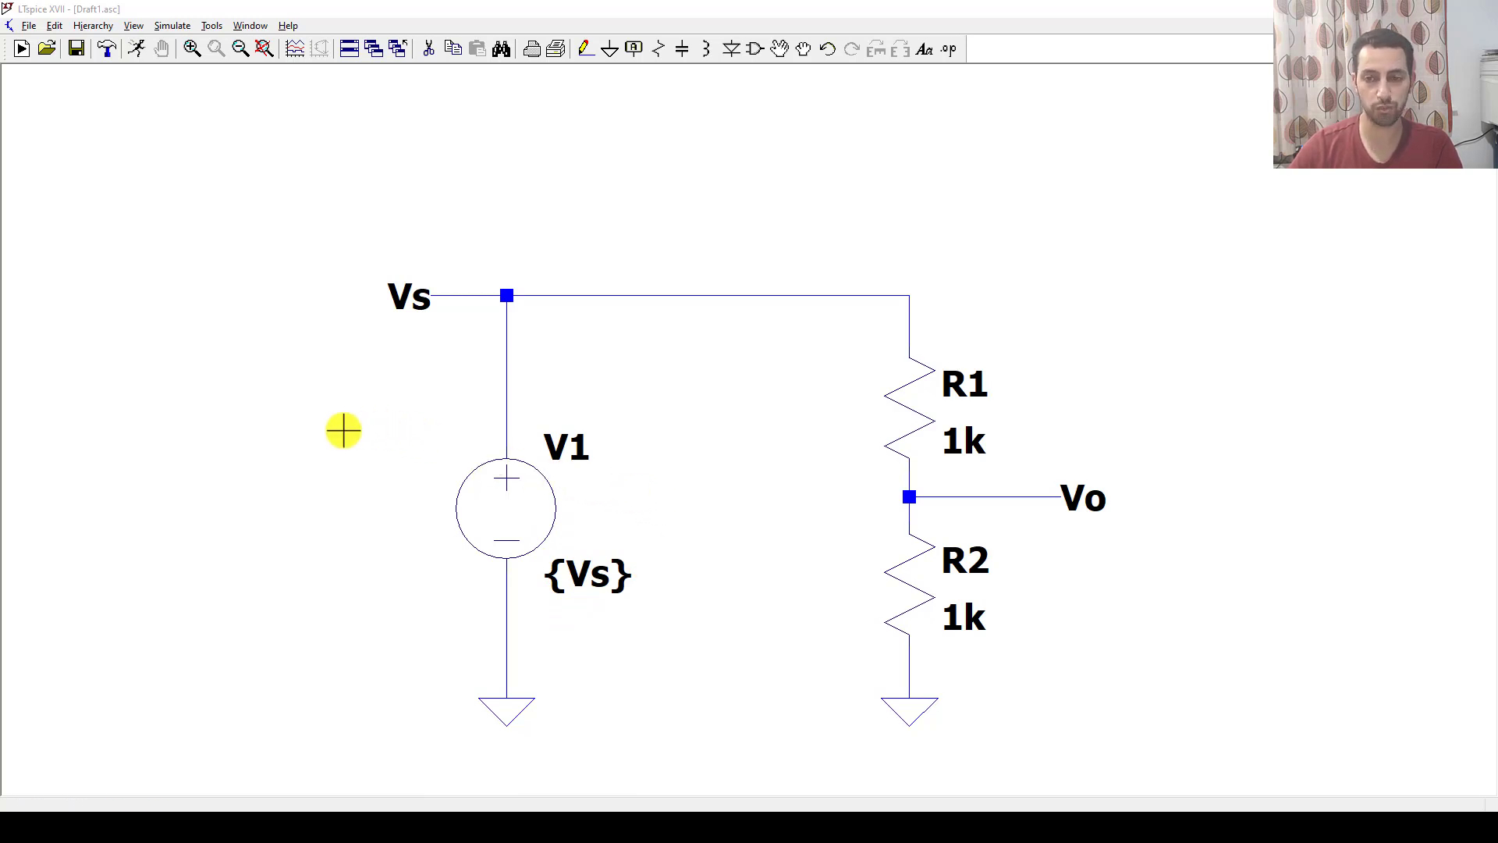
Open the advanced settings of voltage source V1 and set its DC value to 10.
{"action": "right_click", "coordinate": [501, 500]}
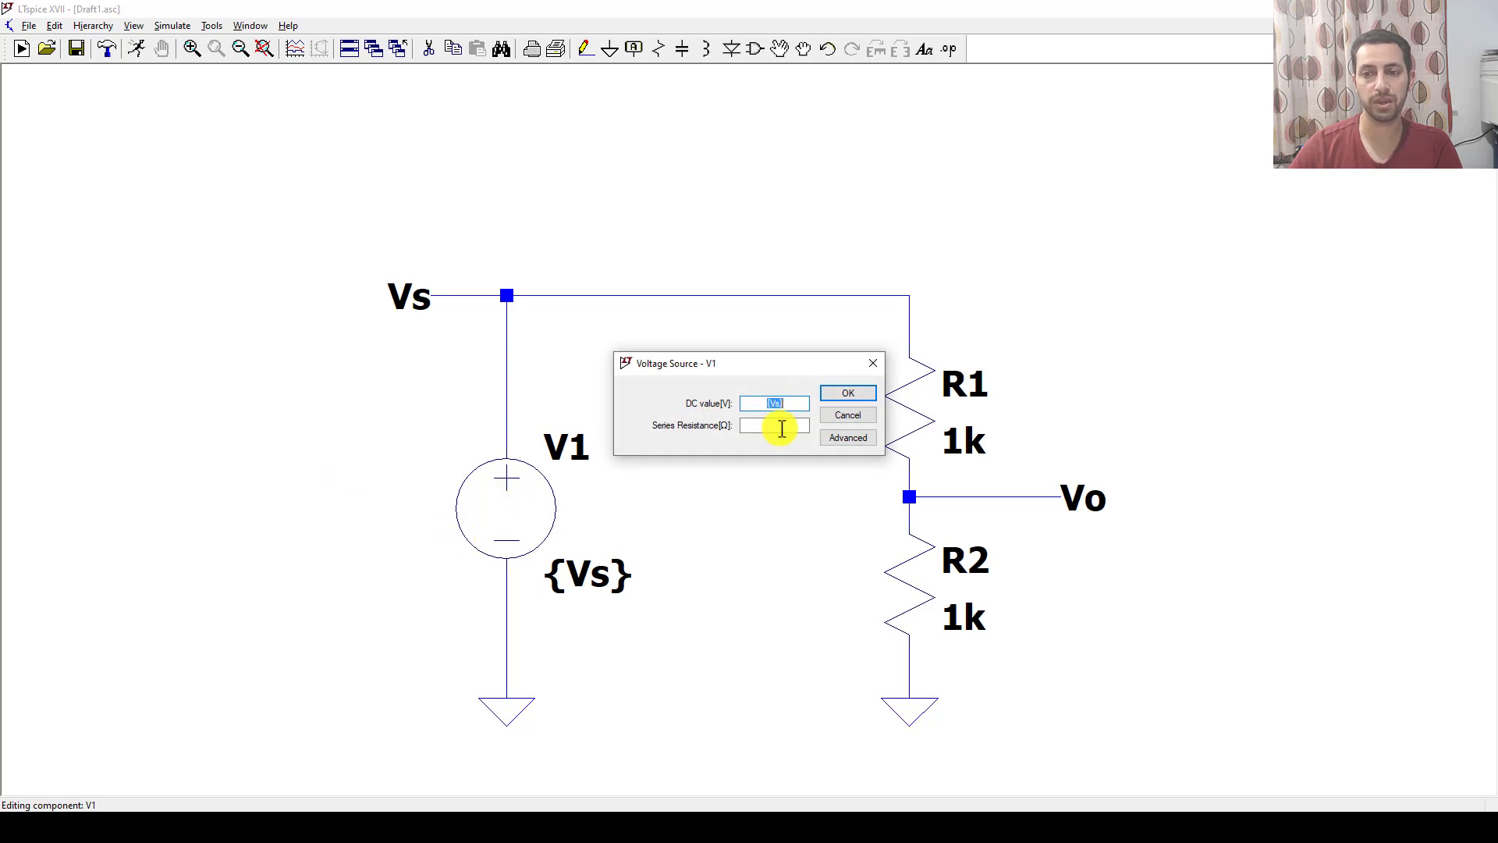
{"action": "left_click", "coordinate": [850, 439]}
{"action": "mouse_move", "coordinate": [648, 234]}
{"action": "left_mouse_down"}
{"action": "mouse_move", "coordinate": [616, 190]}
{"action": "mouse_move", "coordinate": [629, 247]}
{"action": "left_mouse_up"}
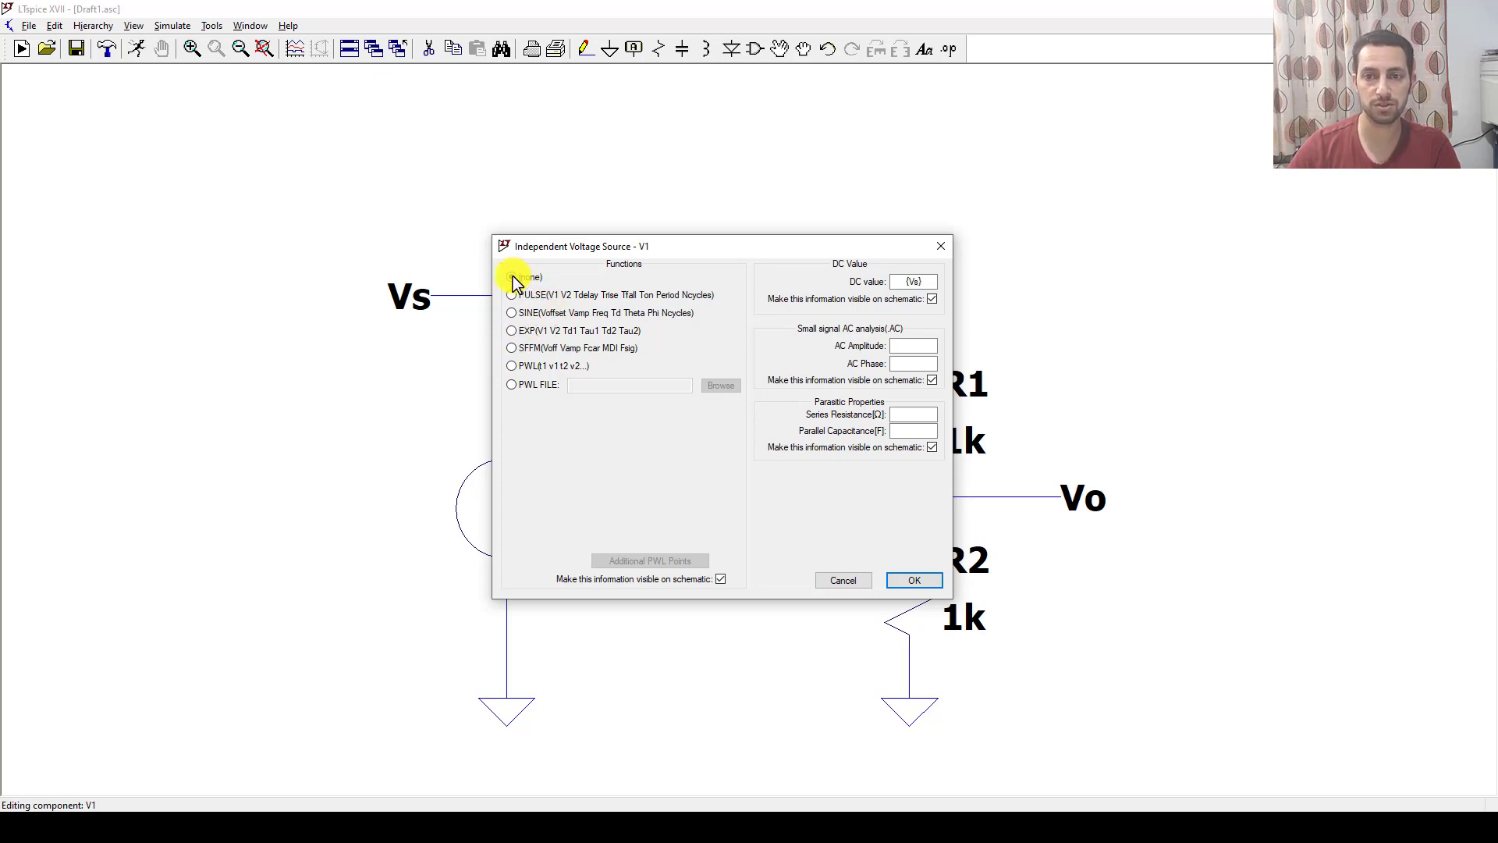
{"action": "left_click_drag", "start_coordinate": [926, 281], "coordinate": [877, 284]}
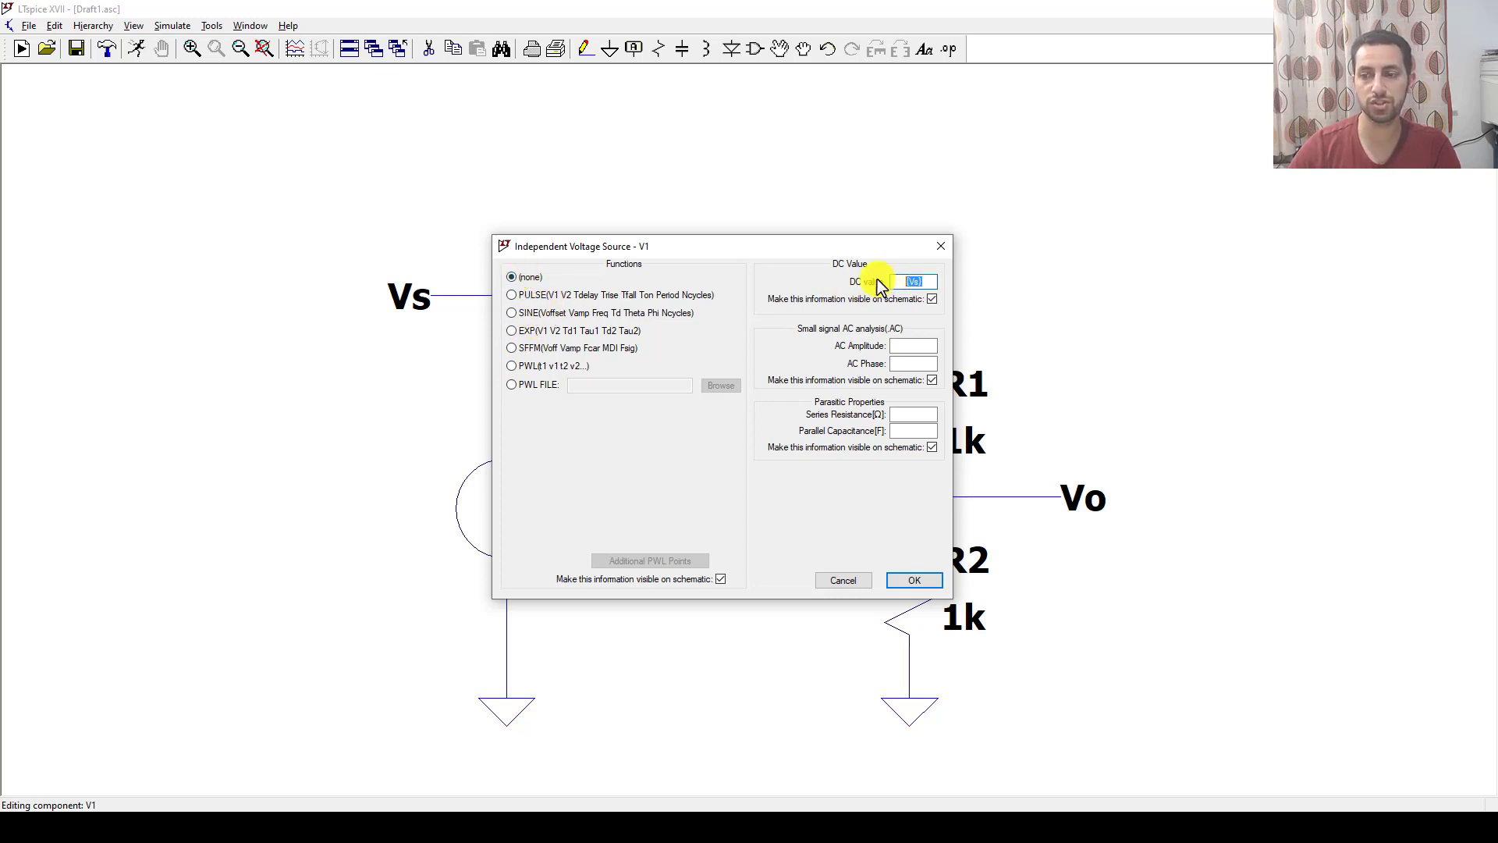
{"action": "type", "text": "10"}
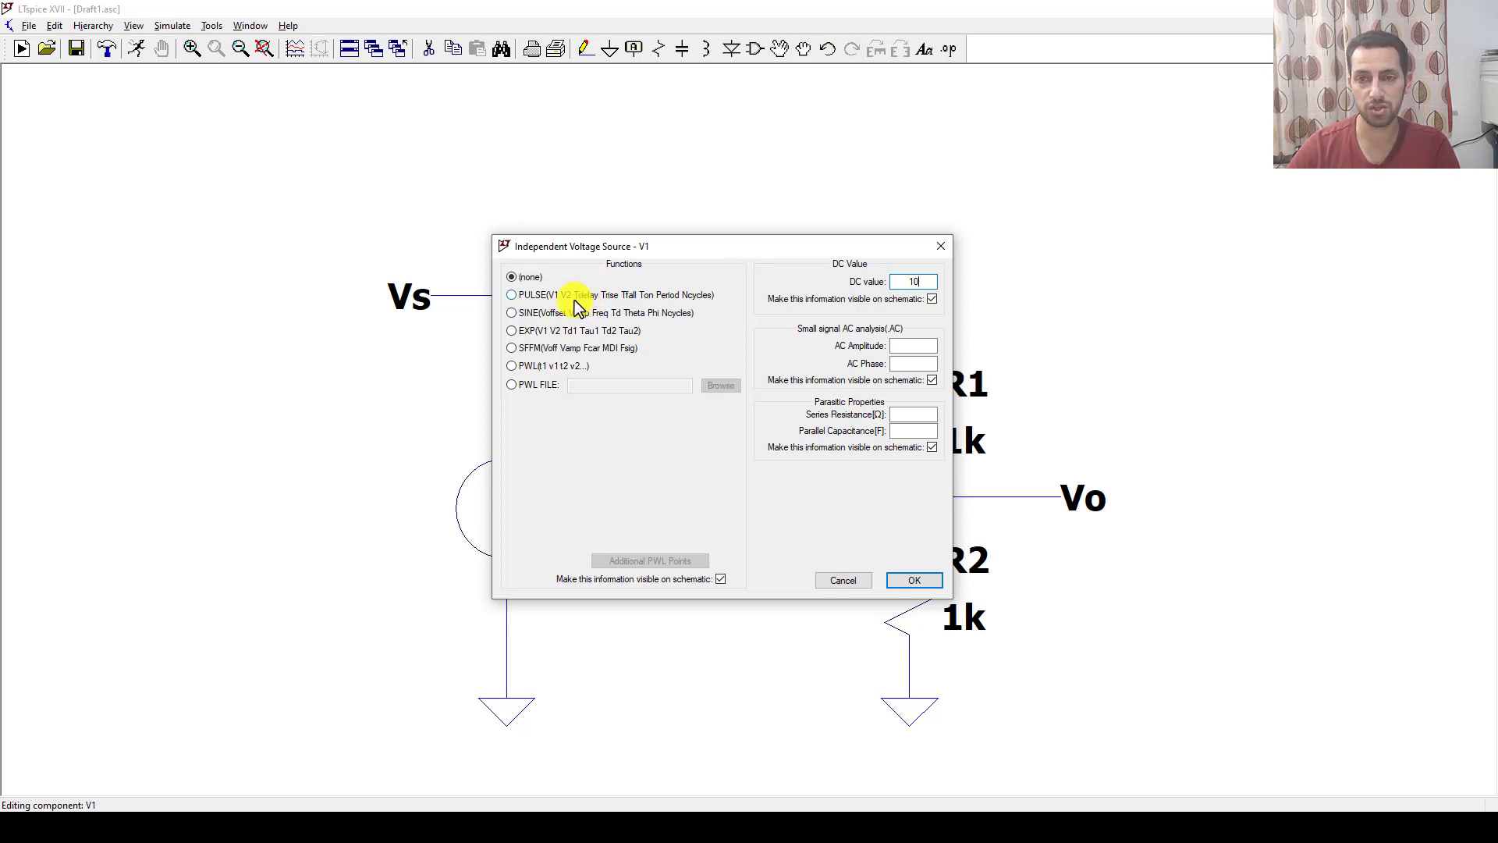
Change V1 to a PULSE function with Vinitial 0 V and Von 10 V.
{"action": "left_click", "coordinate": [515, 296]}
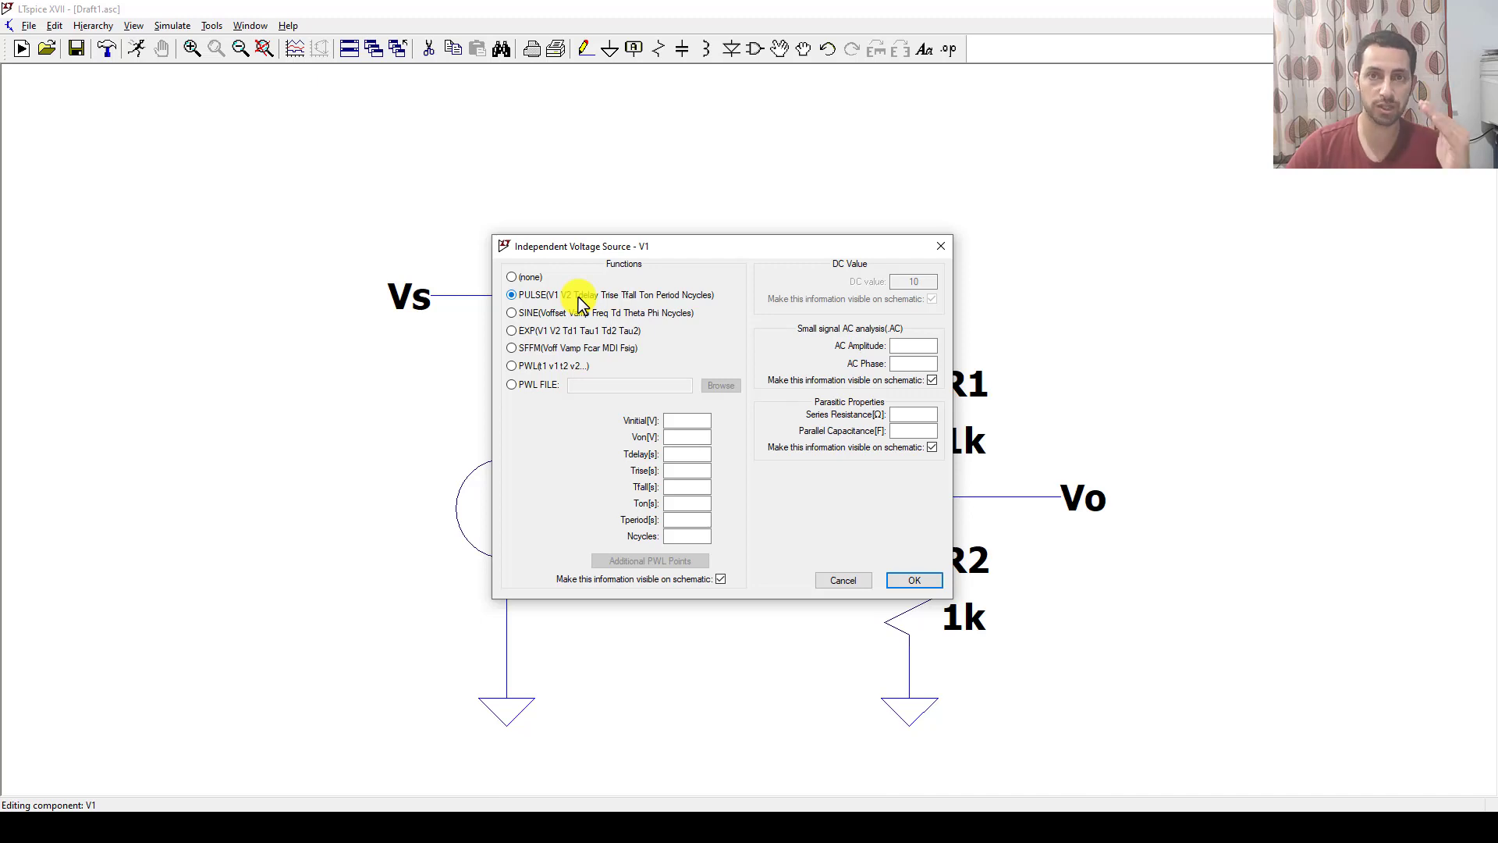
{"action": "left_click", "coordinate": [686, 421]}
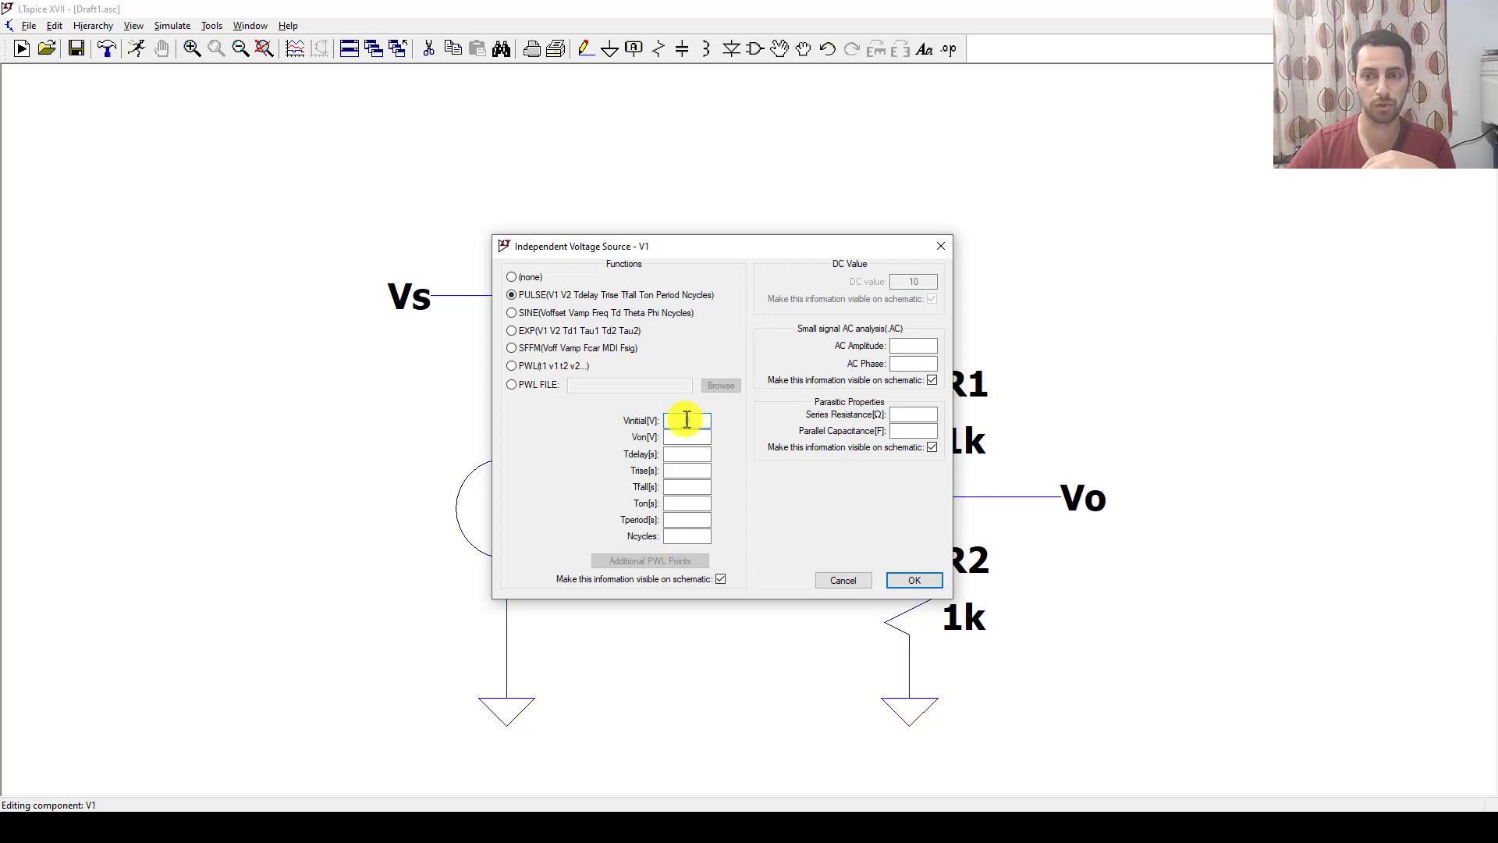
{"action": "left_click", "coordinate": [679, 436]}
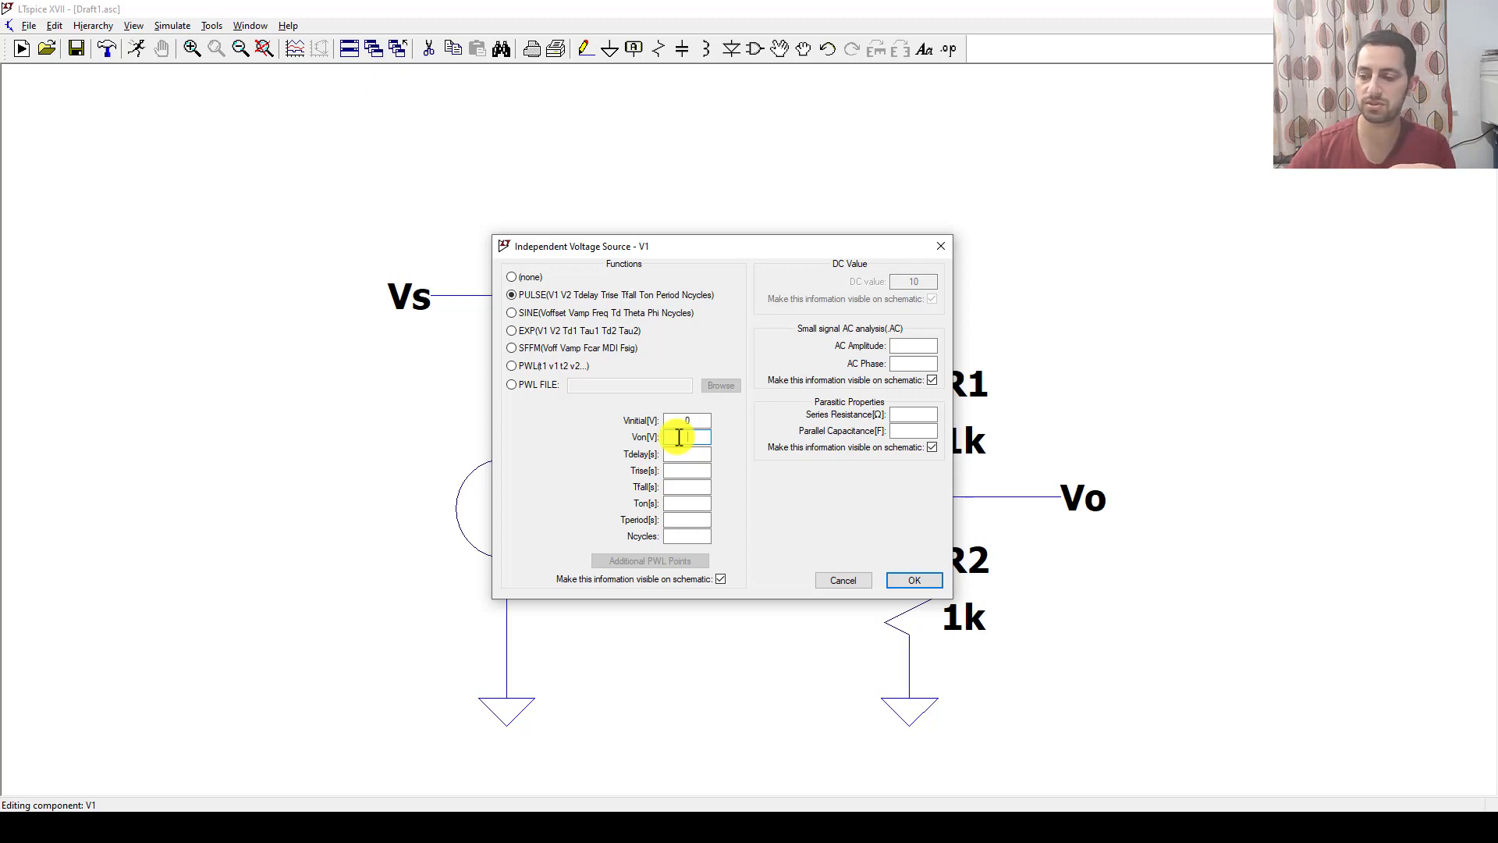
{"action": "left_click", "coordinate": [676, 451]}
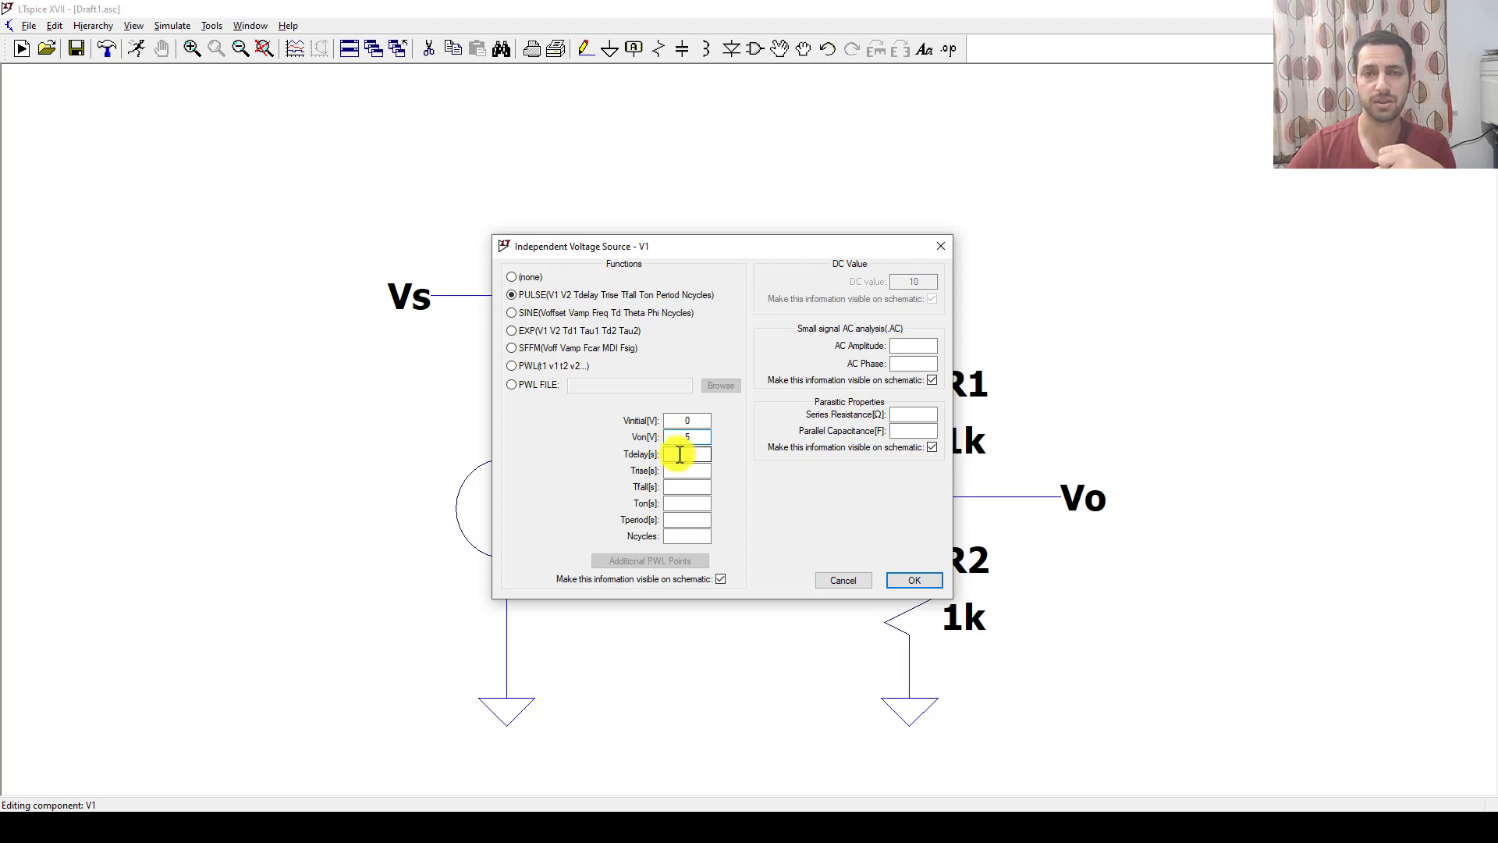
{"action": "type", "text": "10"}
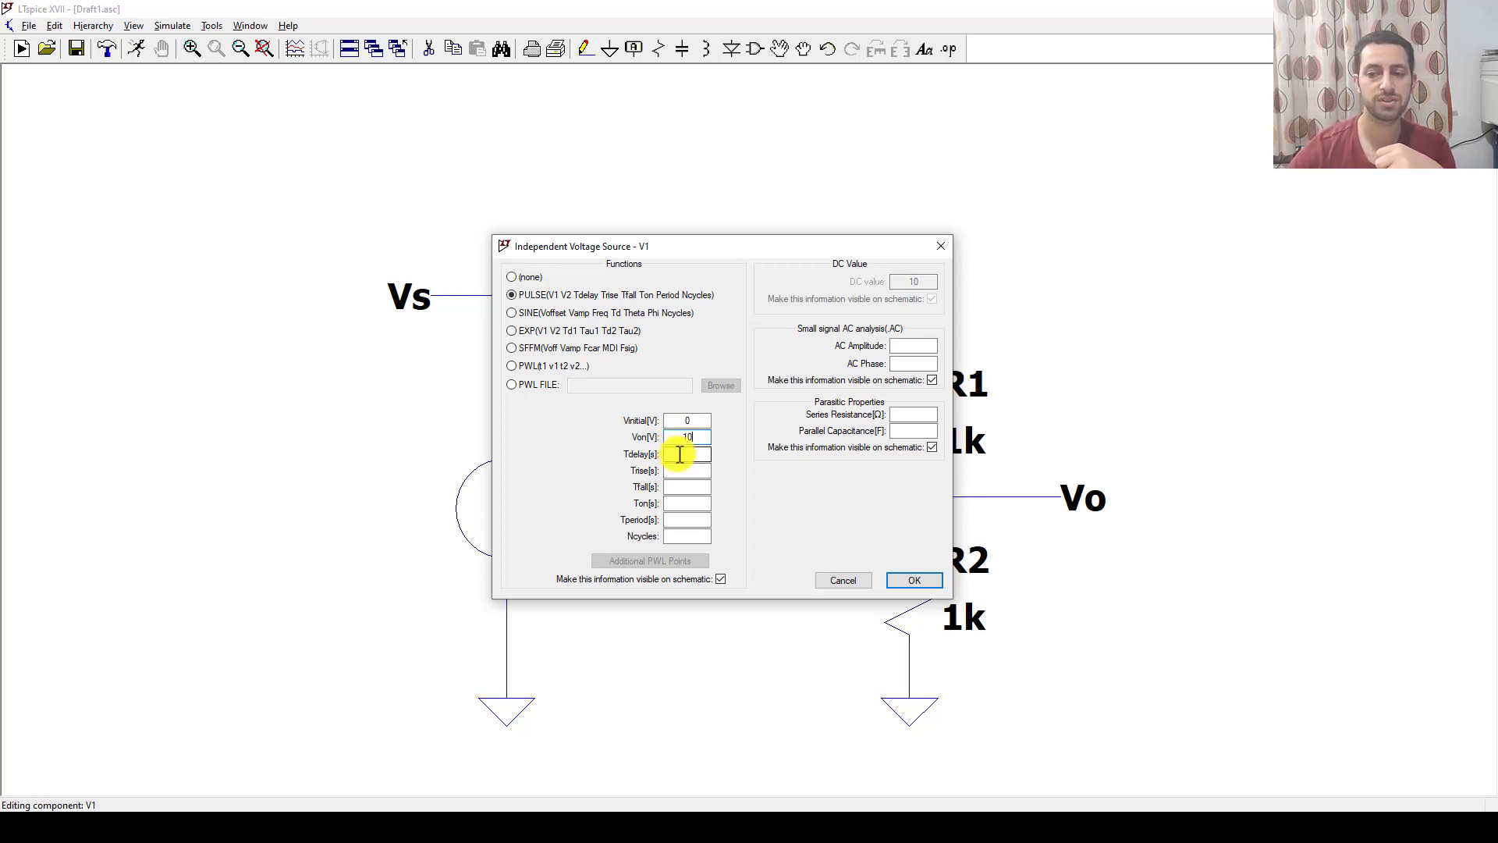
{"action": "left_click_drag", "start_coordinate": [678, 244], "coordinate": [592, 284]}
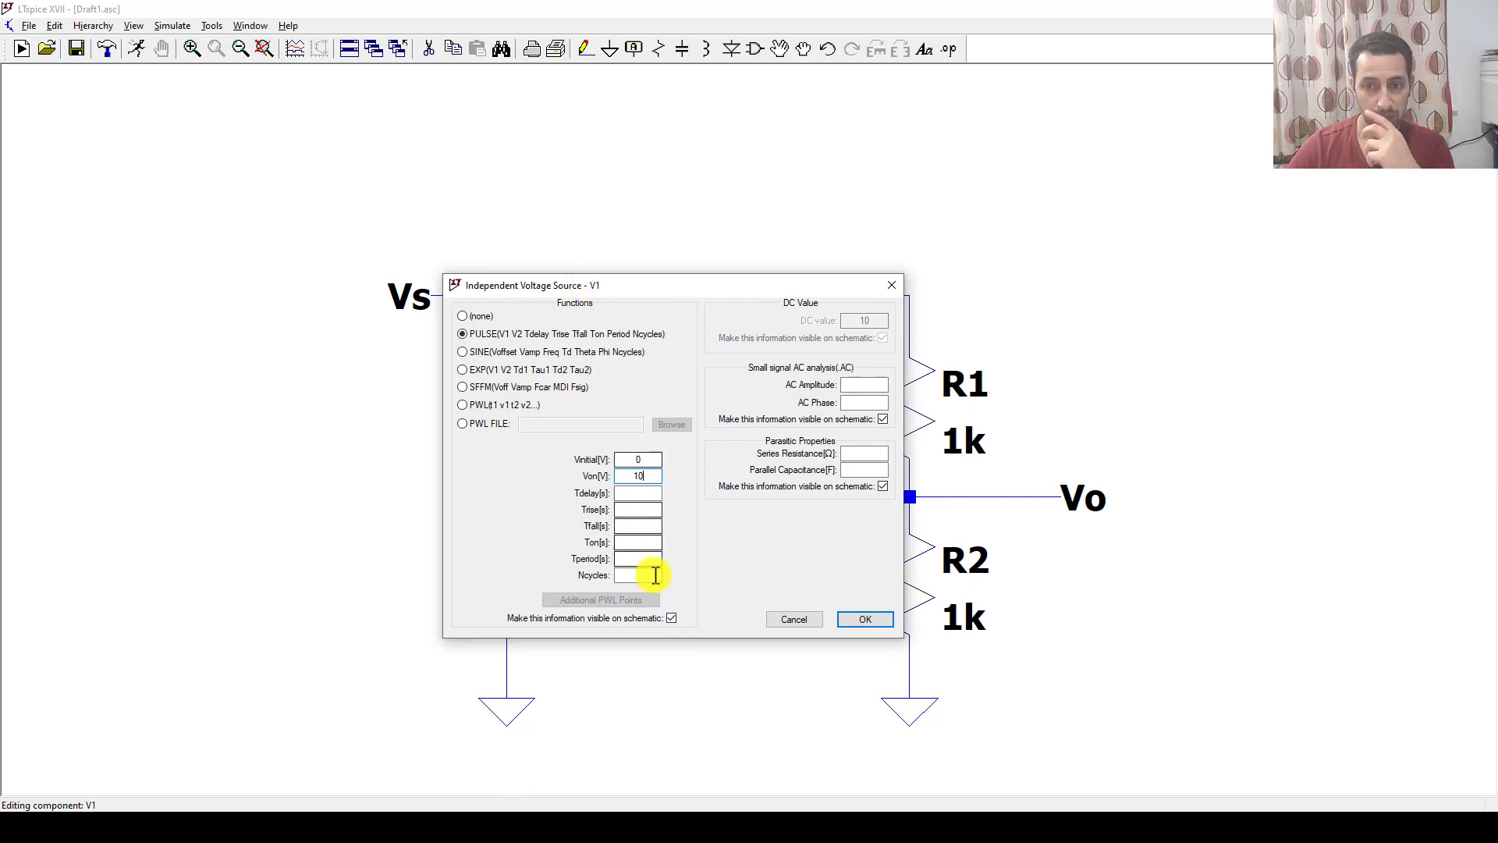
Set V1's pulse delay to 0 and both its rise and fall times to 1n.
{"action": "left_click", "coordinate": [640, 491]}
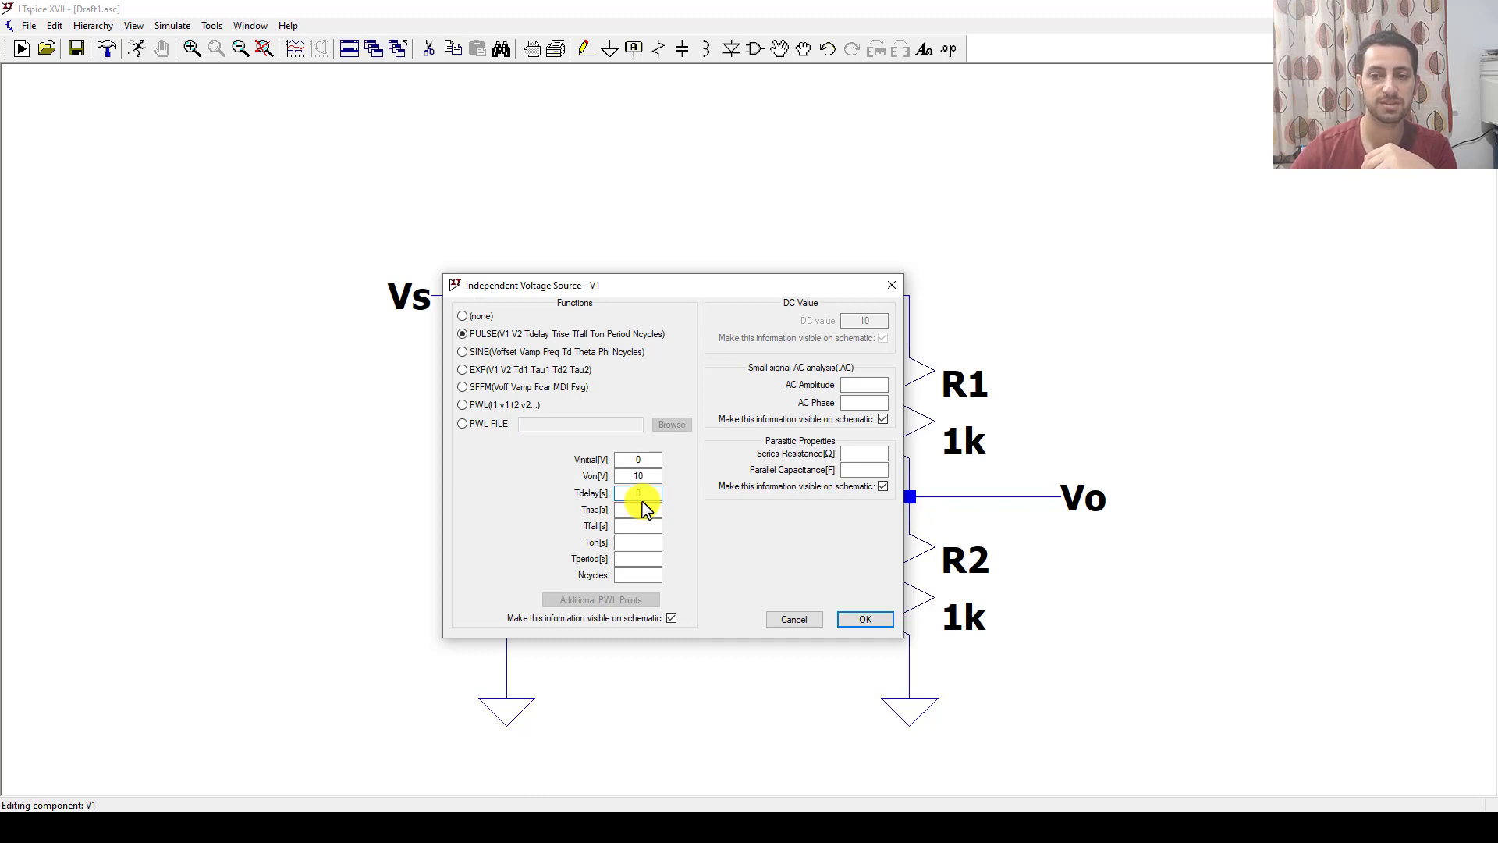
{"action": "left_click", "coordinate": [635, 513]}
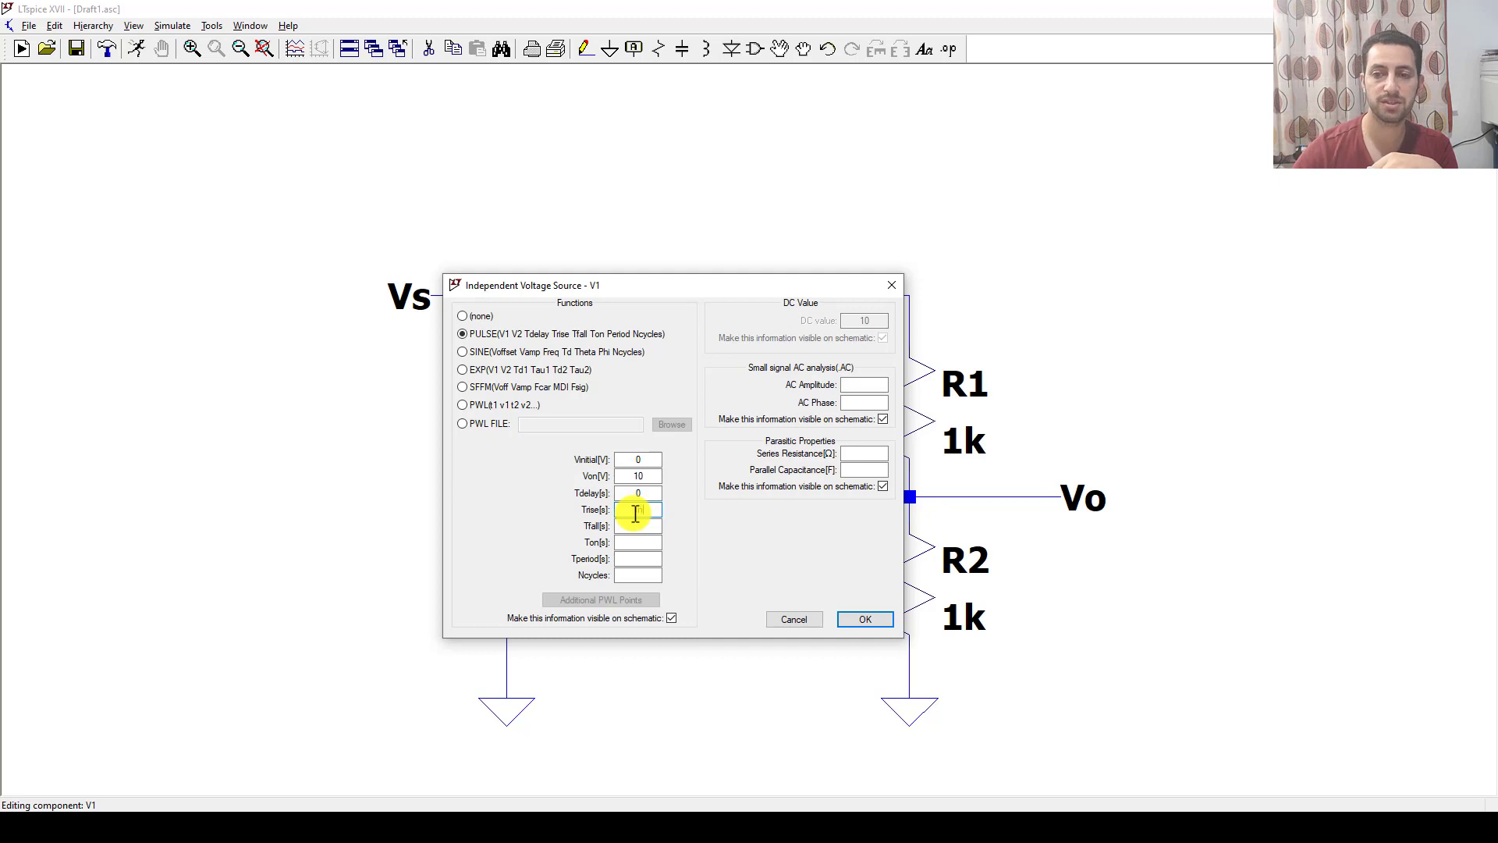
{"action": "type", "text": "1n"}
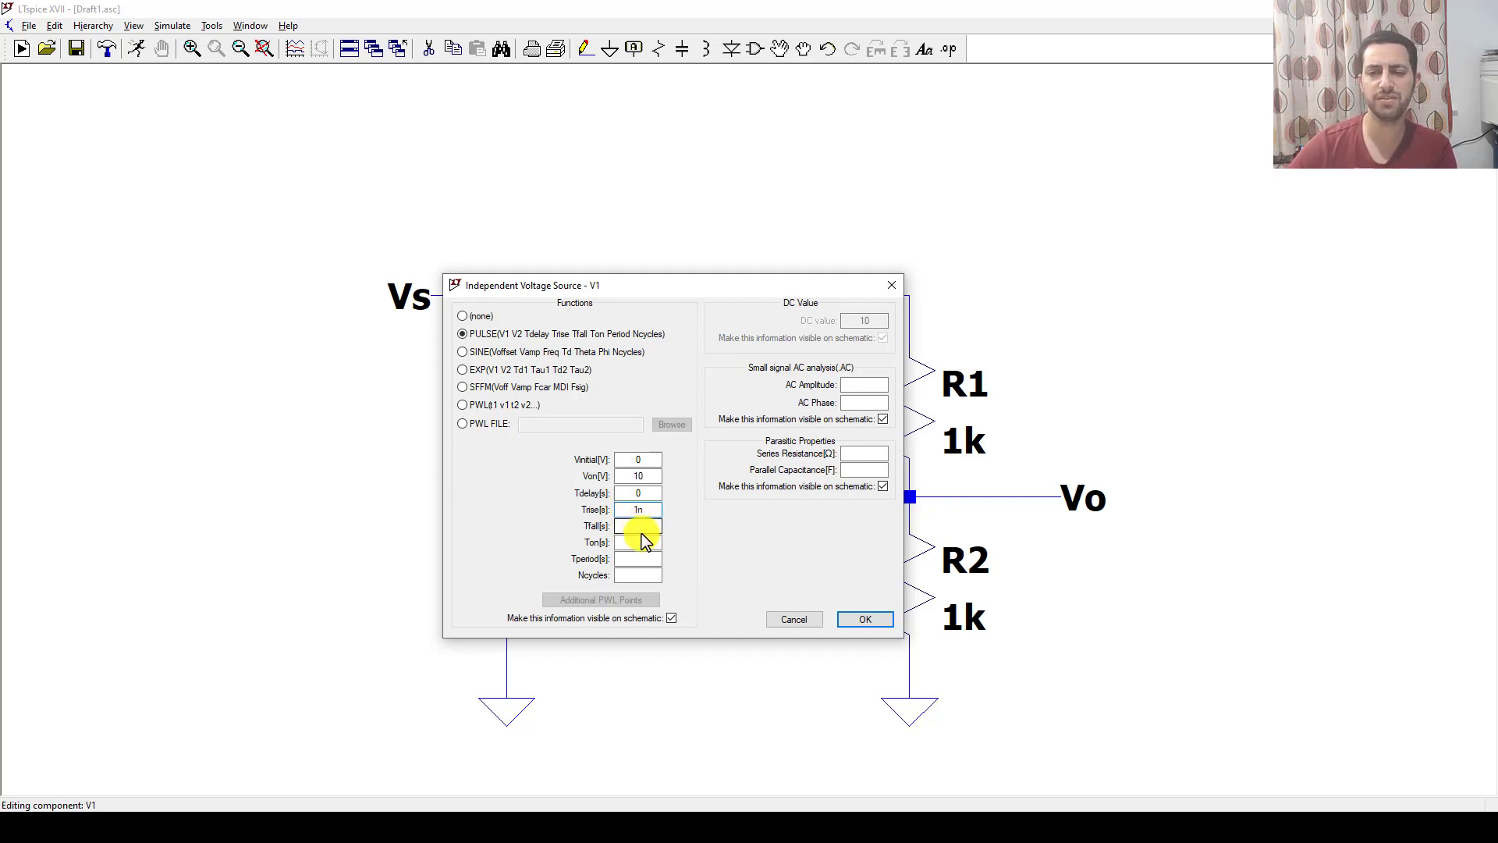
{"action": "left_click", "coordinate": [642, 529]}
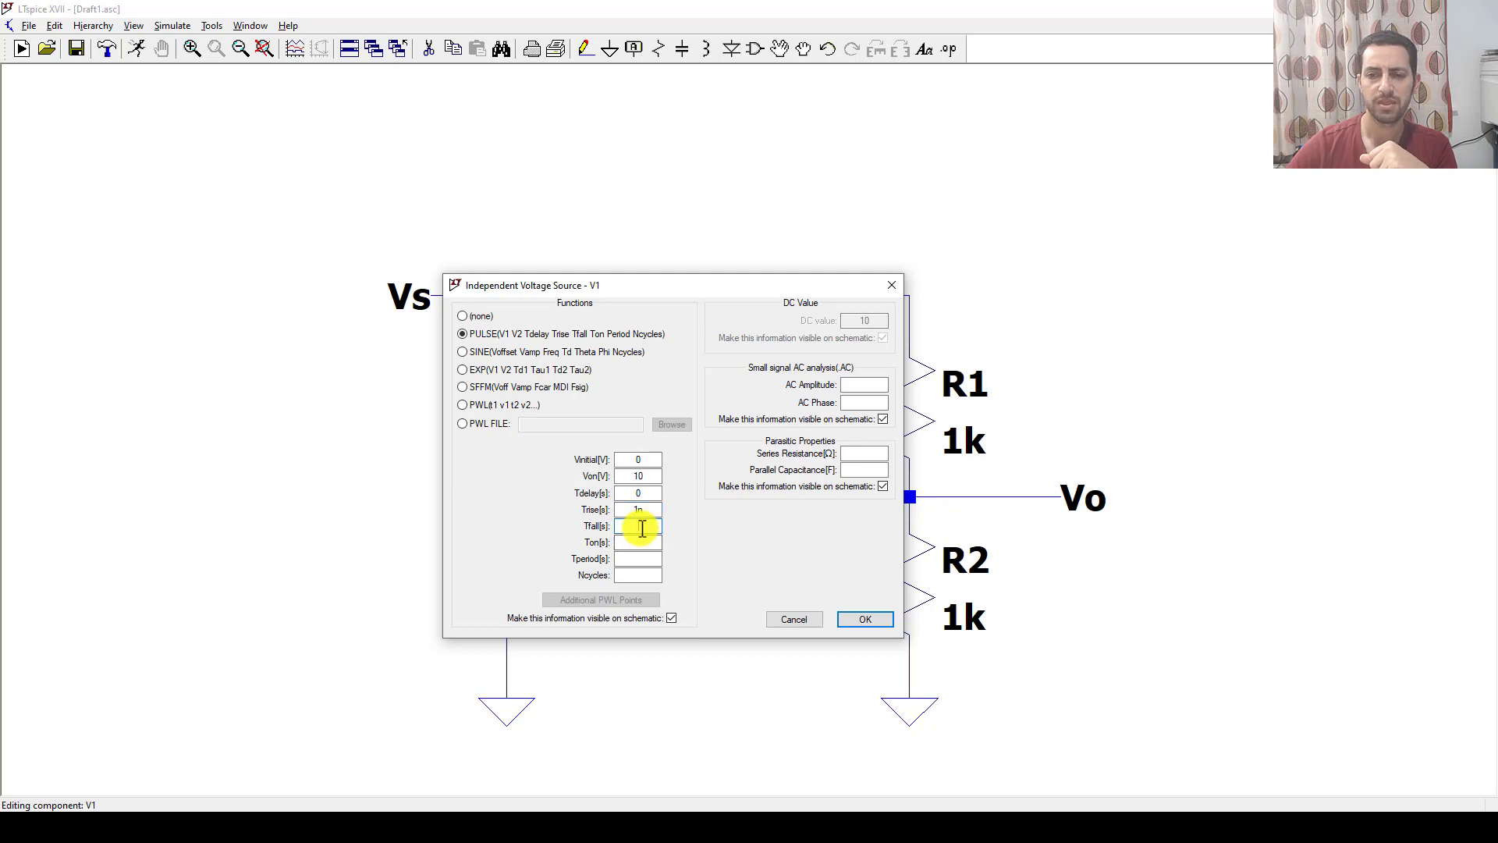
{"action": "type", "text": "1n"}
Set the pulse period to 100u and the on time to 50u, and apply the source settings.
{"action": "left_click", "coordinate": [624, 542]}
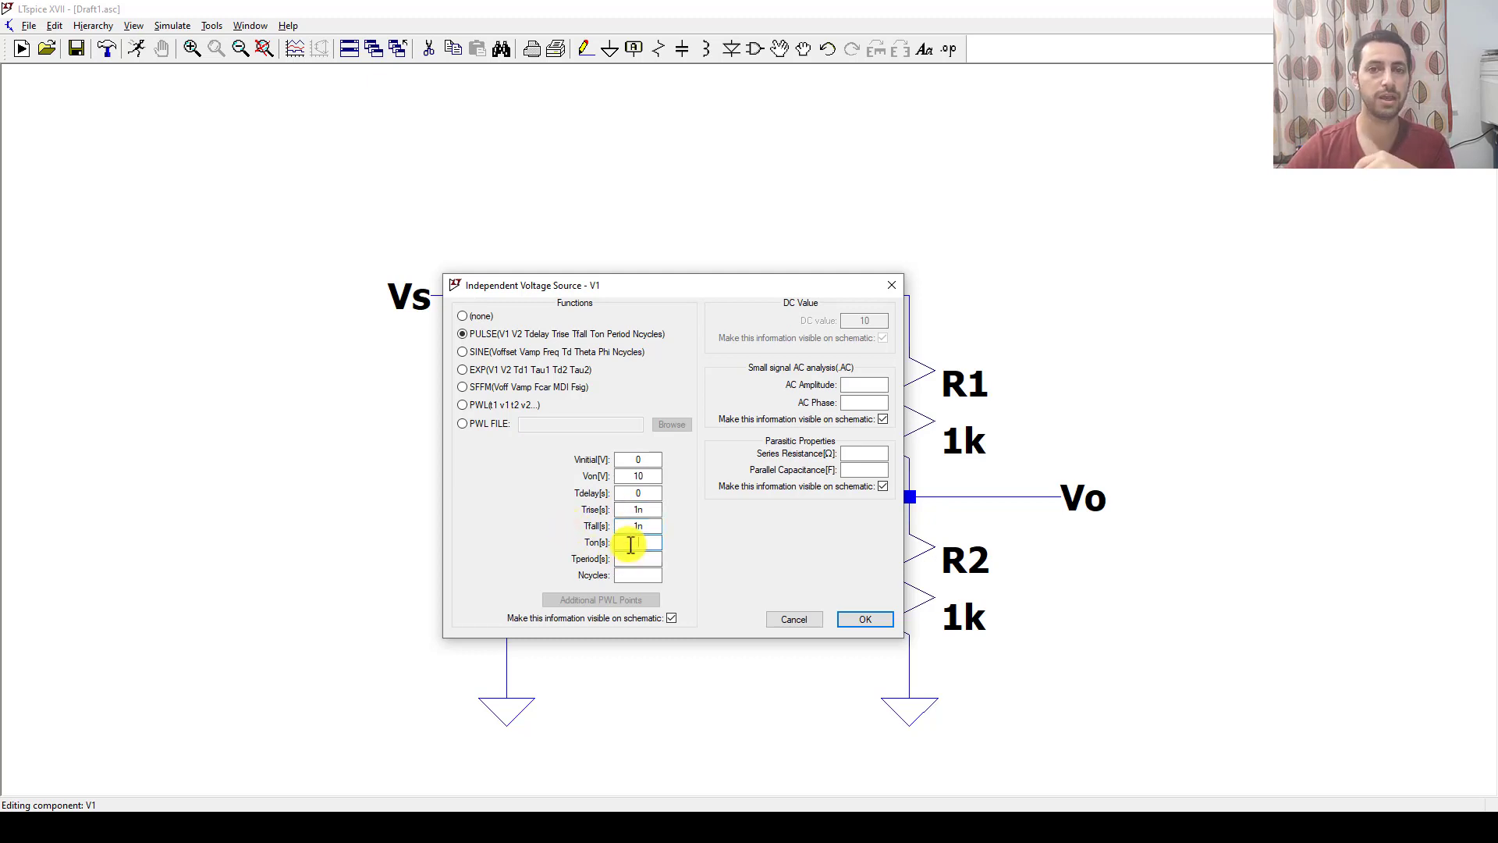
{"action": "left_click", "coordinate": [634, 561]}
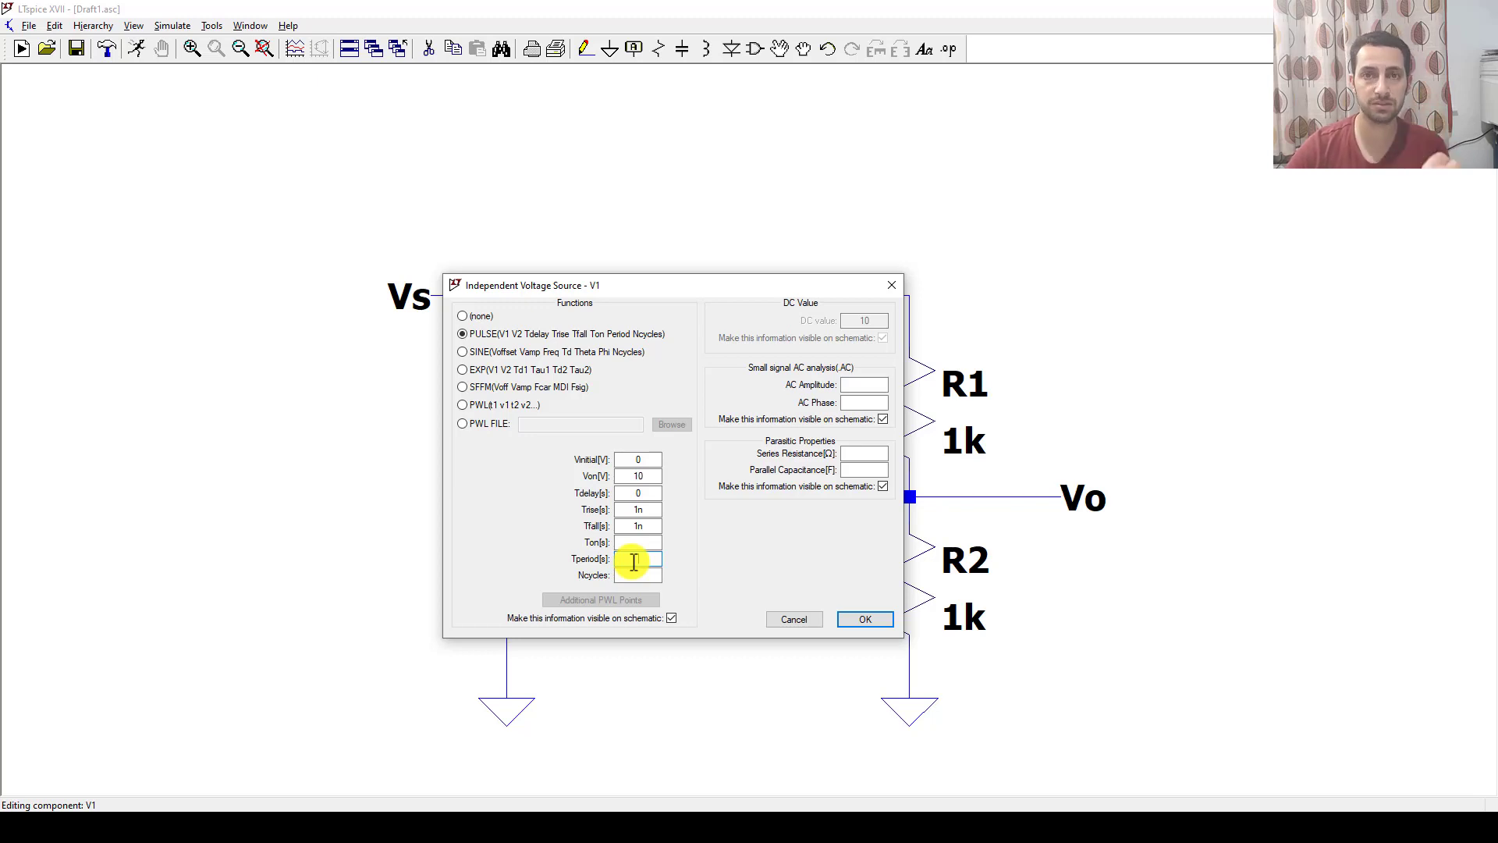
{"action": "type", "text": "100"}
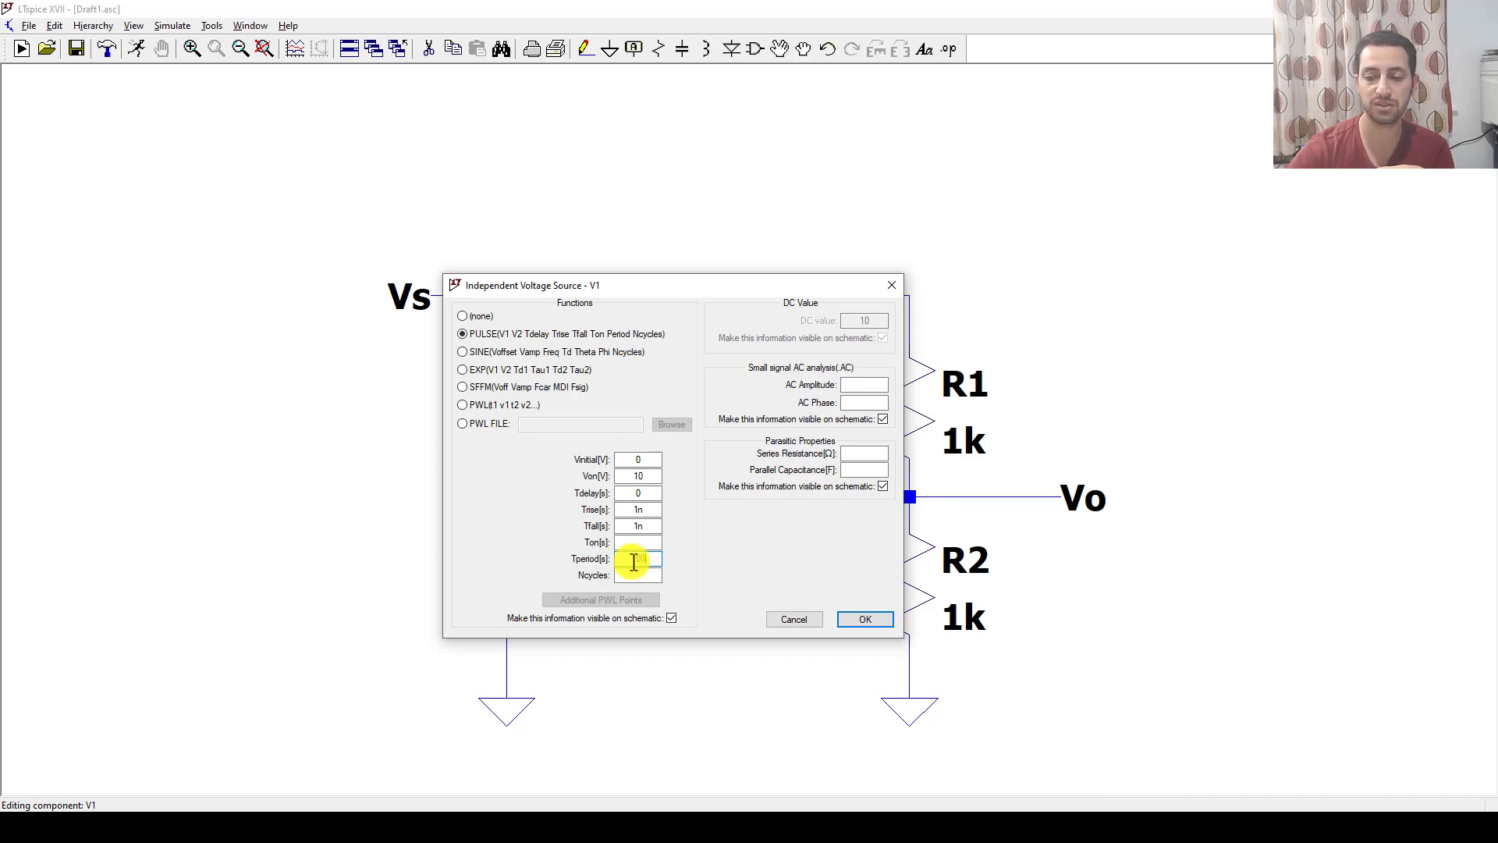
{"action": "type", "text": "u"}
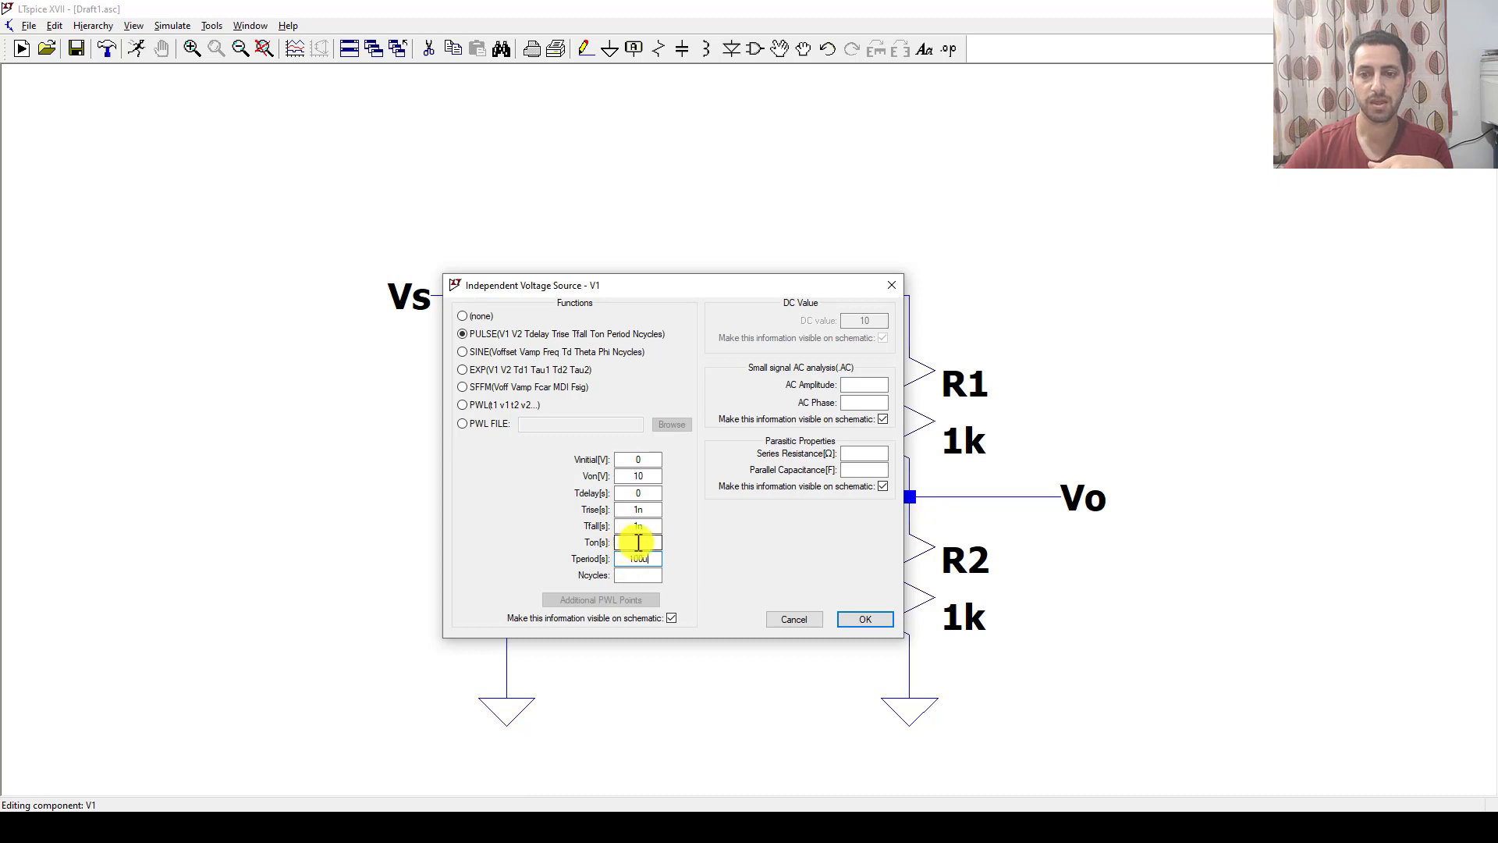
{"action": "left_click", "coordinate": [638, 542]}
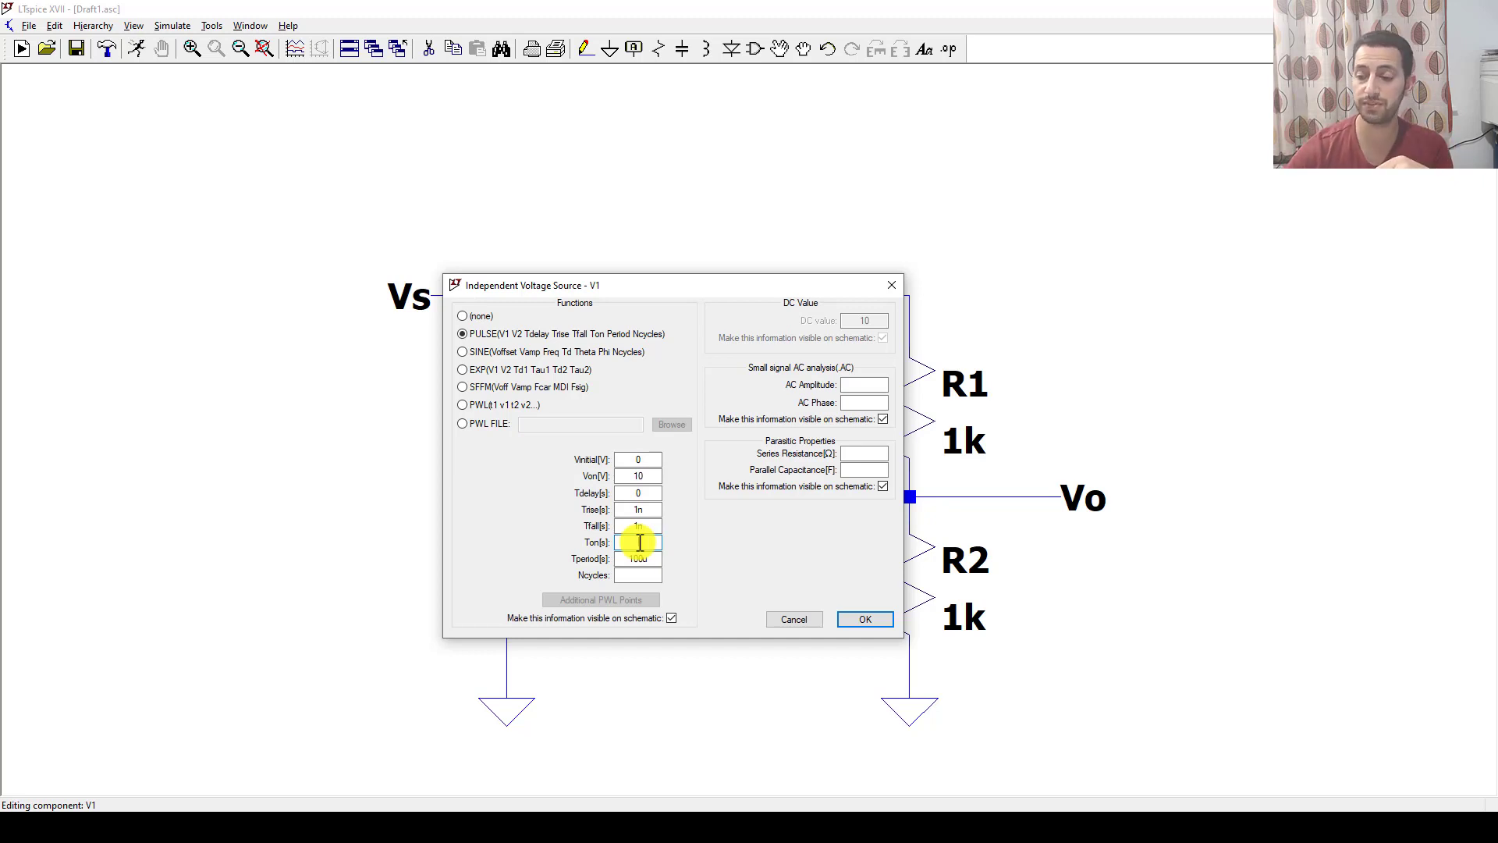
{"action": "type", "text": "5"}
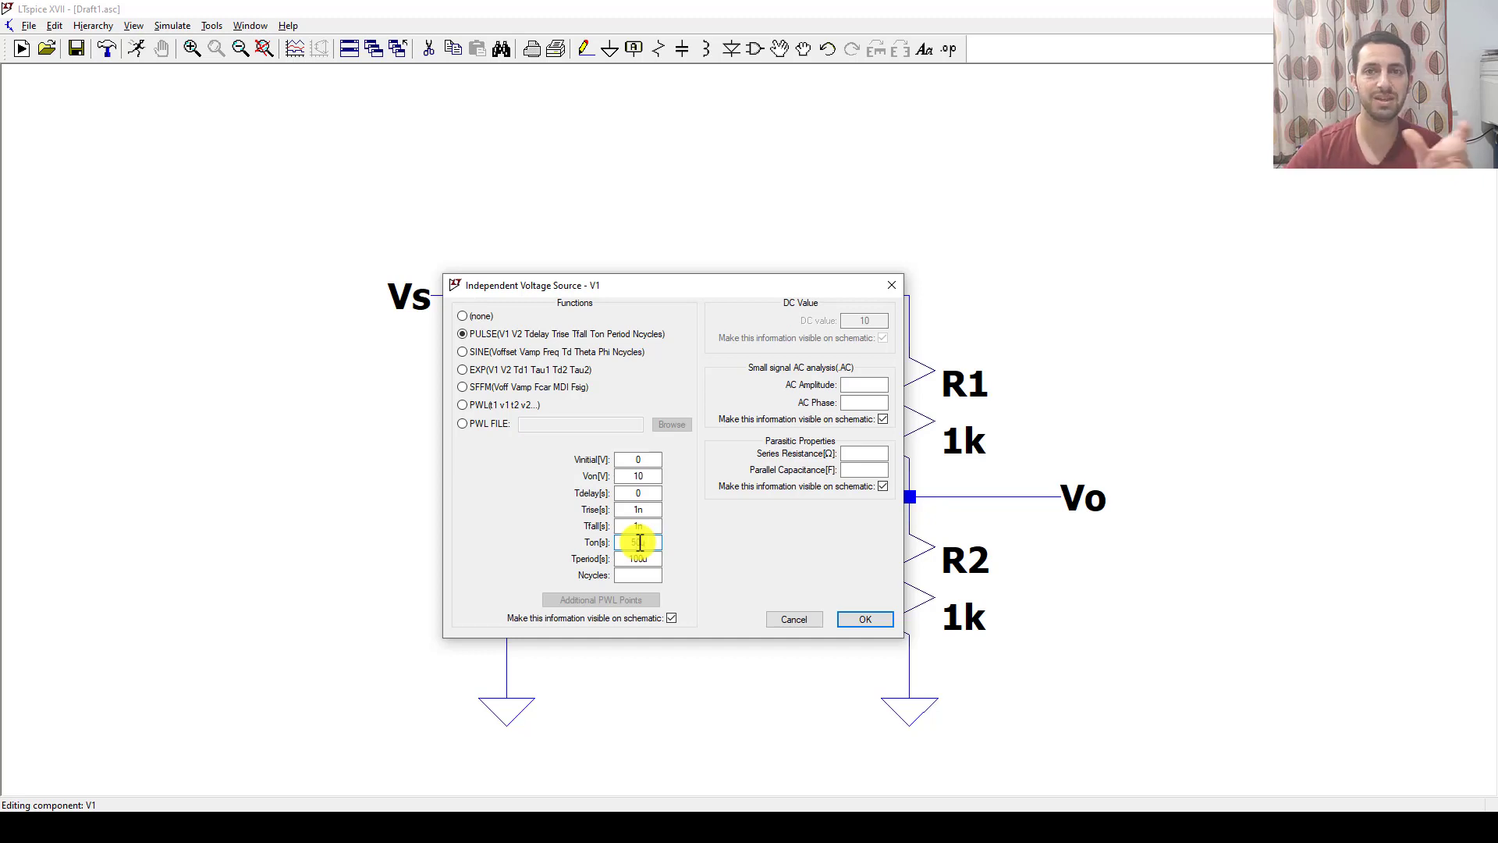
{"action": "type", "text": "0u"}
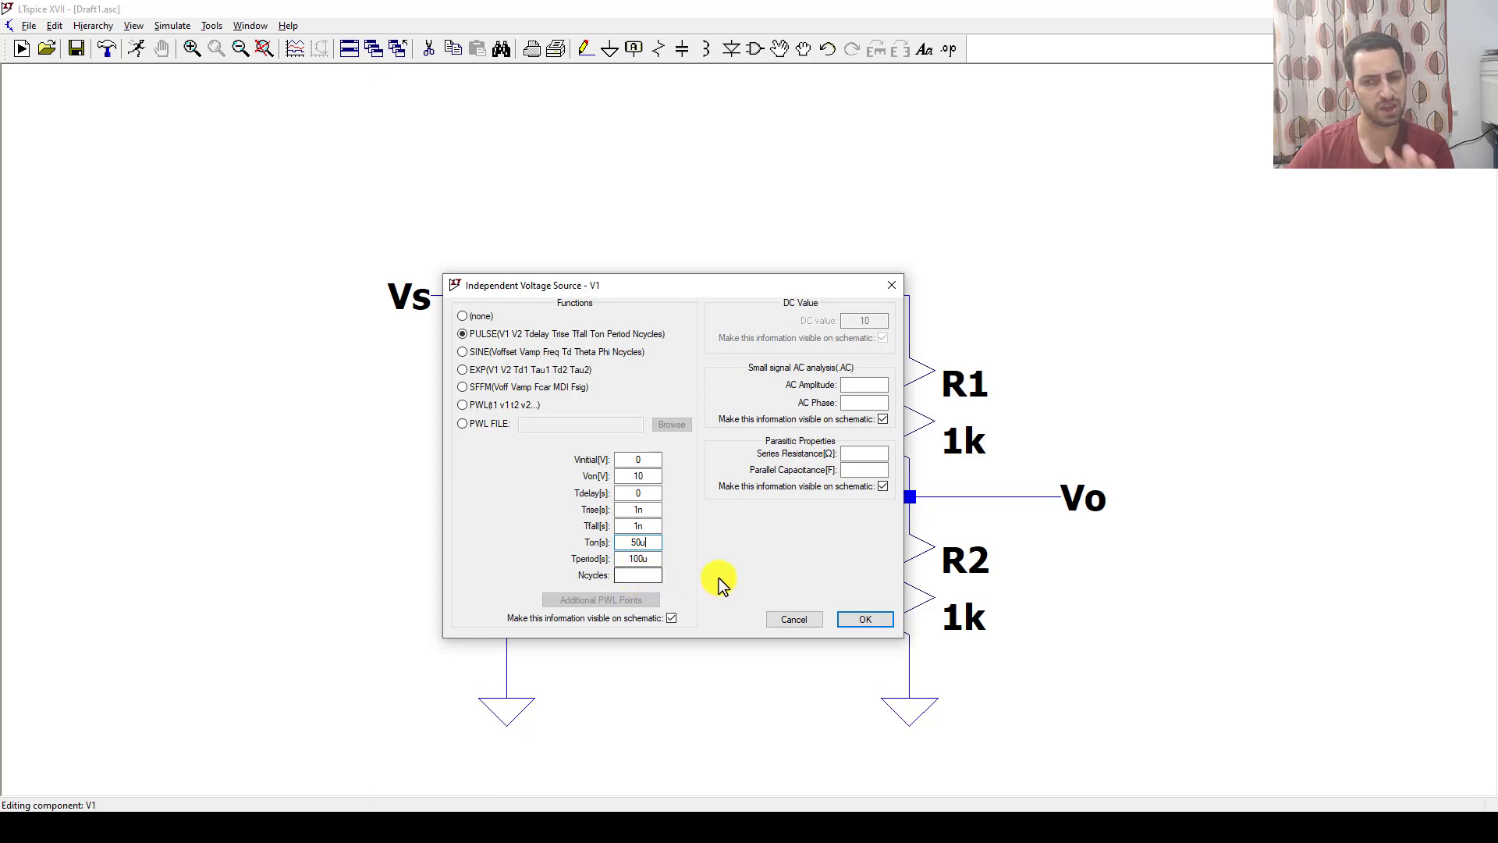
{"action": "left_click", "coordinate": [861, 620]}
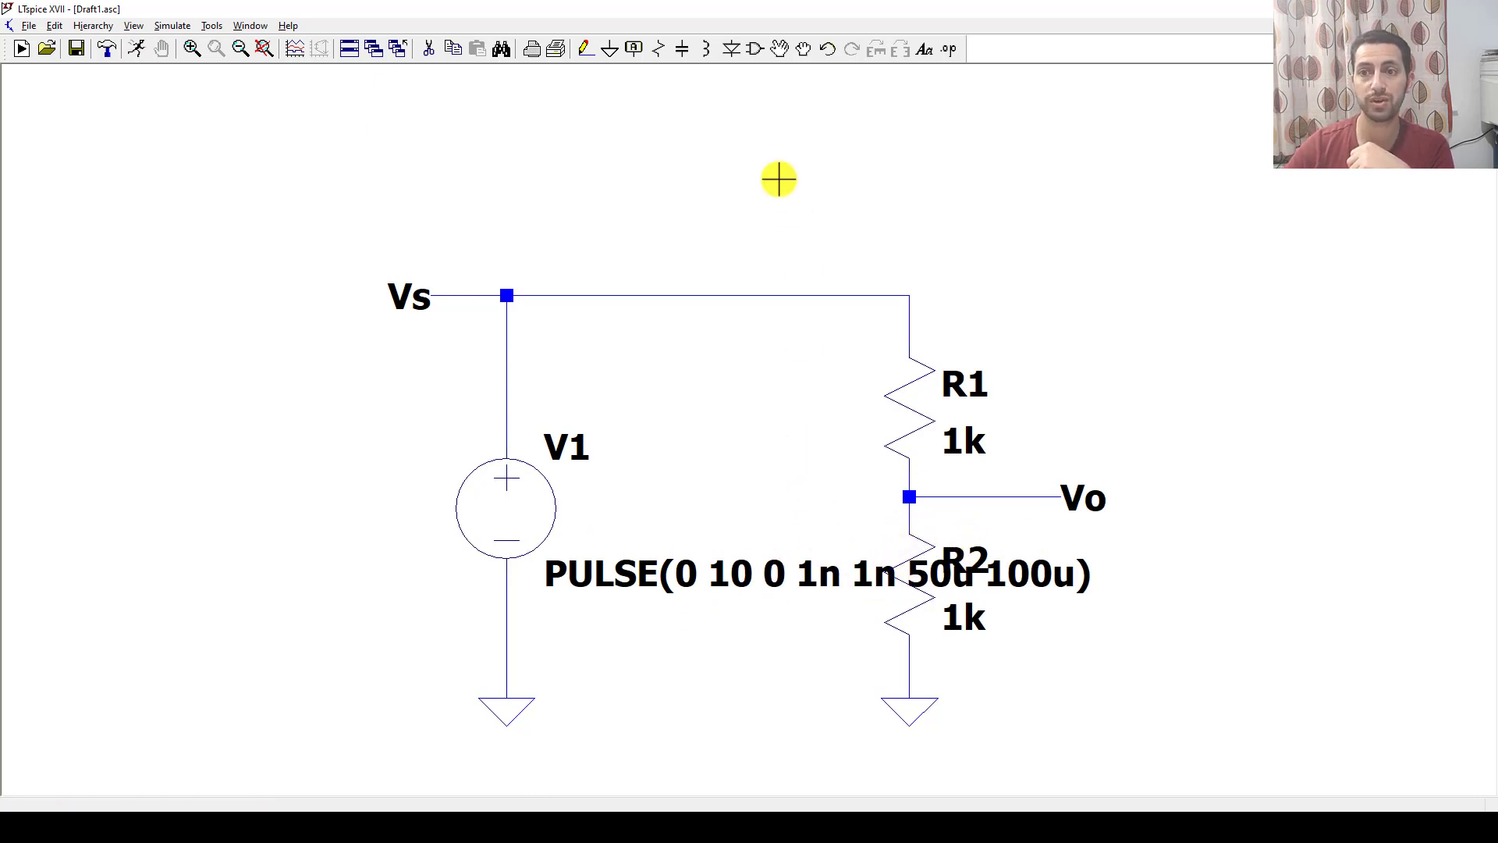
Move V1's PULSE value text clear of resistor R2, placing it across the wire below the source.
{"action": "left_click", "coordinate": [779, 49]}
{"action": "left_click", "coordinate": [679, 589]}
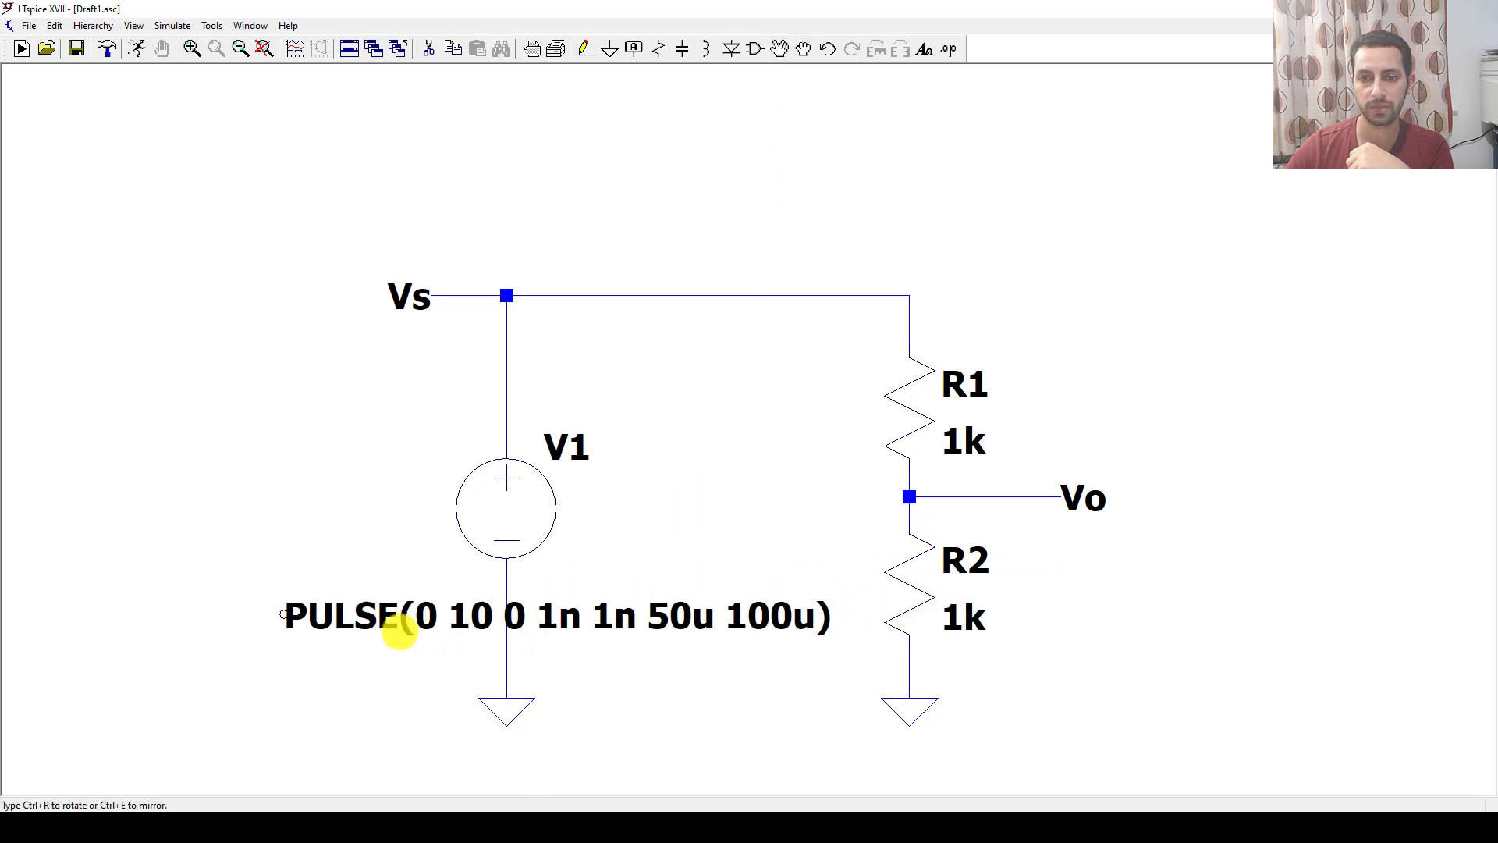
{"action": "left_click", "coordinate": [367, 611]}
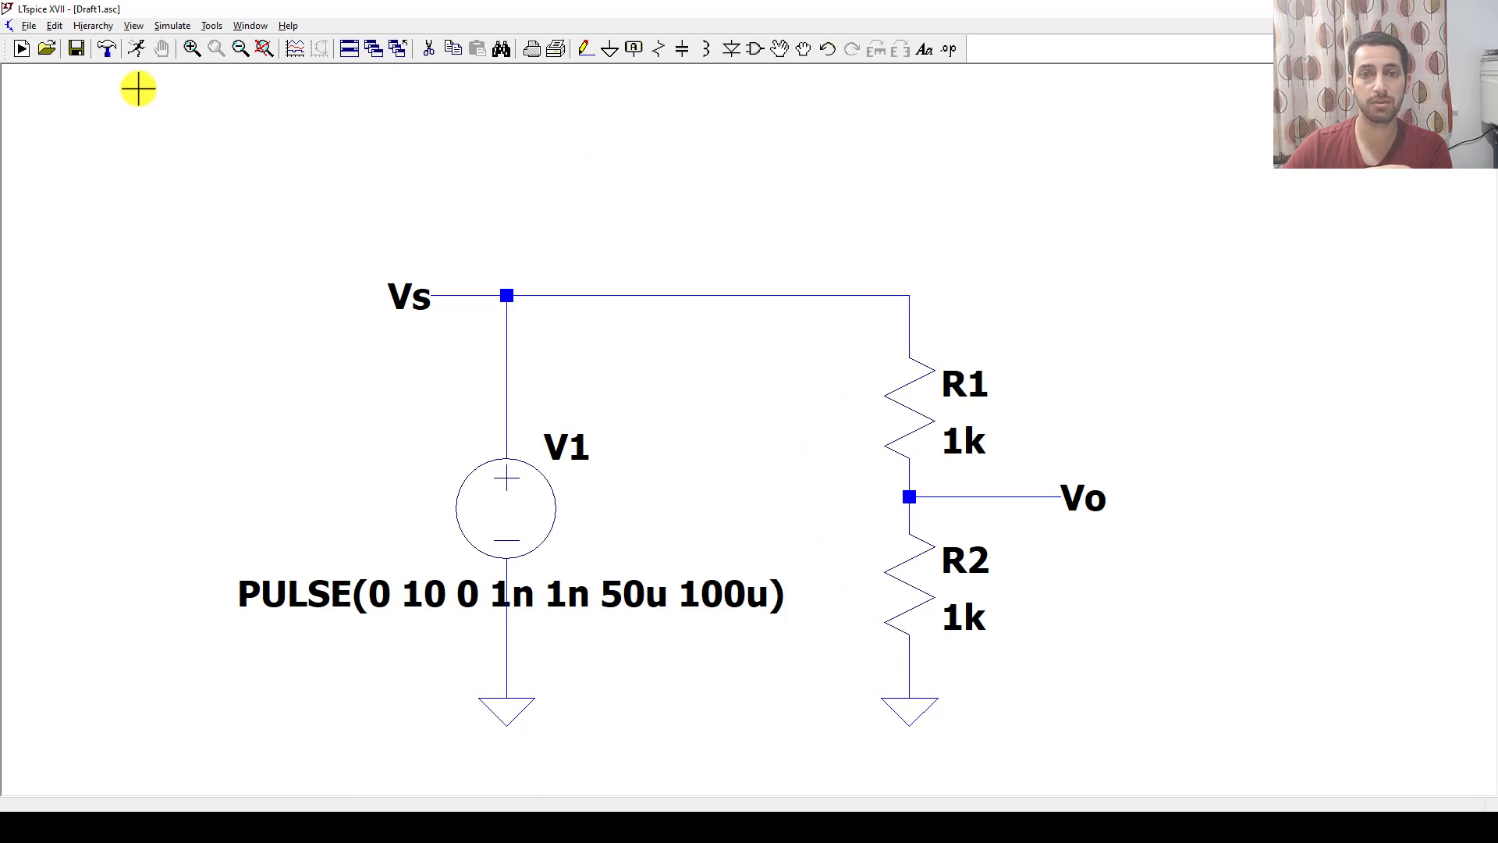
Define a transient analysis with a stop time of 1m and place its directive above the circuit.
{"action": "left_click", "coordinate": [172, 26]}
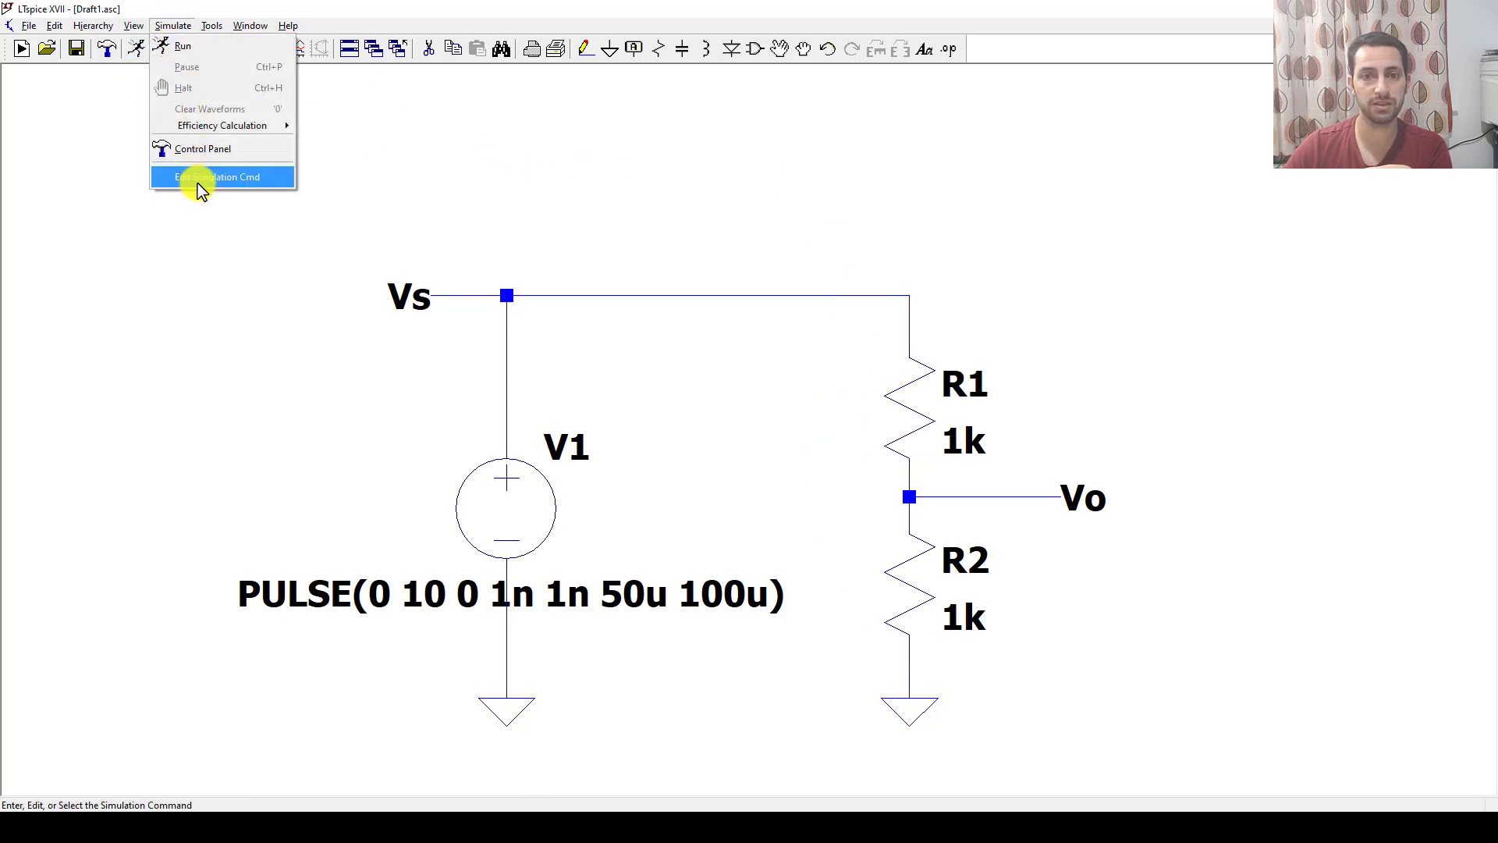
{"action": "left_click", "coordinate": [240, 177]}
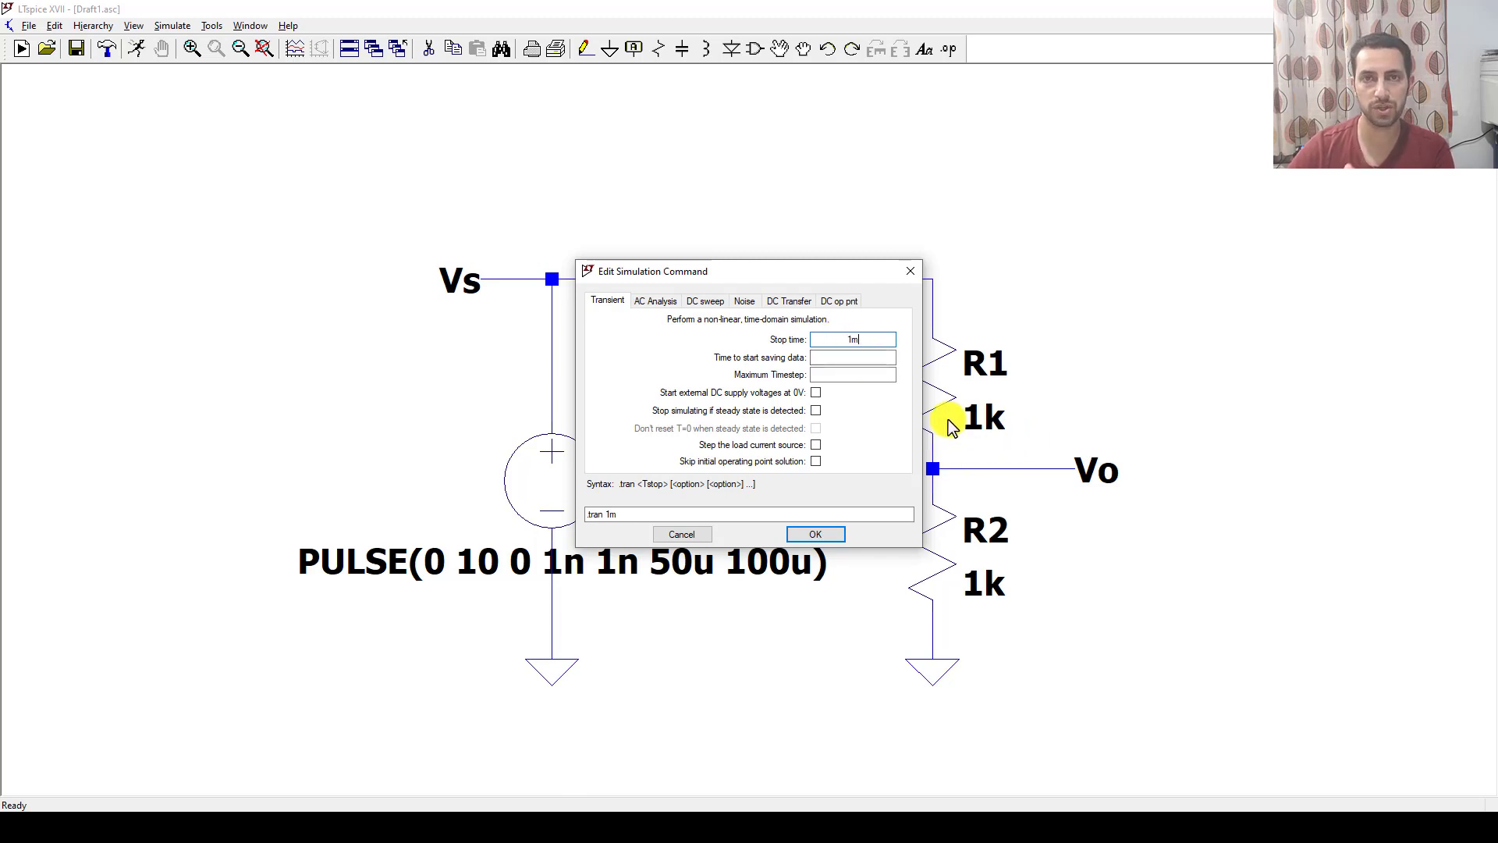
{"action": "left_click", "coordinate": [817, 537]}
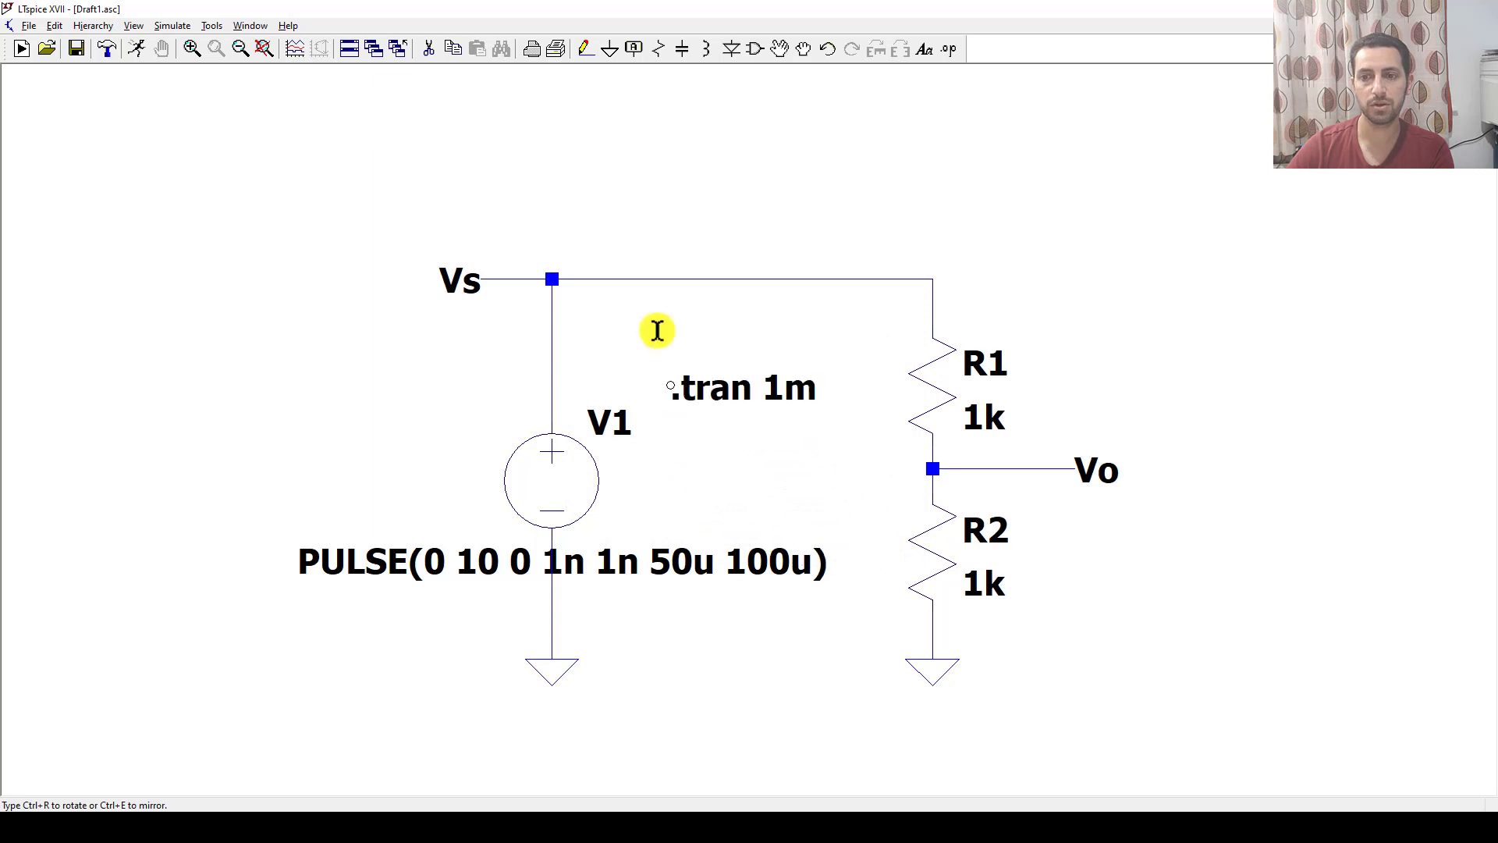
{"action": "left_click", "coordinate": [669, 212]}
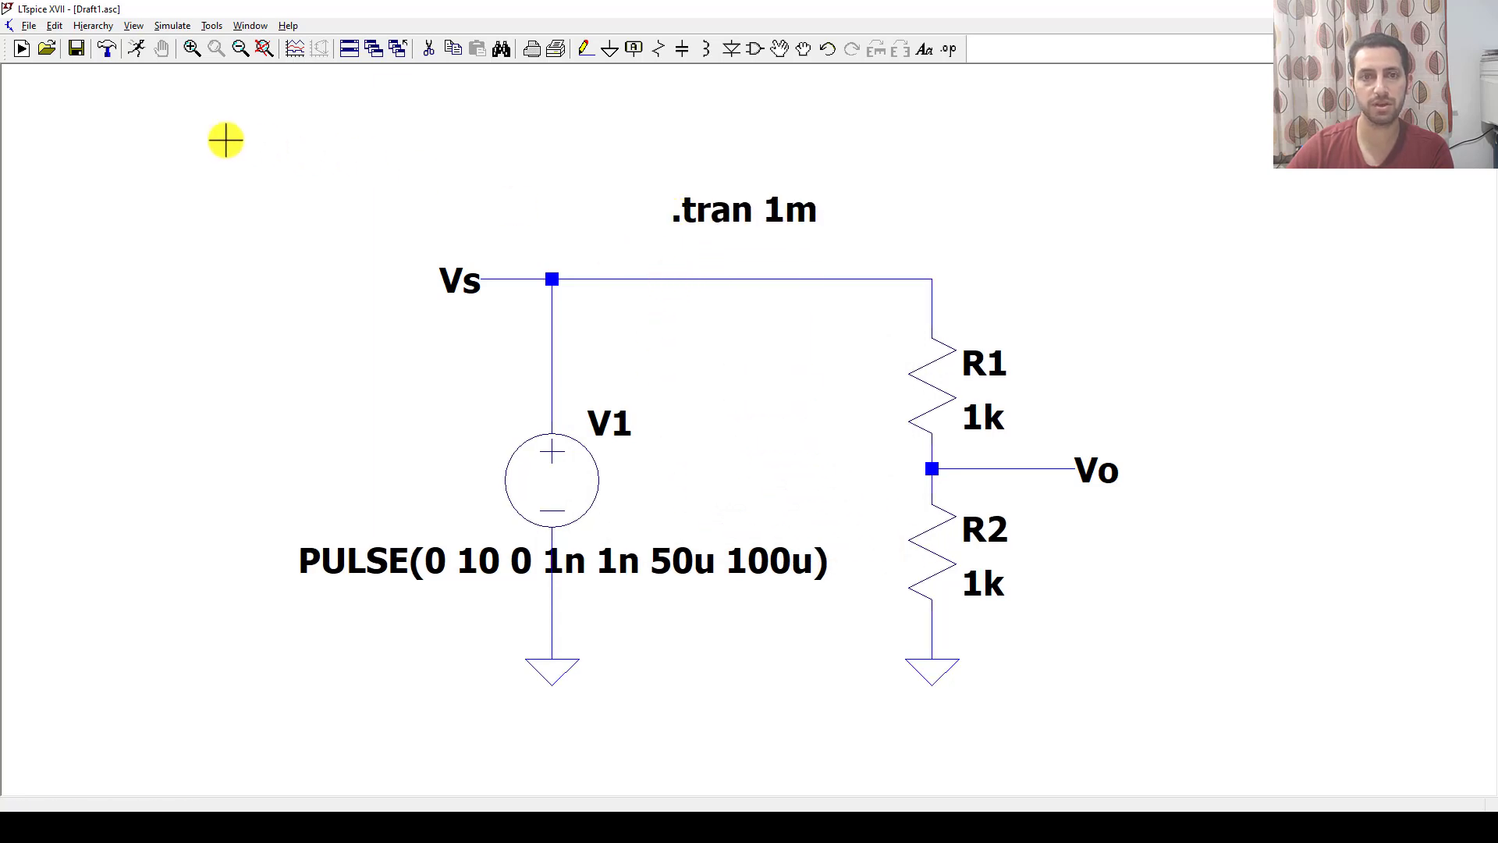
Run the simulation and plot the Vs node voltage with the vertical axis top limit at 20 V.
{"action": "left_click", "coordinate": [141, 50]}
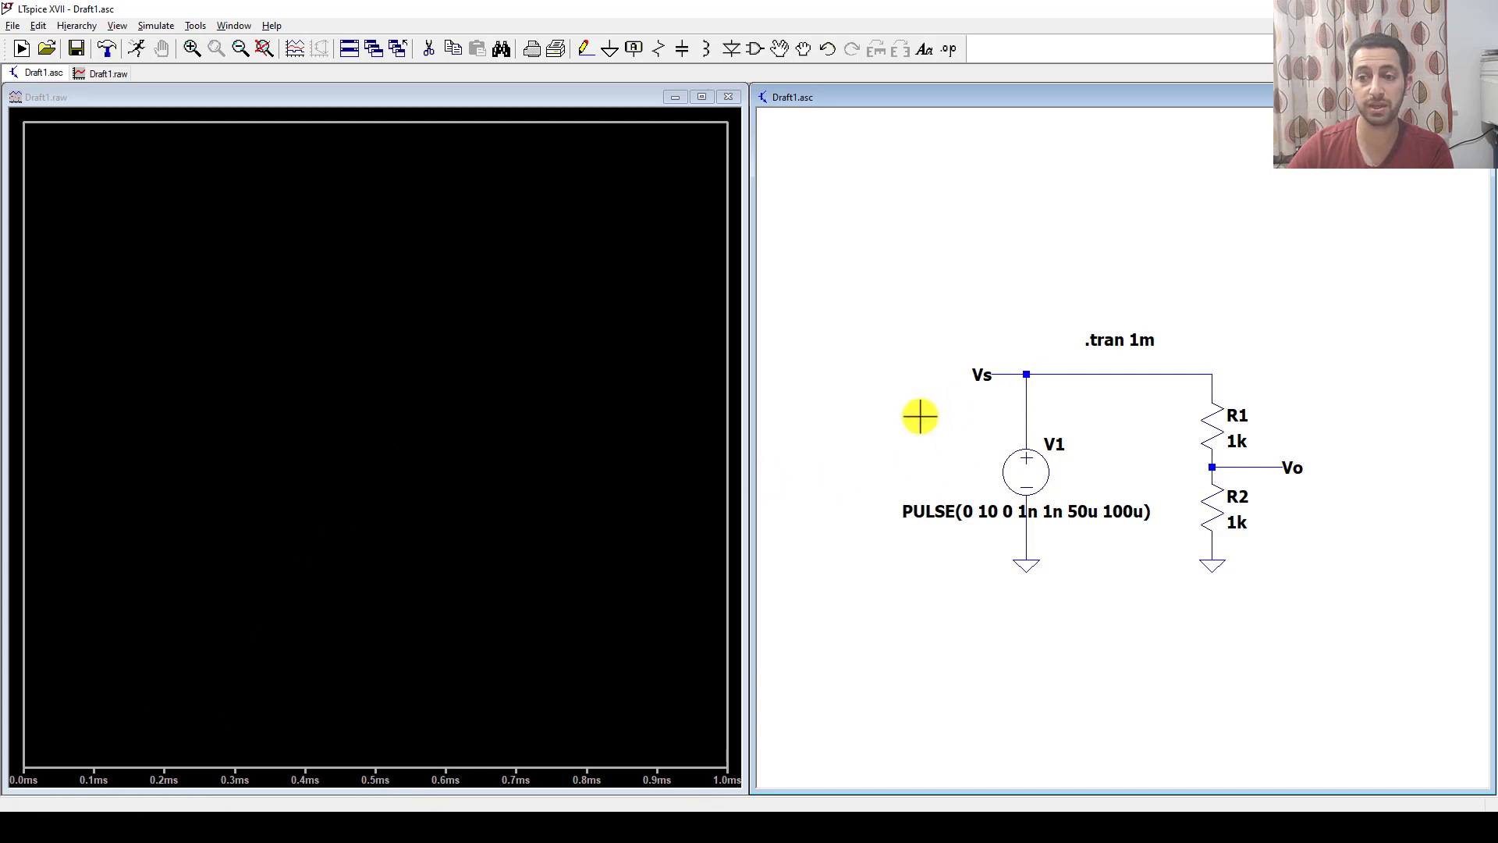
{"action": "left_click", "coordinate": [1036, 389]}
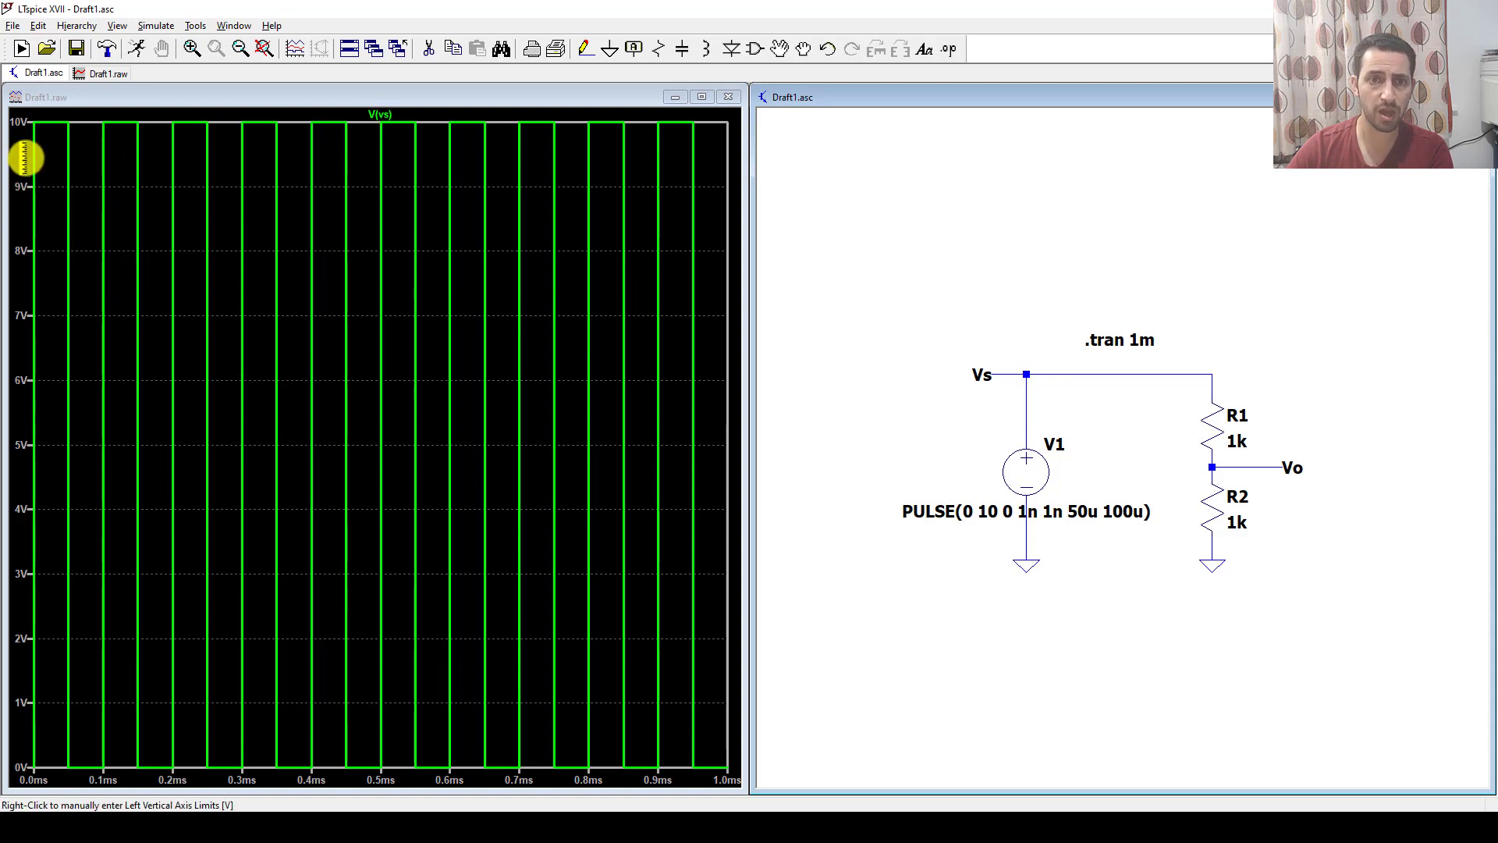
{"action": "right_click", "coordinate": [20, 293]}
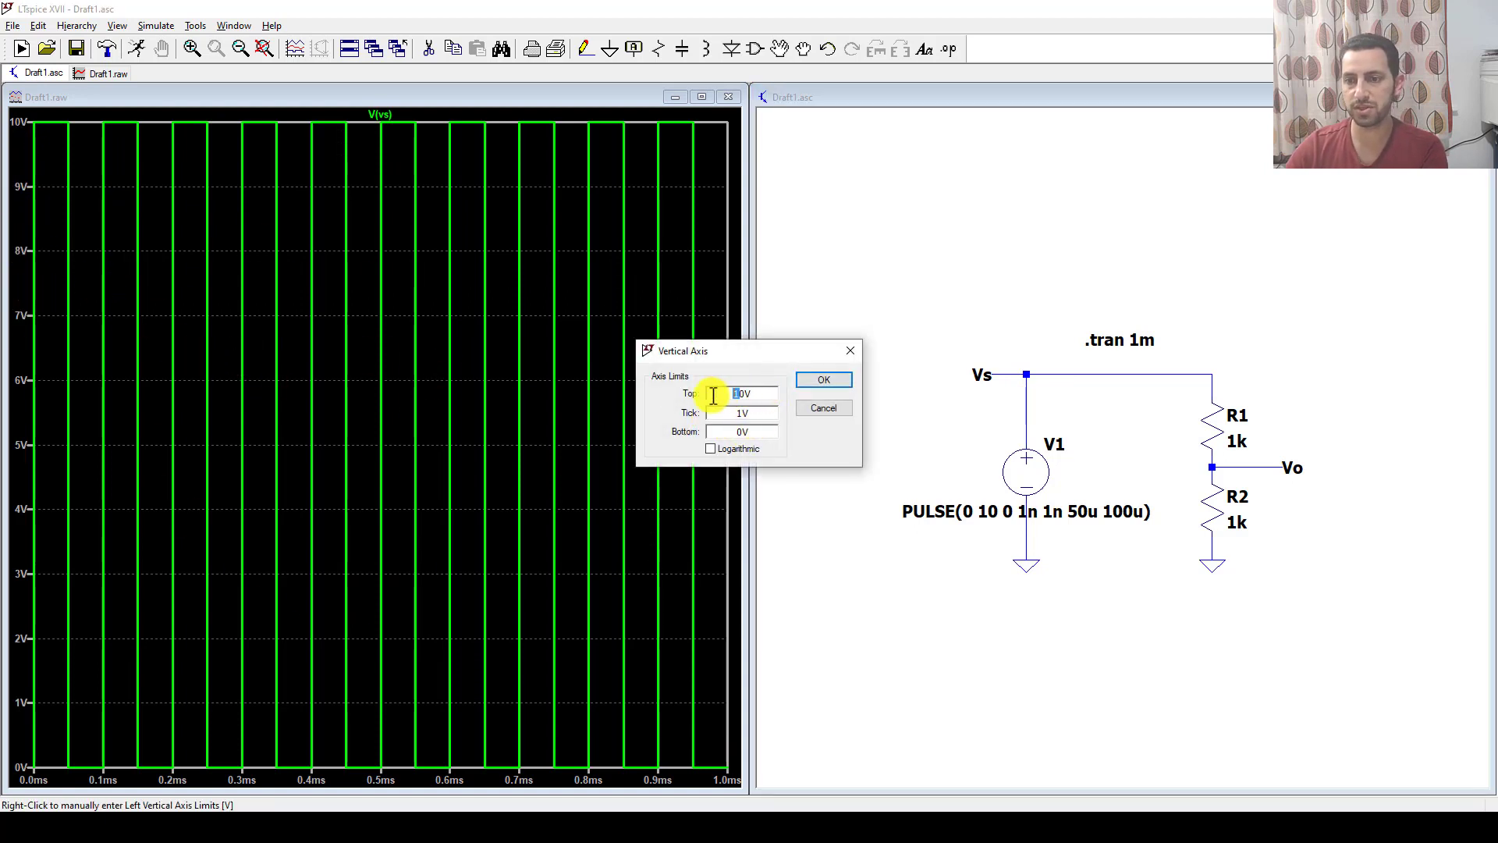
{"action": "left_click", "coordinate": [822, 382]}
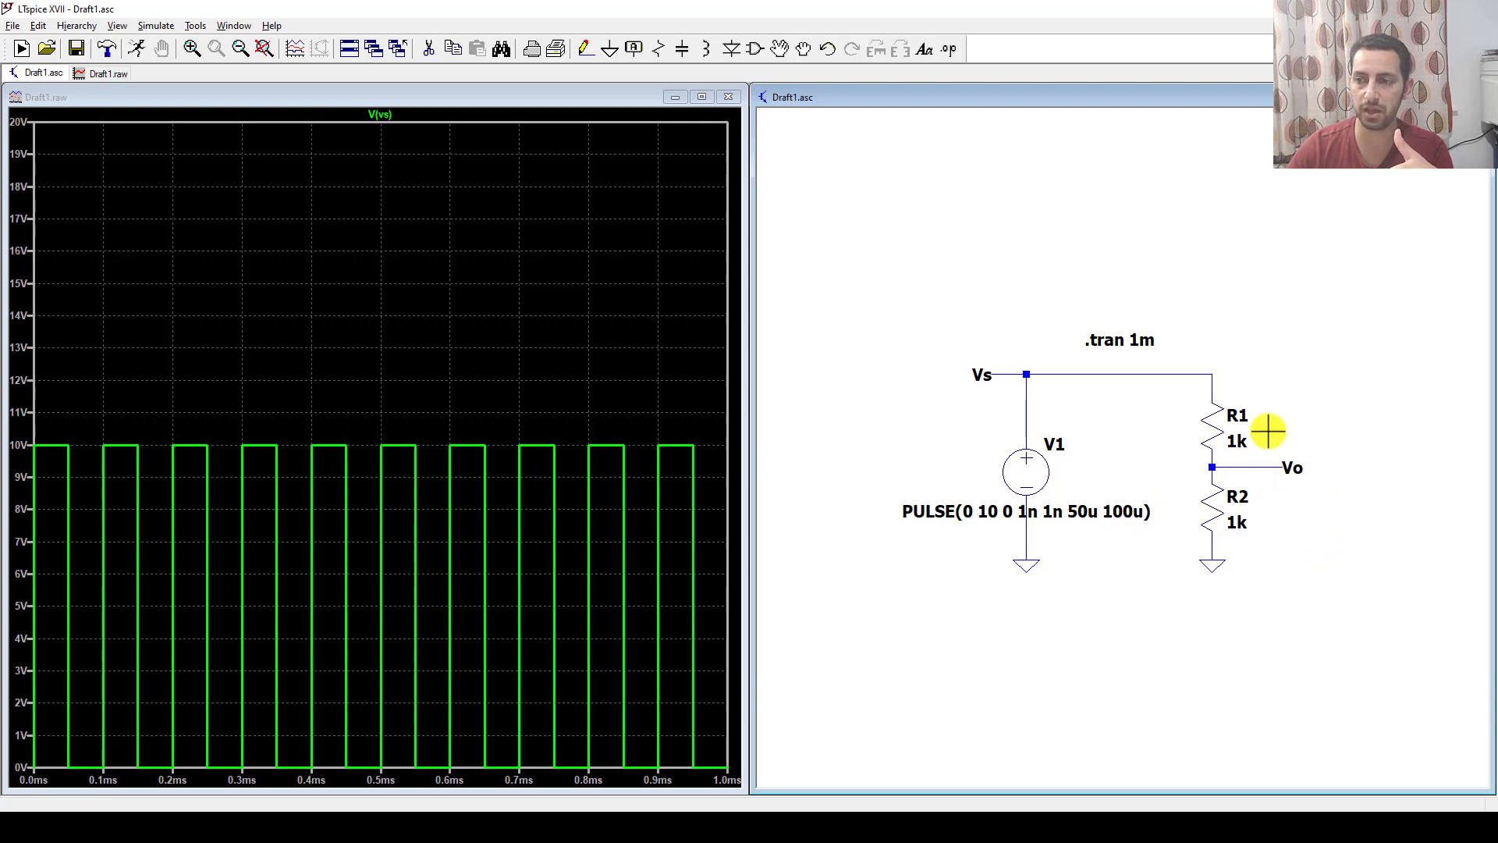
Add the Vo node voltage to the plot and bring up the average and RMS summary of V(vs).
{"action": "left_click", "coordinate": [1265, 461]}
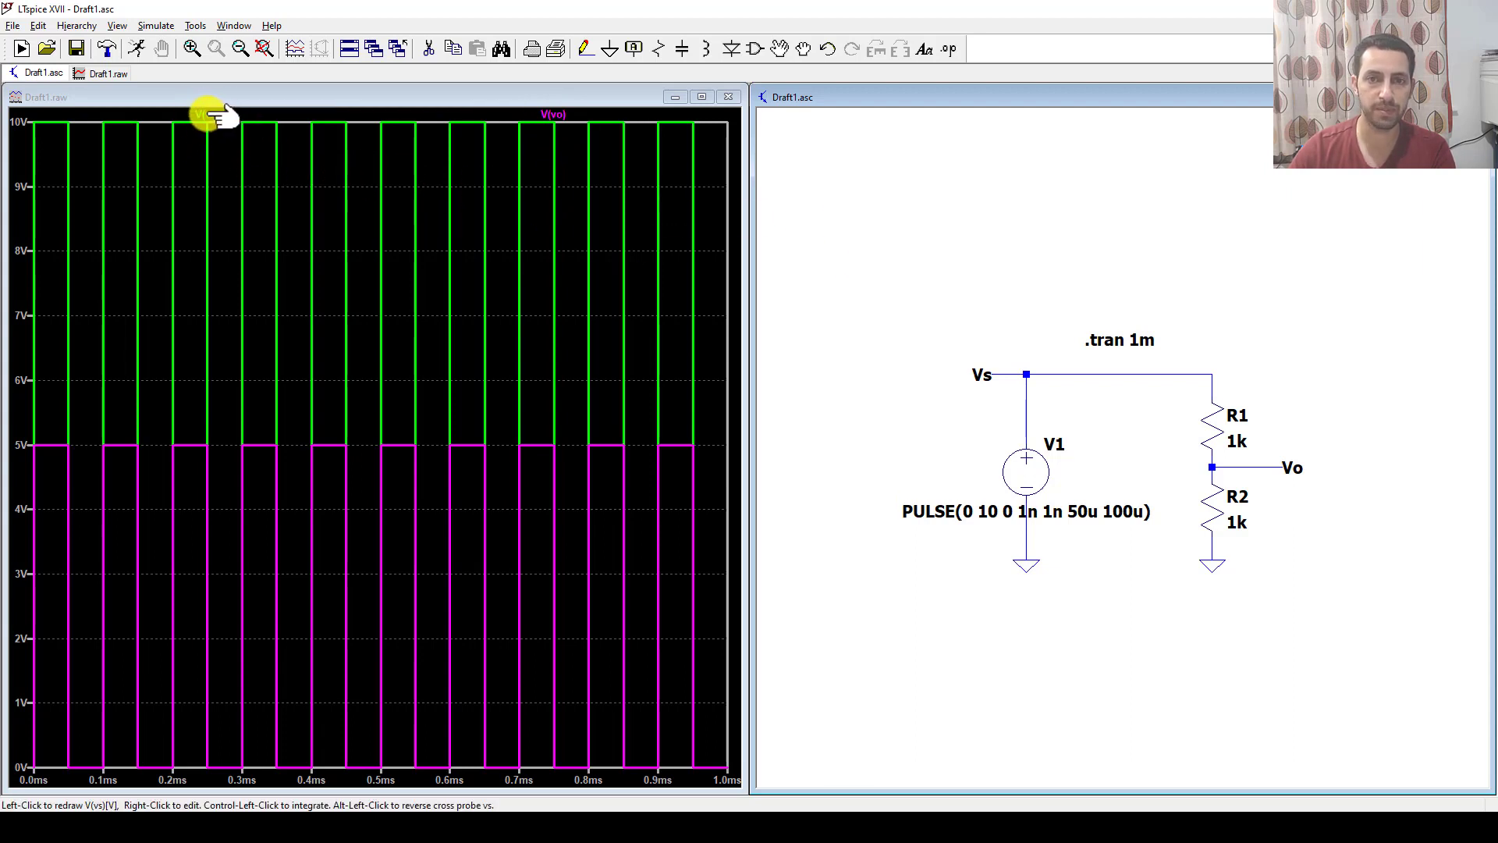
{"action": "key", "text": "ctrl"}
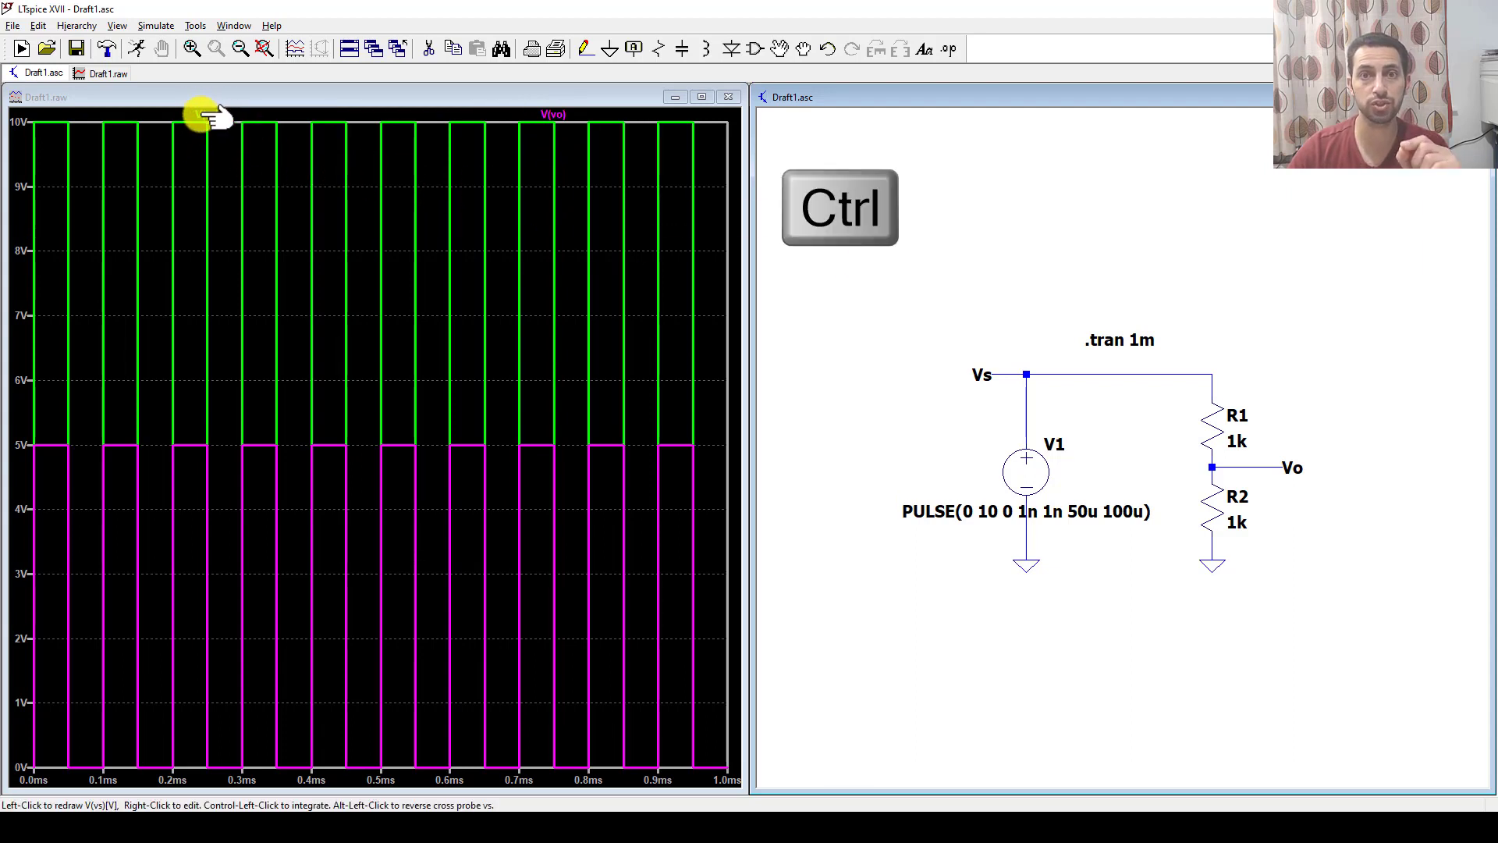
{"action": "left_click", "coordinate": [207, 115], "text": "ctrl"}
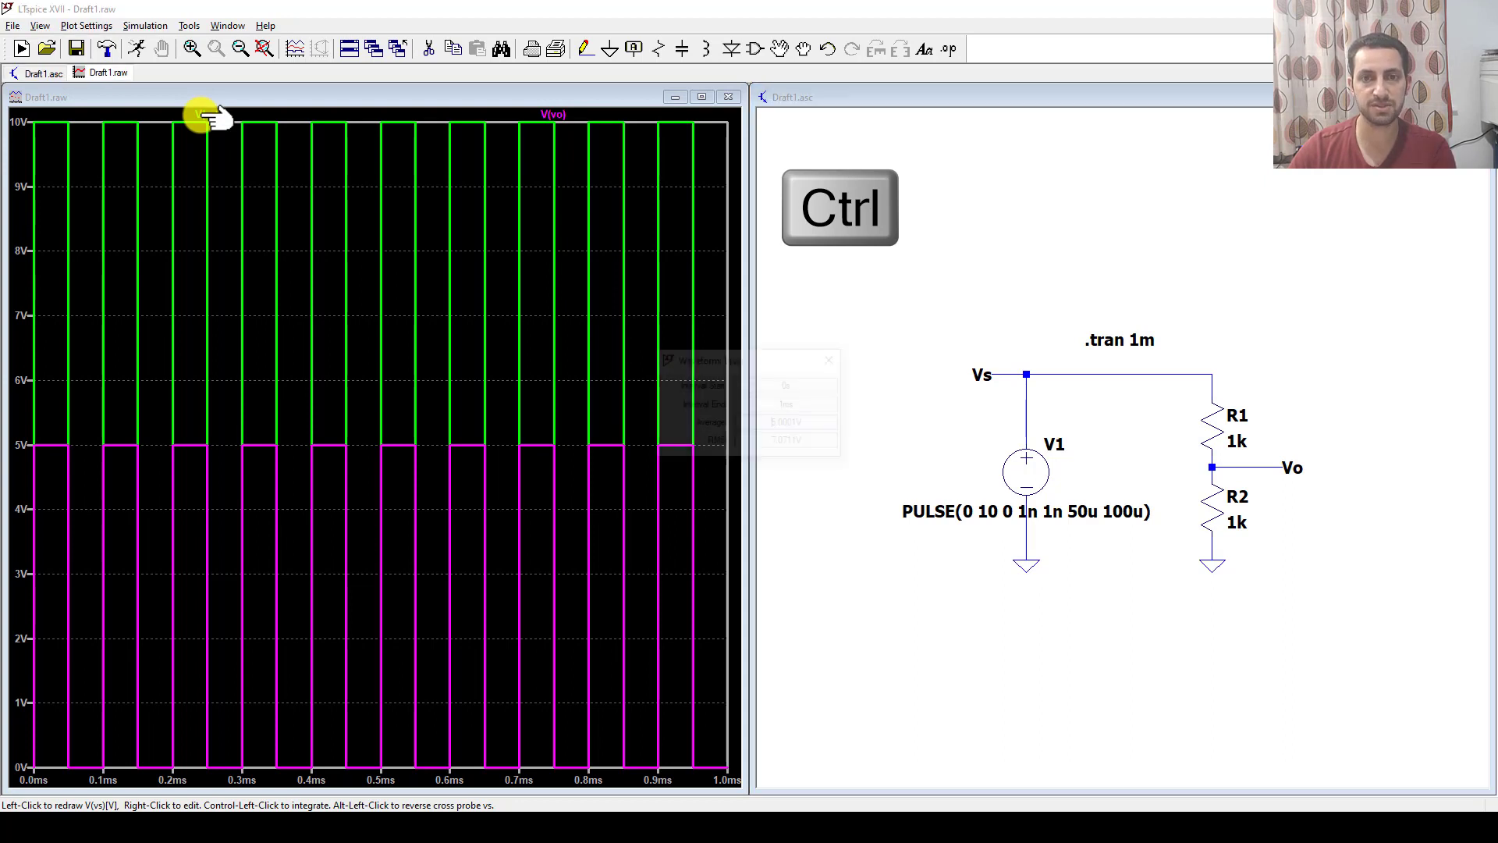
Read the average and RMS values of V(vs) over the full 1 ms interval and dismiss the summary.
{"action": "left_click", "coordinate": [816, 423]}
{"action": "double_click", "coordinate": [783, 424]}
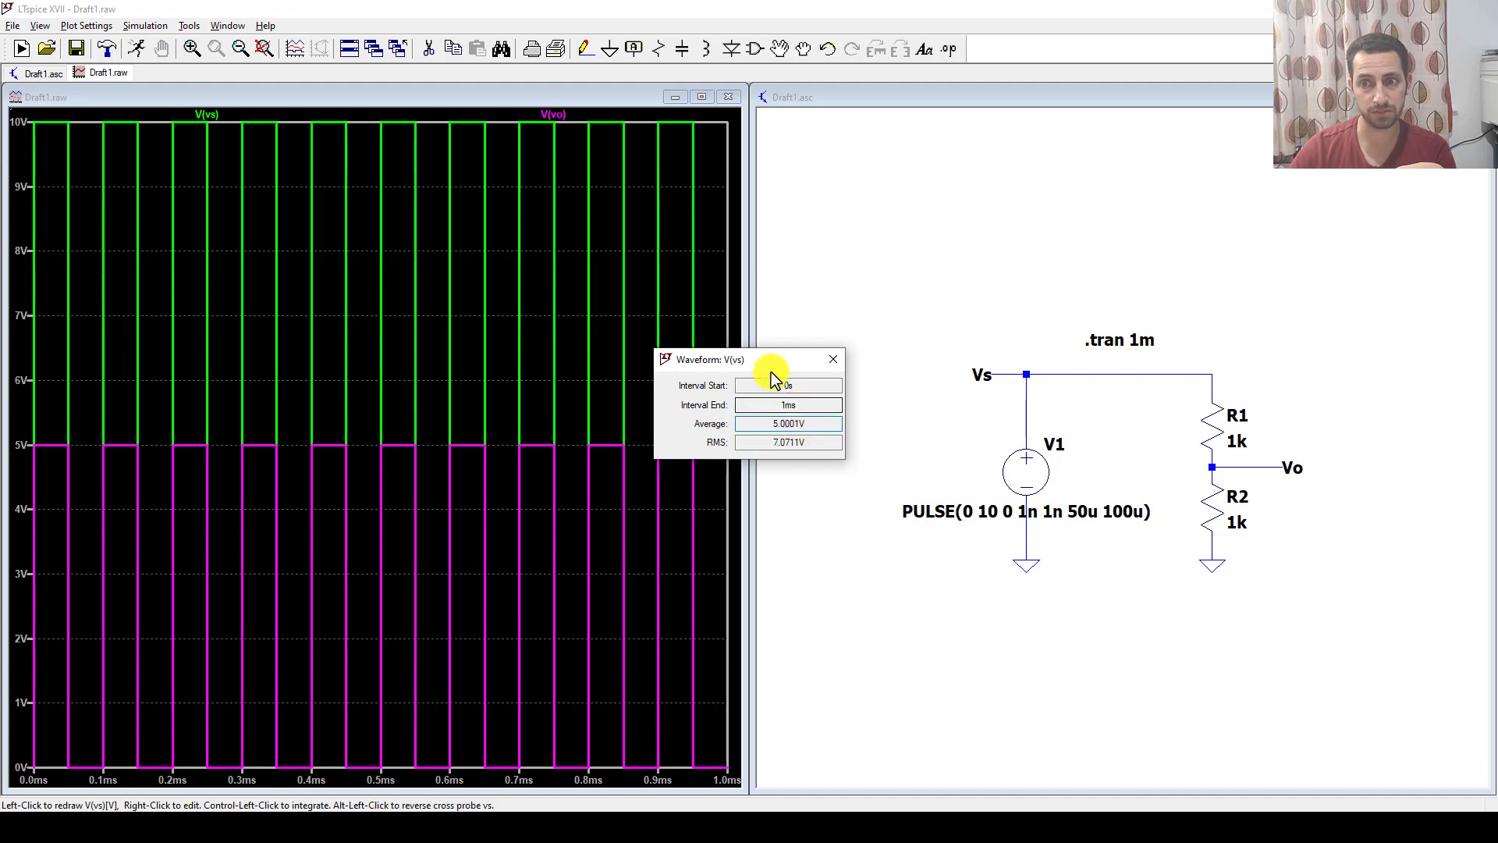
{"action": "left_click_drag", "start_coordinate": [757, 353], "coordinate": [739, 317]}
{"action": "double_click", "coordinate": [756, 405]}
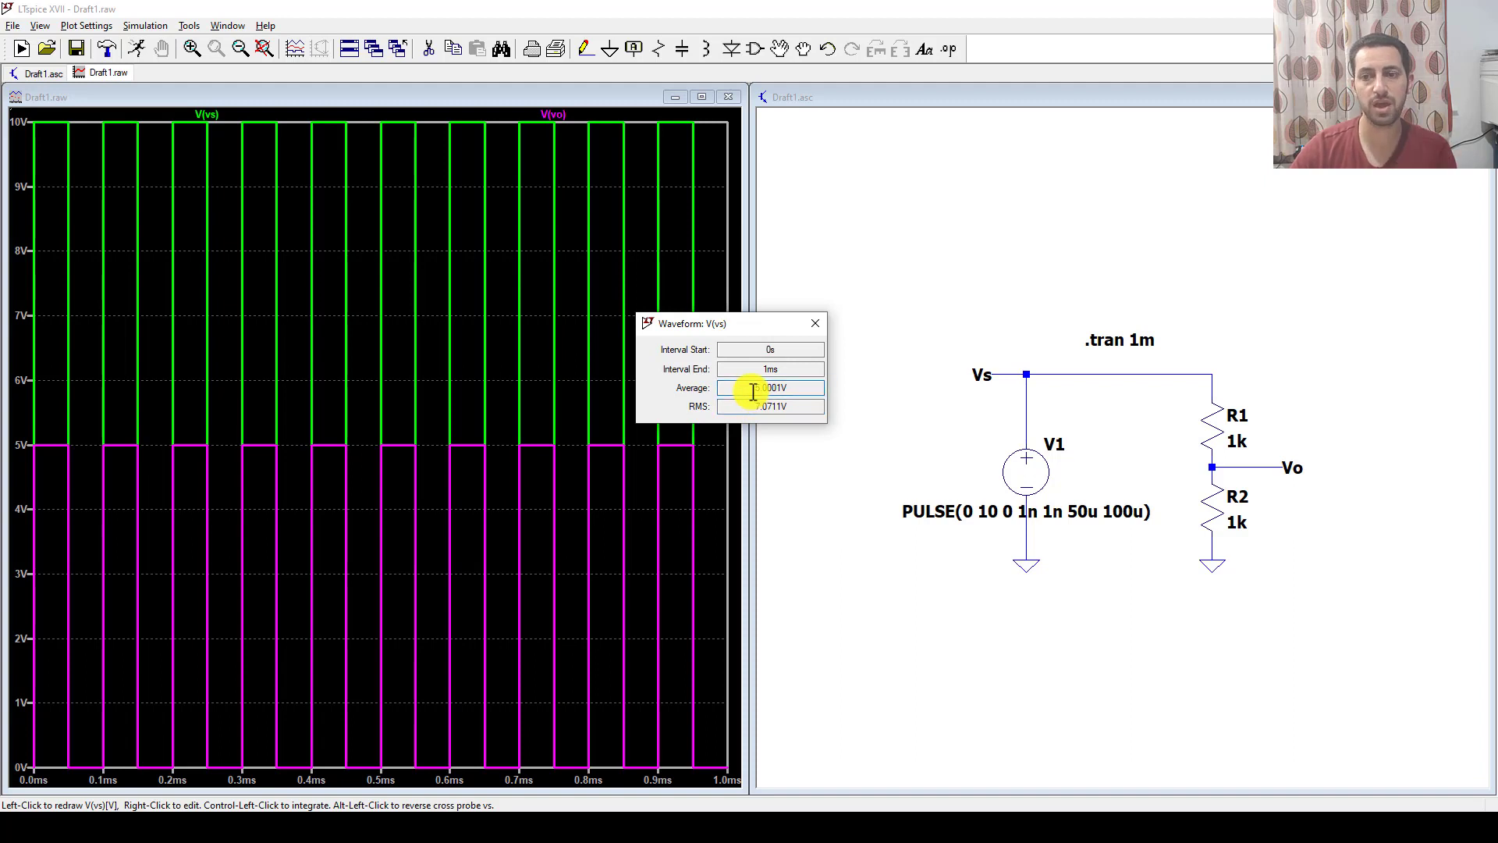
{"action": "left_click_drag", "start_coordinate": [749, 388], "coordinate": [798, 387]}
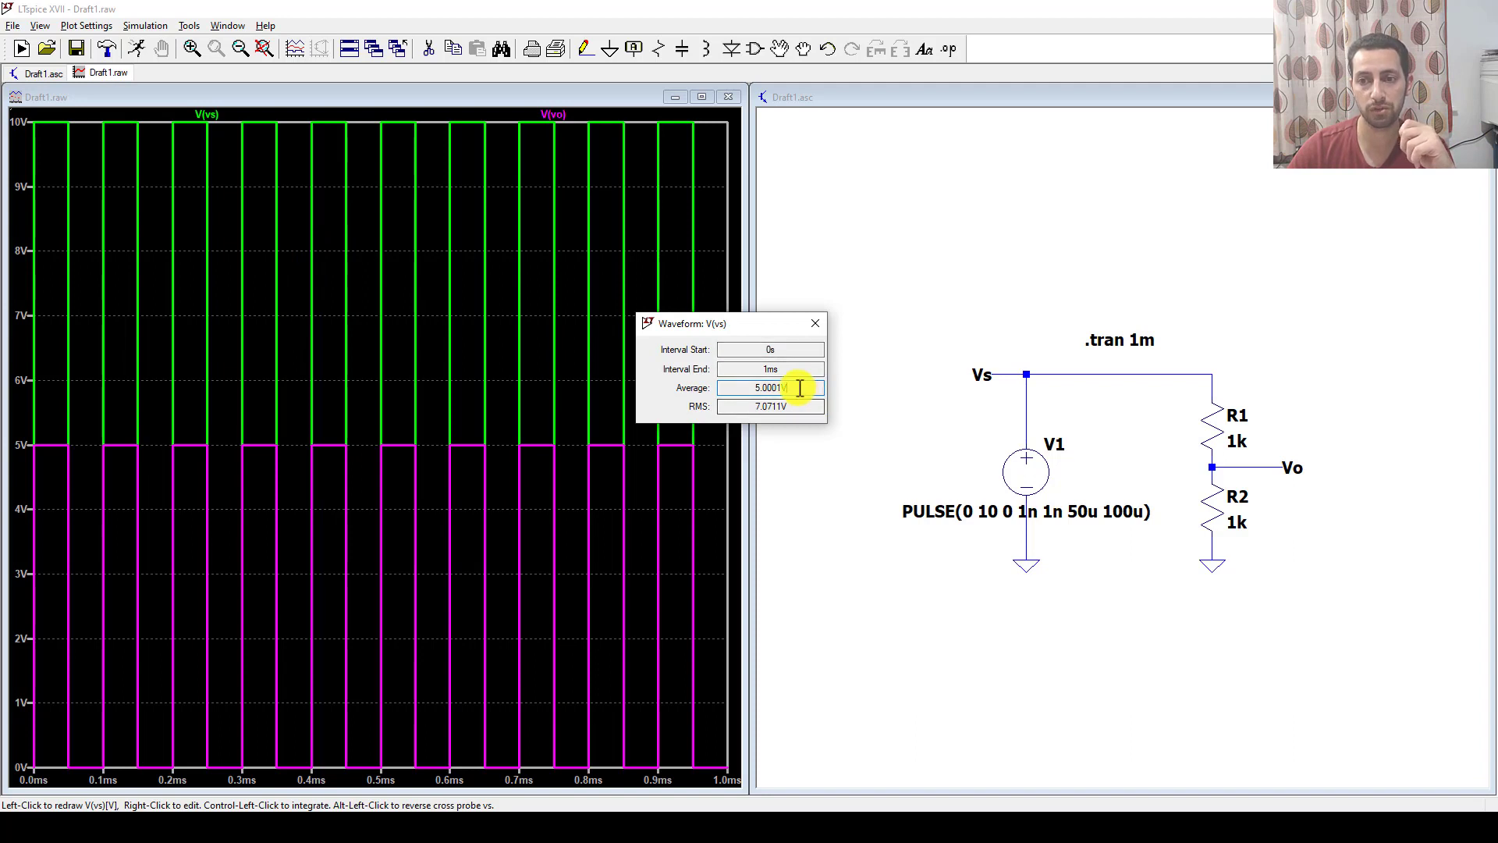
{"action": "left_click_drag", "start_coordinate": [796, 389], "coordinate": [737, 383]}
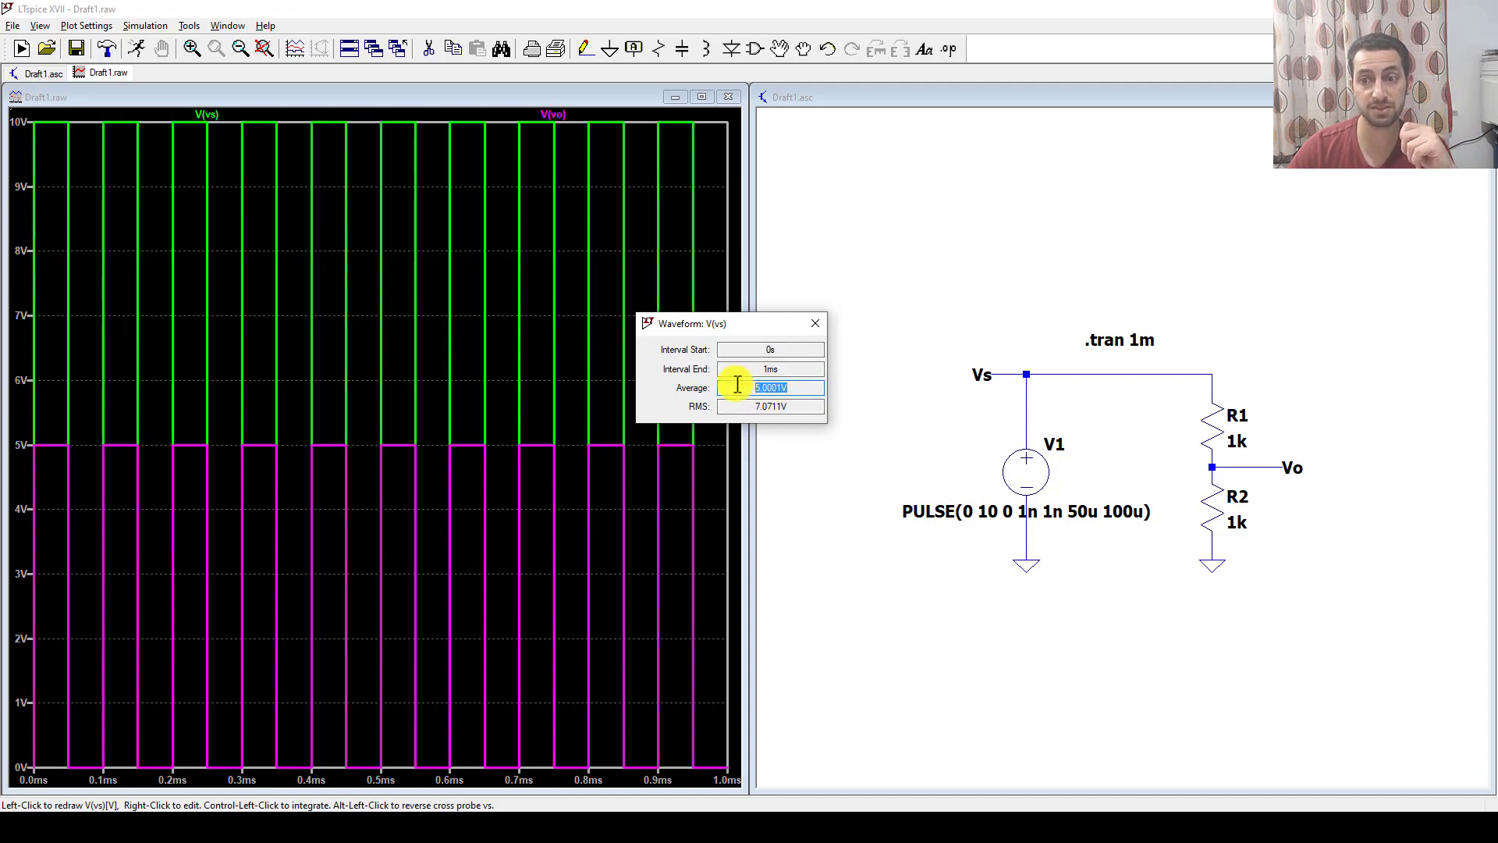
{"action": "left_click", "coordinate": [812, 323]}
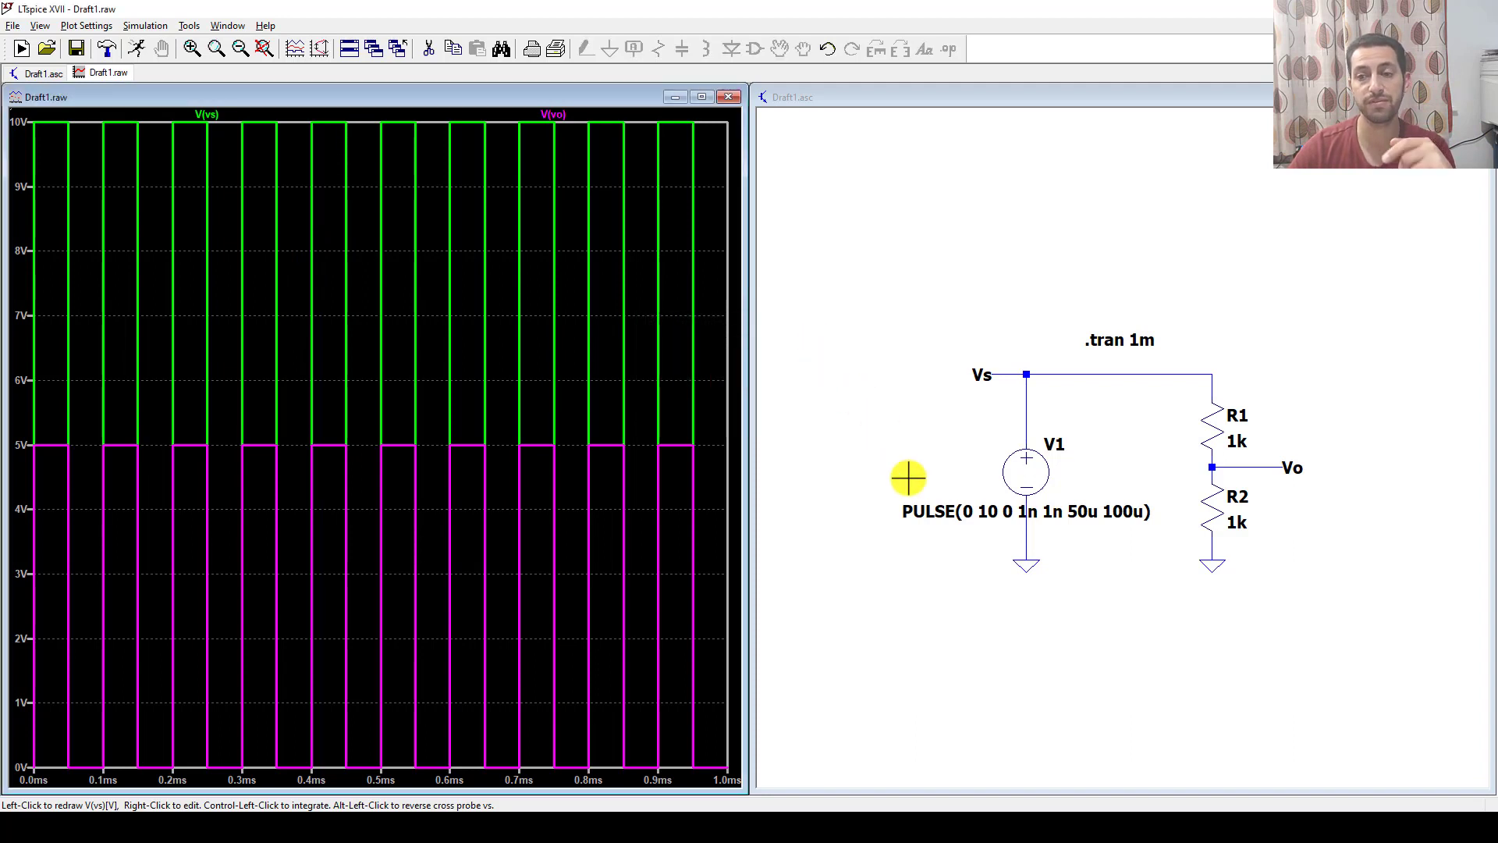
Check the average and RMS values of the V(vo) trace and dismiss its summary.
{"action": "left_click", "coordinate": [554, 115], "text": "ctrl"}
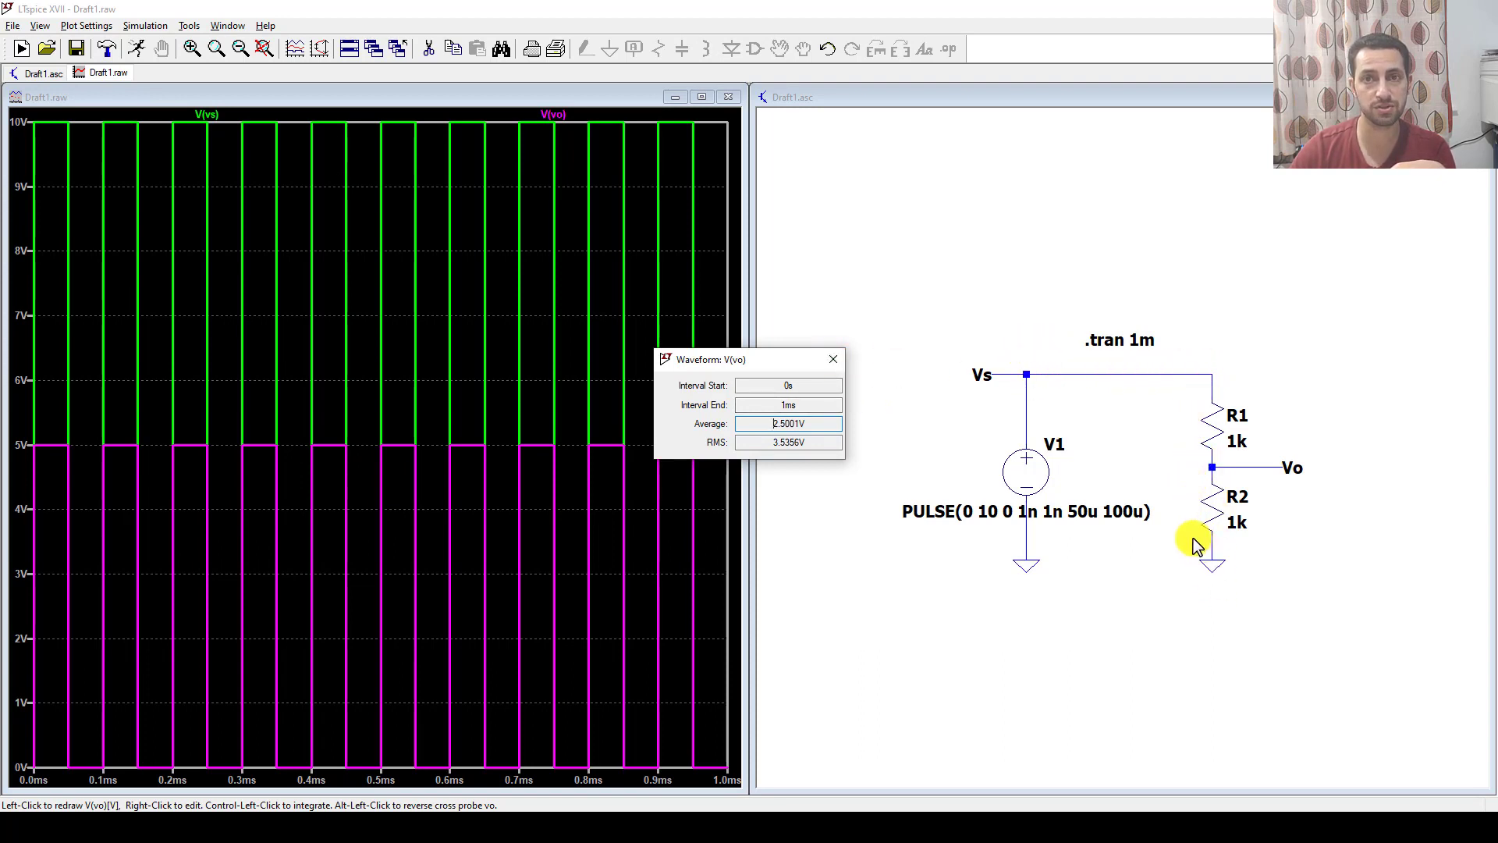
{"action": "left_click_drag", "start_coordinate": [806, 418], "coordinate": [767, 417]}
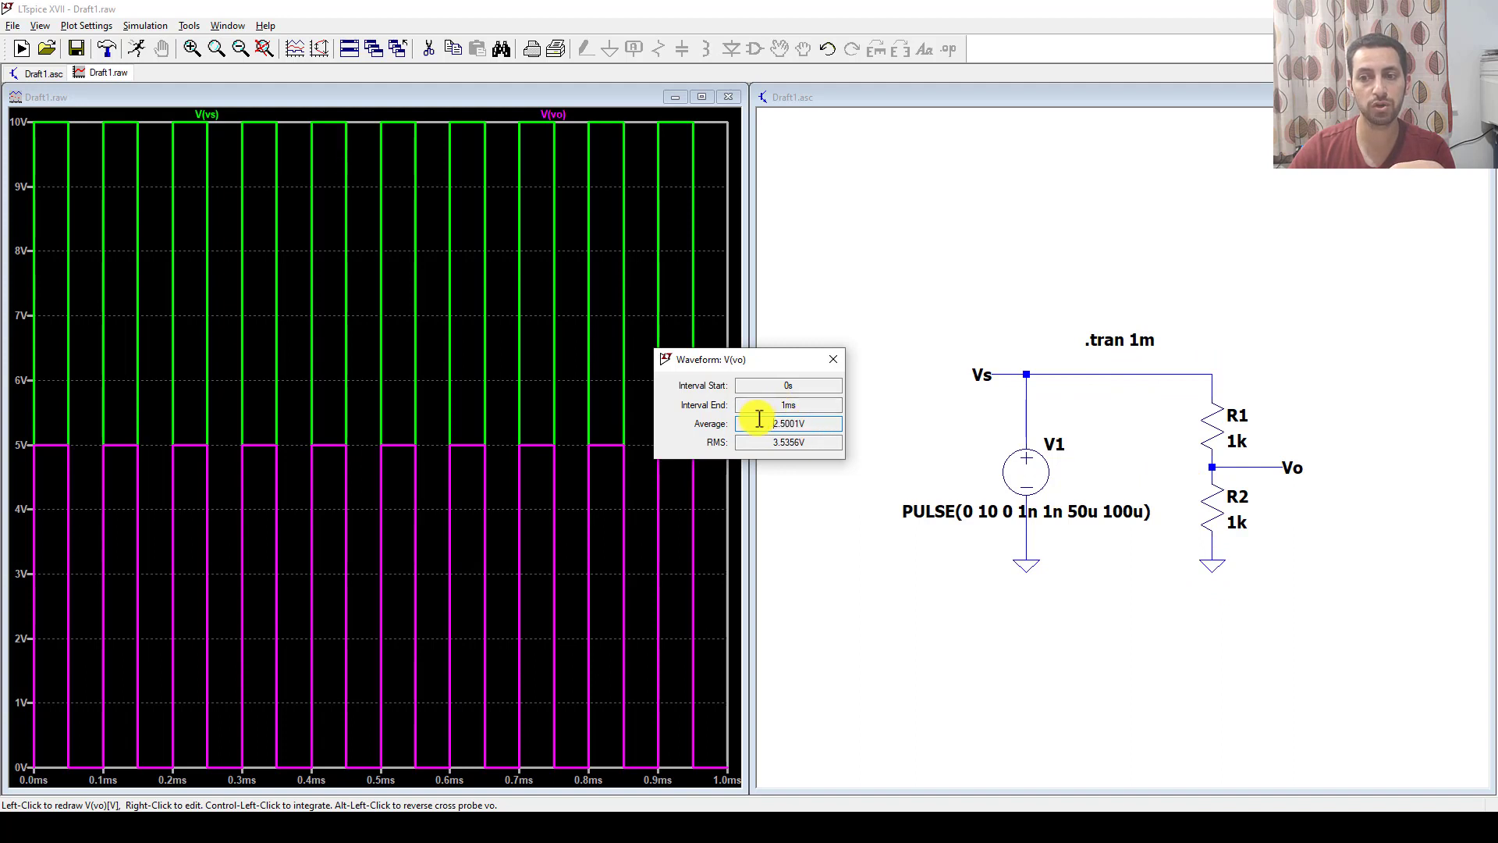
{"action": "left_click", "coordinate": [759, 426]}
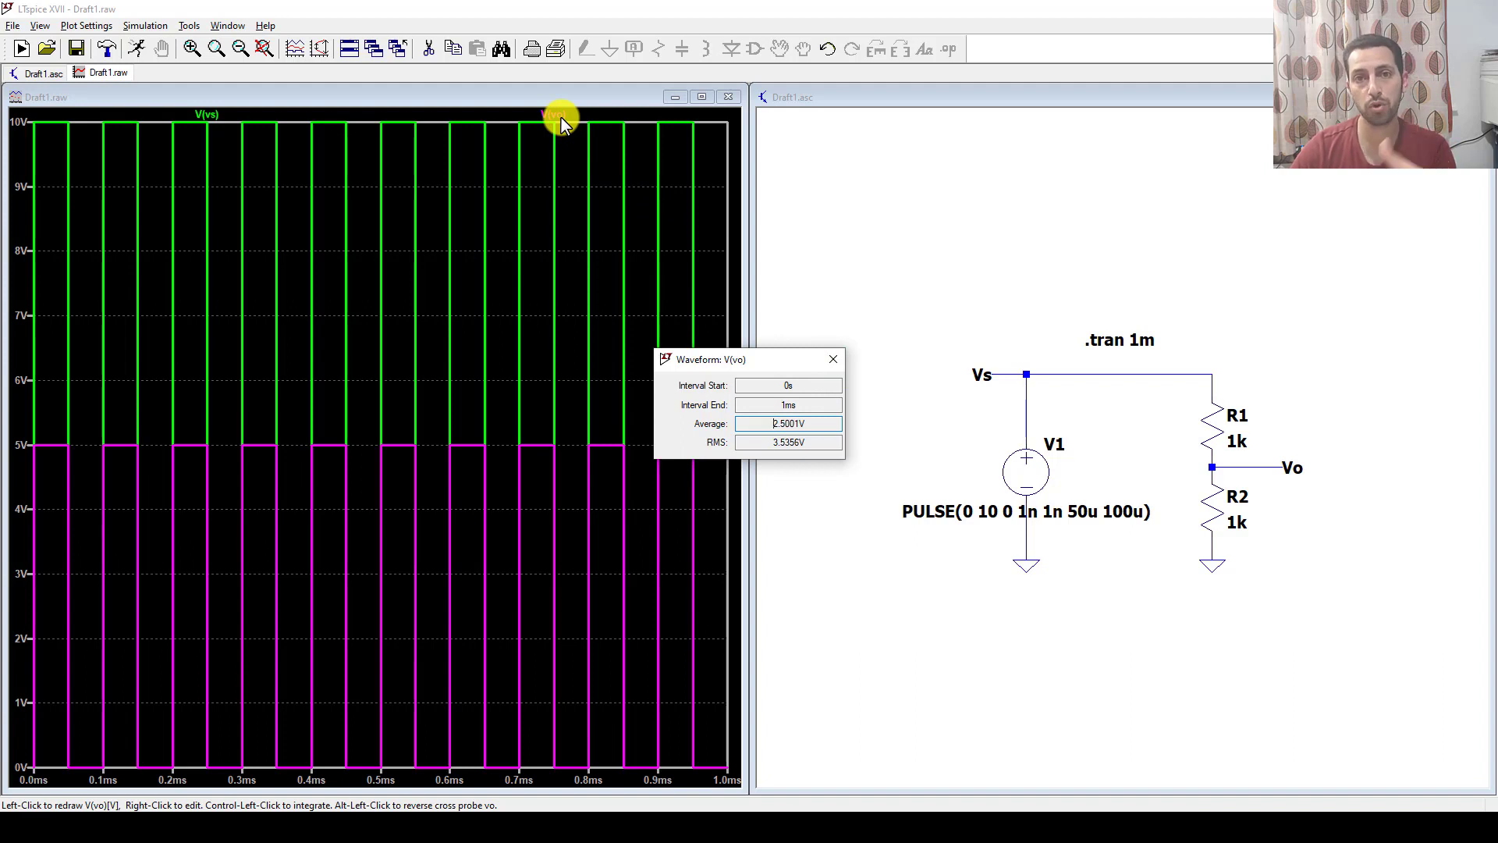
{"action": "left_click", "coordinate": [816, 439]}
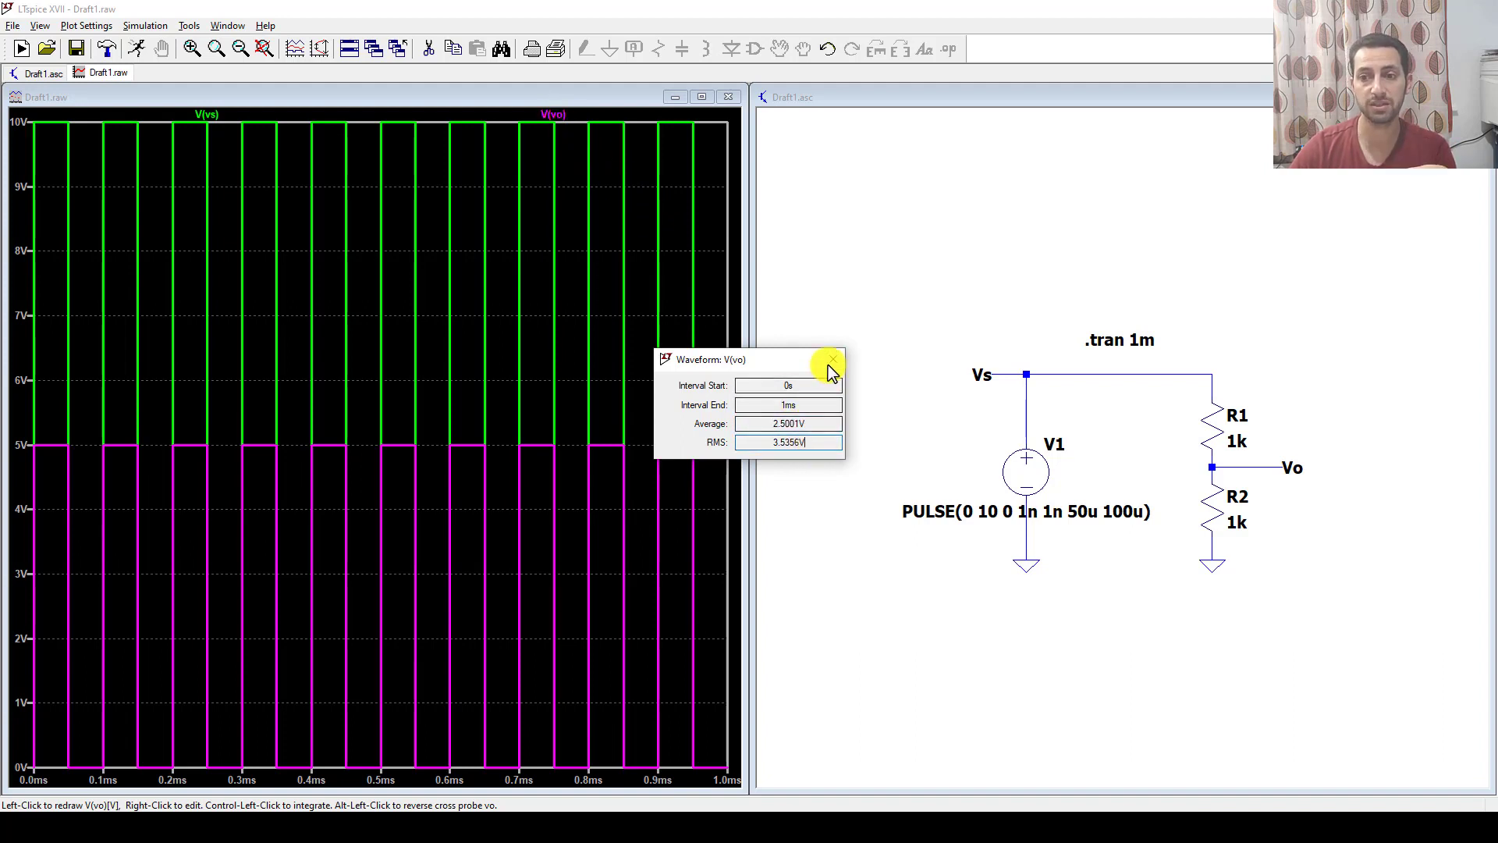
{"action": "left_click", "coordinate": [832, 363]}
{"action": "left_click", "coordinate": [858, 325]}
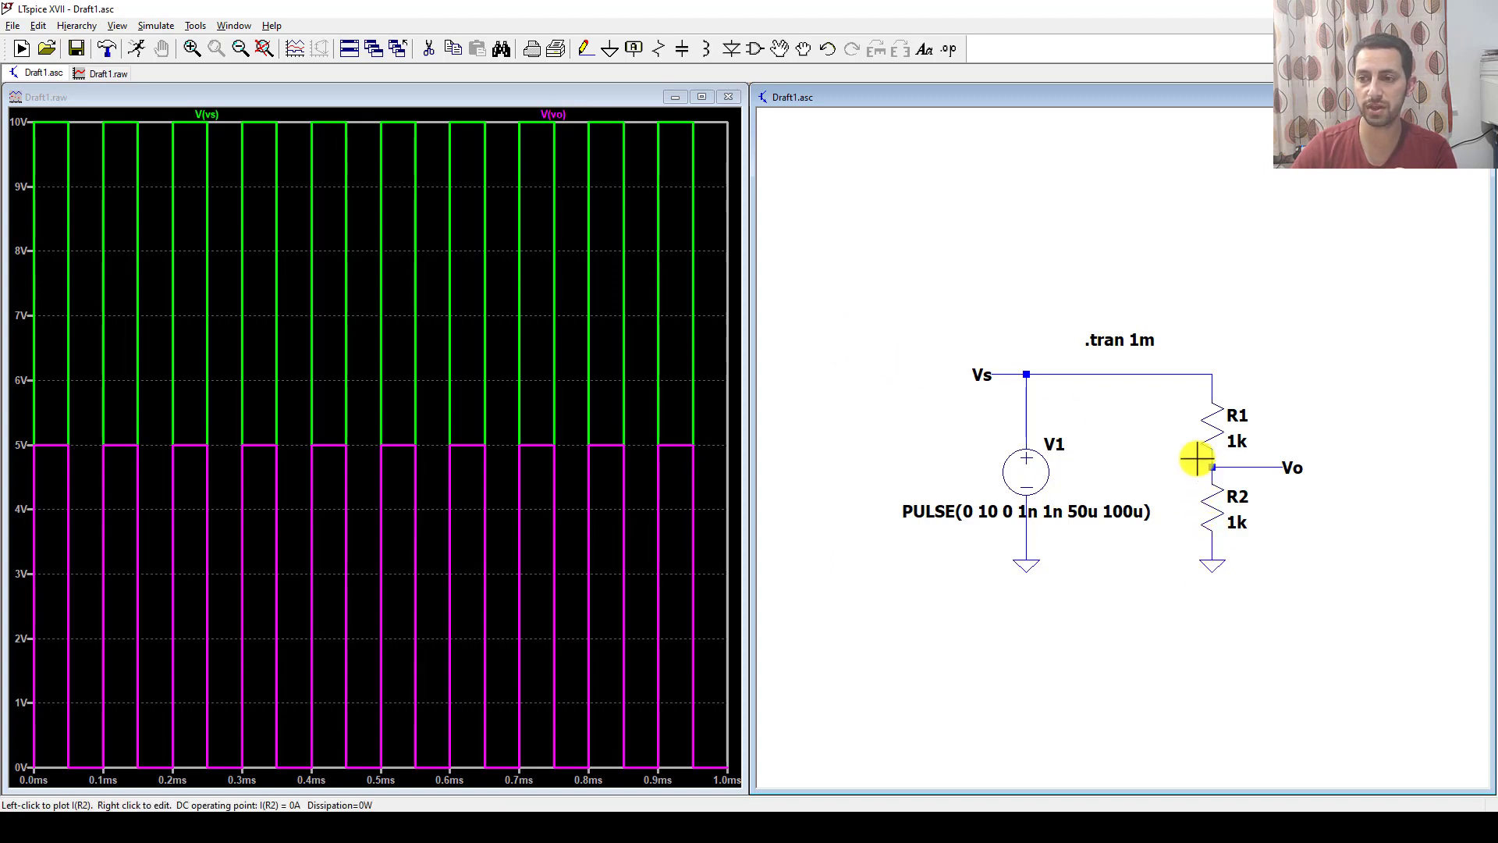
Add the current through R2 to the plot and check the average and RMS of I(R2).
{"action": "left_click", "coordinate": [1219, 504]}
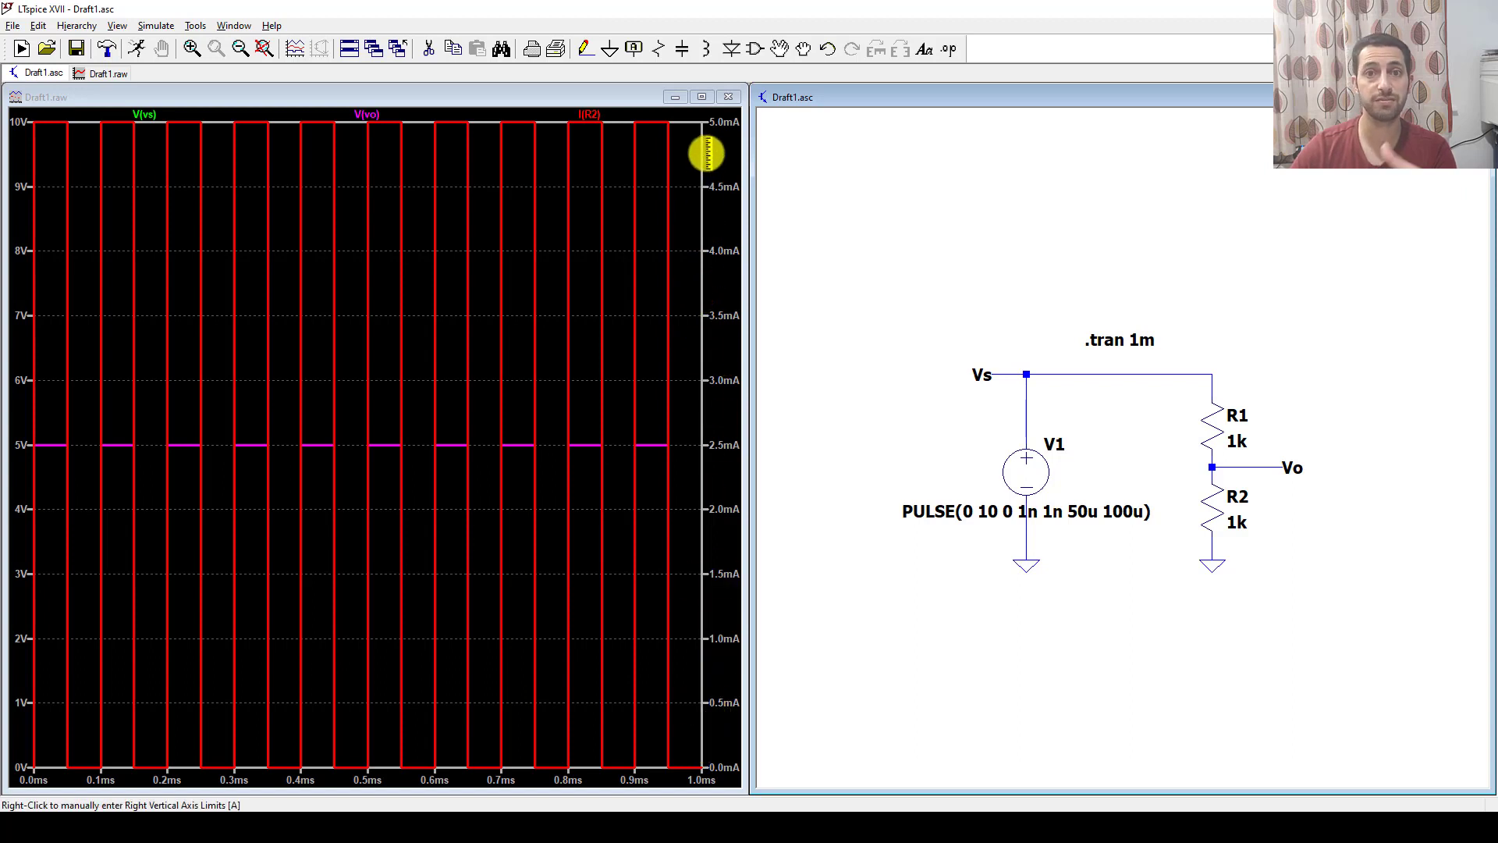
{"action": "left_click", "coordinate": [593, 116], "text": "ctrl"}
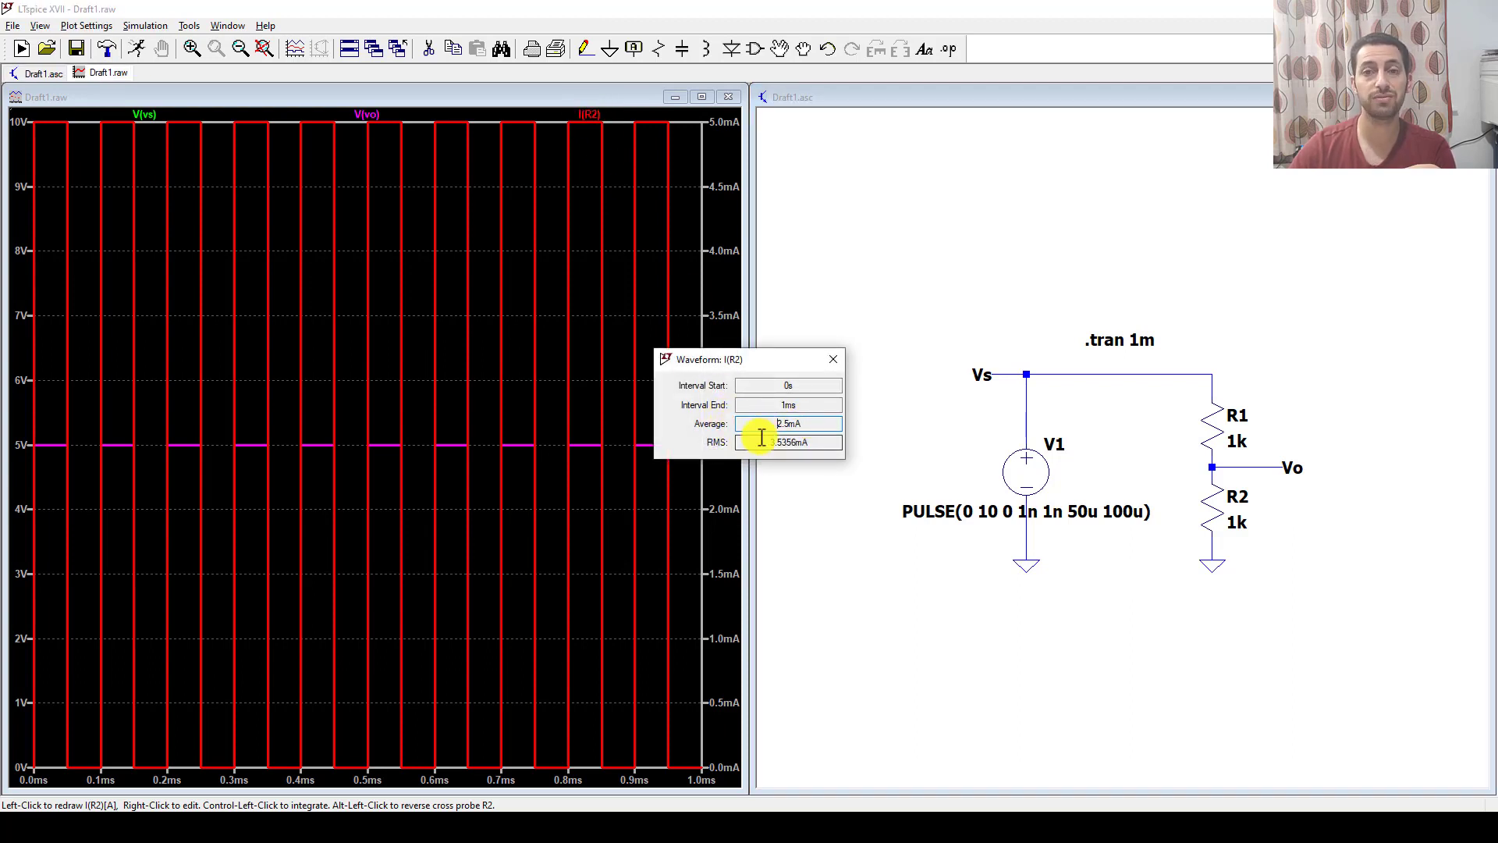
{"action": "left_click", "coordinate": [831, 360]}
{"action": "left_click", "coordinate": [873, 318]}
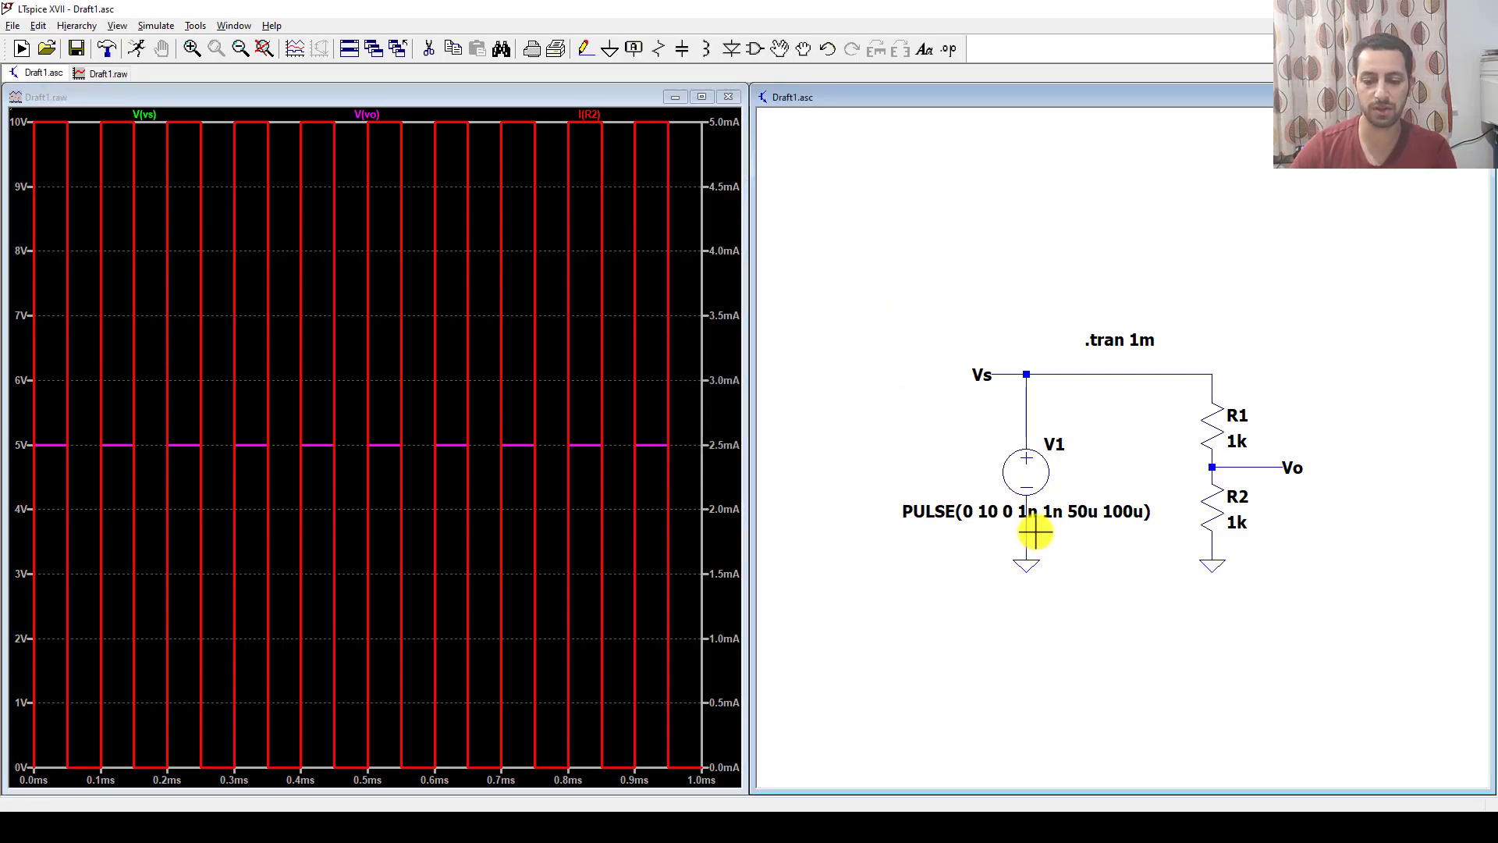
Add R2's power dissipation trace to the plot and read its average power over the interval.
{"action": "key", "text": "alt"}
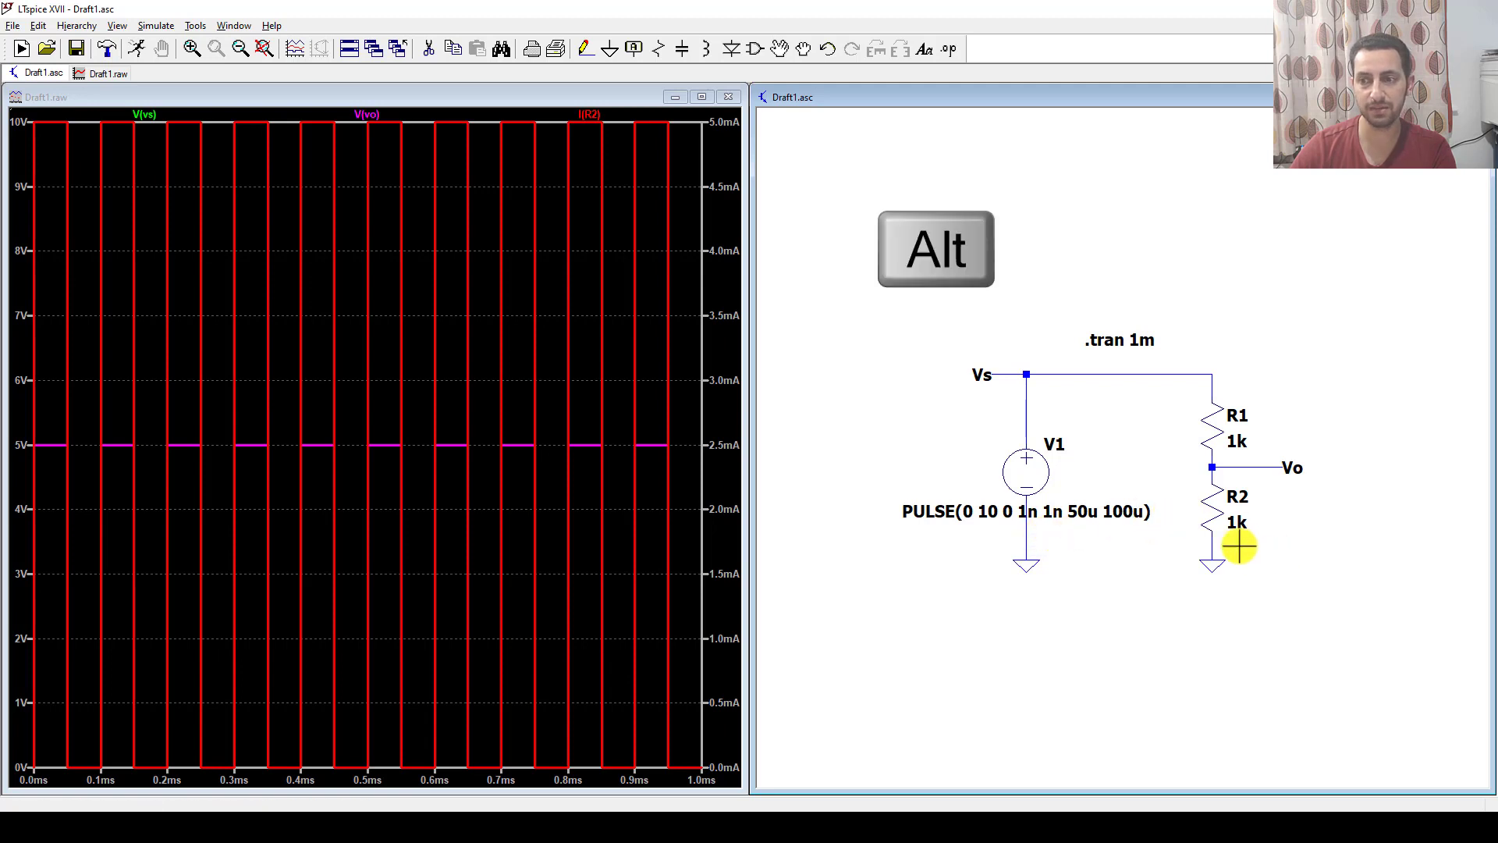
{"action": "left_click", "coordinate": [1210, 517], "text": "alt"}
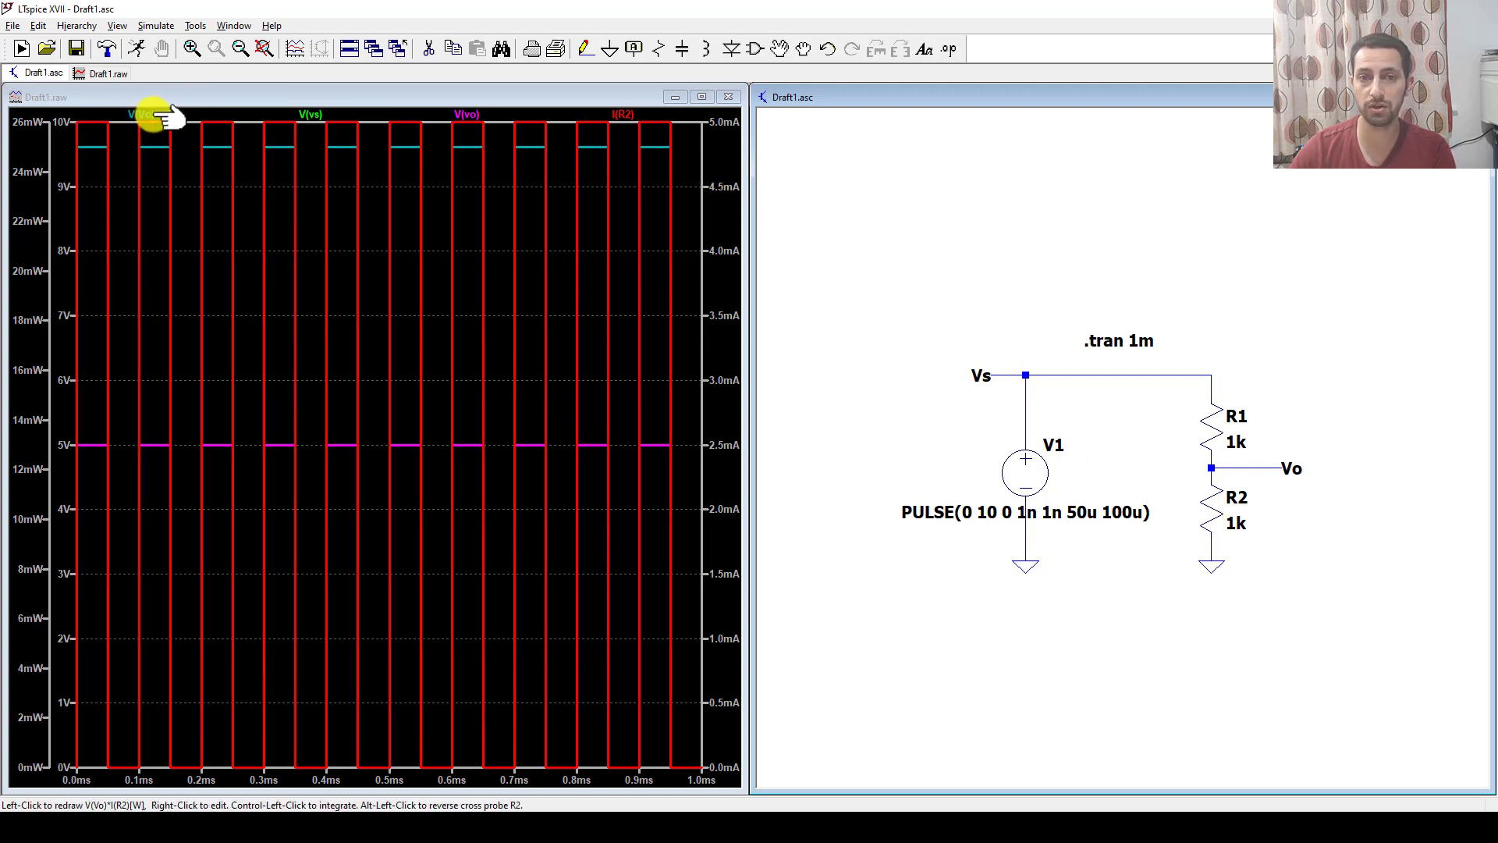
{"action": "left_click", "coordinate": [153, 115], "text": "ctrl"}
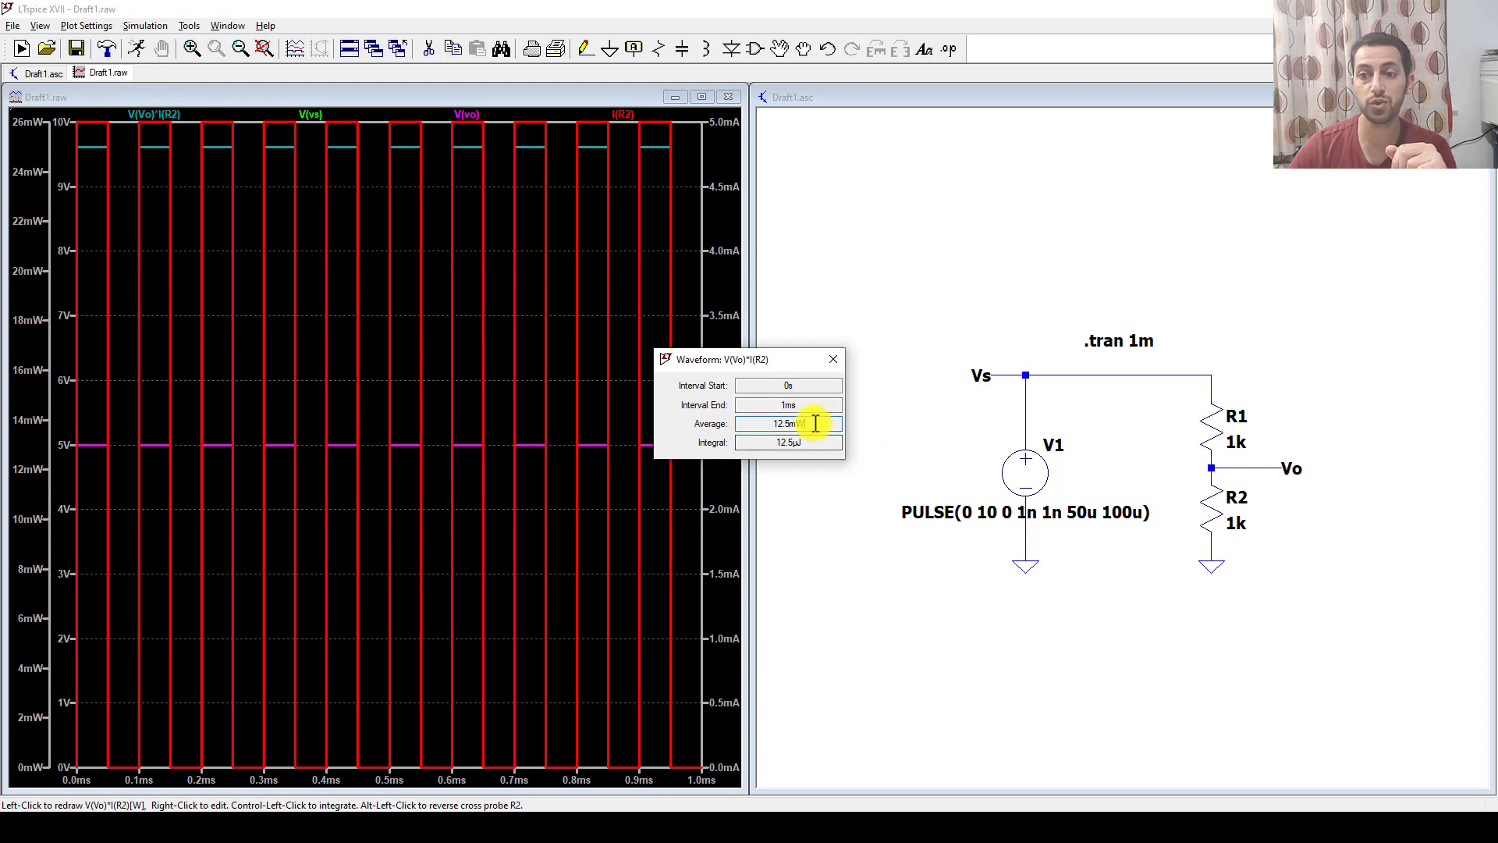
{"action": "left_click_drag", "start_coordinate": [816, 425], "coordinate": [773, 425]}
{"action": "left_click", "coordinate": [769, 426]}
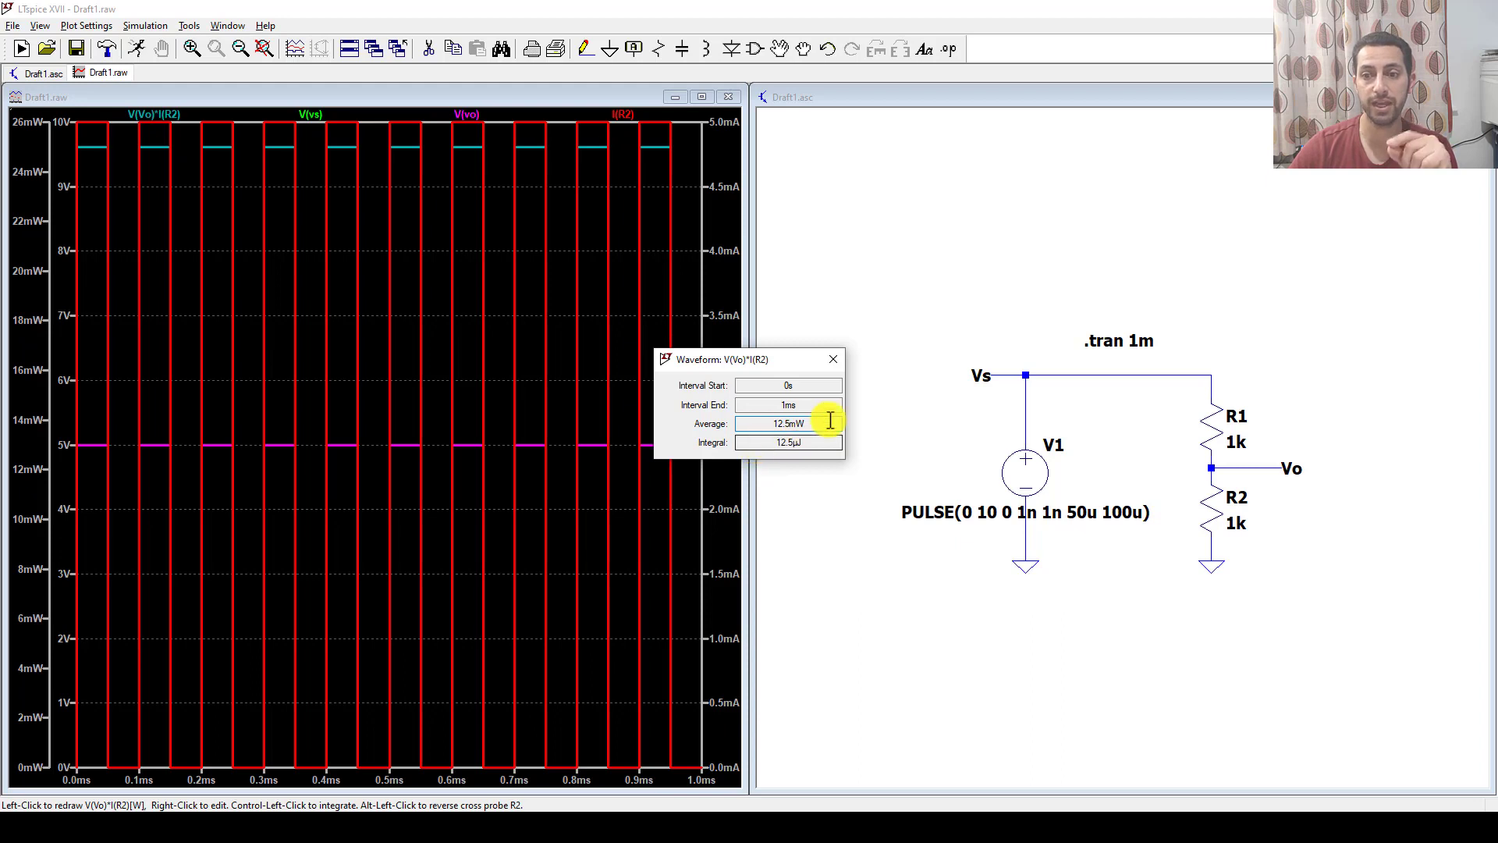
{"action": "mouse_move", "coordinate": [818, 423]}
{"action": "left_mouse_down"}
{"action": "mouse_move", "coordinate": [761, 423]}
{"action": "mouse_move", "coordinate": [819, 422]}
{"action": "left_mouse_up"}
{"action": "left_click", "coordinate": [773, 425]}
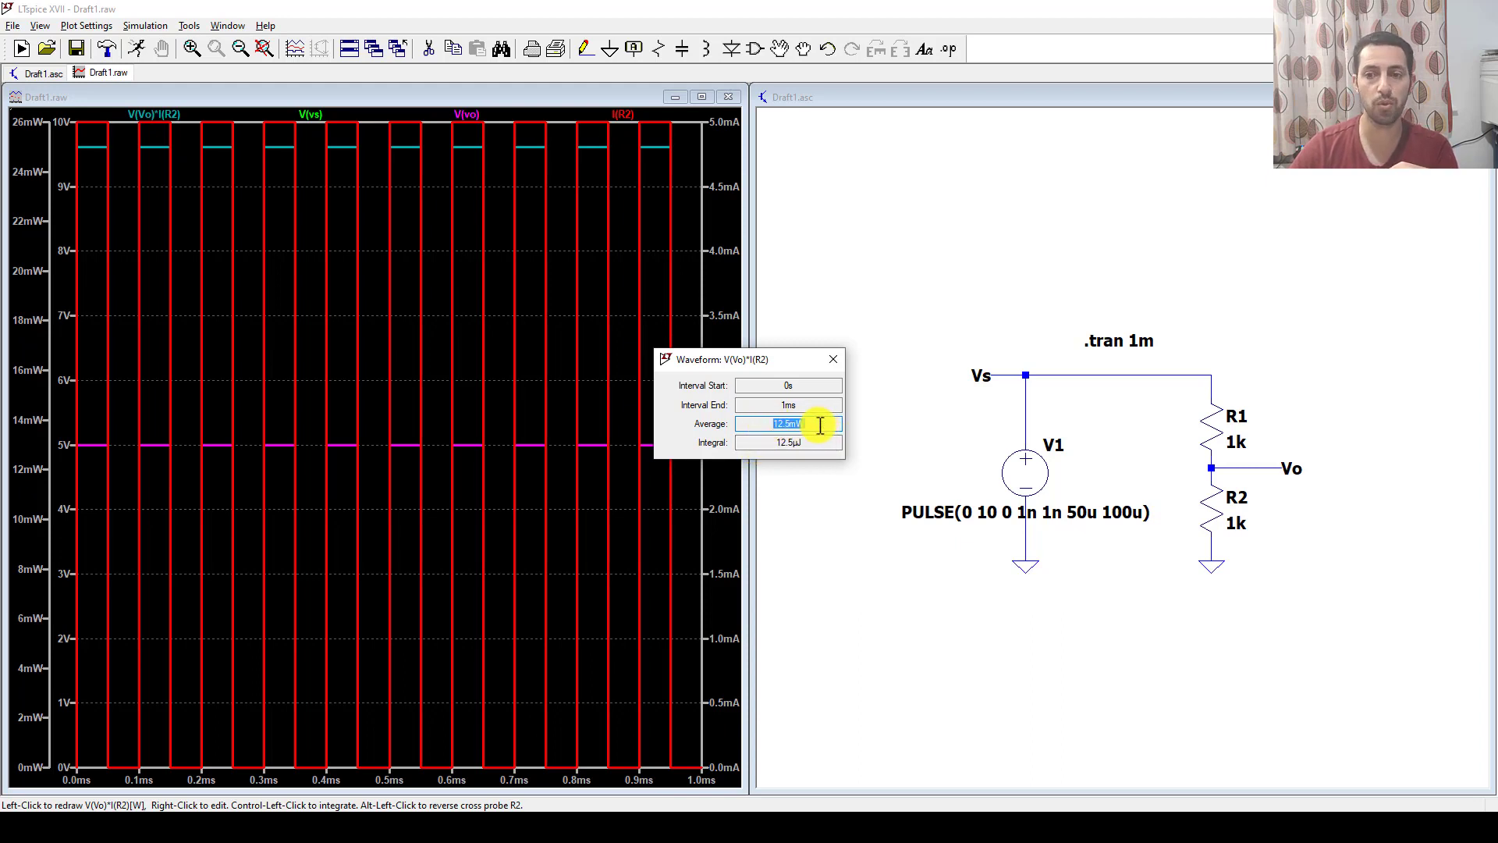
{"action": "left_click", "coordinate": [821, 424]}
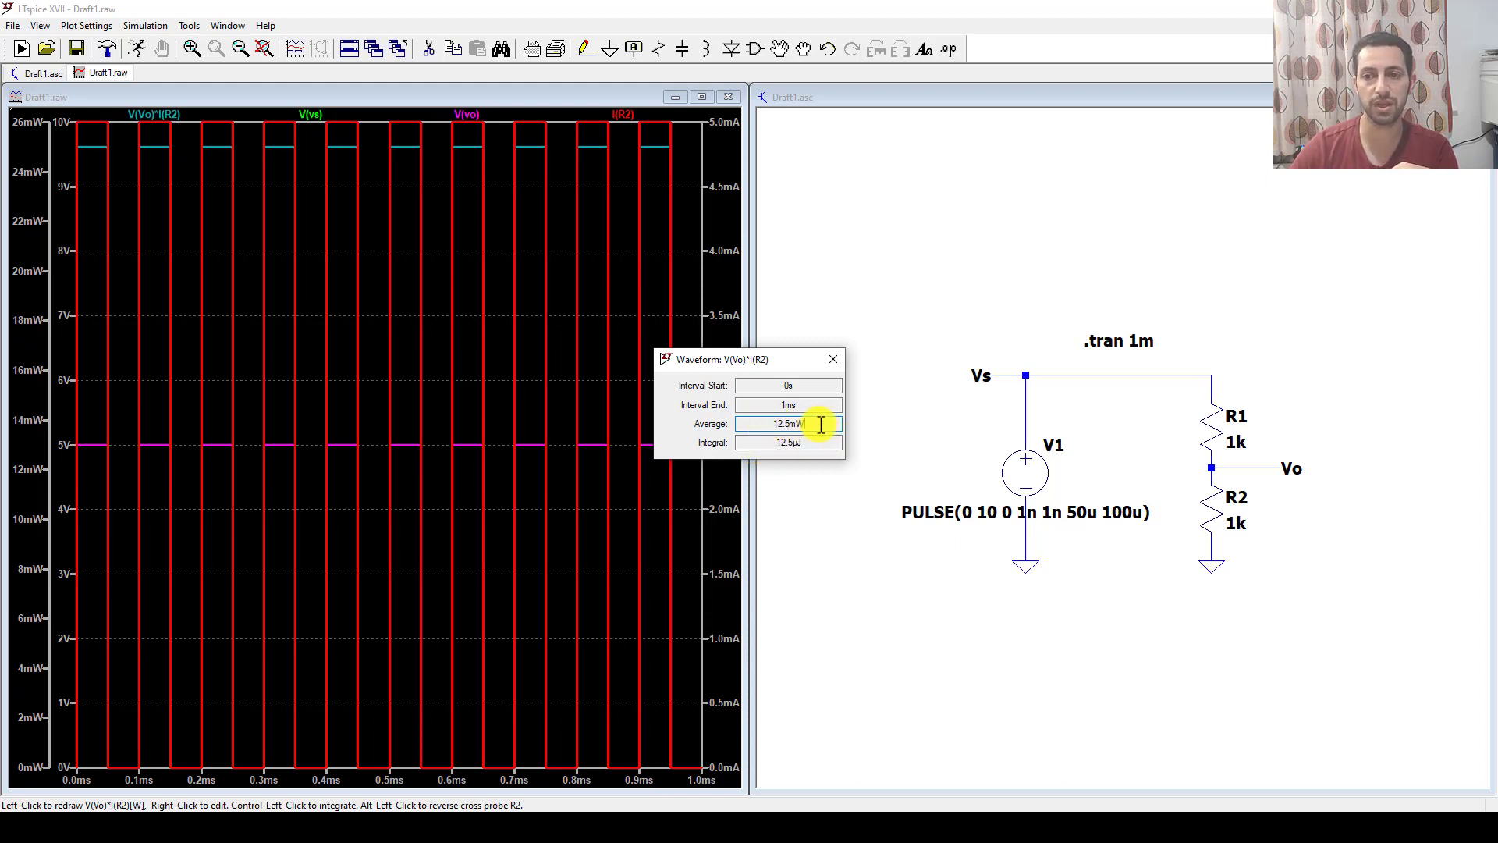
{"action": "left_click", "coordinate": [835, 358]}
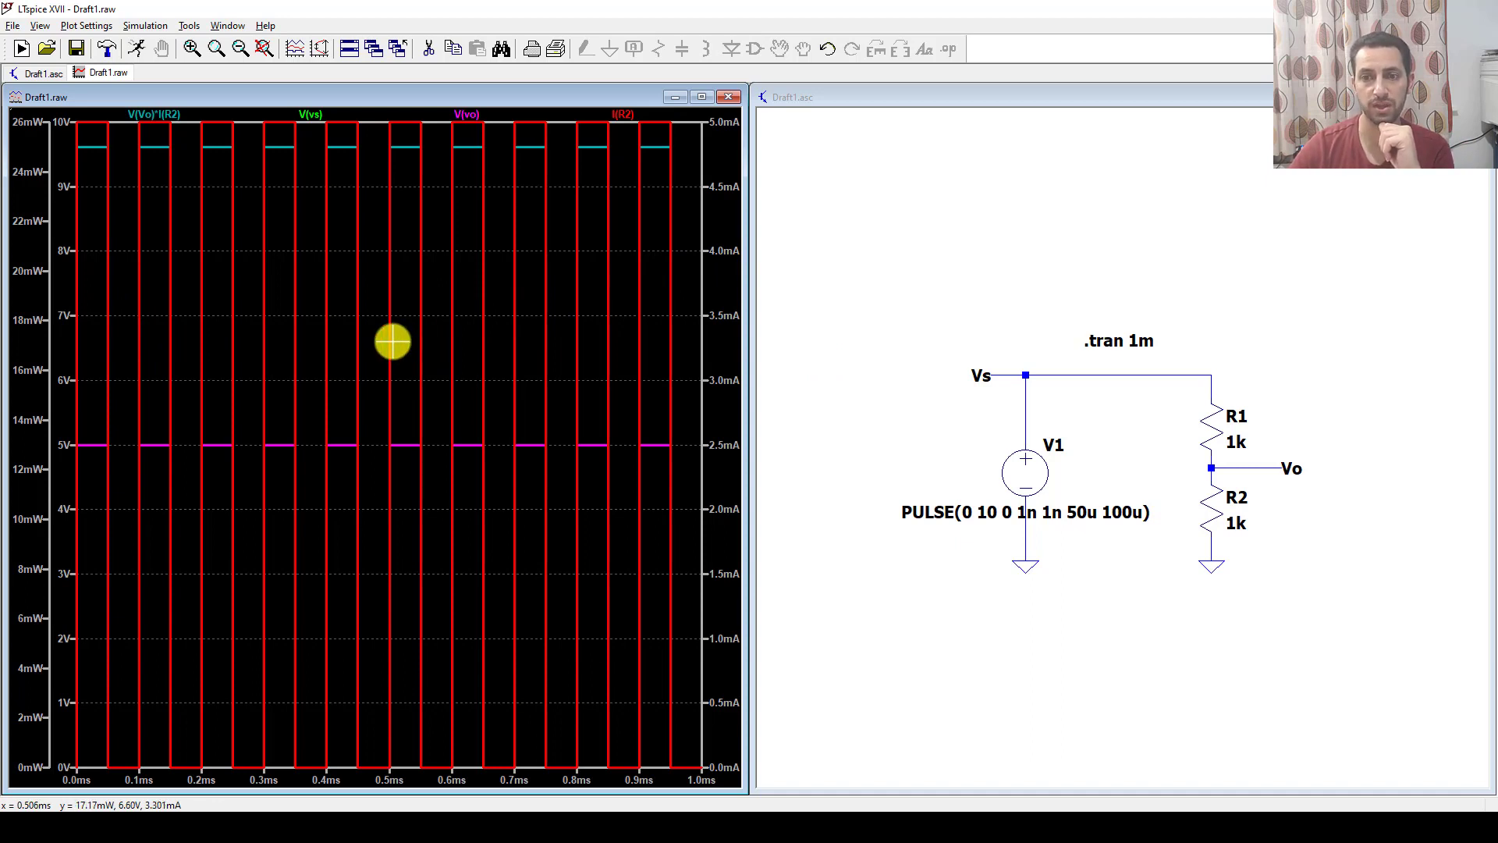
Change V1's function to SINE, keeping DC offset 0 and amplitude 10 V, and set the frequency to 10k.
{"action": "left_click", "coordinate": [918, 367]}
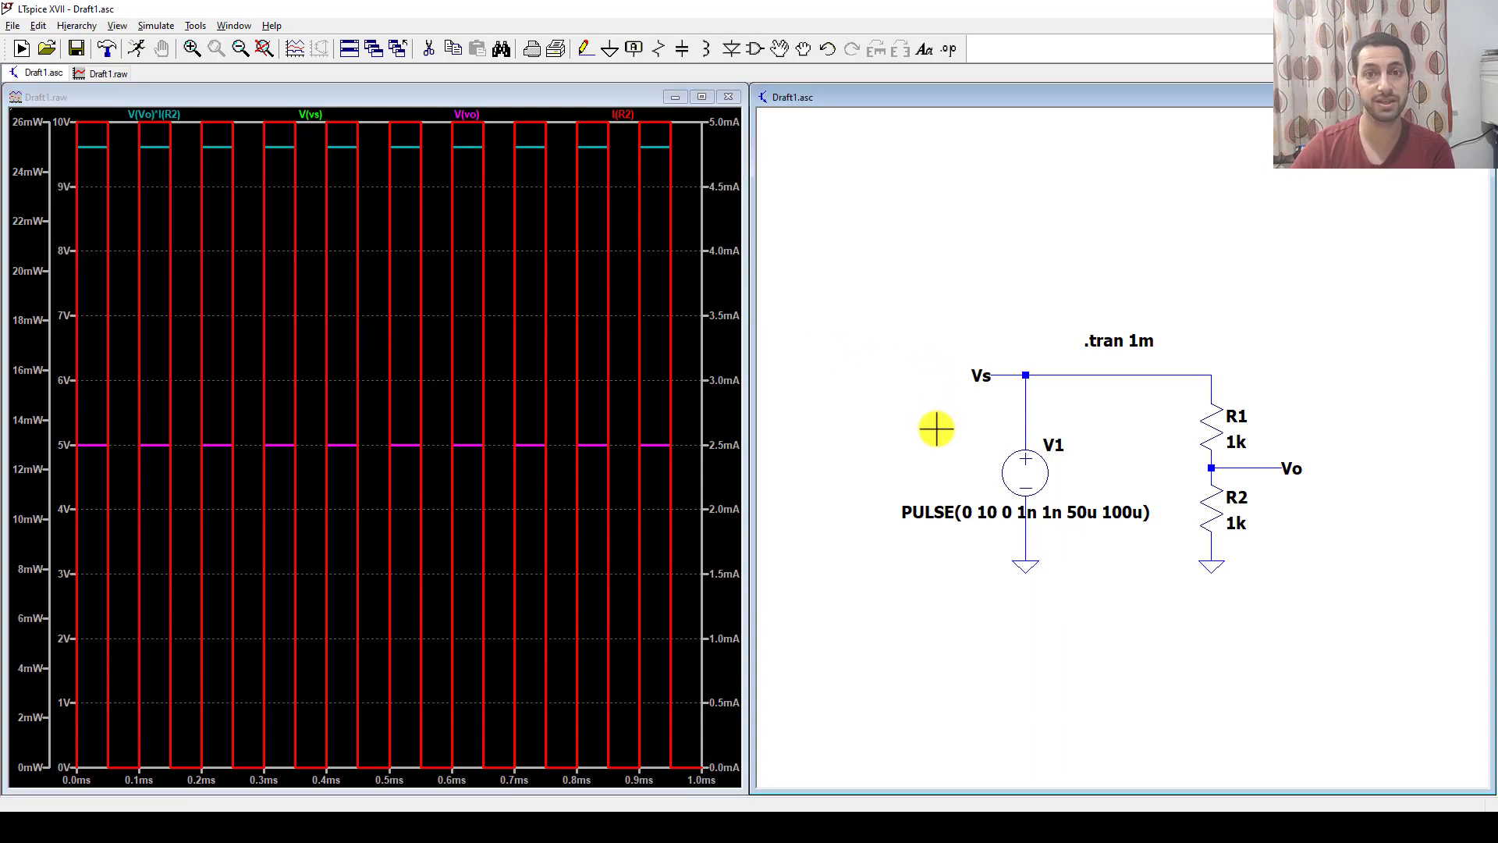
{"action": "right_click", "coordinate": [1027, 471]}
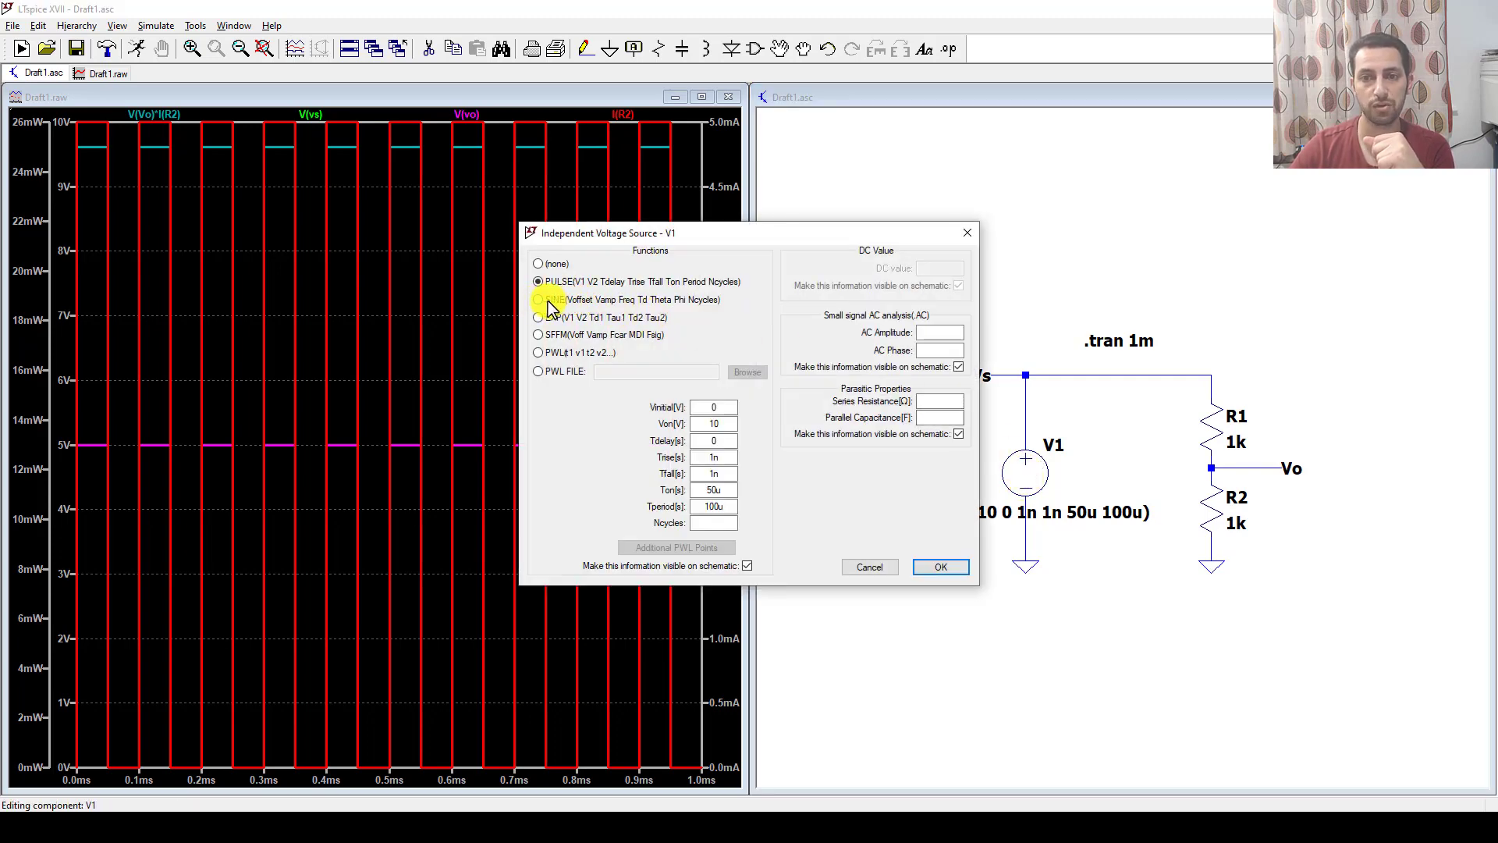
{"action": "left_click", "coordinate": [549, 302]}
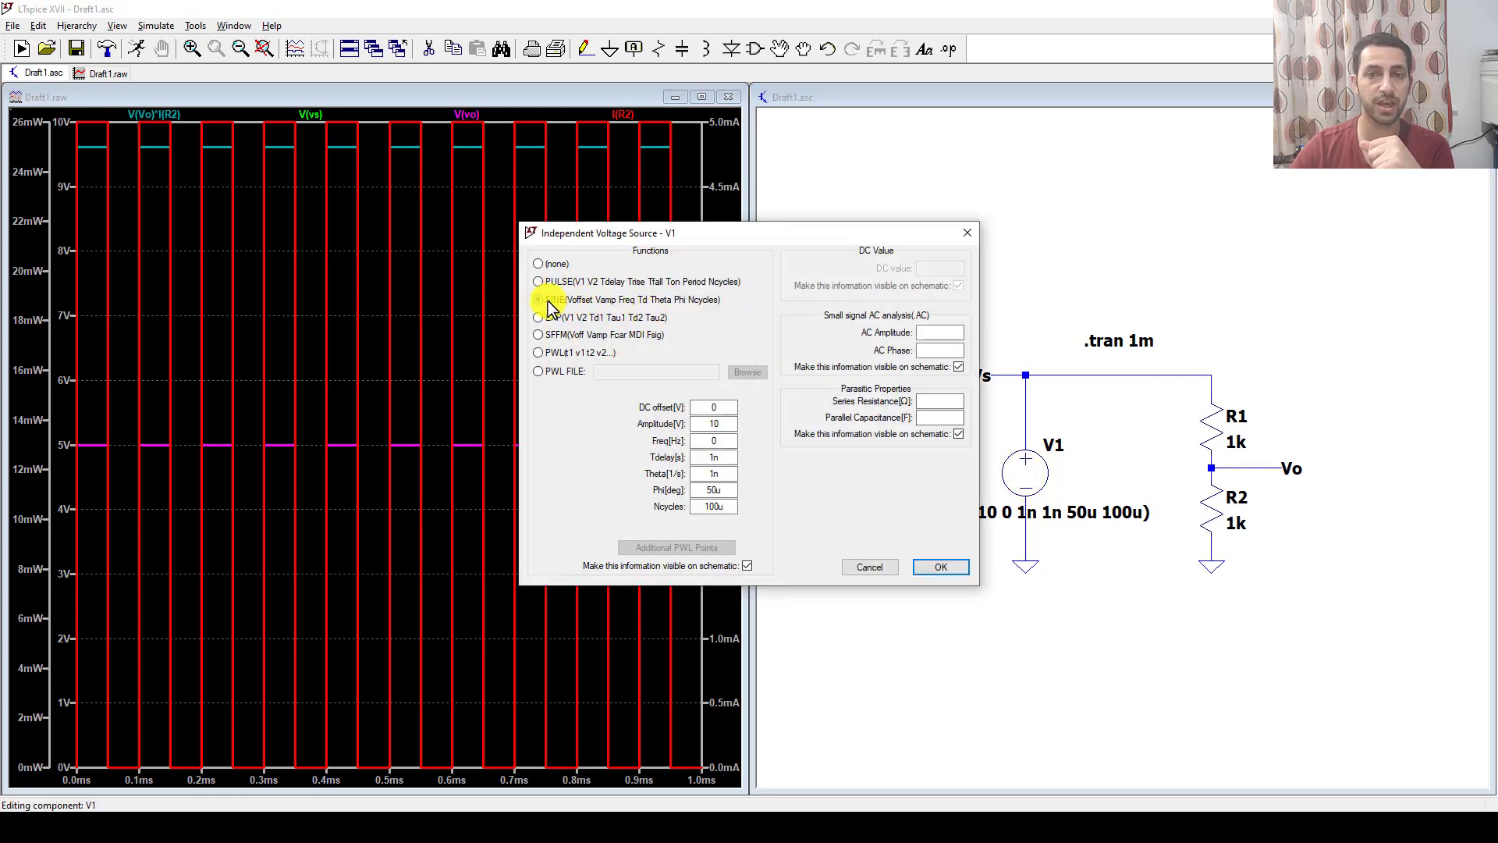
{"action": "double_click", "coordinate": [707, 407]}
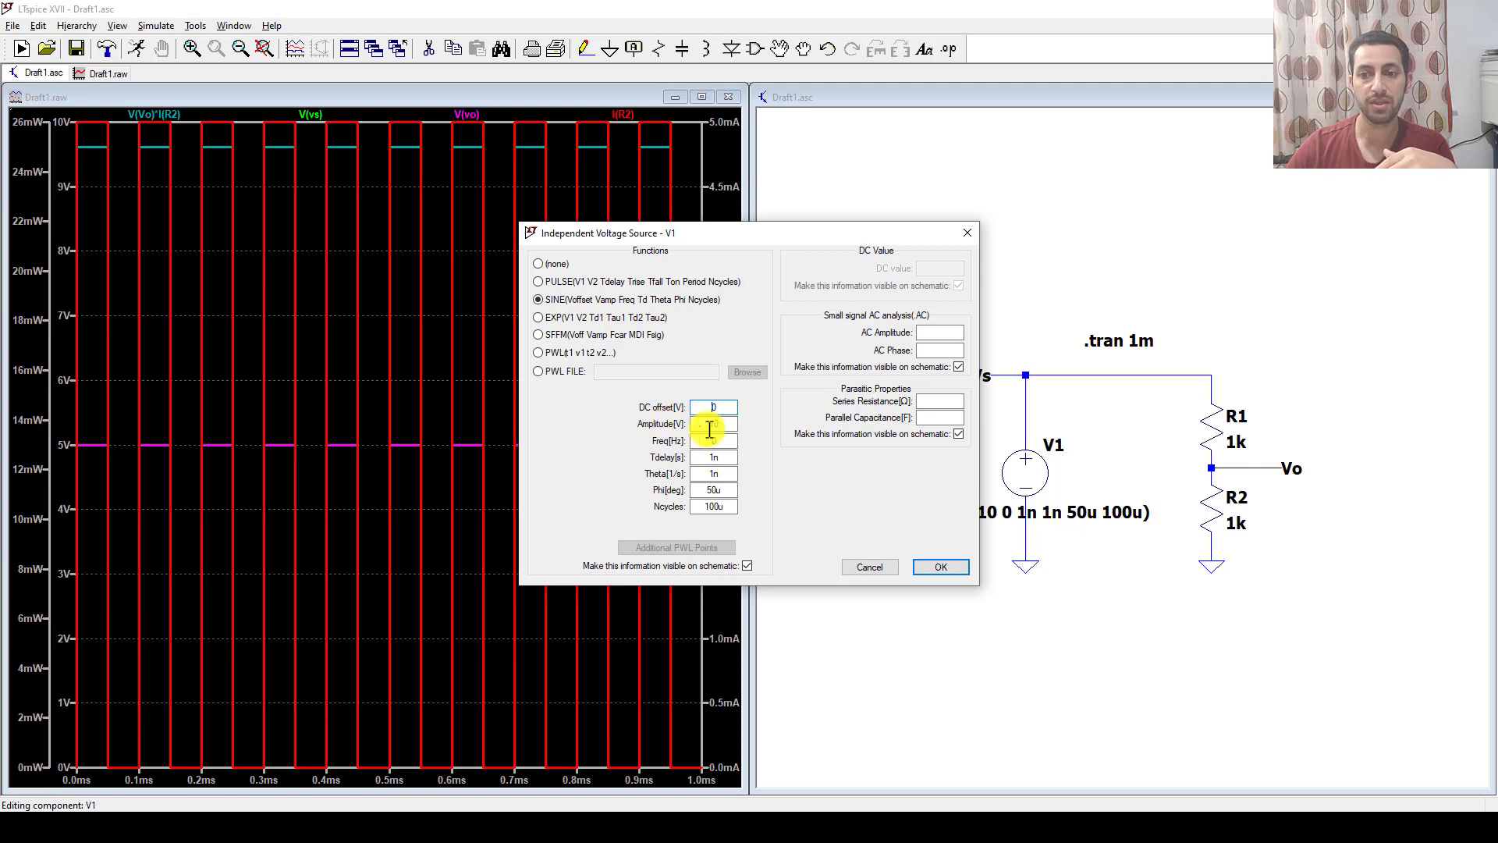
{"action": "double_click", "coordinate": [696, 422]}
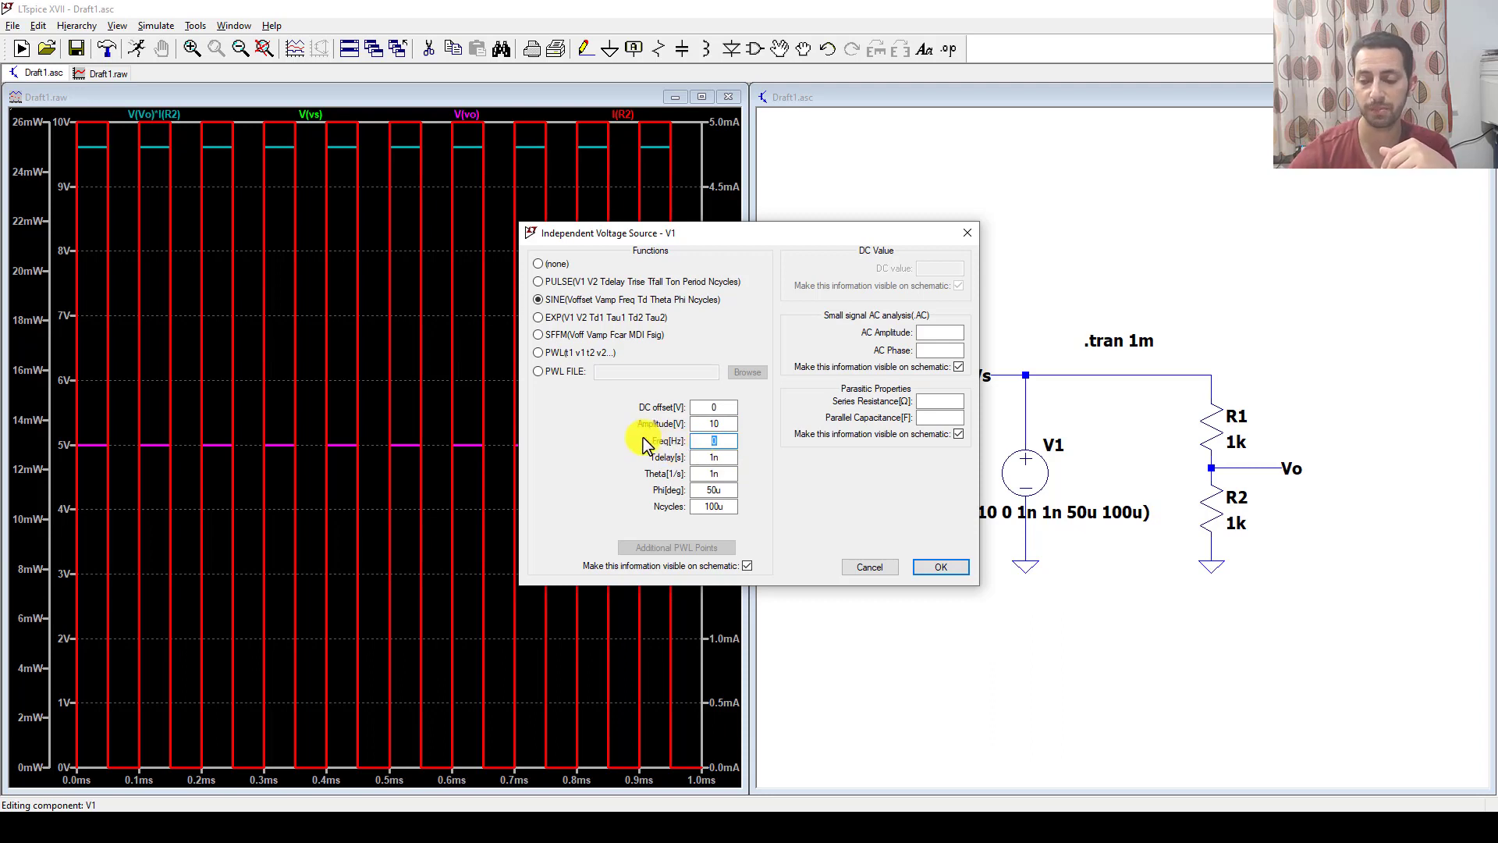
{"action": "type", "text": "10k"}
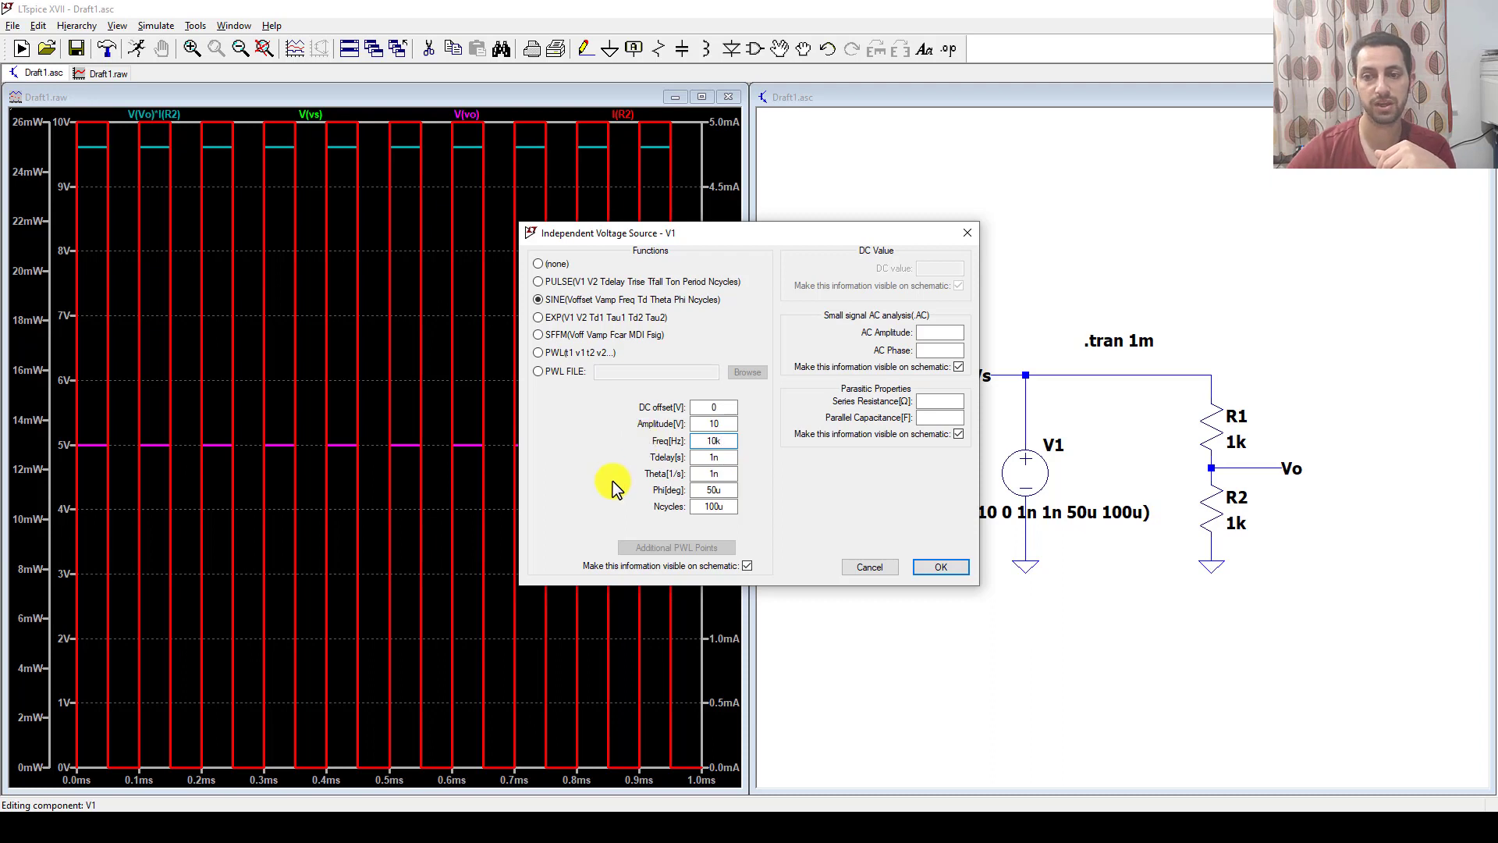
Clear the leftover Tdelay, Theta, Phi and Ncycles values of V1's sine function.
{"action": "left_click", "coordinate": [724, 473]}
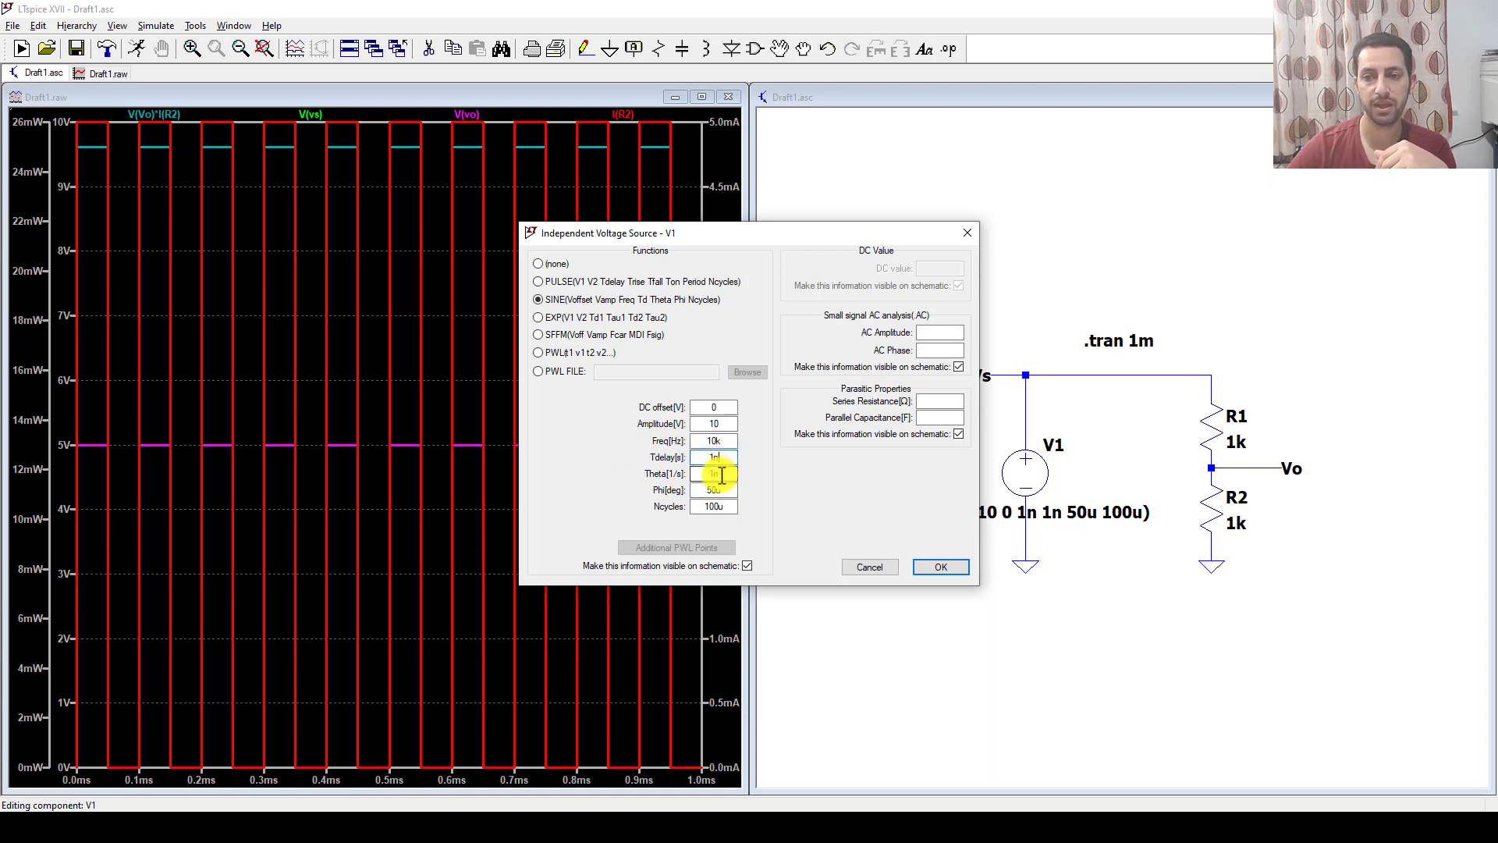
{"action": "left_click_drag", "start_coordinate": [724, 489], "coordinate": [691, 492]}
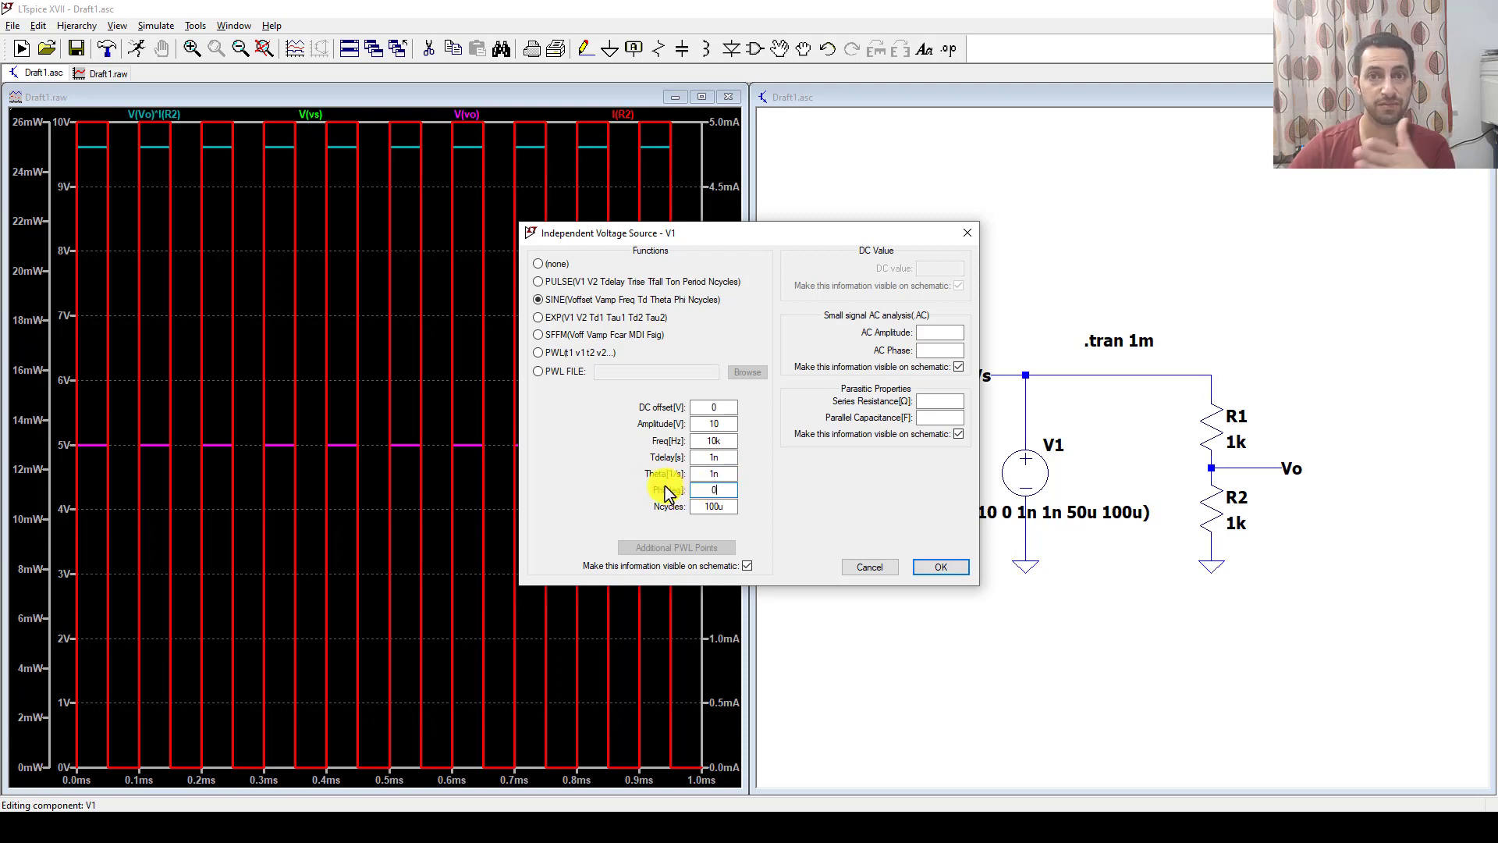
{"action": "type", "text": "0"}
{"action": "left_click_drag", "start_coordinate": [737, 507], "coordinate": [685, 508]}
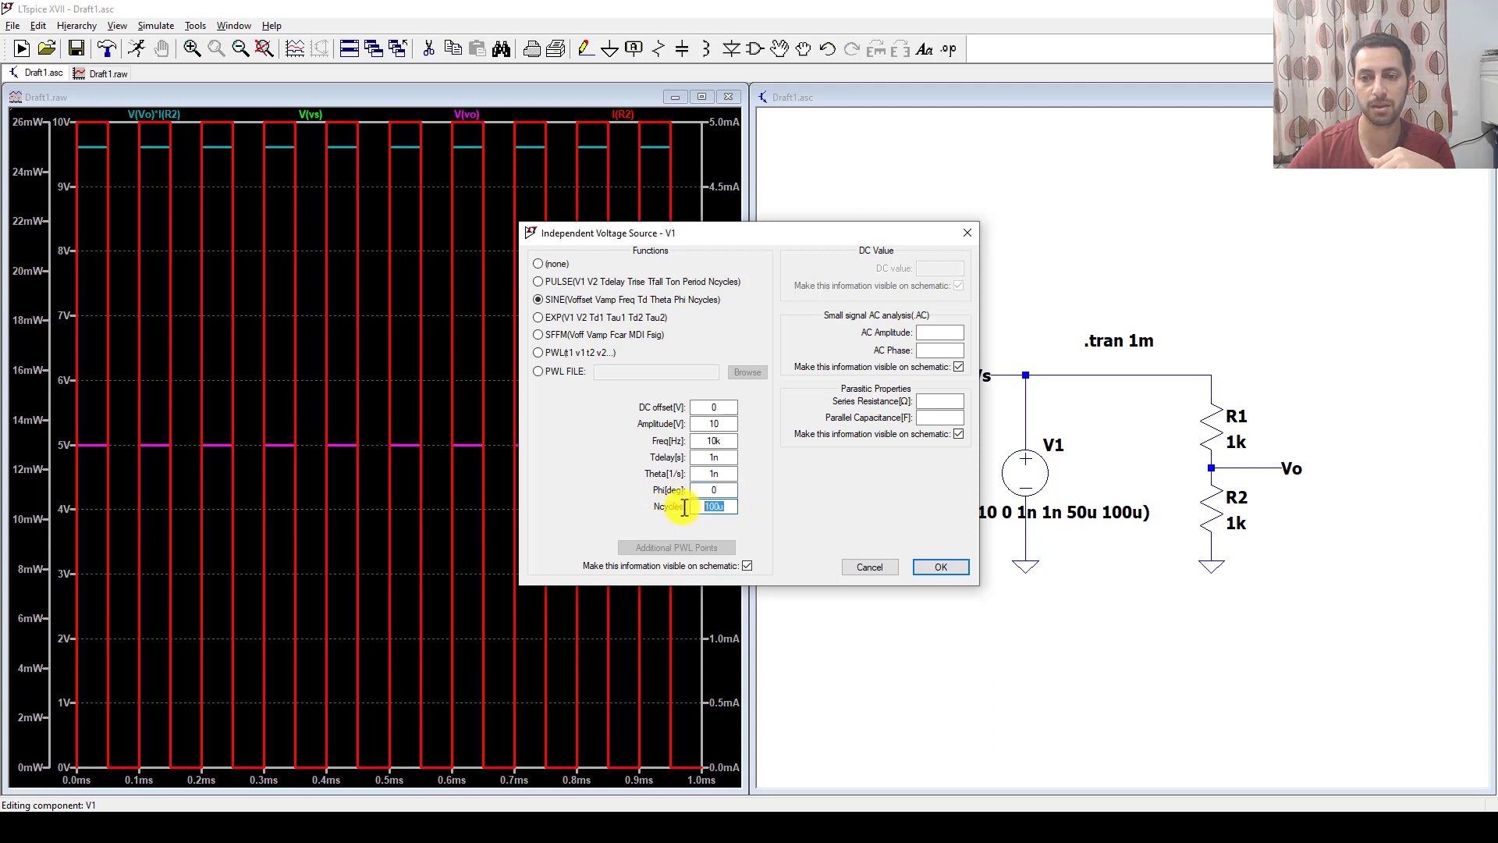
{"action": "key", "text": "BackSpace"}
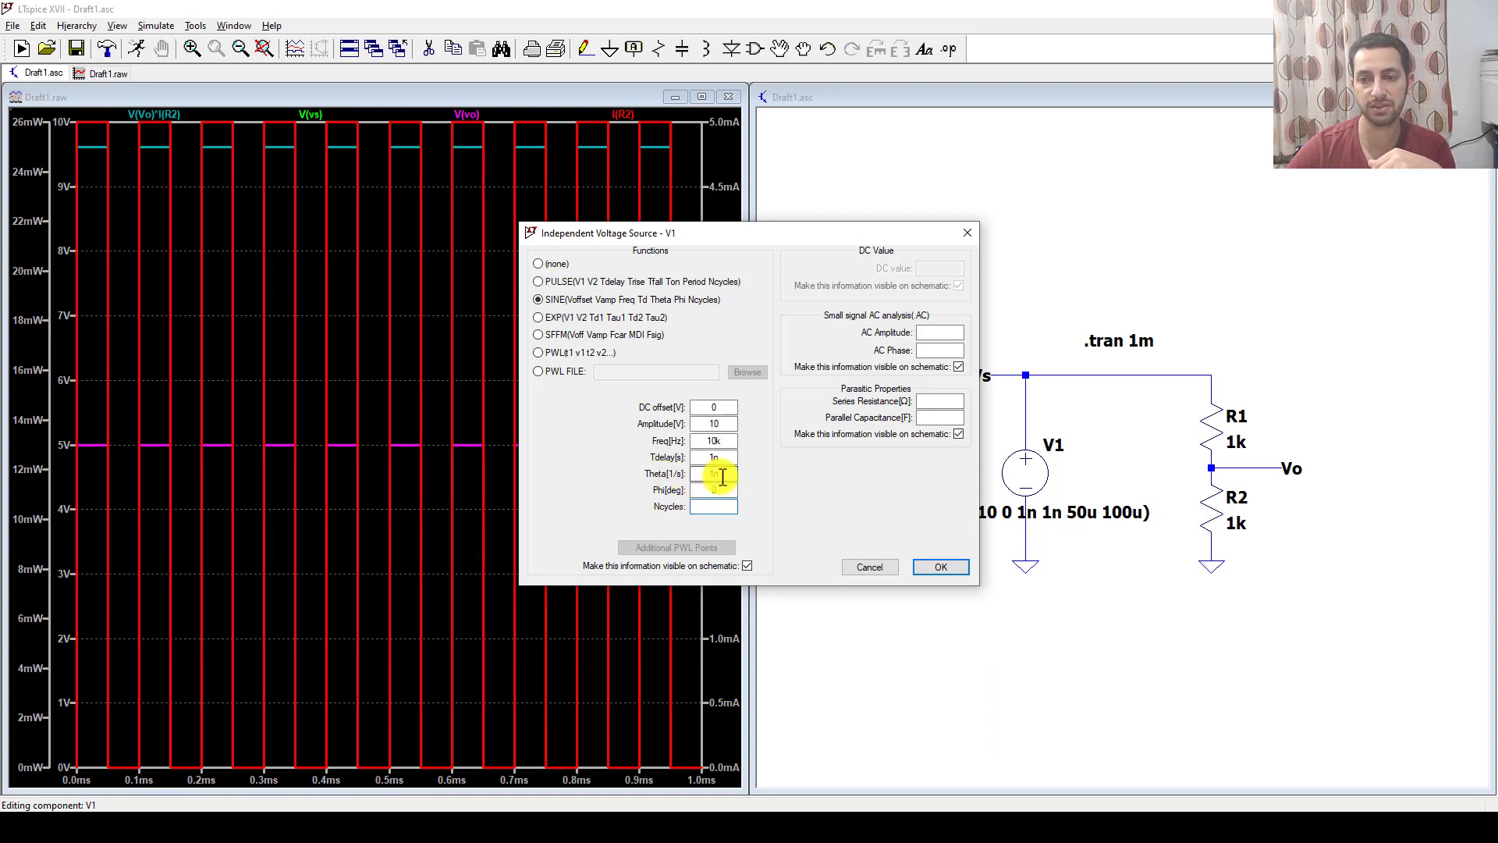
{"action": "left_click_drag", "start_coordinate": [736, 473], "coordinate": [690, 473]}
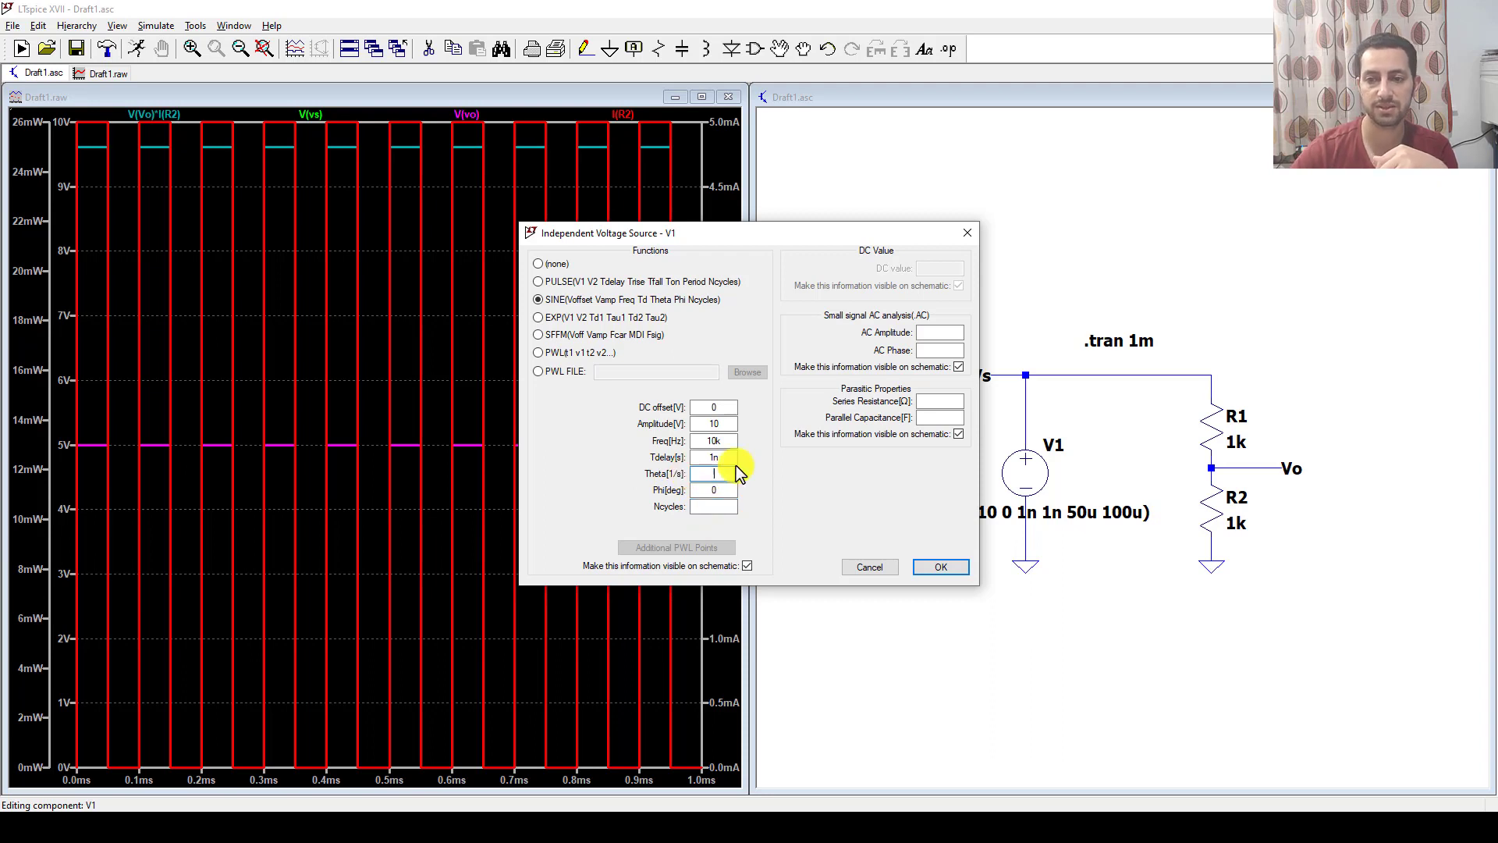
{"action": "left_click_drag", "start_coordinate": [735, 490], "coordinate": [691, 490]}
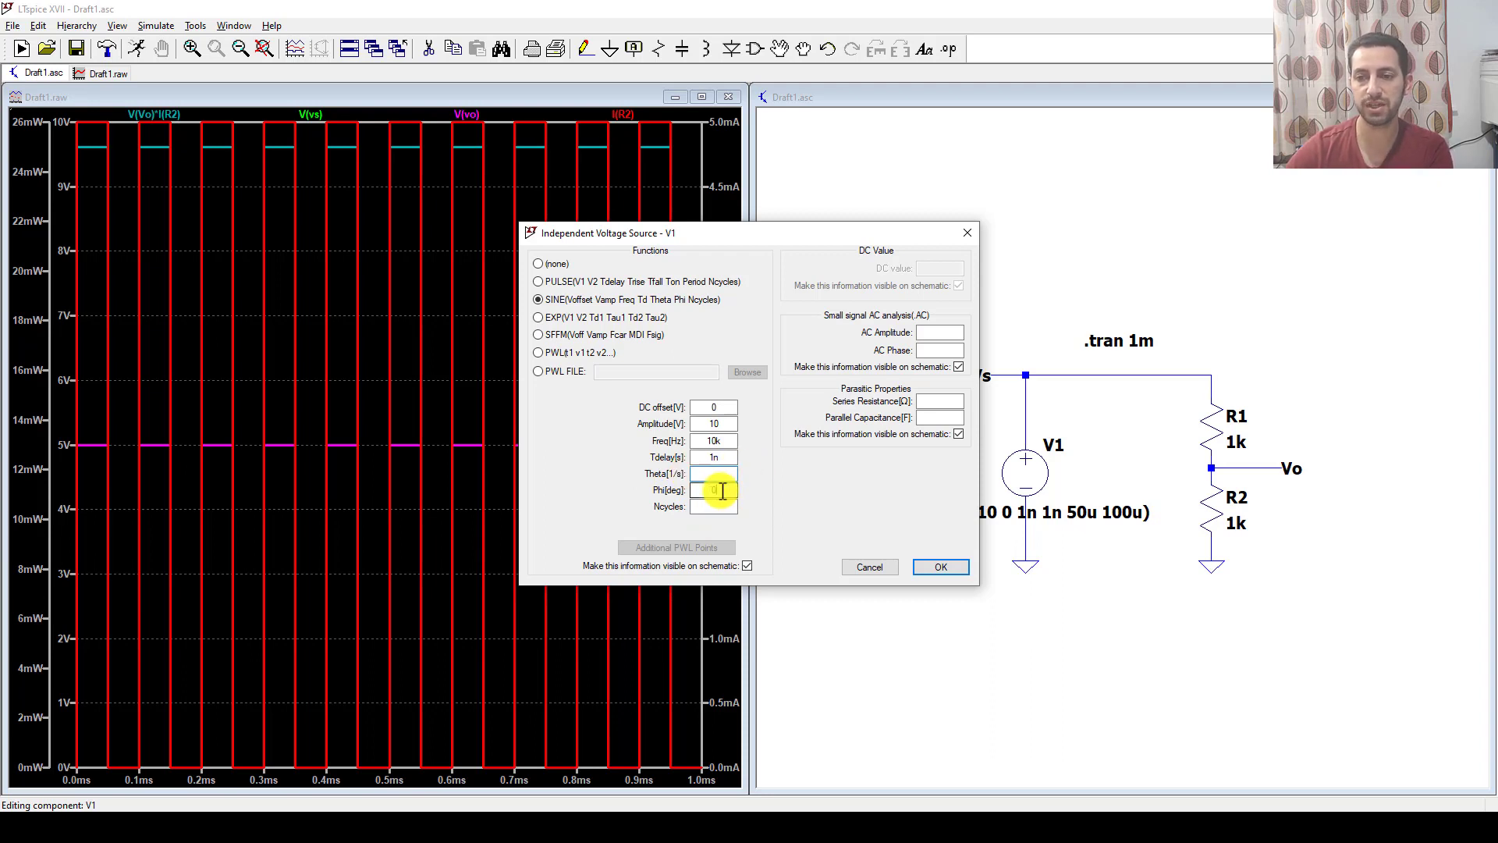
{"action": "key", "text": "BackSpace"}
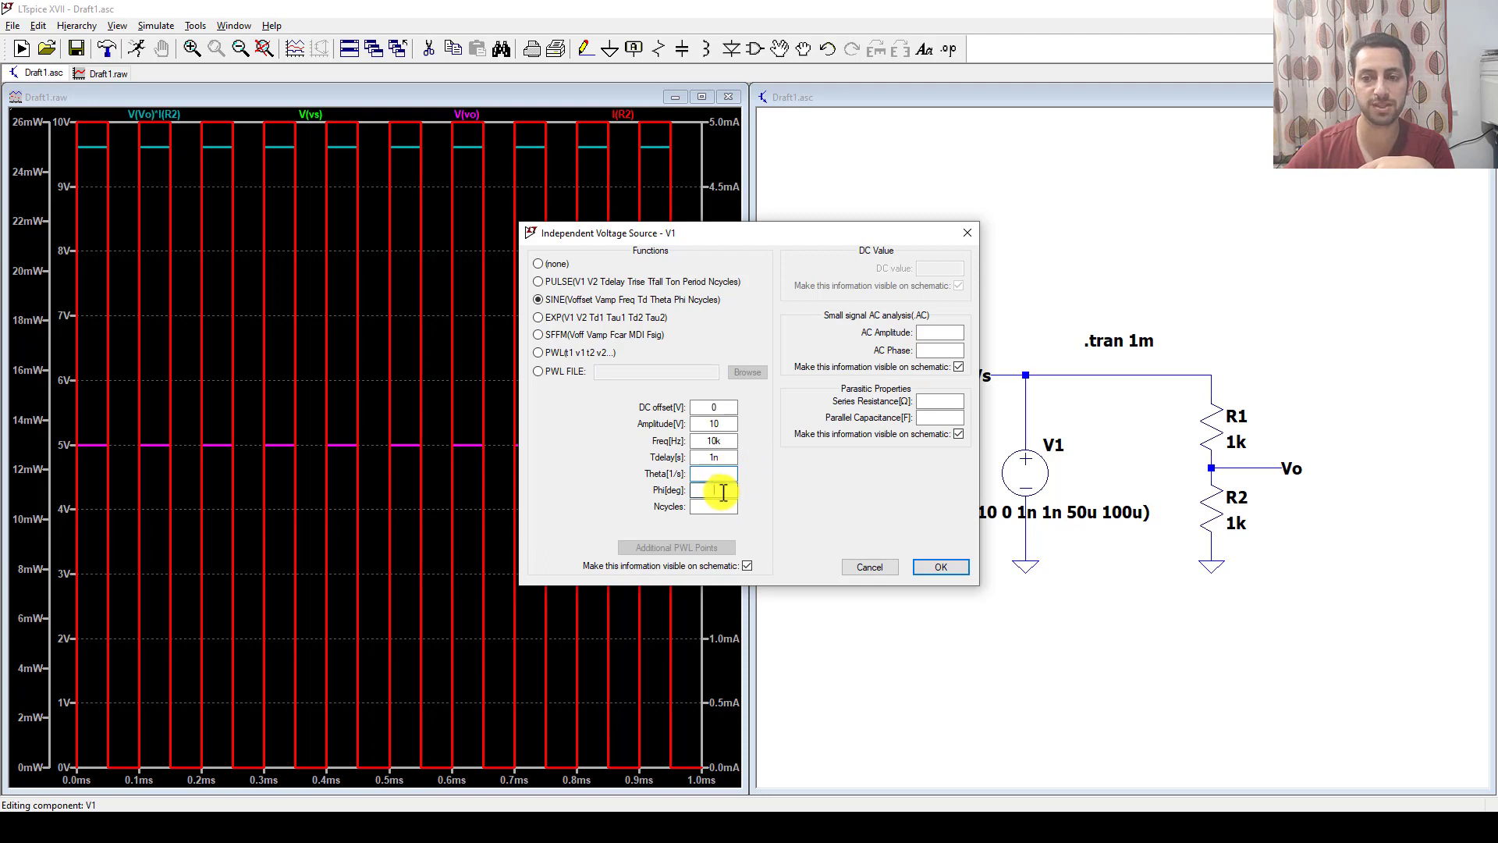
{"action": "left_click", "coordinate": [714, 506]}
{"action": "left_click_drag", "start_coordinate": [716, 458], "coordinate": [702, 456]}
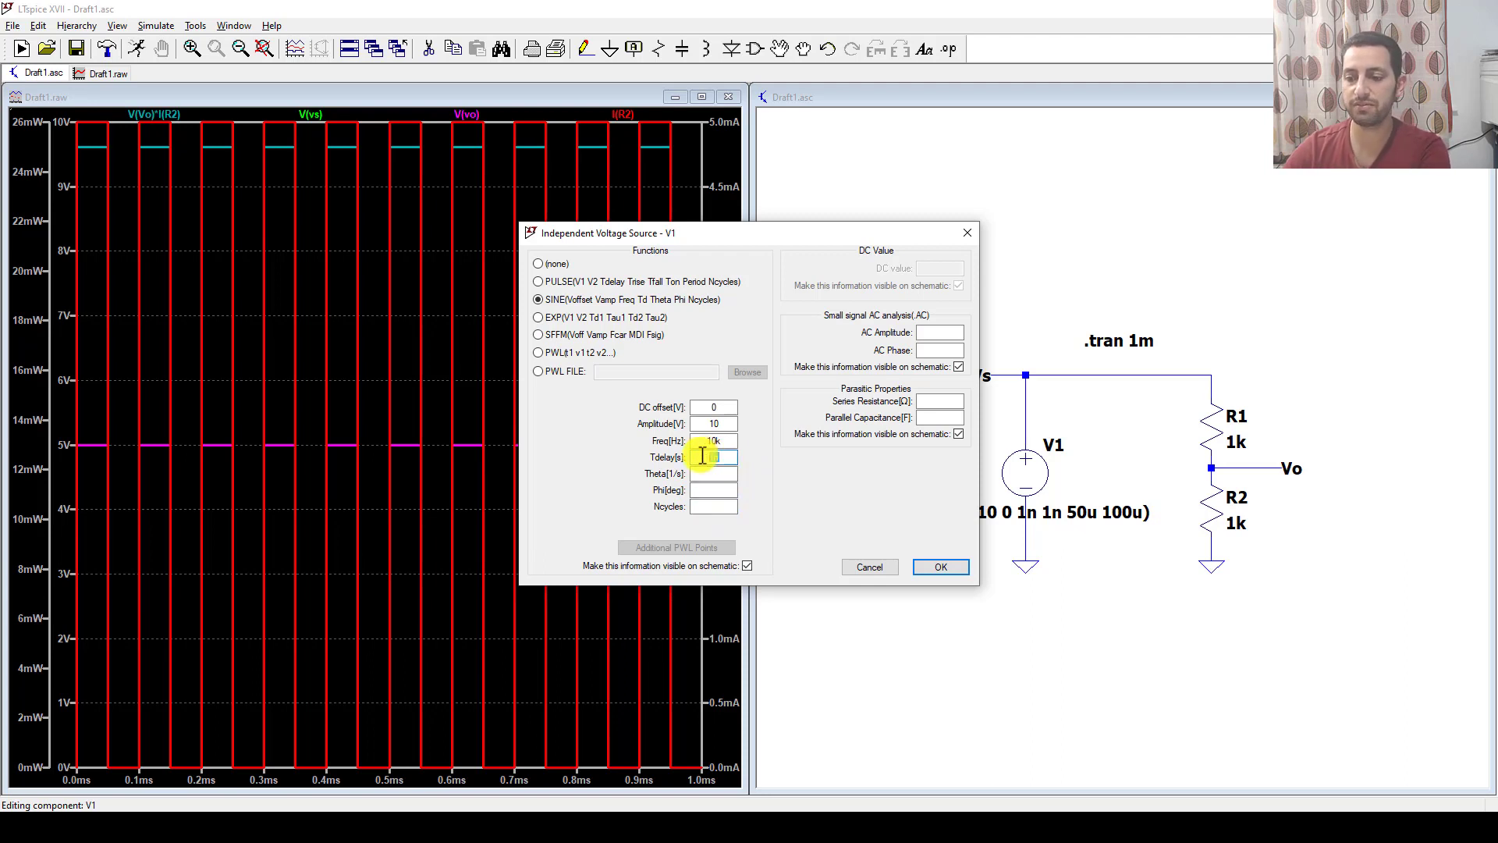
{"action": "key", "text": "BackSpace"}
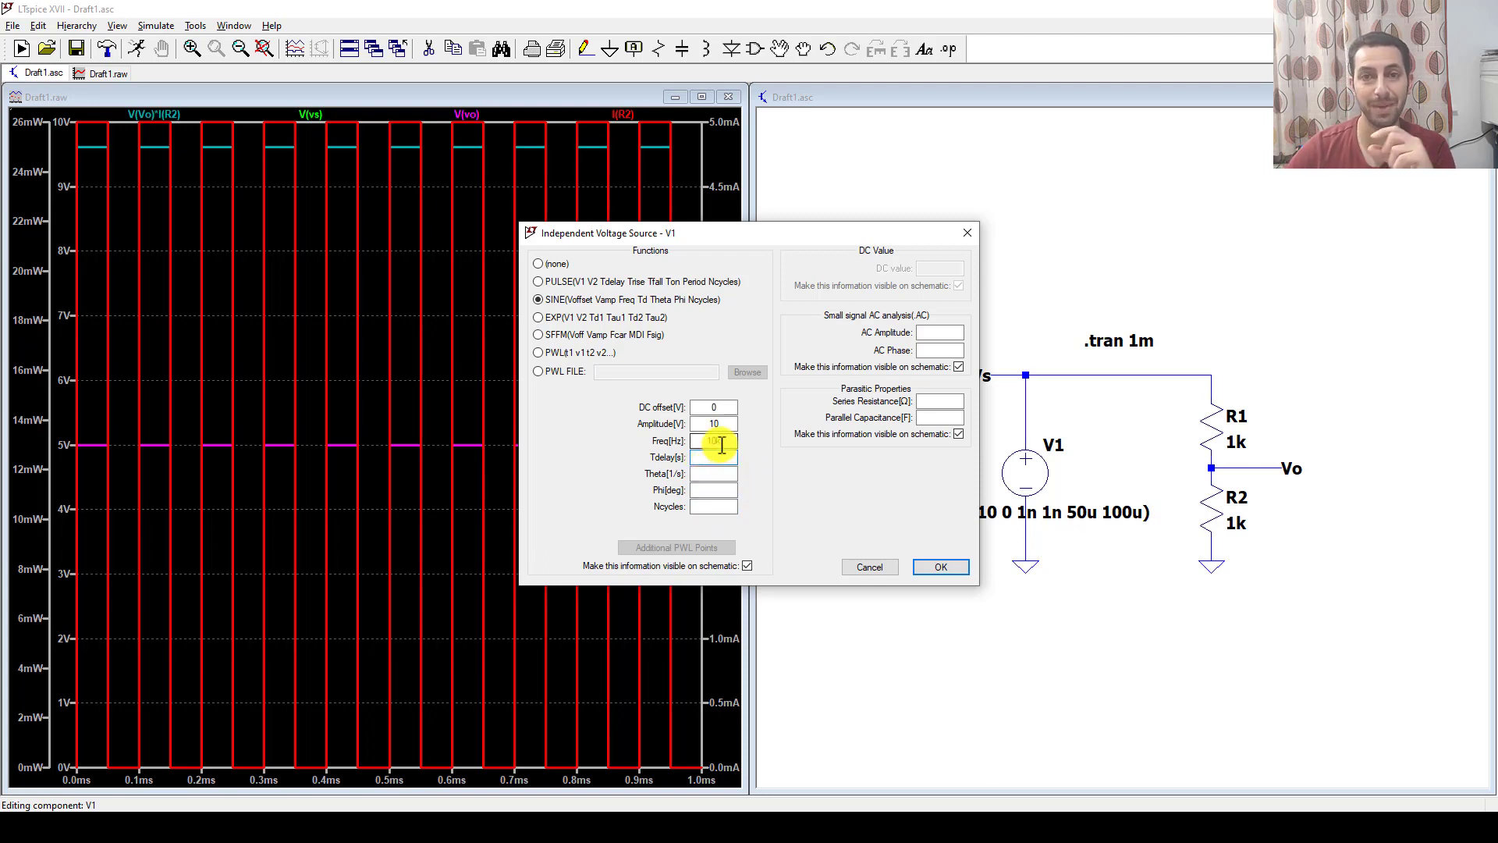
Apply the 10k sine settings to V1 and rerun the transient simulation.
{"action": "left_click", "coordinate": [721, 440]}
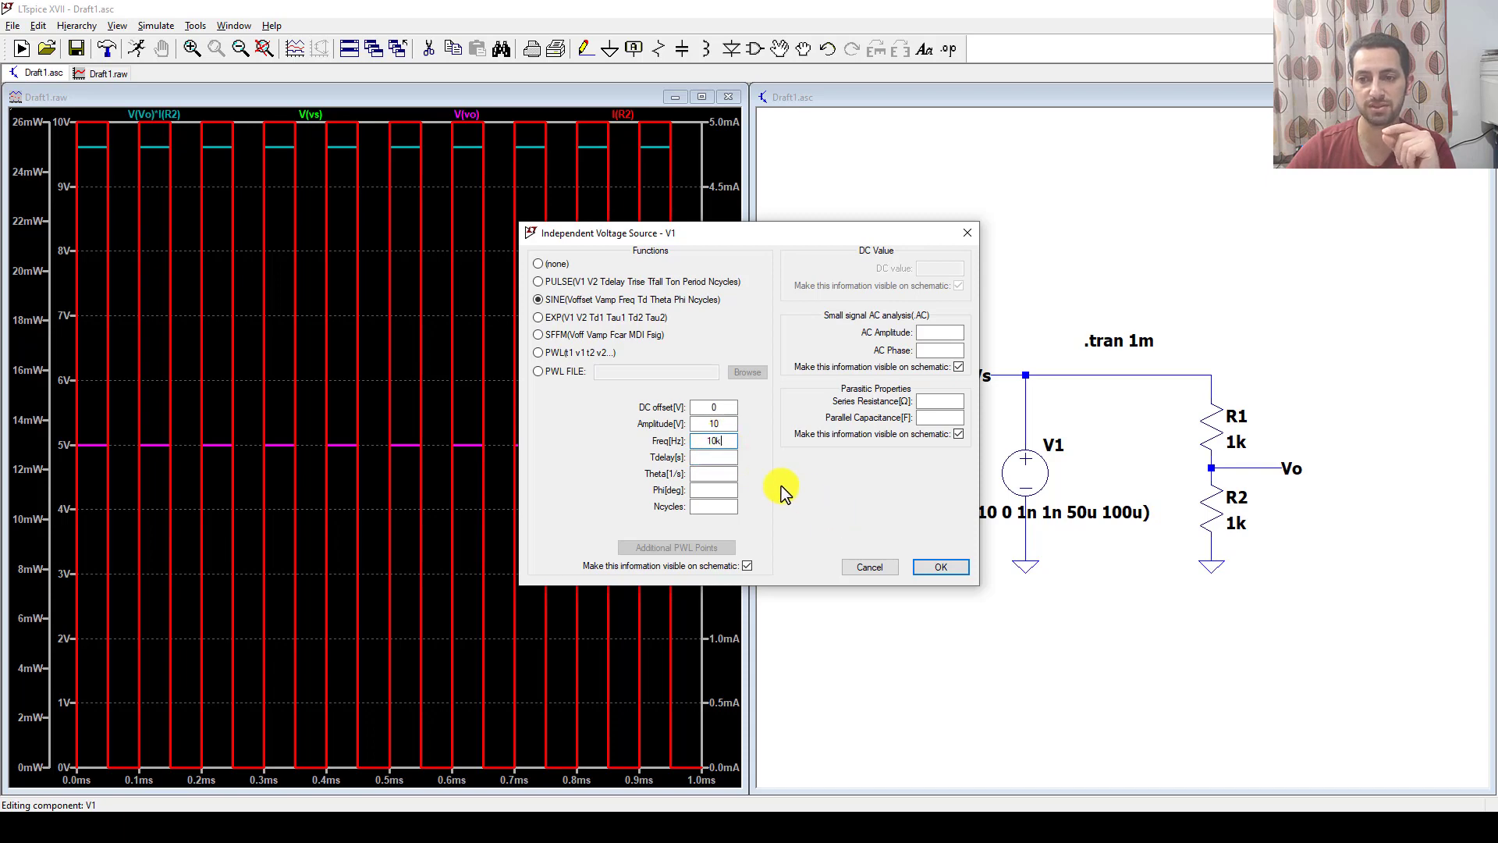
{"action": "left_click", "coordinate": [940, 565]}
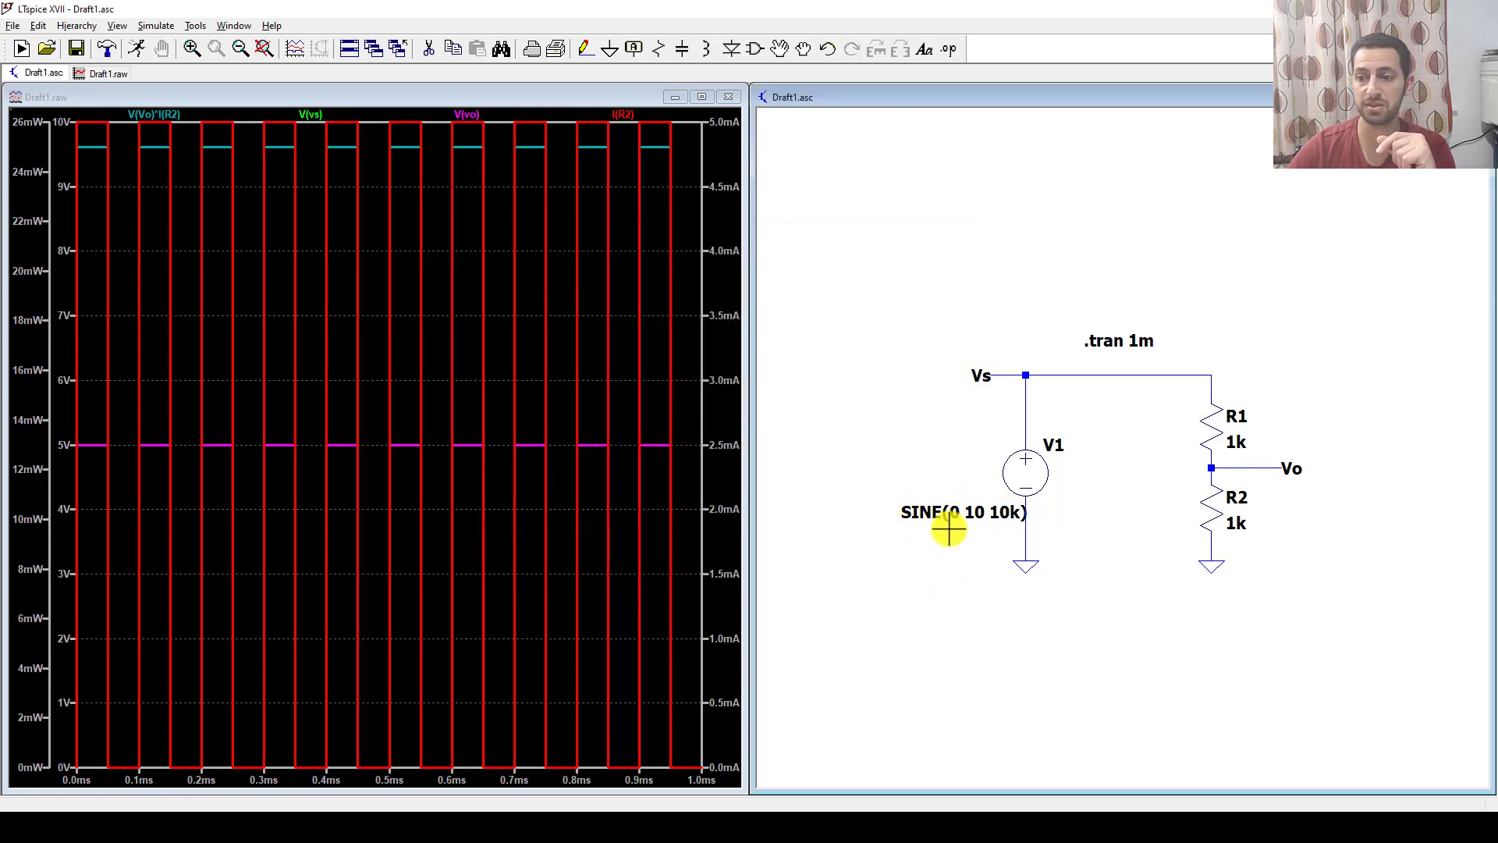
{"action": "left_click", "coordinate": [138, 48]}
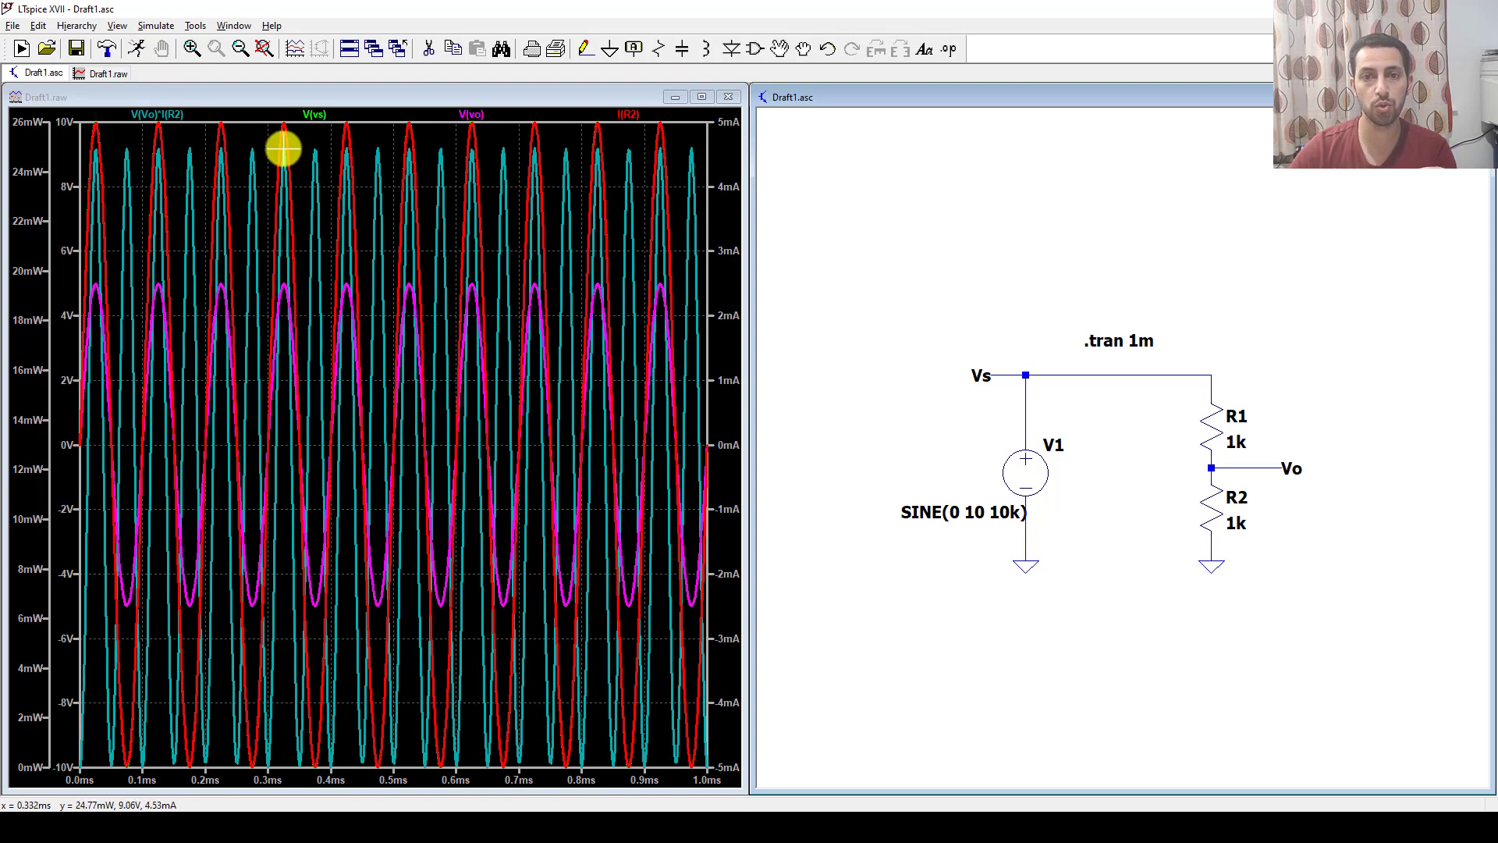
Measure the time between two neighbouring peaks of R2's power trace within about 410 to 520 µs.
{"action": "left_click_drag", "start_coordinate": [261, 115], "coordinate": [552, 775]}
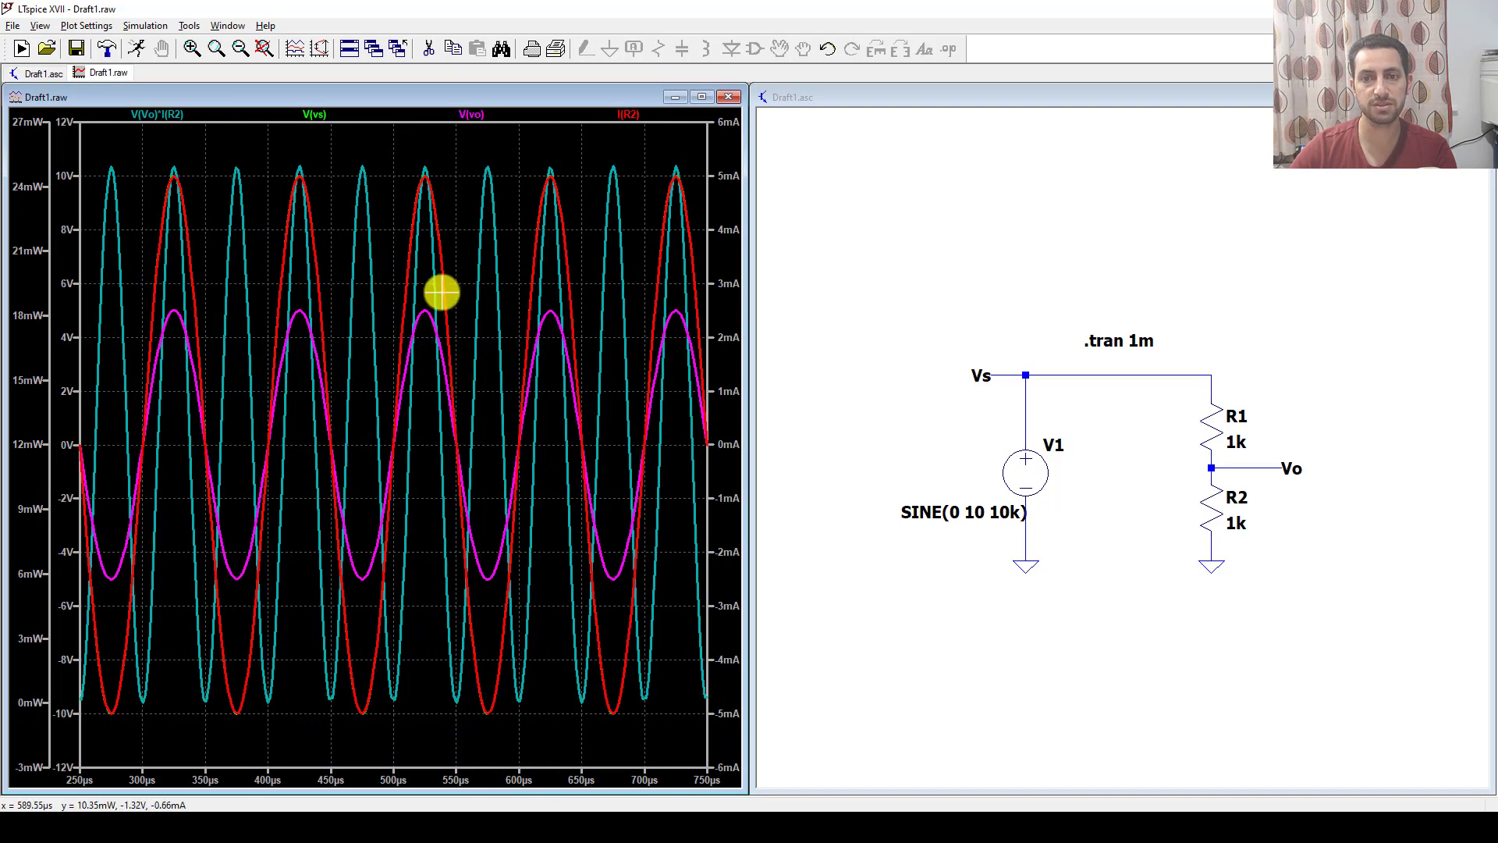
{"action": "left_click_drag", "start_coordinate": [211, 136], "coordinate": [388, 719]}
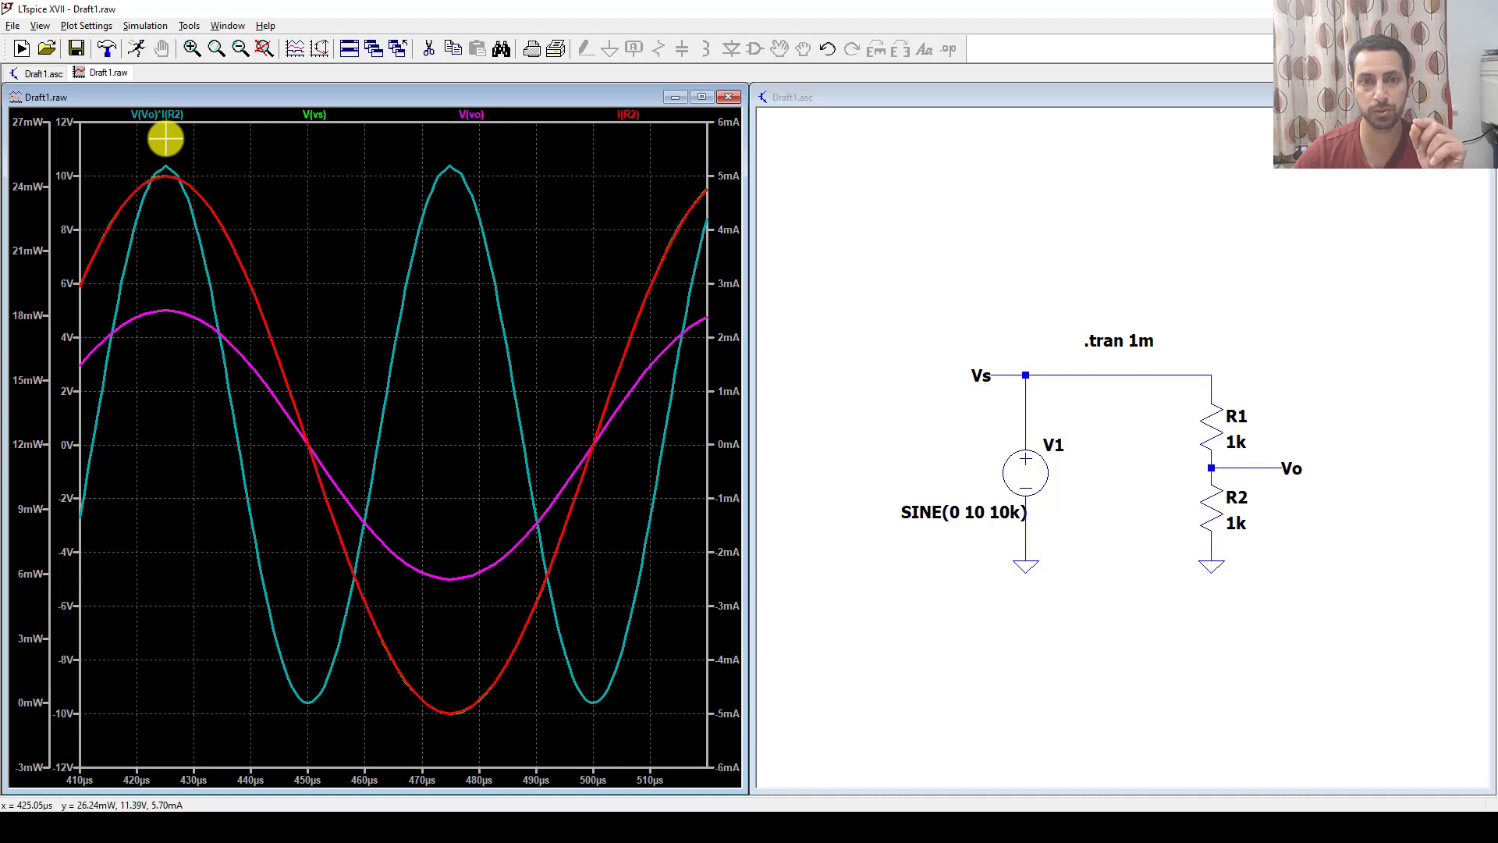
{"action": "left_click_drag", "start_coordinate": [166, 139], "coordinate": [451, 188]}
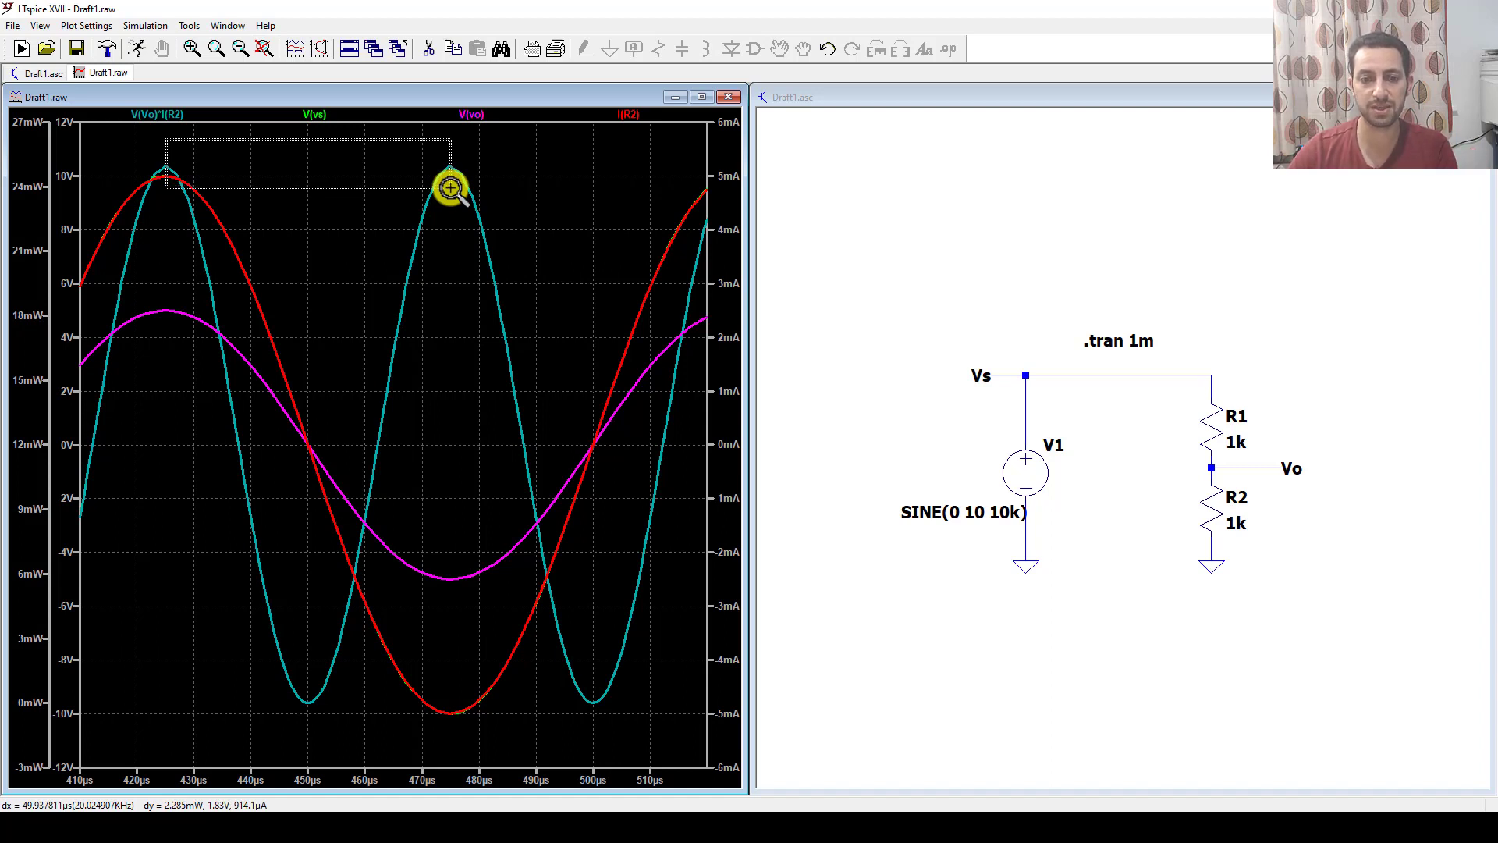
{"action": "left_click_drag", "start_coordinate": [451, 188], "coordinate": [451, 188]}
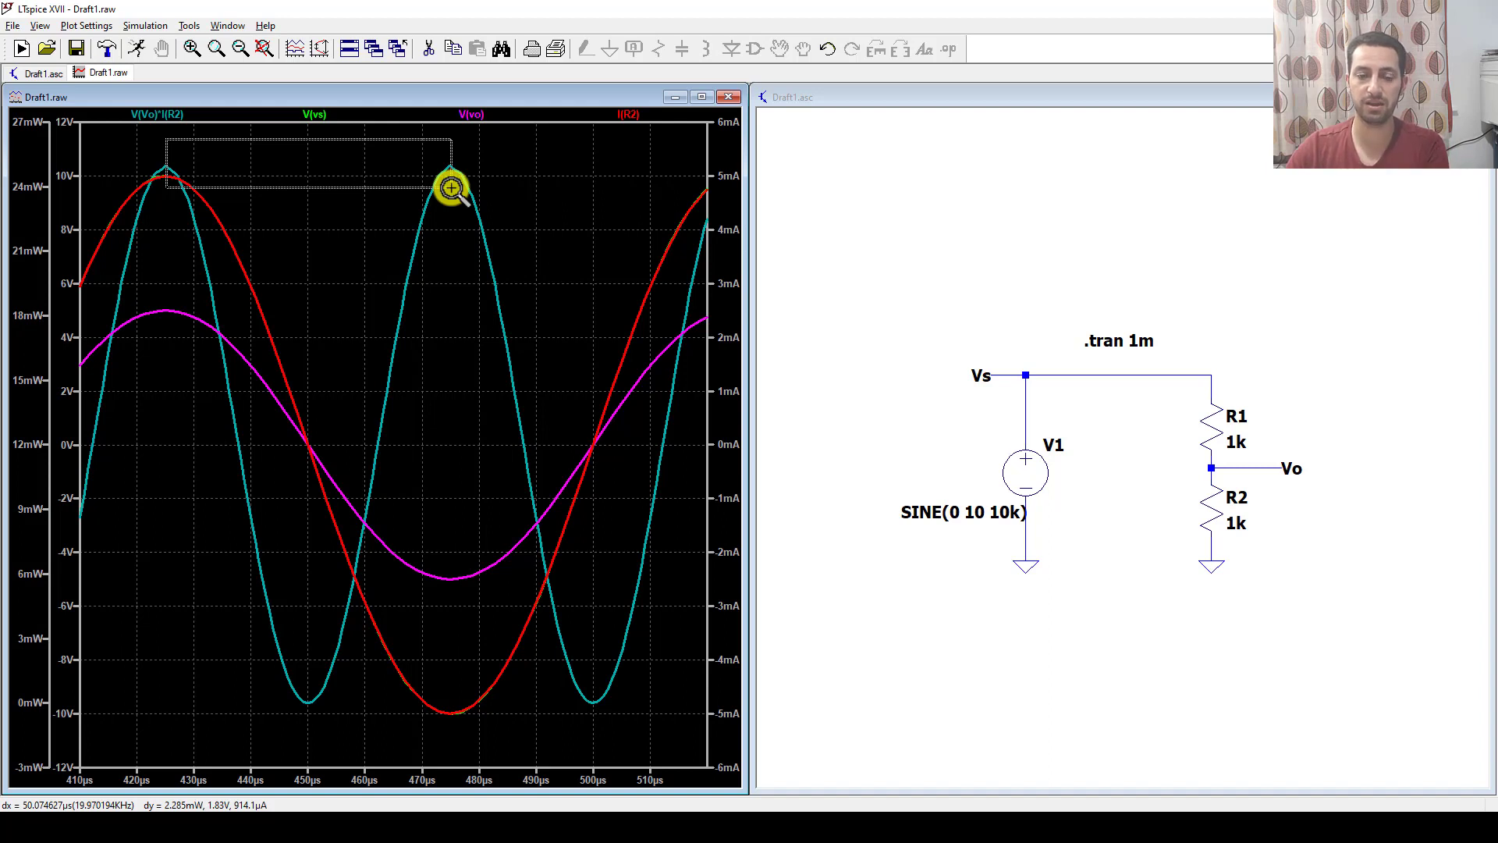
{"action": "mouse_move", "coordinate": [451, 188]}
{"action": "left_mouse_down"}
{"action": "mouse_move", "coordinate": [452, 174]}
{"action": "mouse_move", "coordinate": [197, 151]}
{"action": "mouse_move", "coordinate": [452, 178]}
{"action": "mouse_move", "coordinate": [452, 192]}
{"action": "left_mouse_up"}
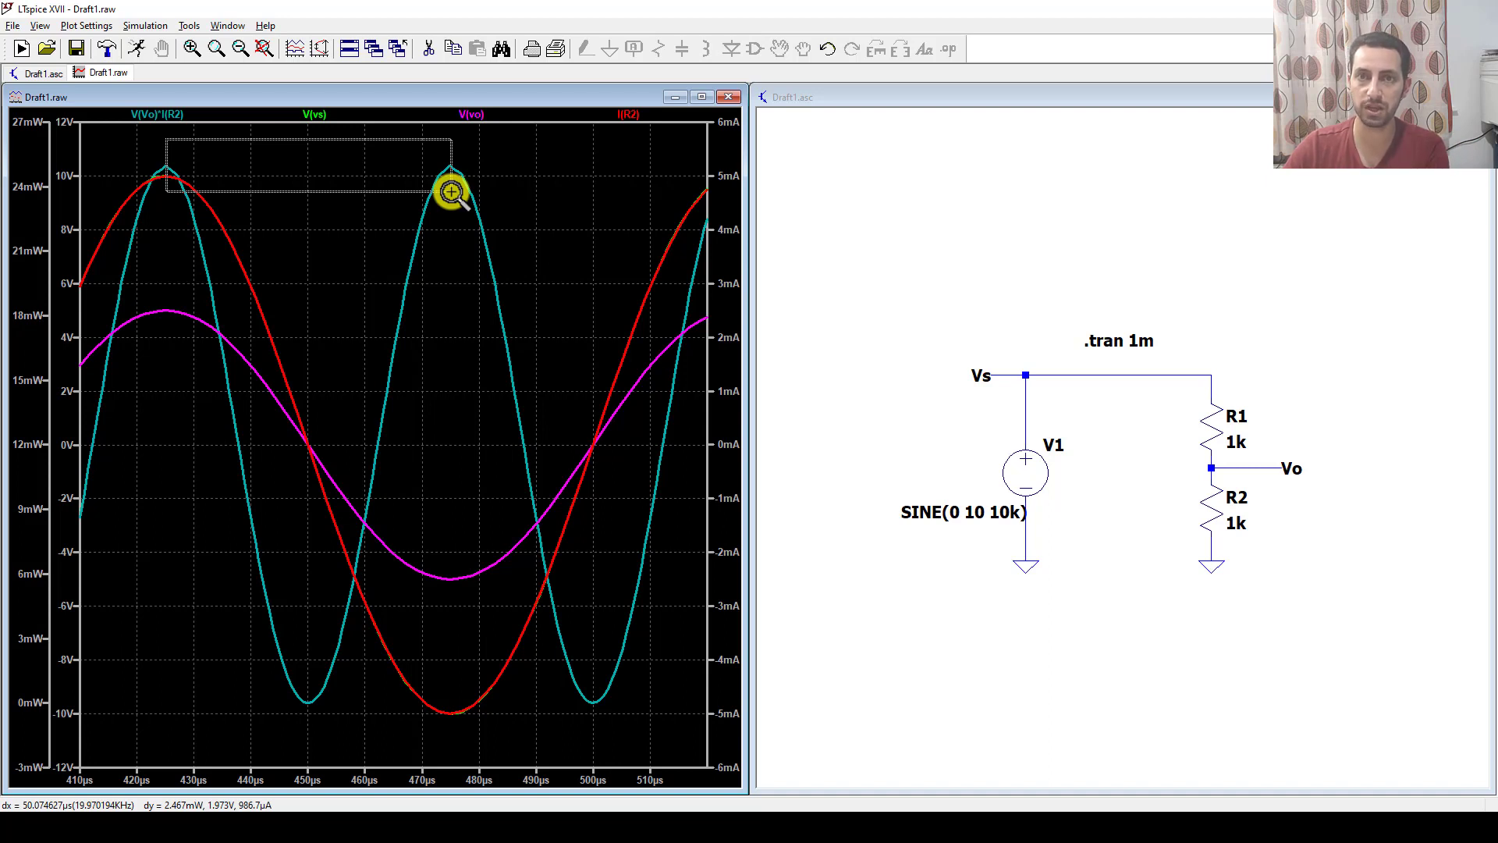
{"action": "left_click_drag", "start_coordinate": [451, 191], "coordinate": [507, 291]}
{"action": "left_click_drag", "start_coordinate": [476, 425], "coordinate": [462, 385]}
{"action": "key", "text": "Escape"}
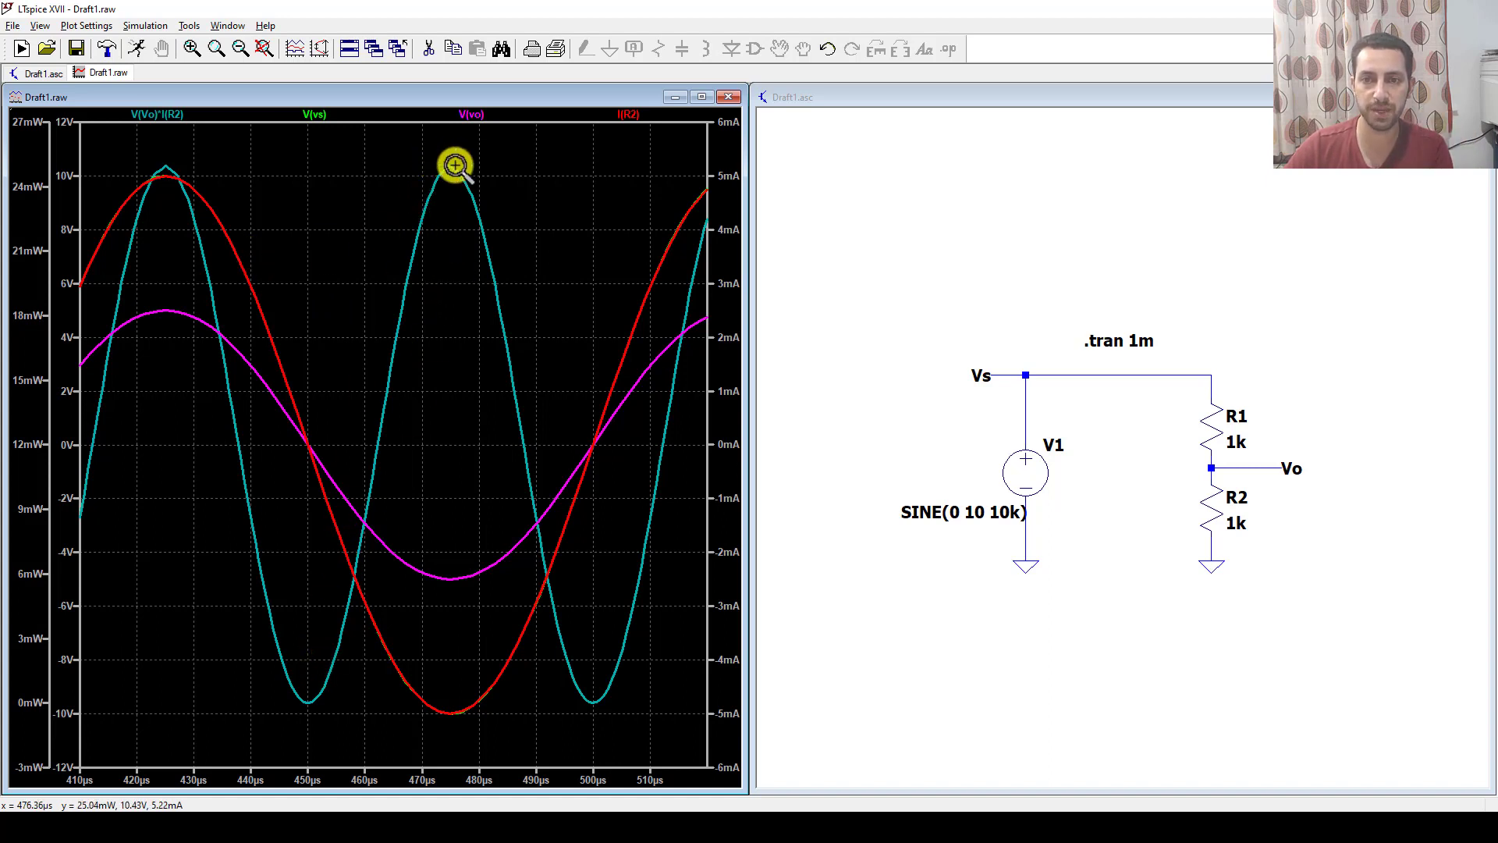
Measure the peak-to-peak height of R2's power trace and the spacing back to its previous peak.
{"action": "left_click_drag", "start_coordinate": [458, 164], "coordinate": [278, 703]}
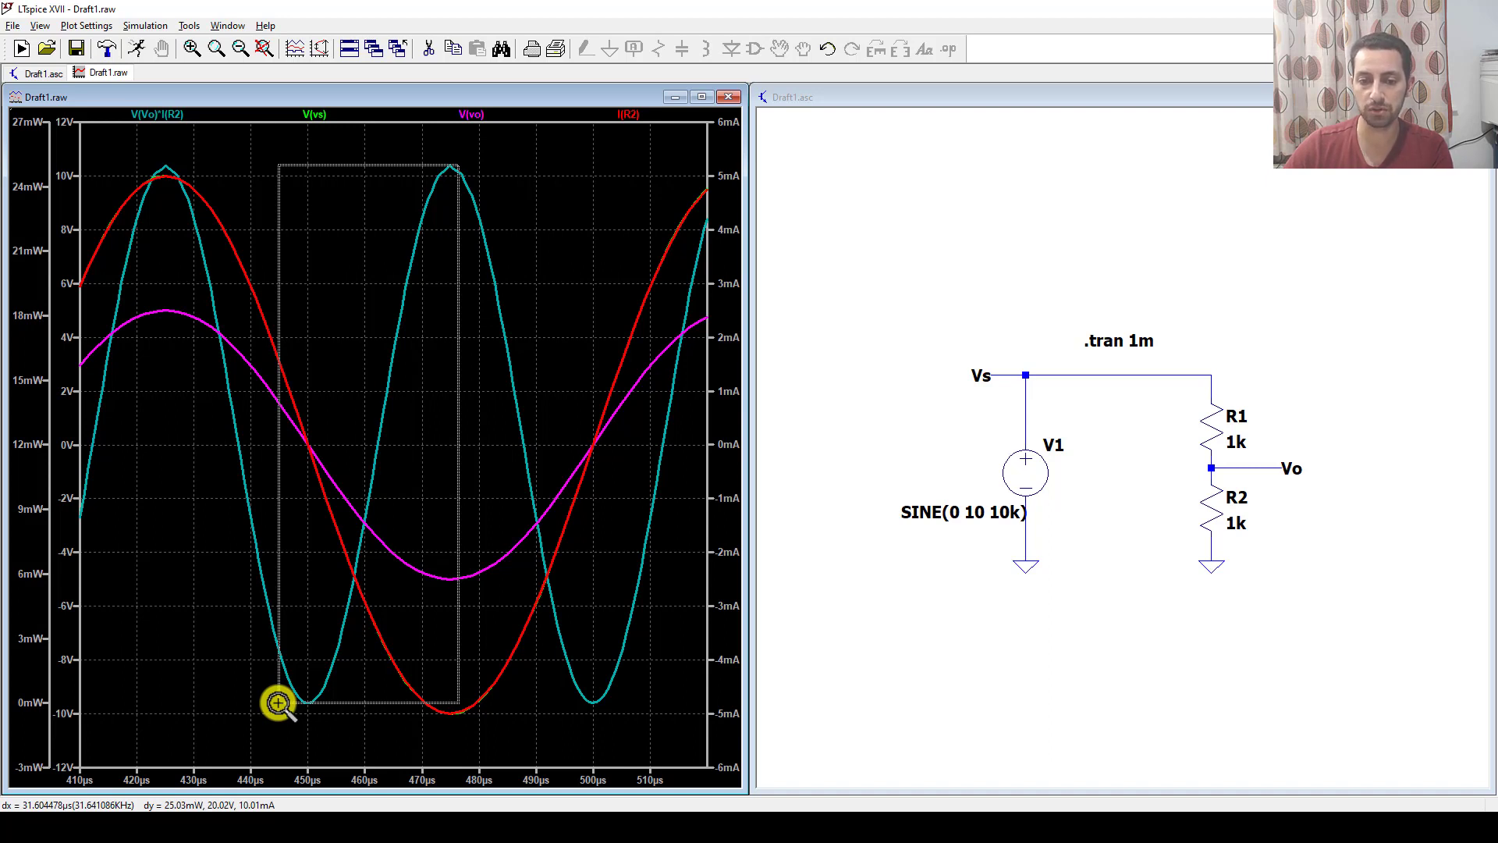
{"action": "left_click_drag", "start_coordinate": [278, 702], "coordinate": [280, 703]}
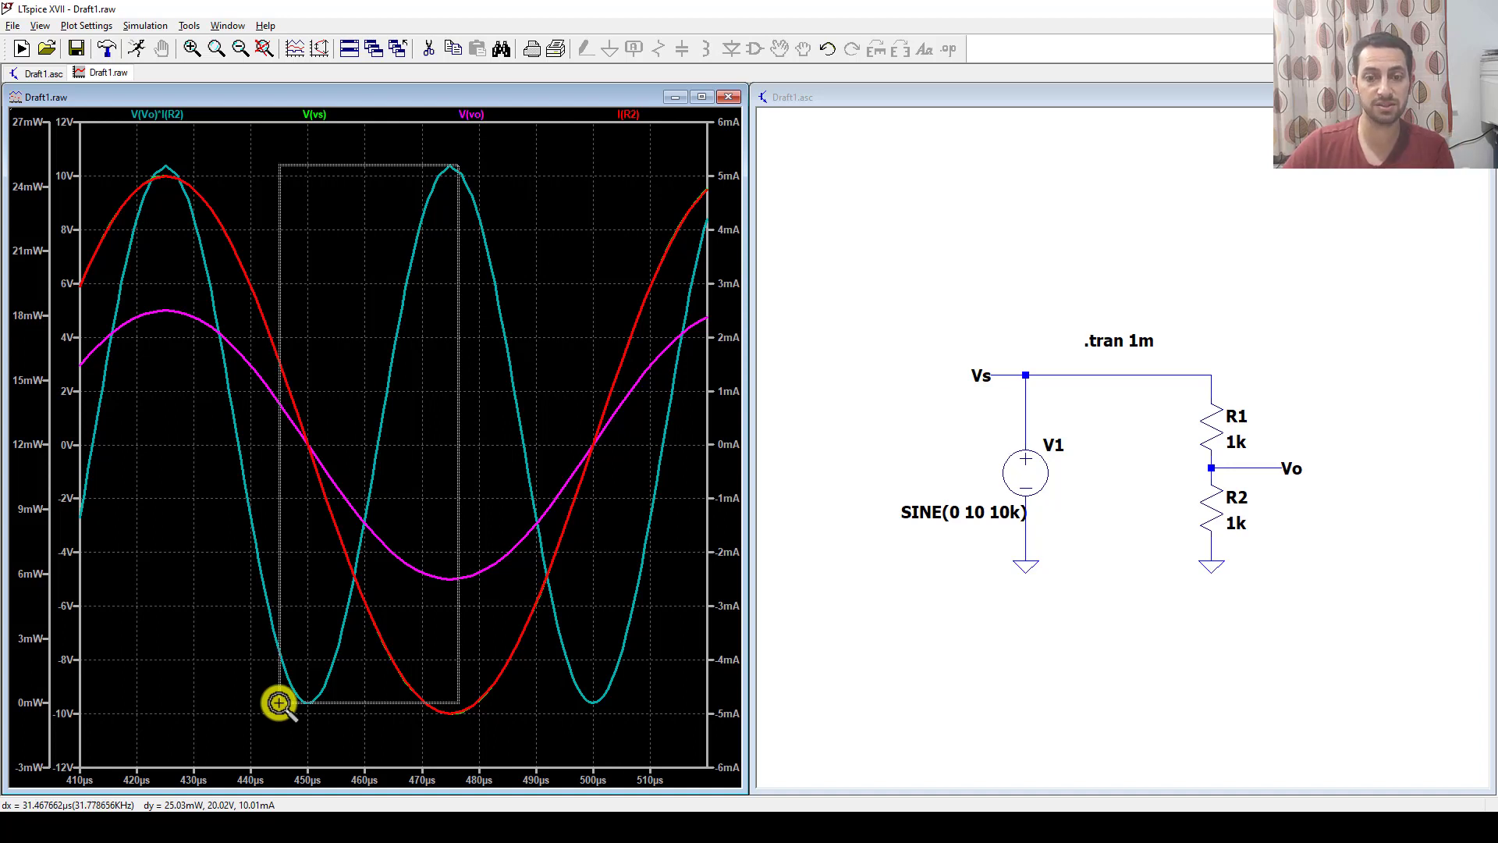
{"action": "left_click_drag", "start_coordinate": [279, 703], "coordinate": [279, 703]}
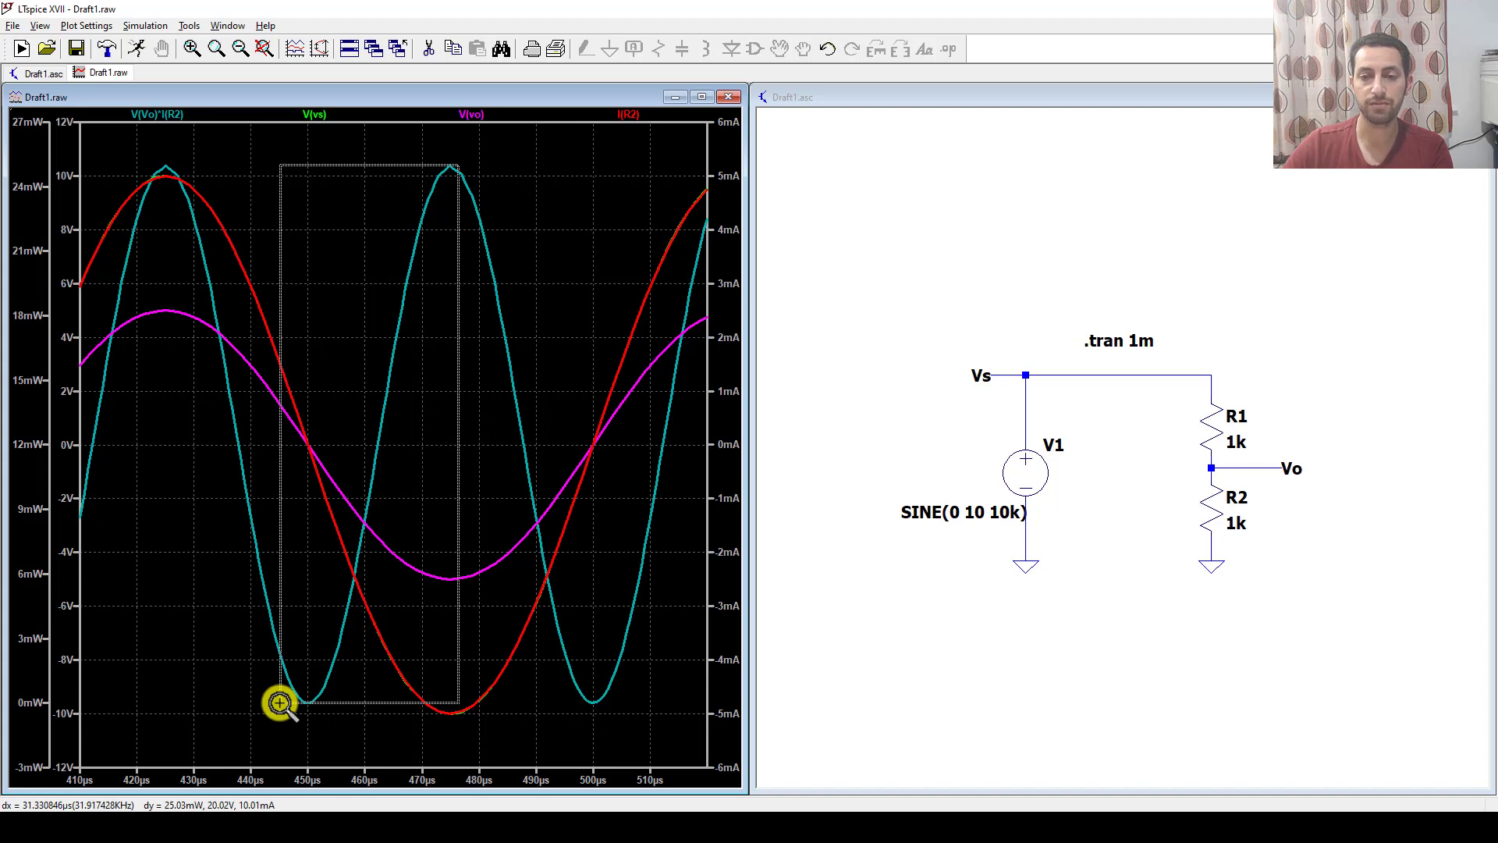
{"action": "left_click_drag", "start_coordinate": [279, 703], "coordinate": [168, 211]}
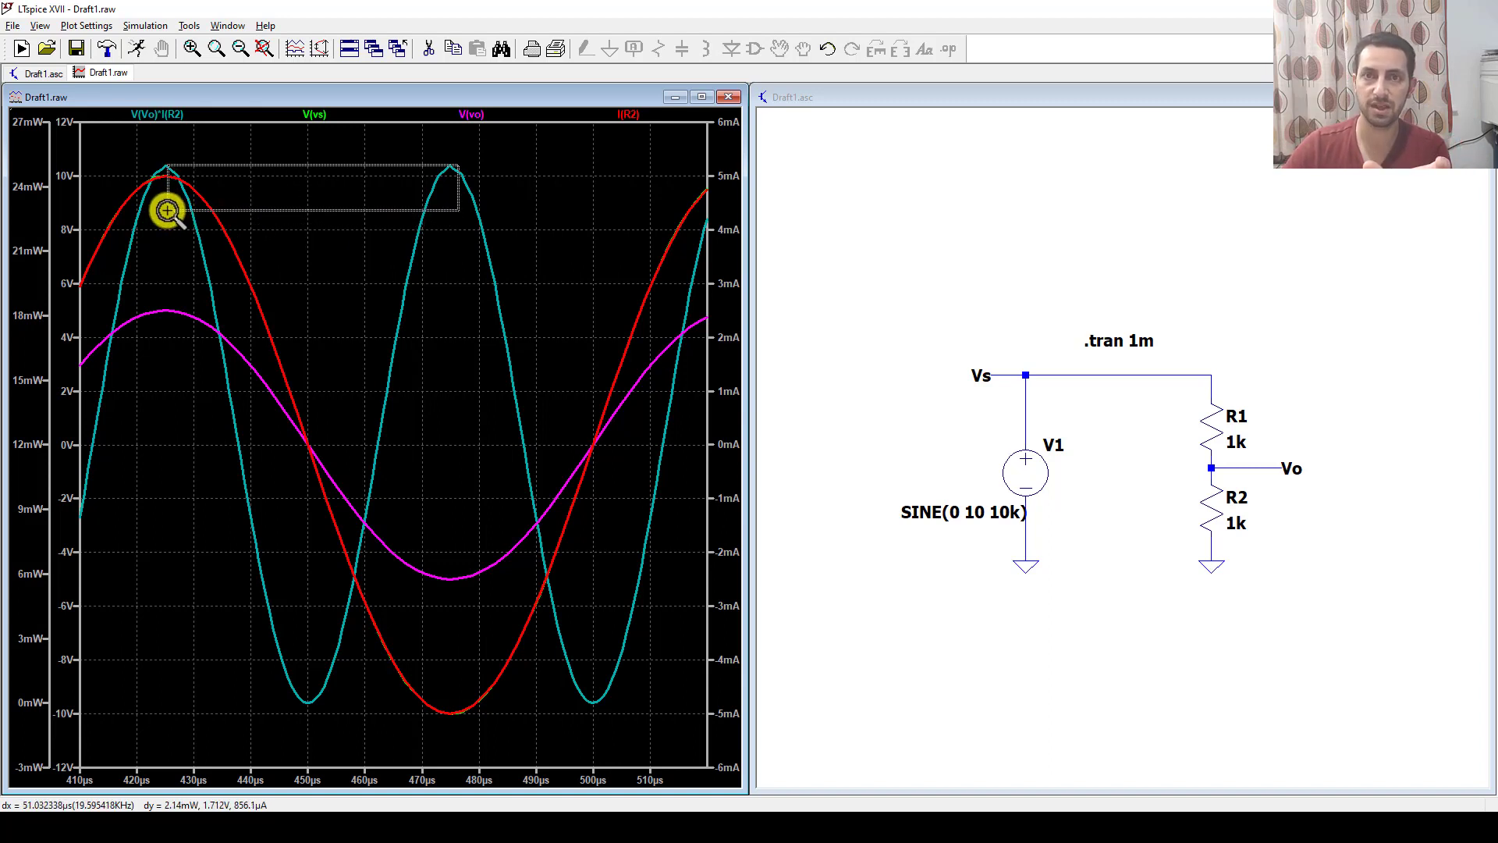
{"action": "left_click_drag", "start_coordinate": [167, 211], "coordinate": [167, 211]}
{"action": "key", "text": "Escape"}
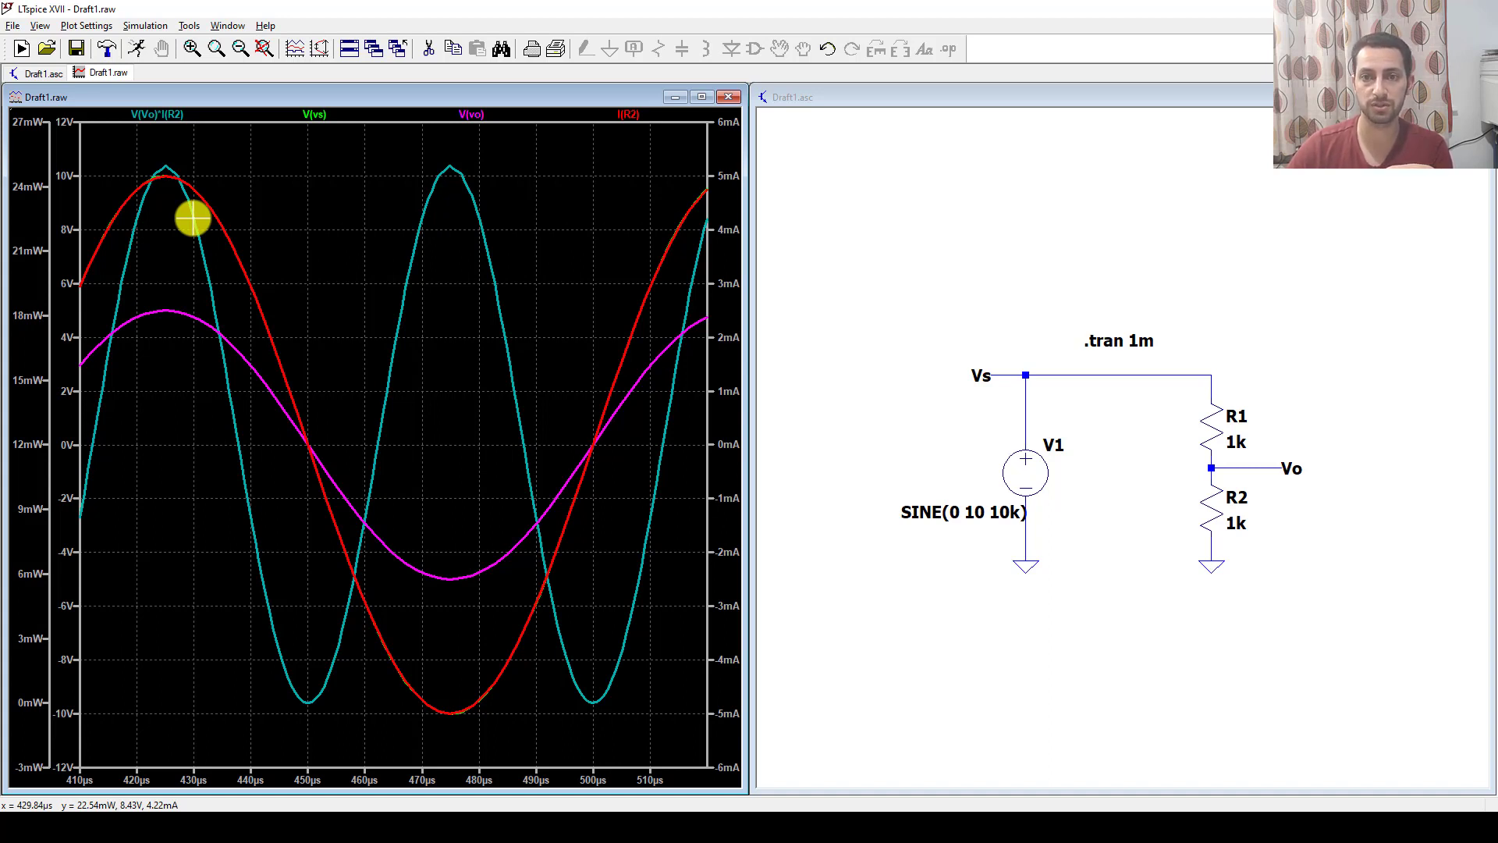
Compare the spacing of neighbouring power peaks with the period of the current through R2.
{"action": "left_click_drag", "start_coordinate": [166, 162], "coordinate": [450, 185]}
{"action": "key", "text": "Escape"}
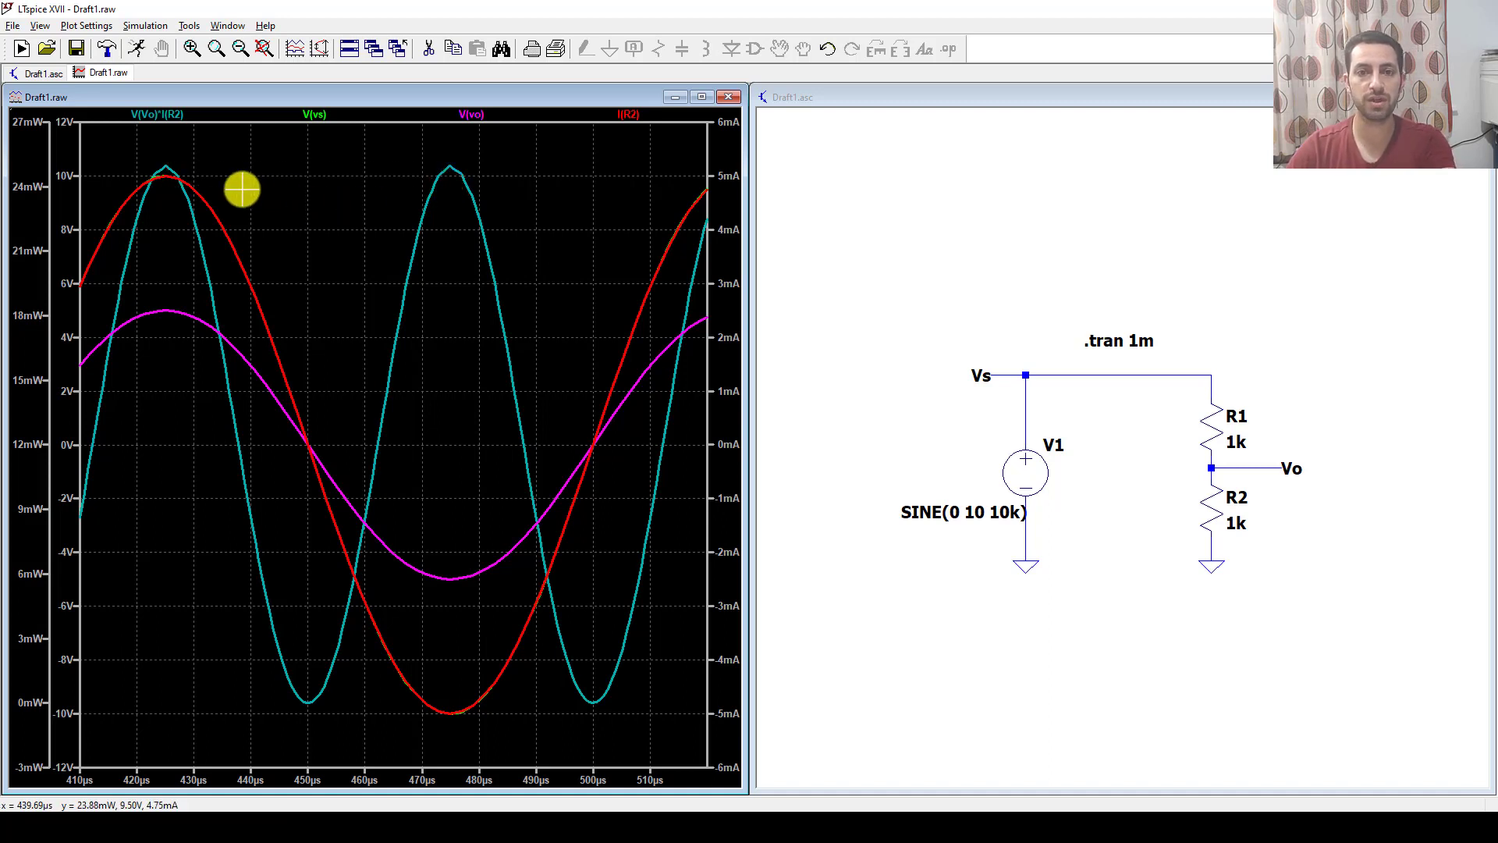
{"action": "left_click_drag", "start_coordinate": [166, 167], "coordinate": [711, 206]}
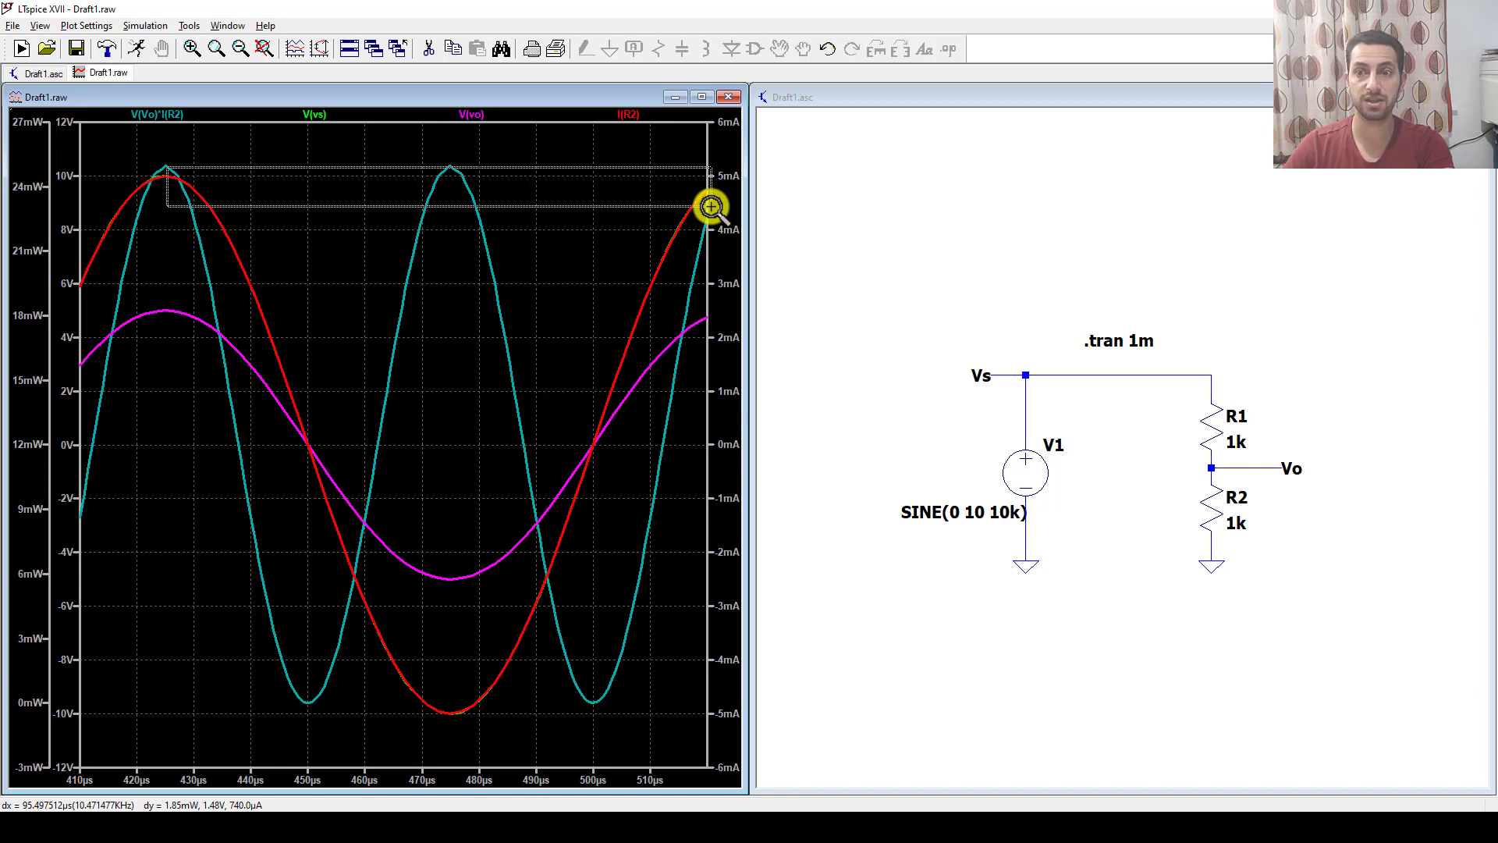
{"action": "key", "text": "Escape"}
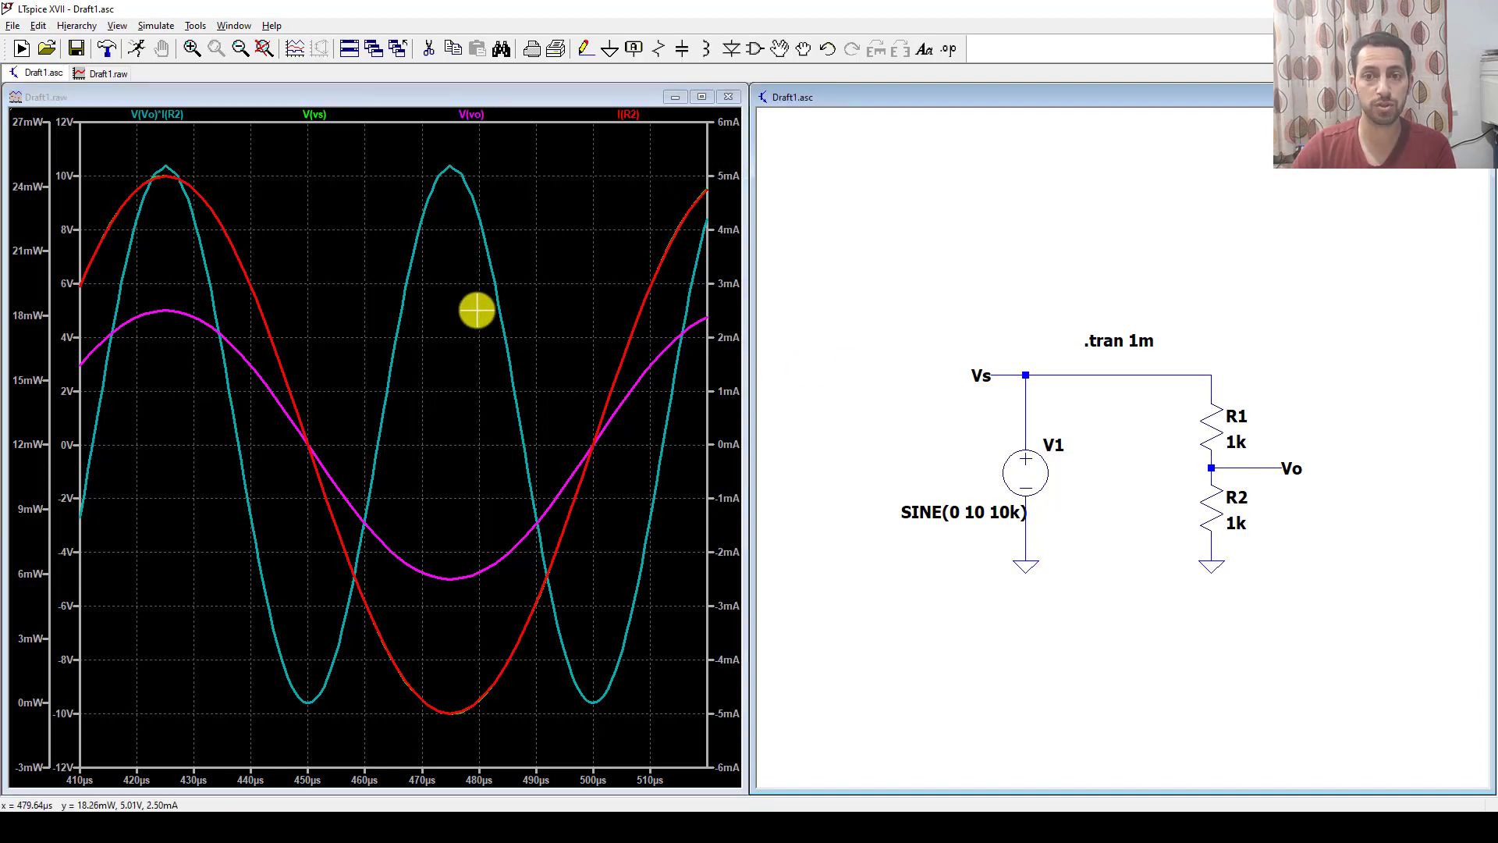
Switch V1's function to PWL and set the first piece-wise linear point to 0 V at time 0.
{"action": "right_click", "coordinate": [1027, 469]}
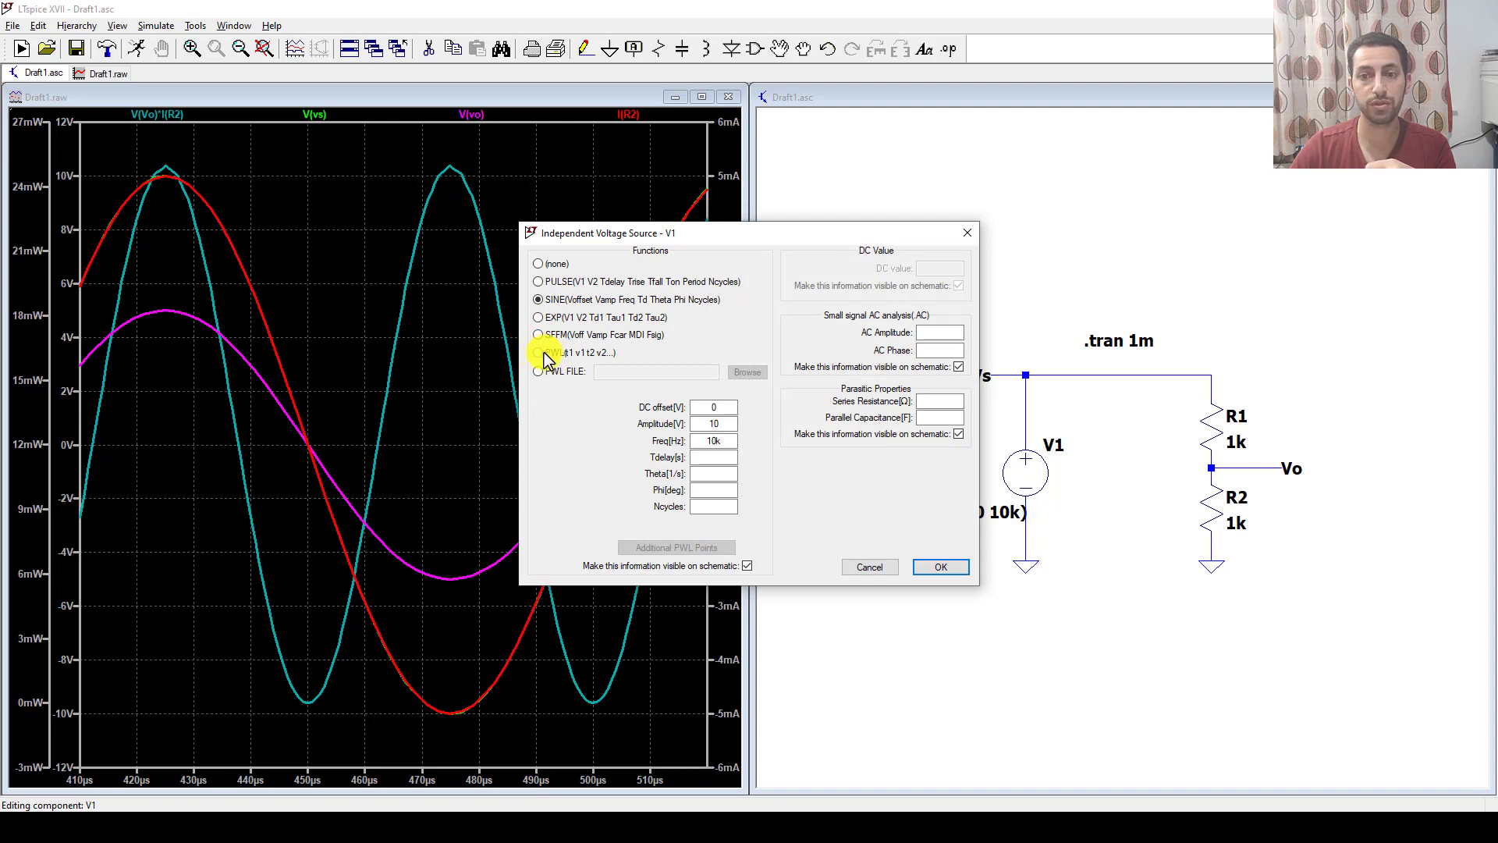
{"action": "left_click", "coordinate": [540, 355]}
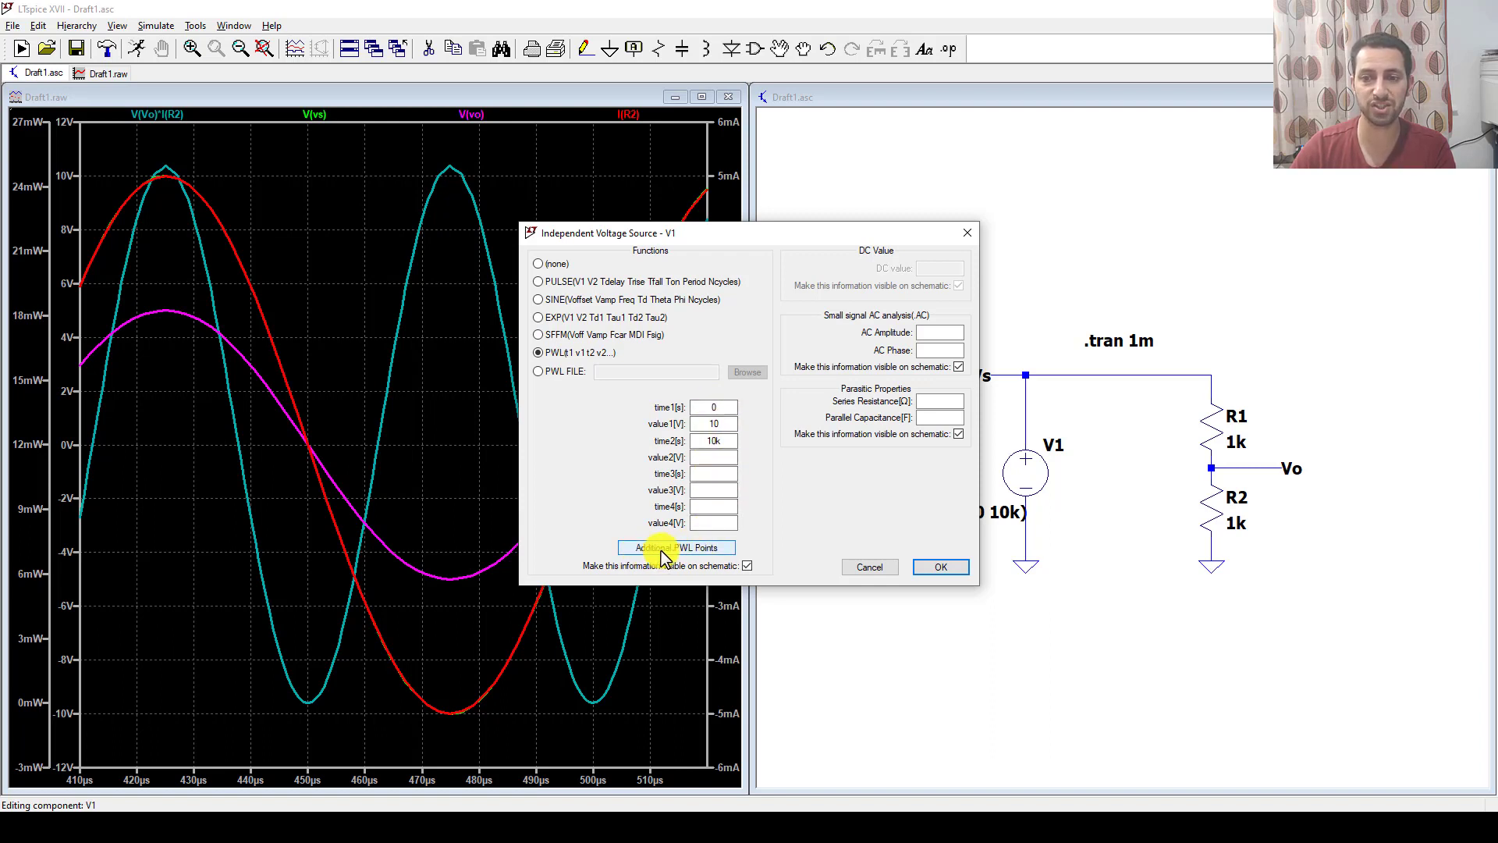
{"action": "left_click", "coordinate": [690, 548]}
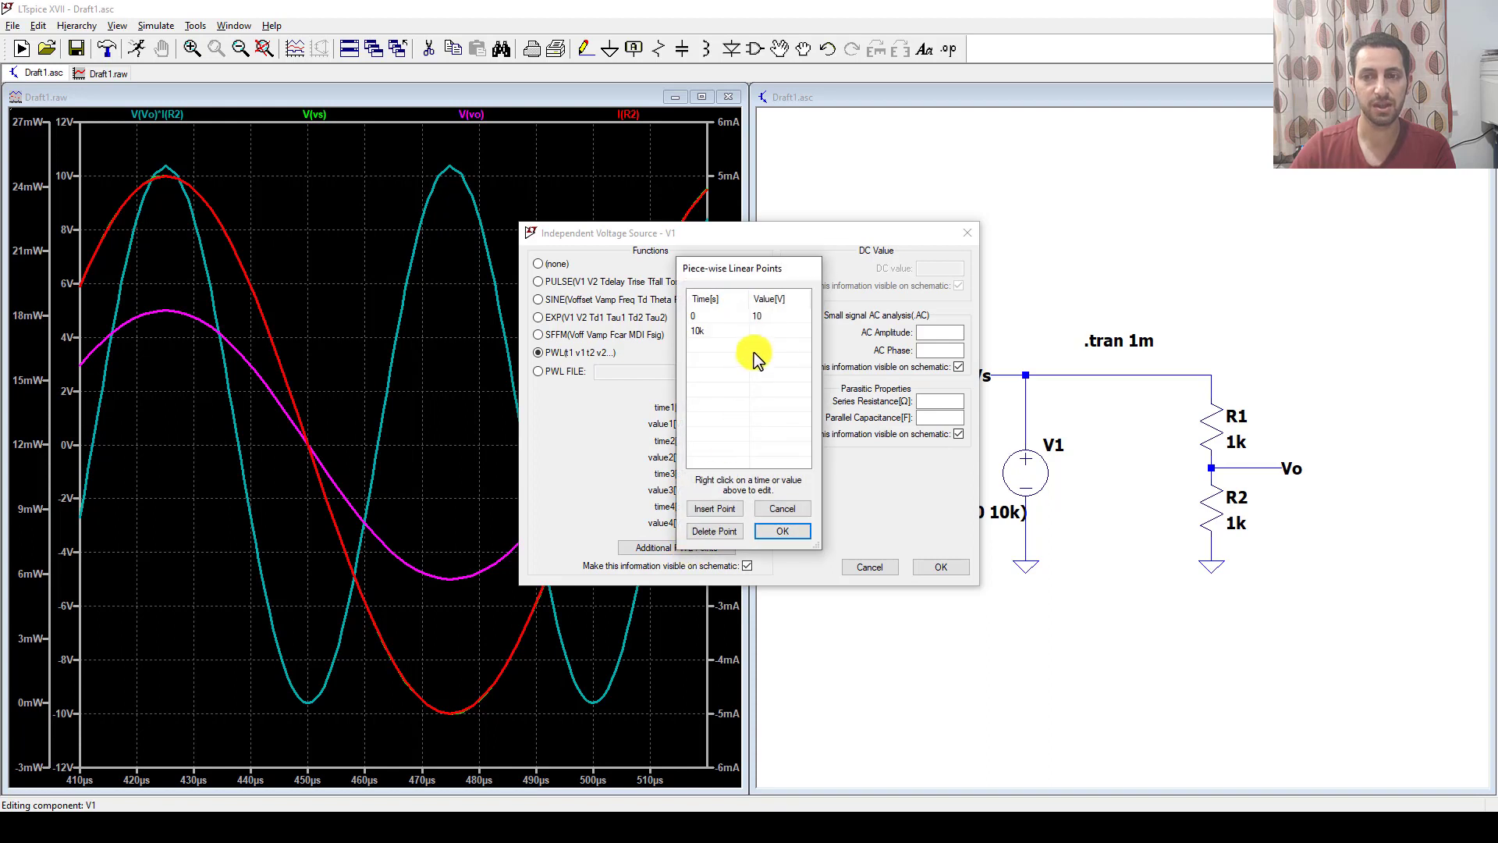
{"action": "left_click", "coordinate": [711, 320]}
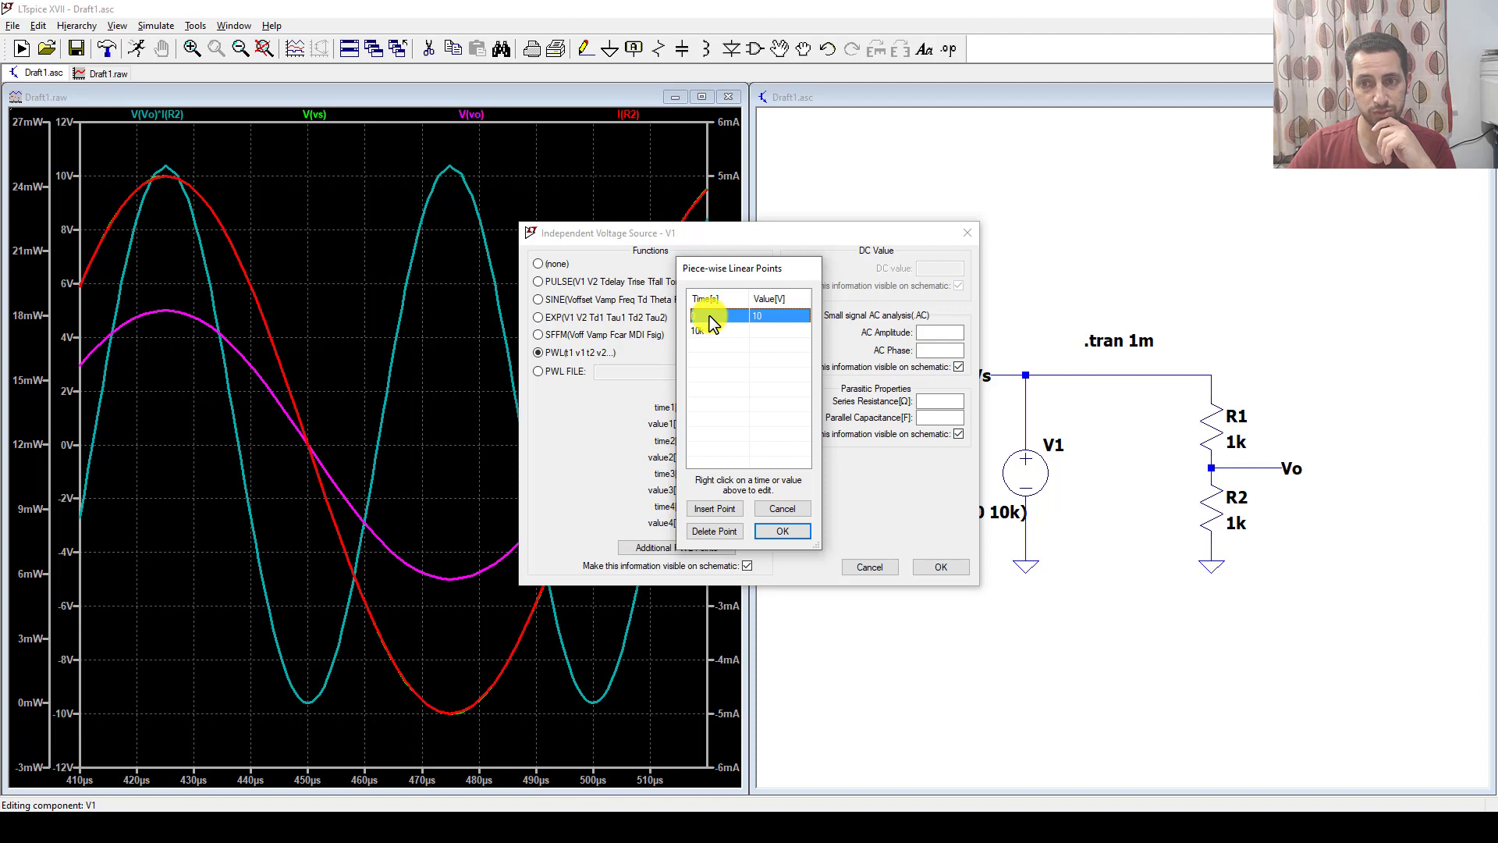
{"action": "right_click", "coordinate": [768, 318]}
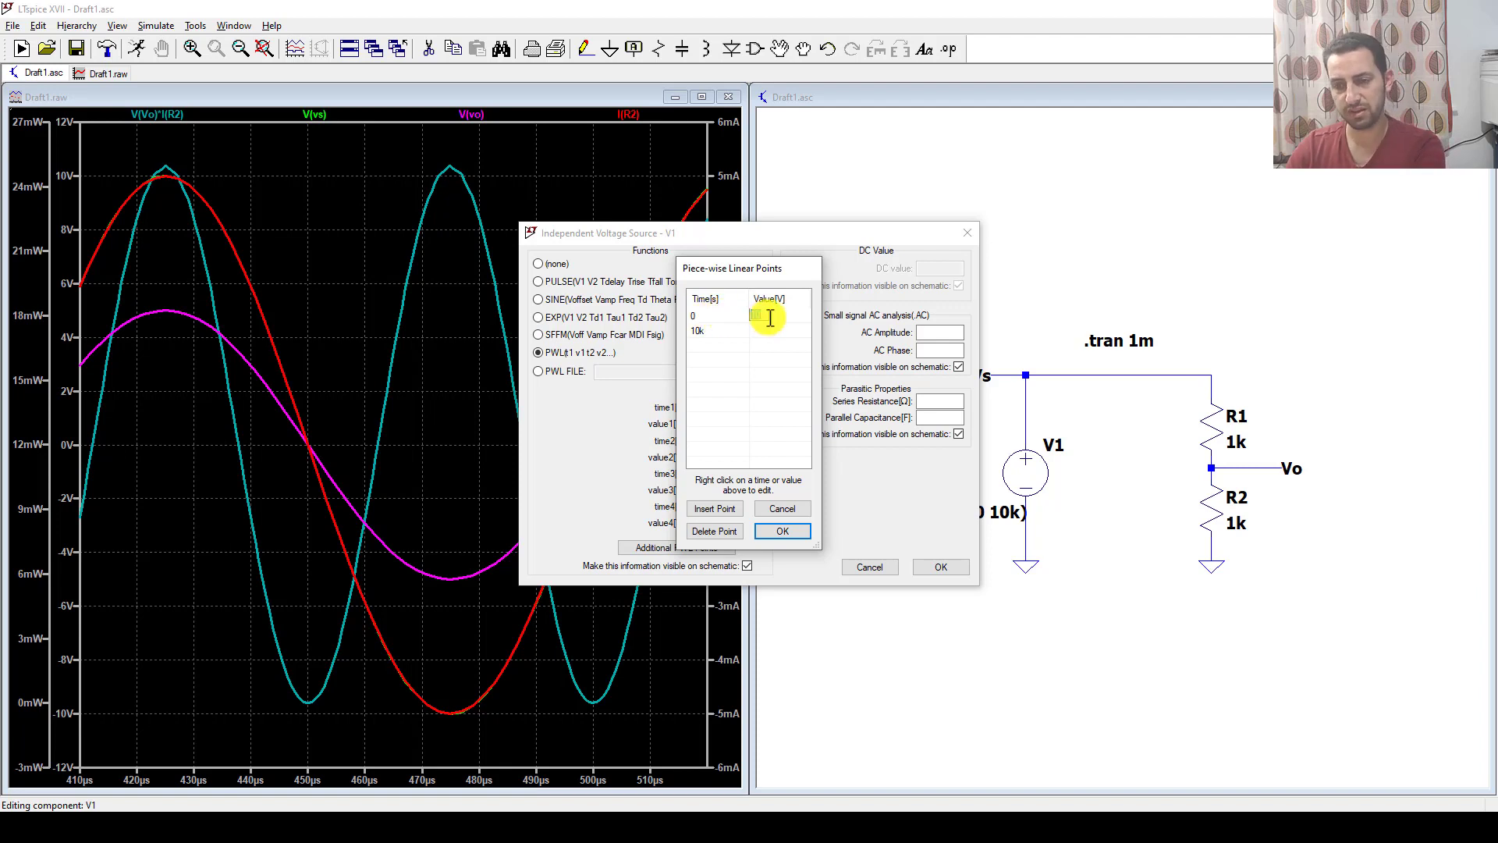
{"action": "type", "text": "0"}
Set the second piece-wise linear point to time 0.2m with a value of 10 V.
{"action": "left_click", "coordinate": [713, 331]}
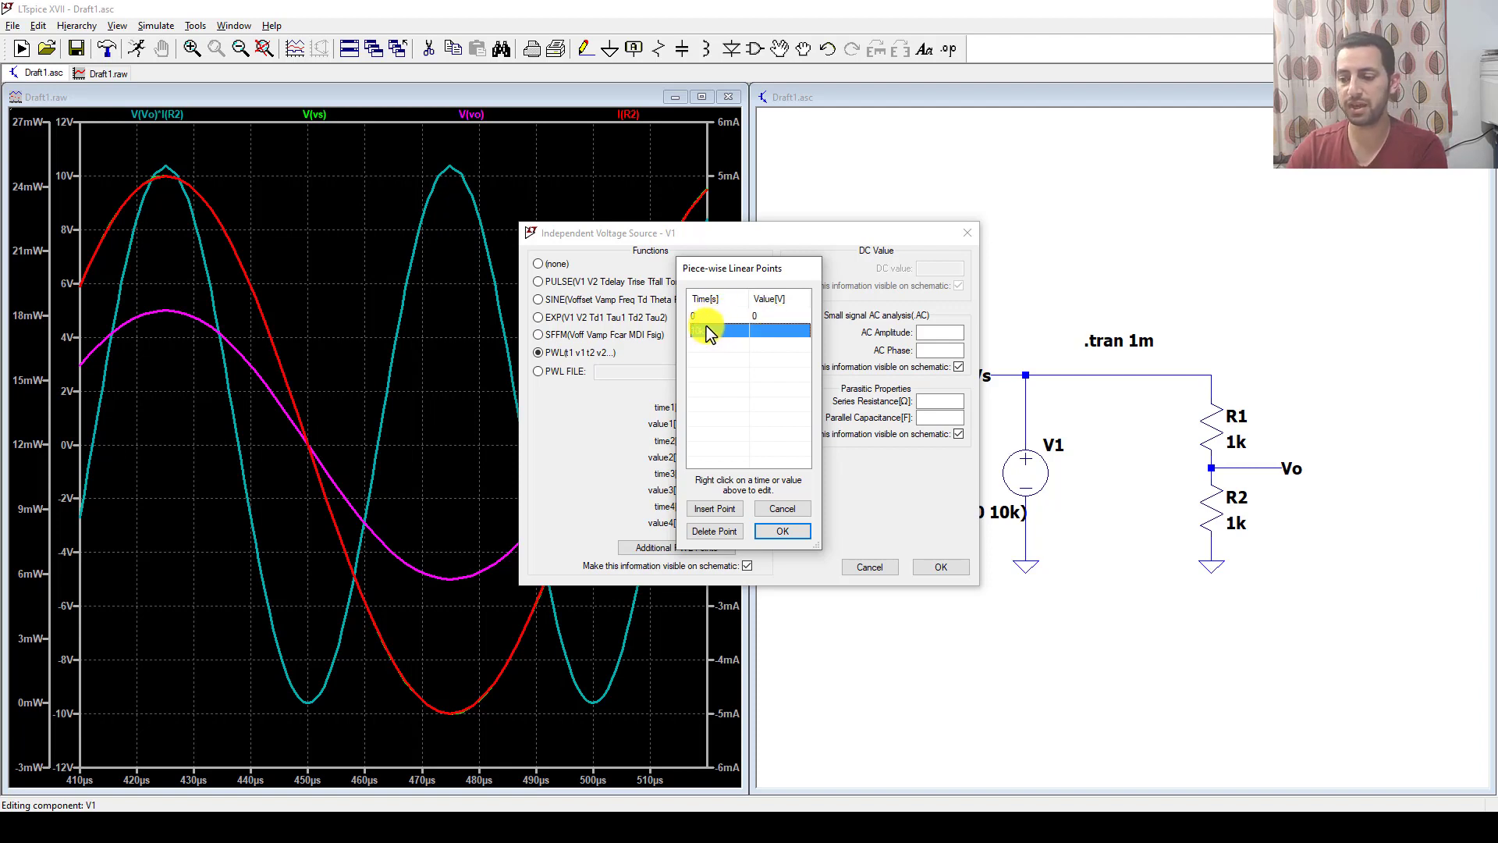
{"action": "right_click", "coordinate": [706, 327]}
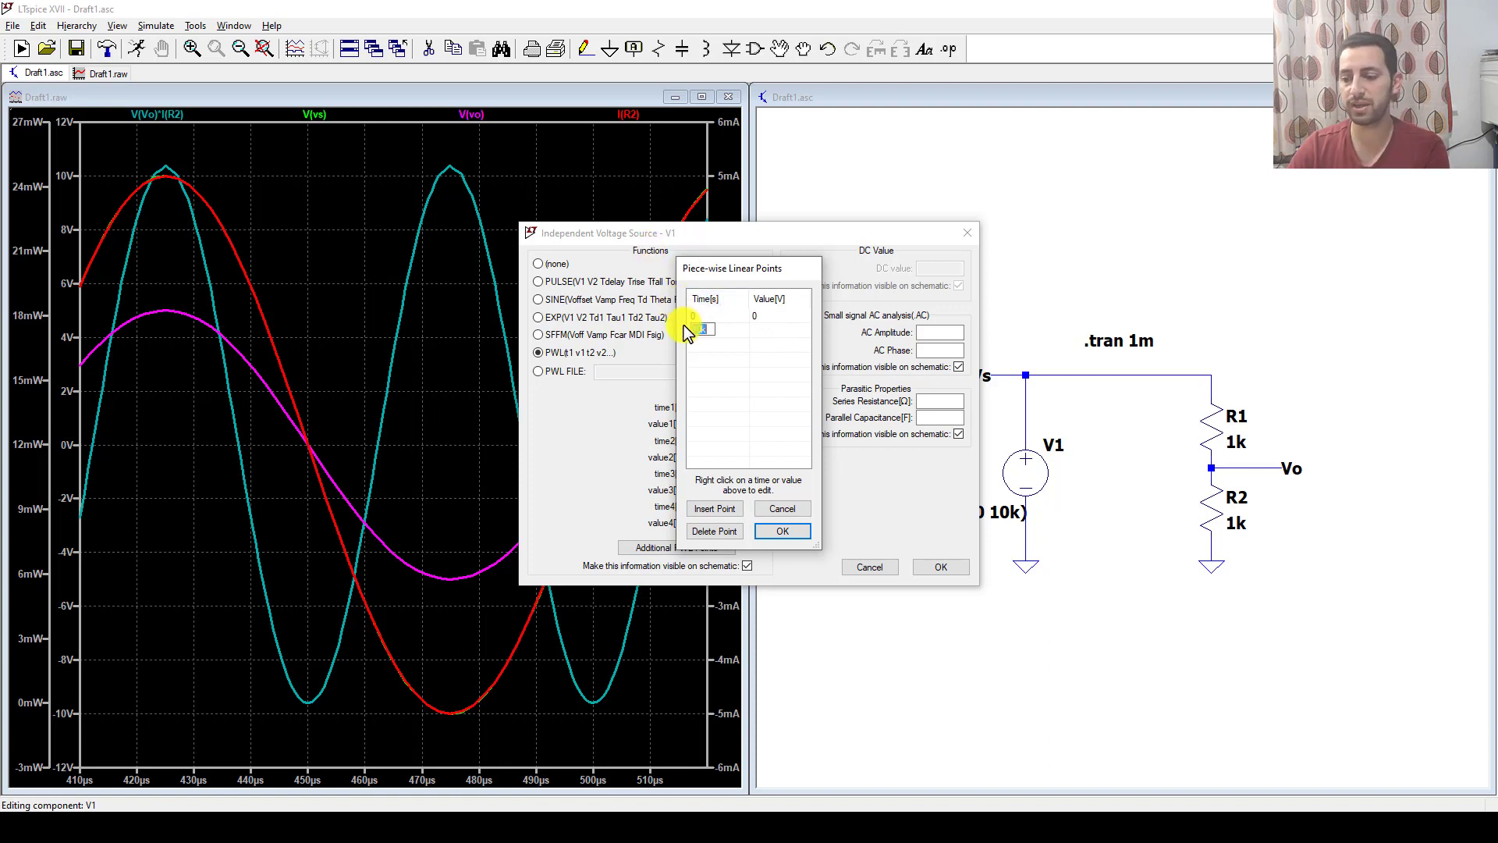
{"action": "type", "text": "0."}
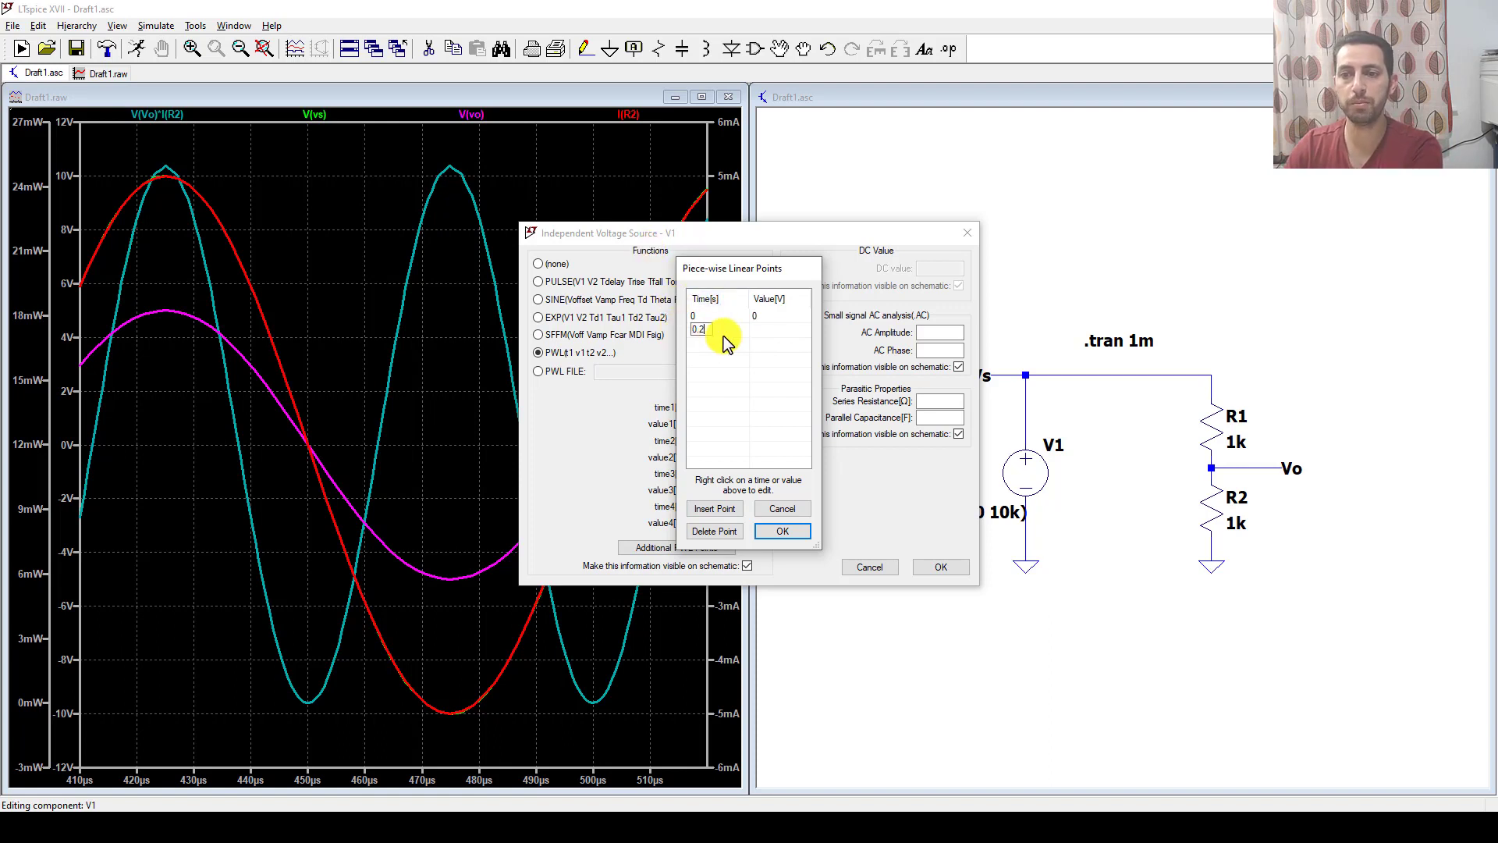
{"action": "type", "text": "2m"}
{"action": "left_click", "coordinate": [756, 329]}
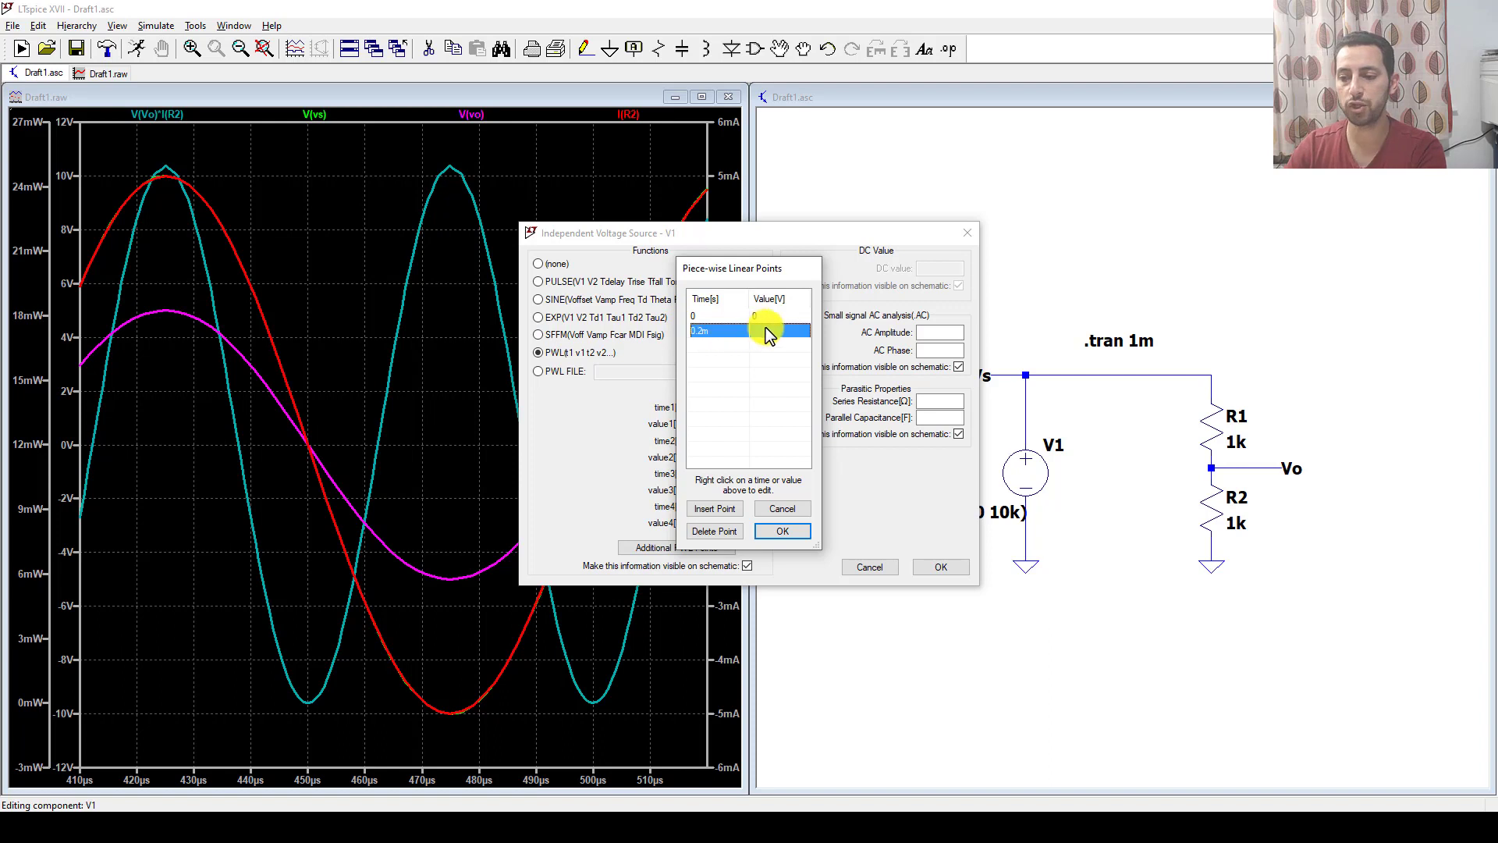
{"action": "type", "text": "10"}
Add a third piece-wise linear point at time 0.5m with a value of 5 V.
{"action": "left_click", "coordinate": [706, 347]}
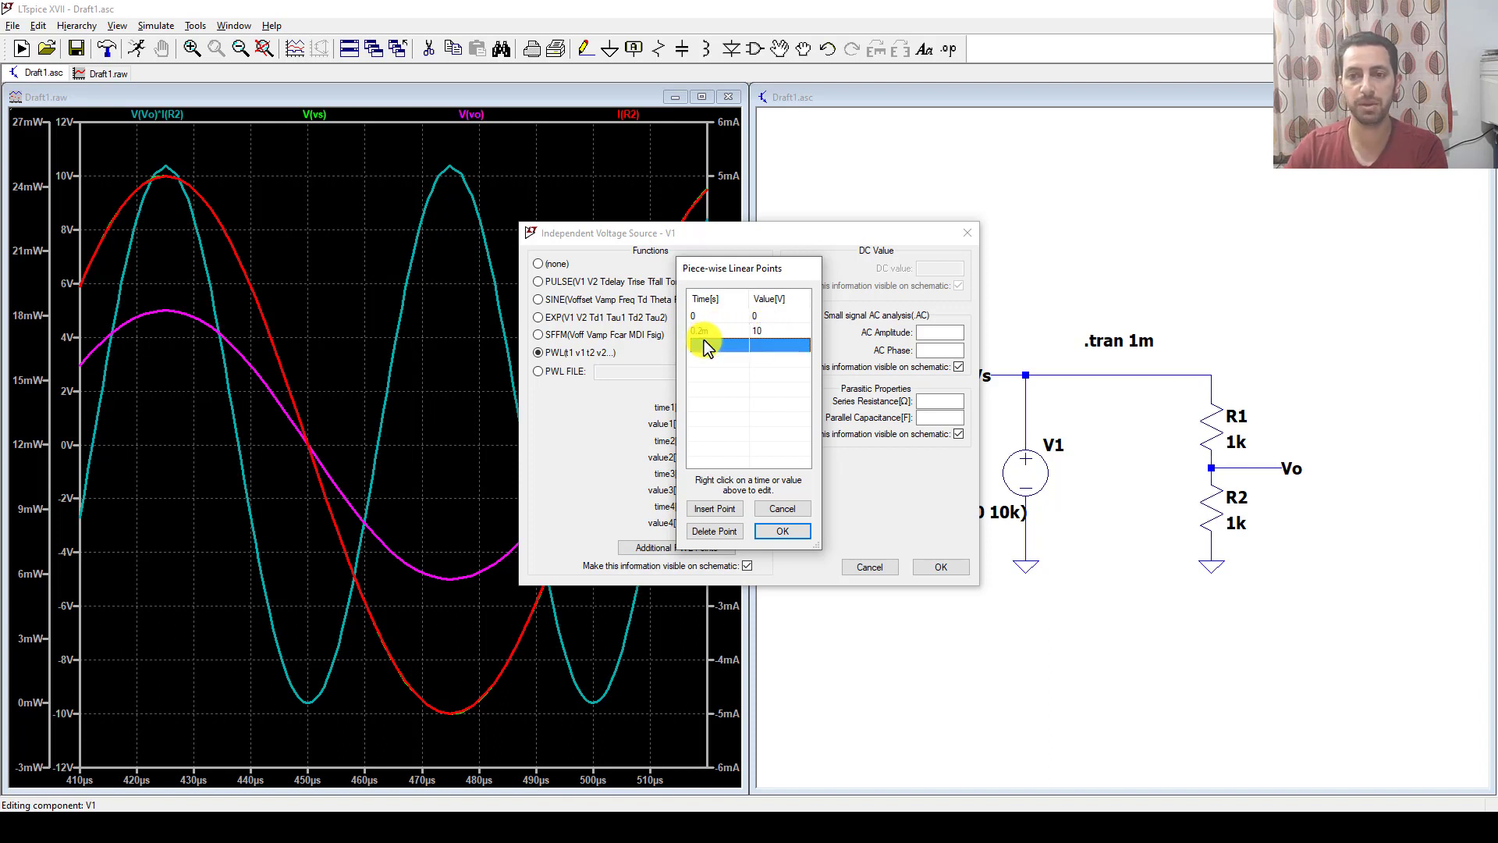
{"action": "right_click", "coordinate": [703, 345]}
{"action": "type", "text": "0.5m"}
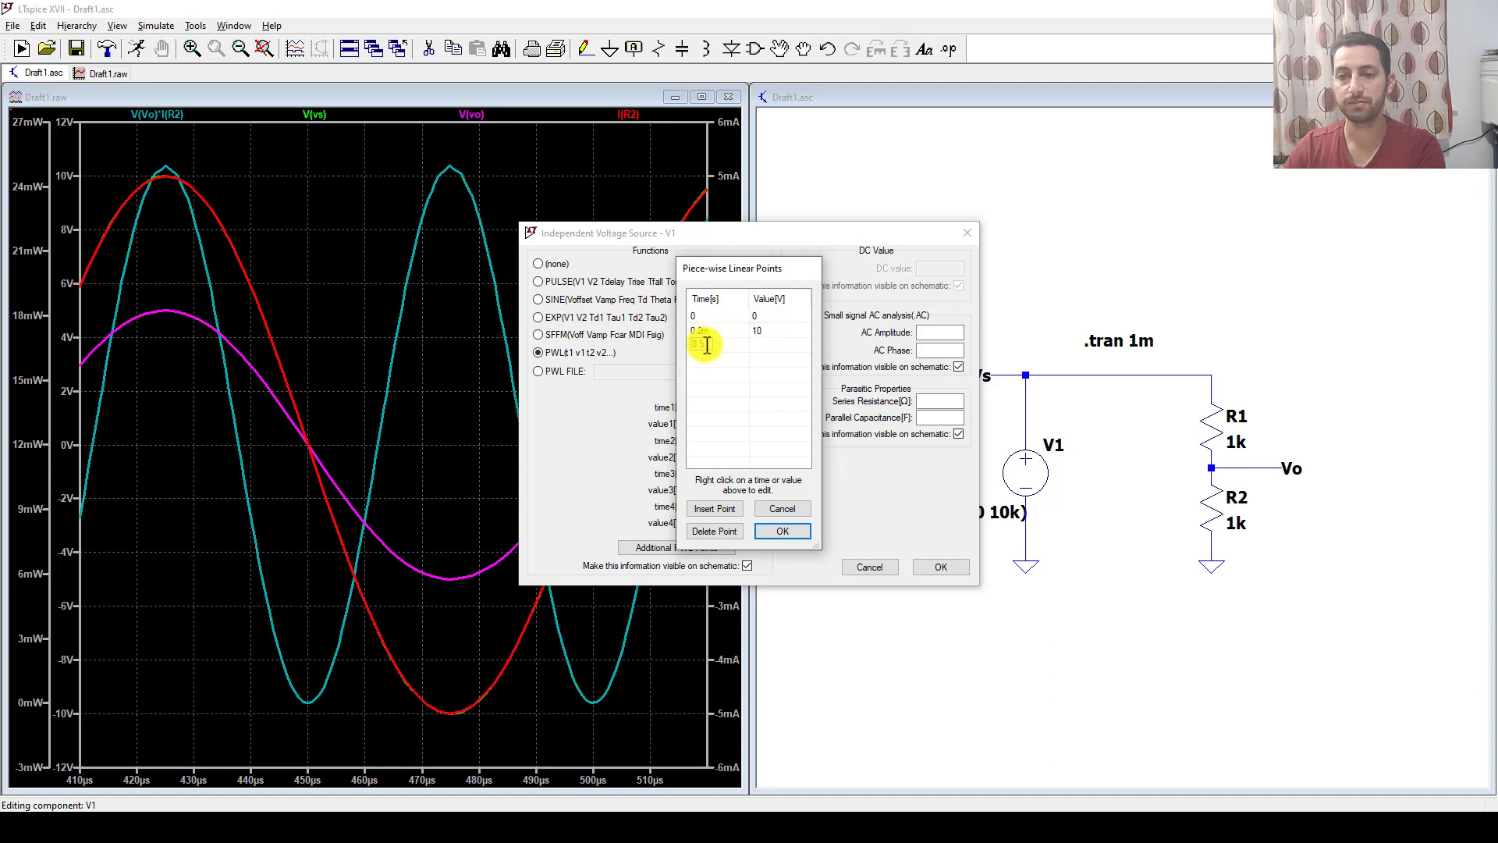
{"action": "left_click", "coordinate": [753, 344]}
{"action": "right_click", "coordinate": [757, 345]}
{"action": "type", "text": "5"}
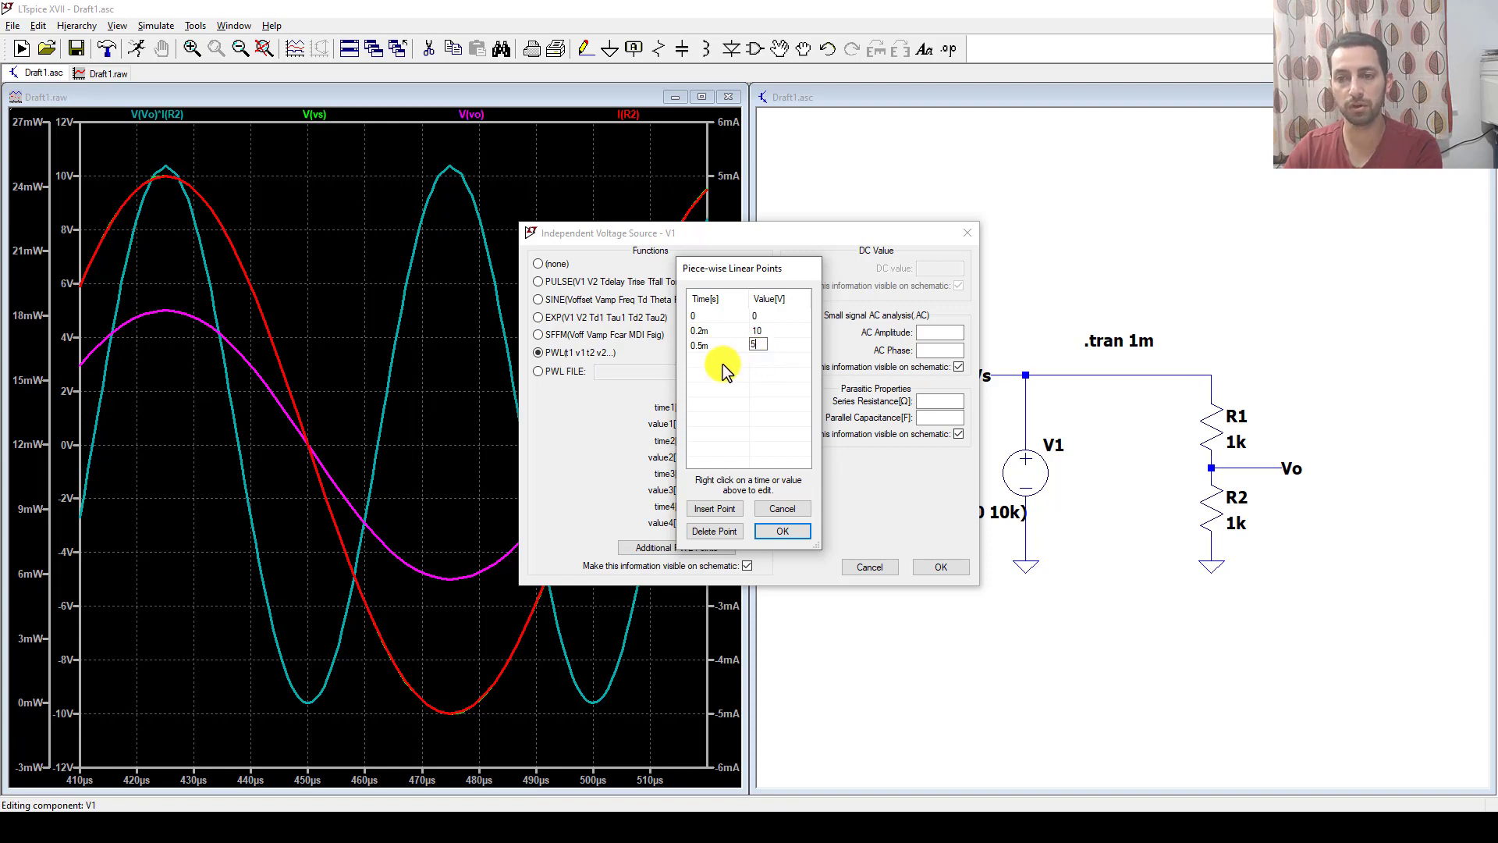
Add a fourth piece-wise linear point at time 0.7m with a value of 8 V.
{"action": "left_click", "coordinate": [712, 361]}
{"action": "right_click", "coordinate": [702, 359]}
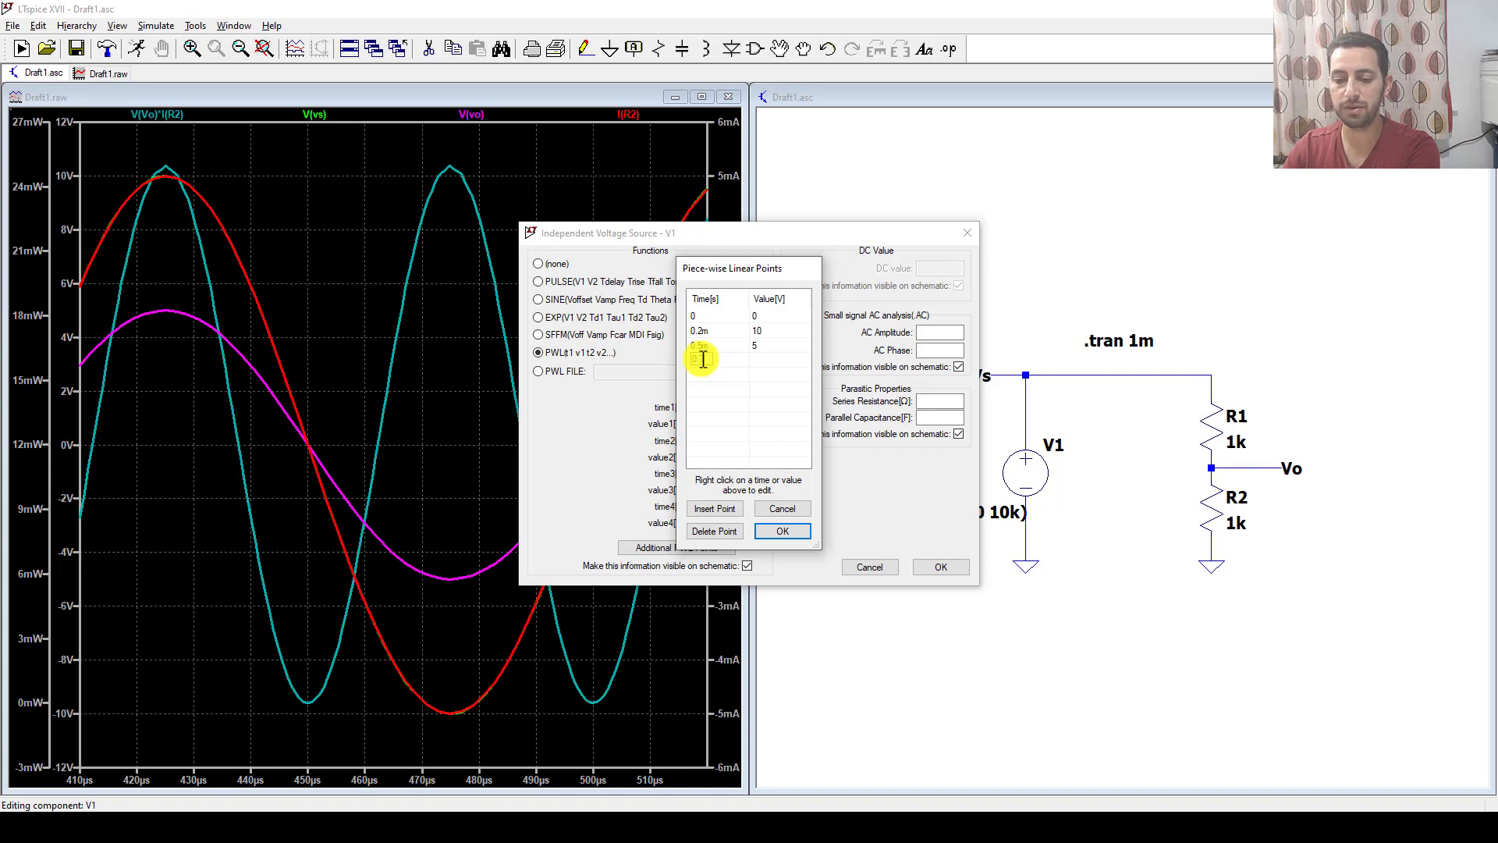
{"action": "type", "text": "0.7m"}
{"action": "right_click", "coordinate": [753, 361]}
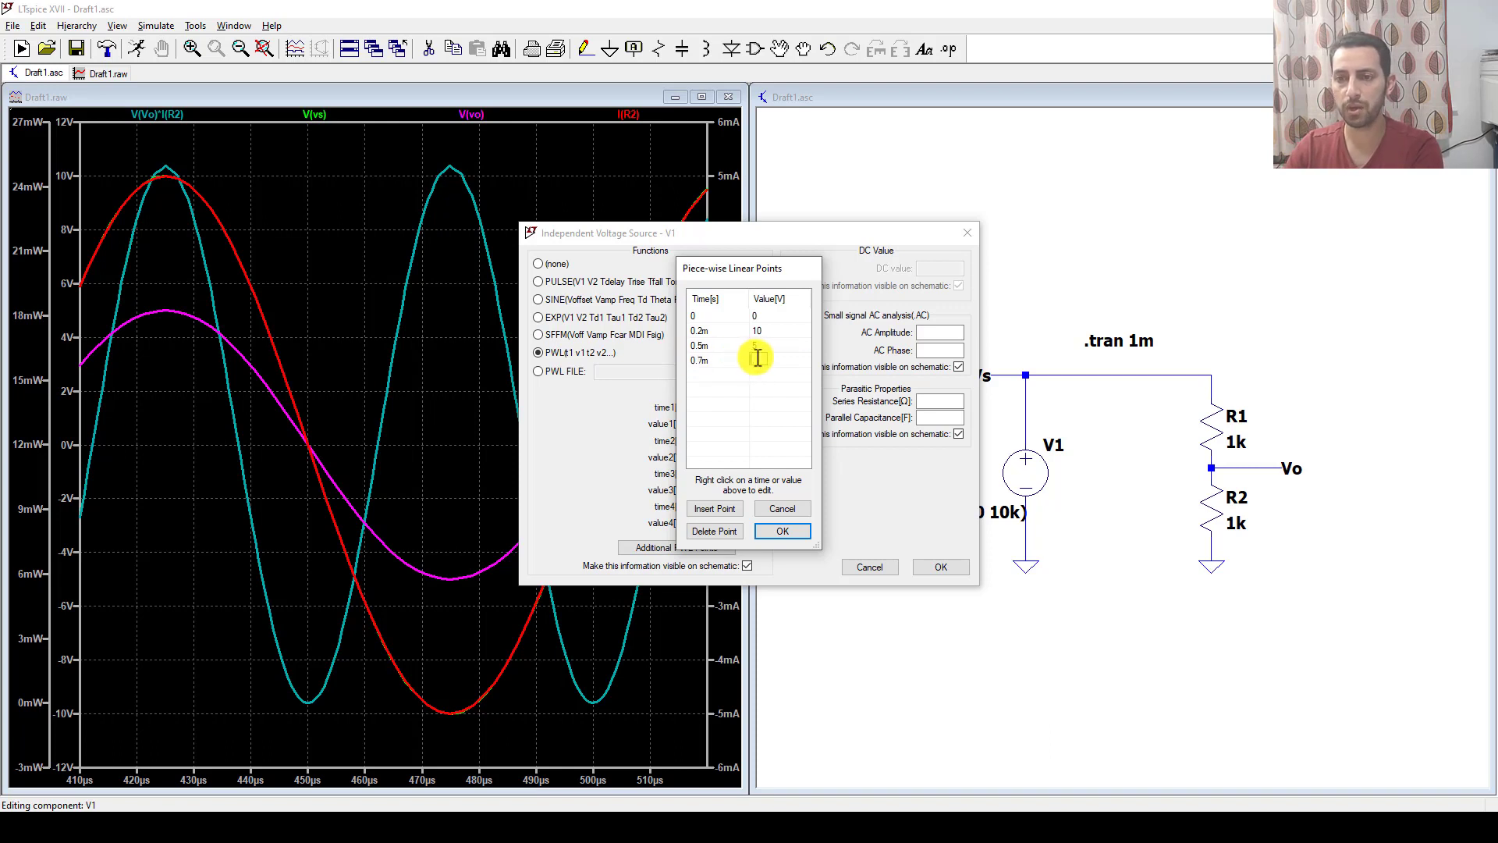
{"action": "type", "text": "8"}
Add a fifth piece-wise linear point at time 1m with a value of 0 V.
{"action": "left_click", "coordinate": [710, 376]}
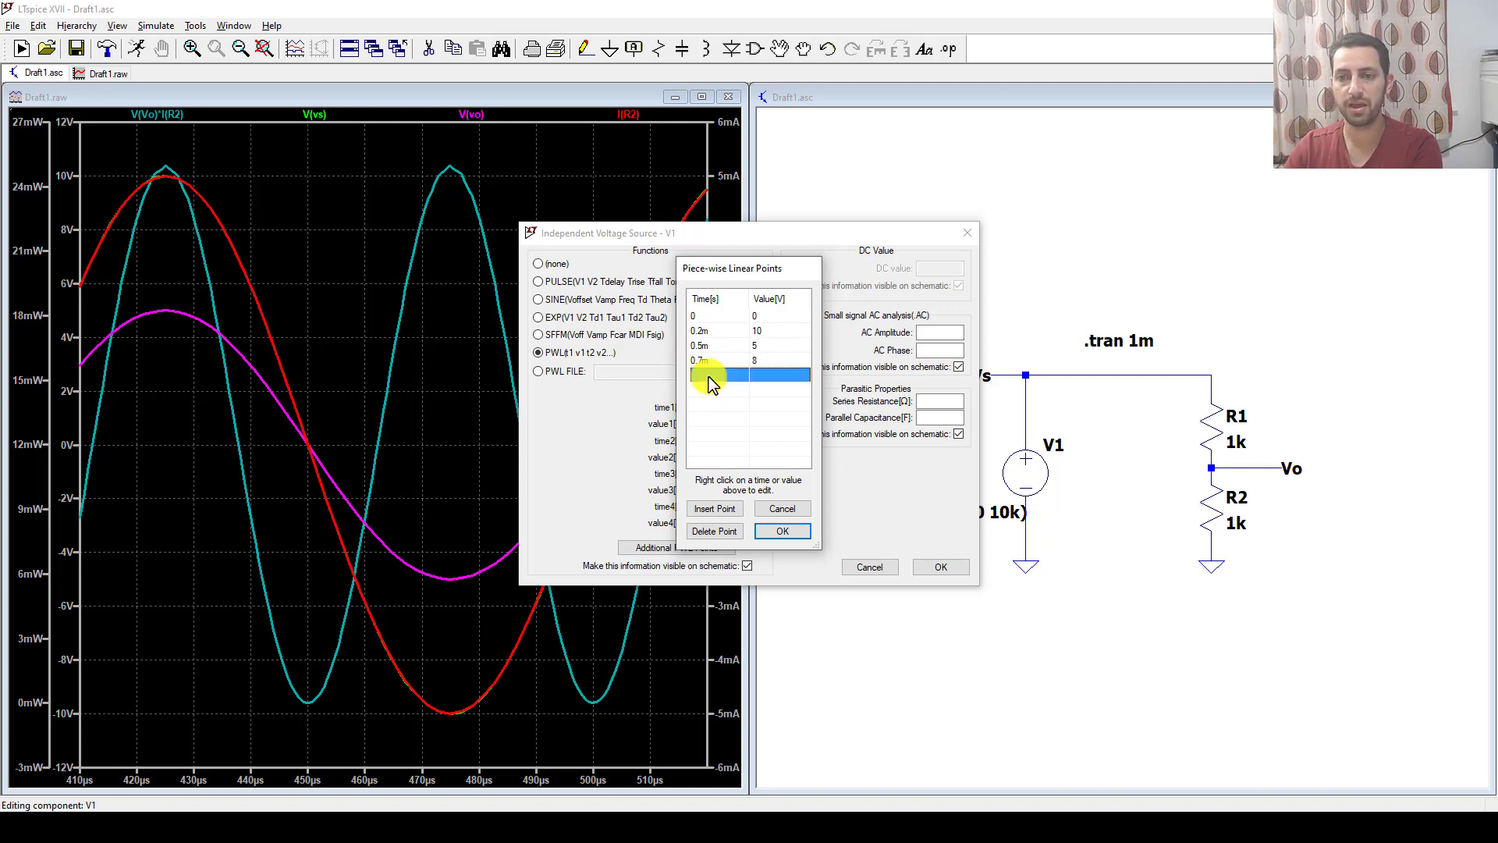
{"action": "right_click", "coordinate": [710, 376]}
{"action": "type", "text": "10"}
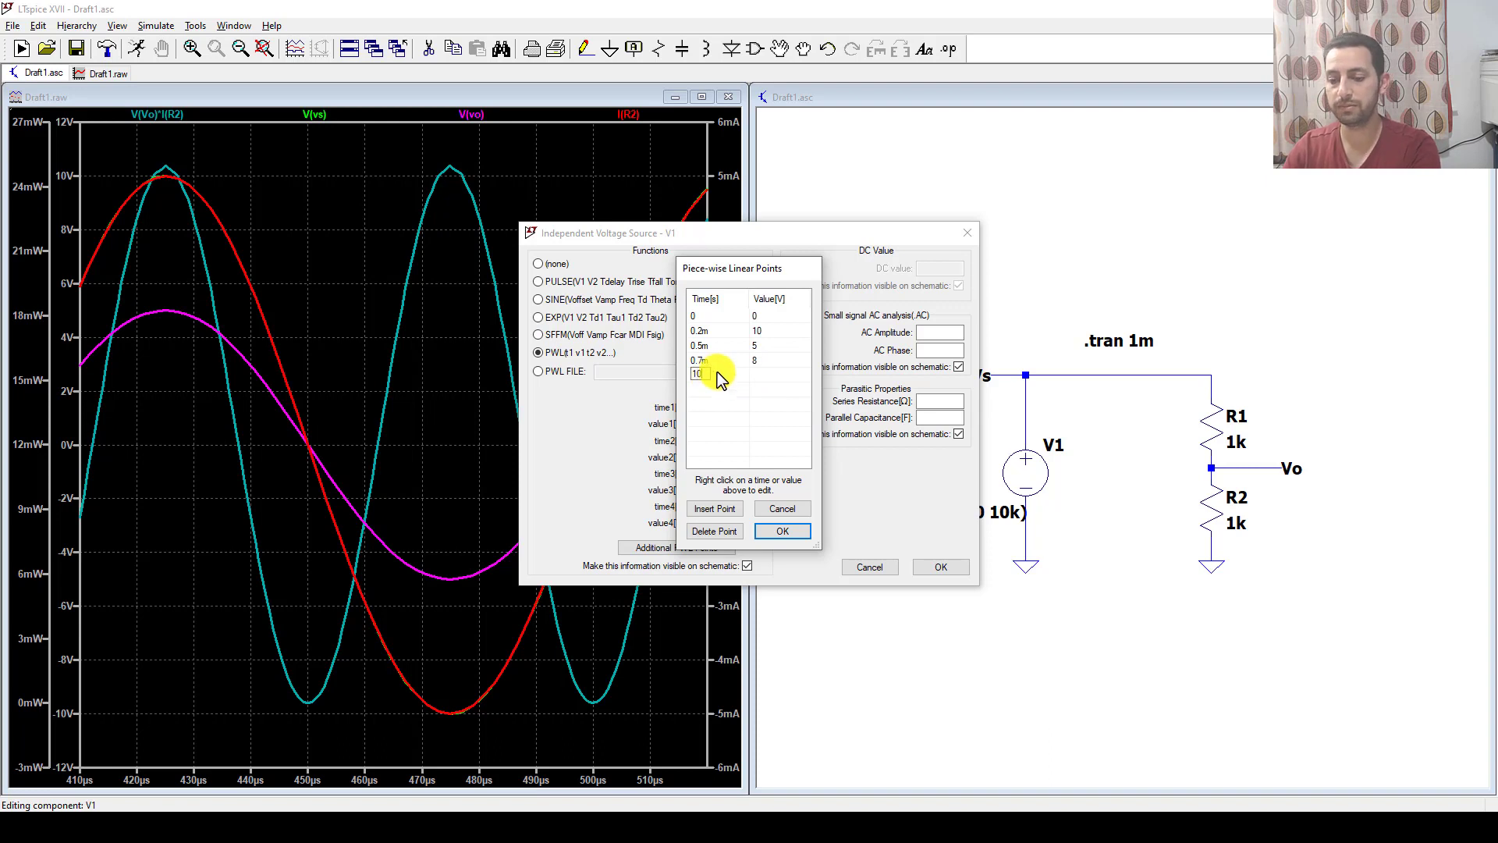
{"action": "type", "text": "m"}
{"action": "left_click", "coordinate": [768, 377]}
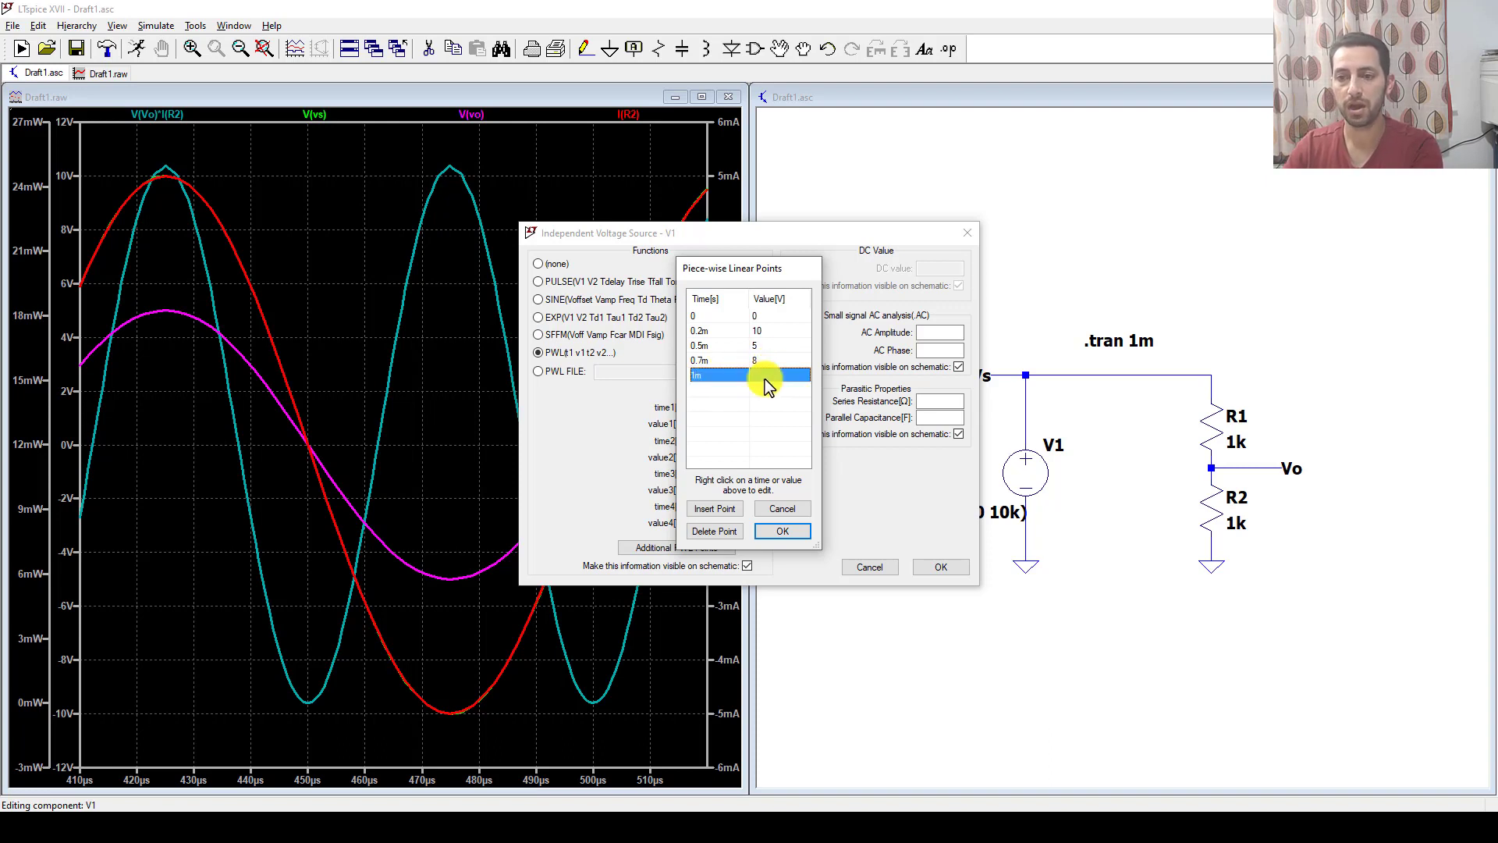
{"action": "right_click", "coordinate": [767, 377]}
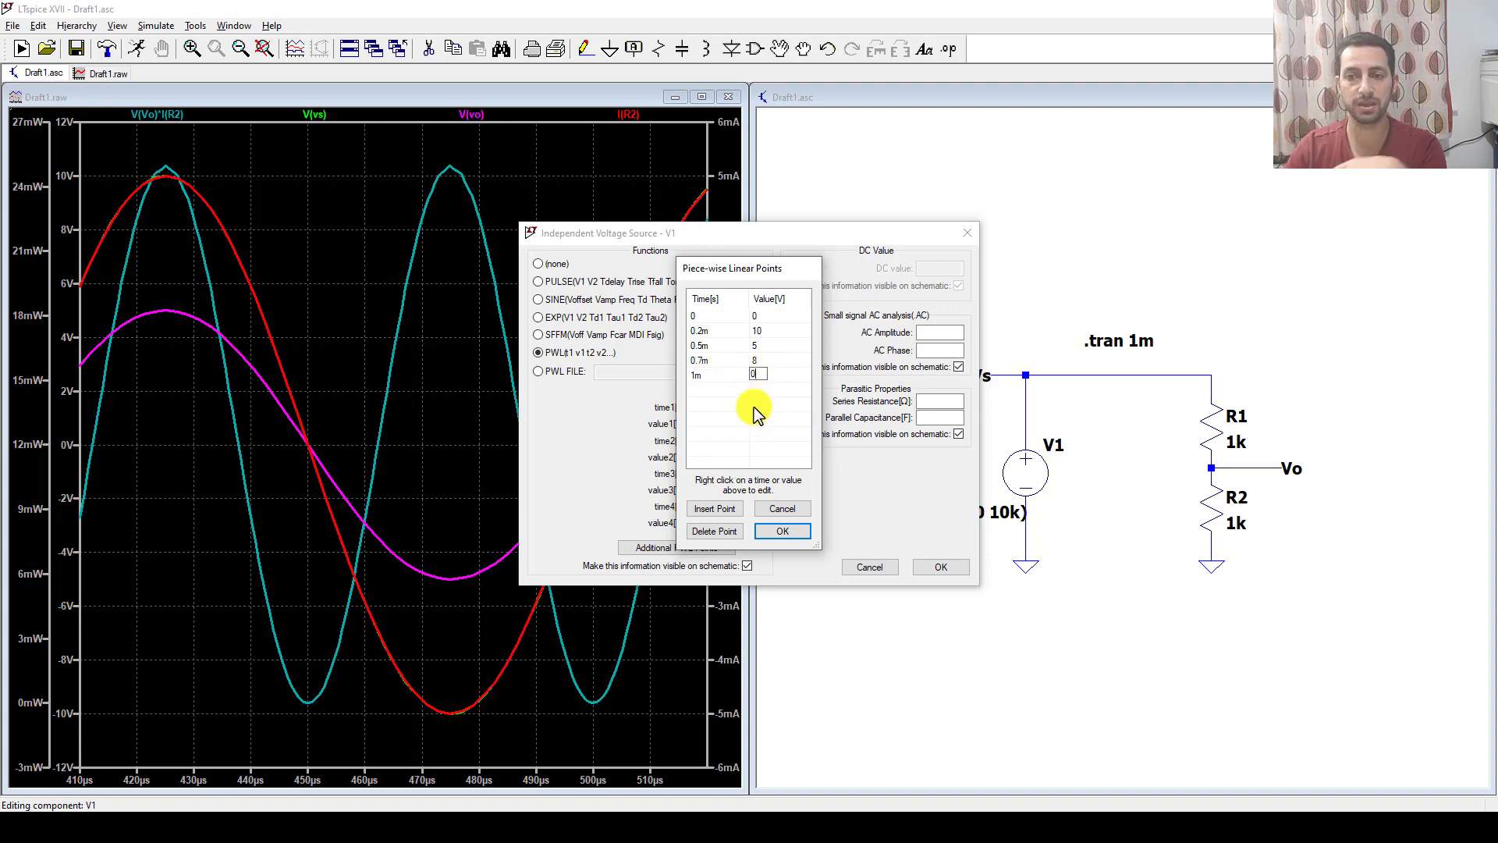
Apply the piece-wise linear points to V1, rerun the simulation and plot only the Vs voltage.
{"action": "left_click", "coordinate": [781, 532]}
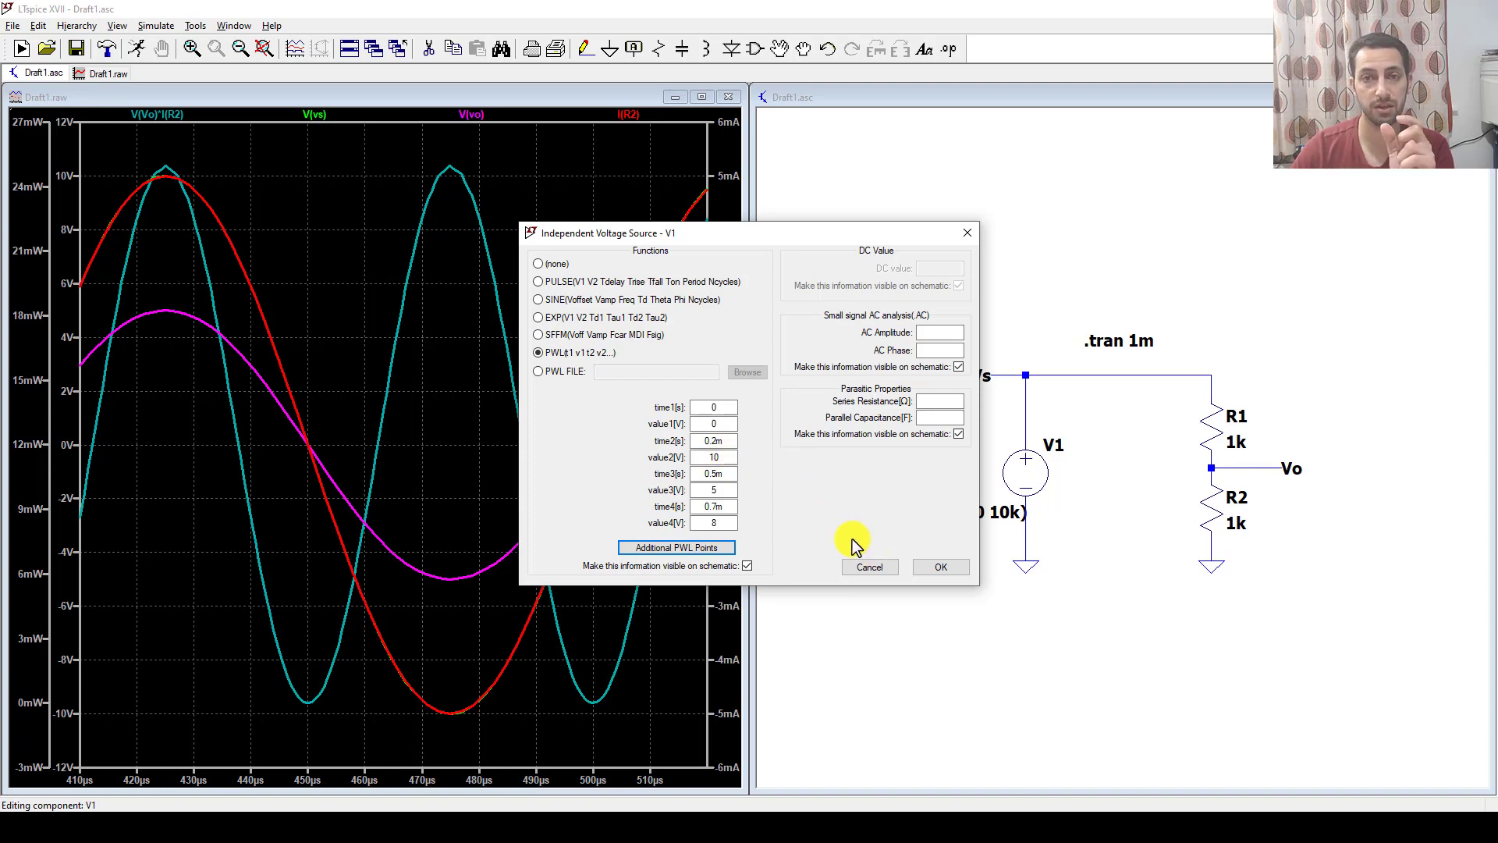
{"action": "left_click", "coordinate": [922, 563]}
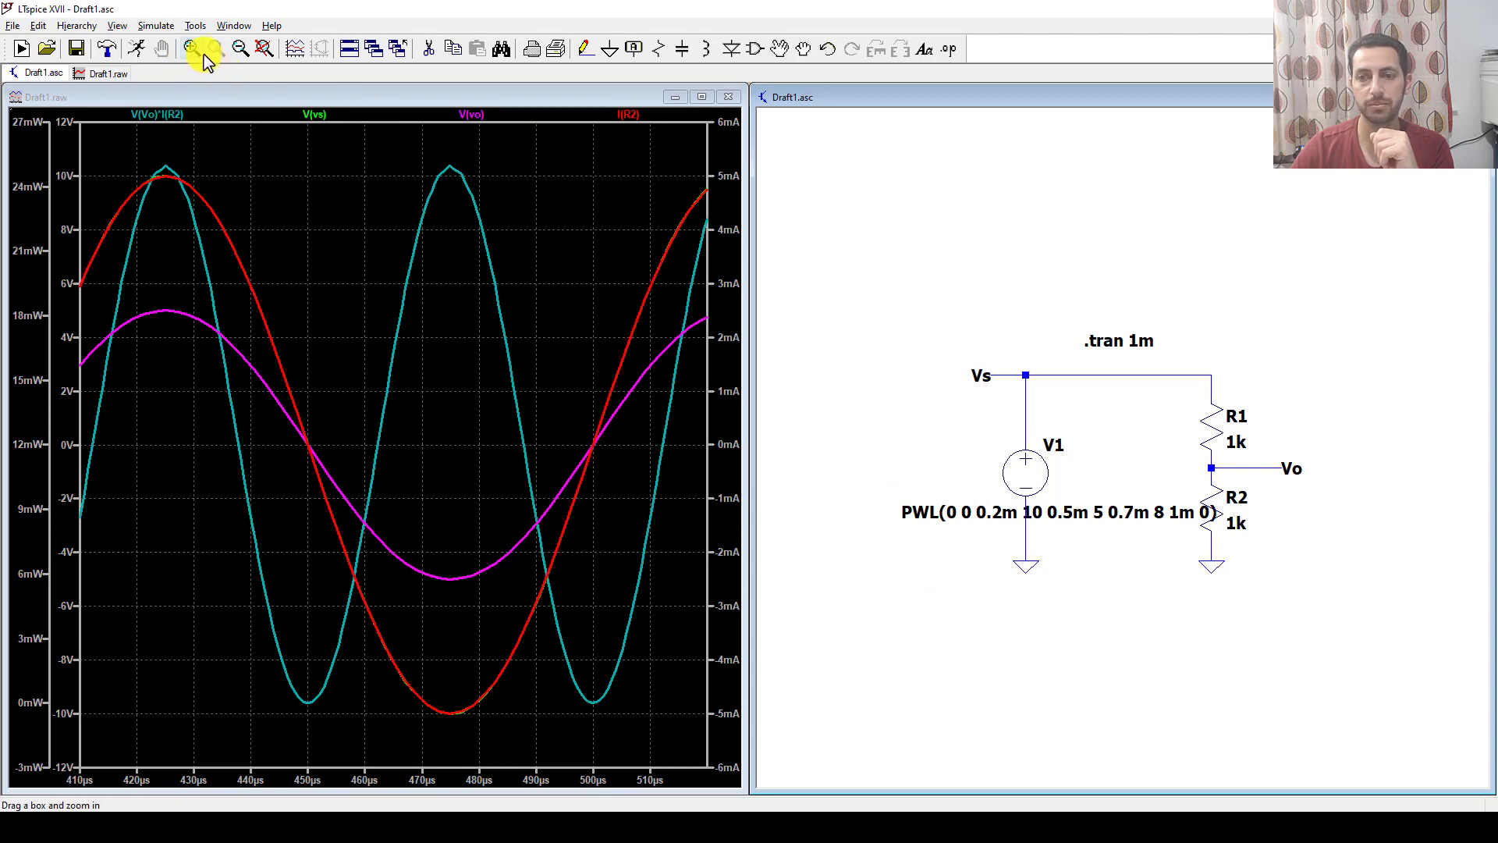
{"action": "left_click", "coordinate": [141, 48]}
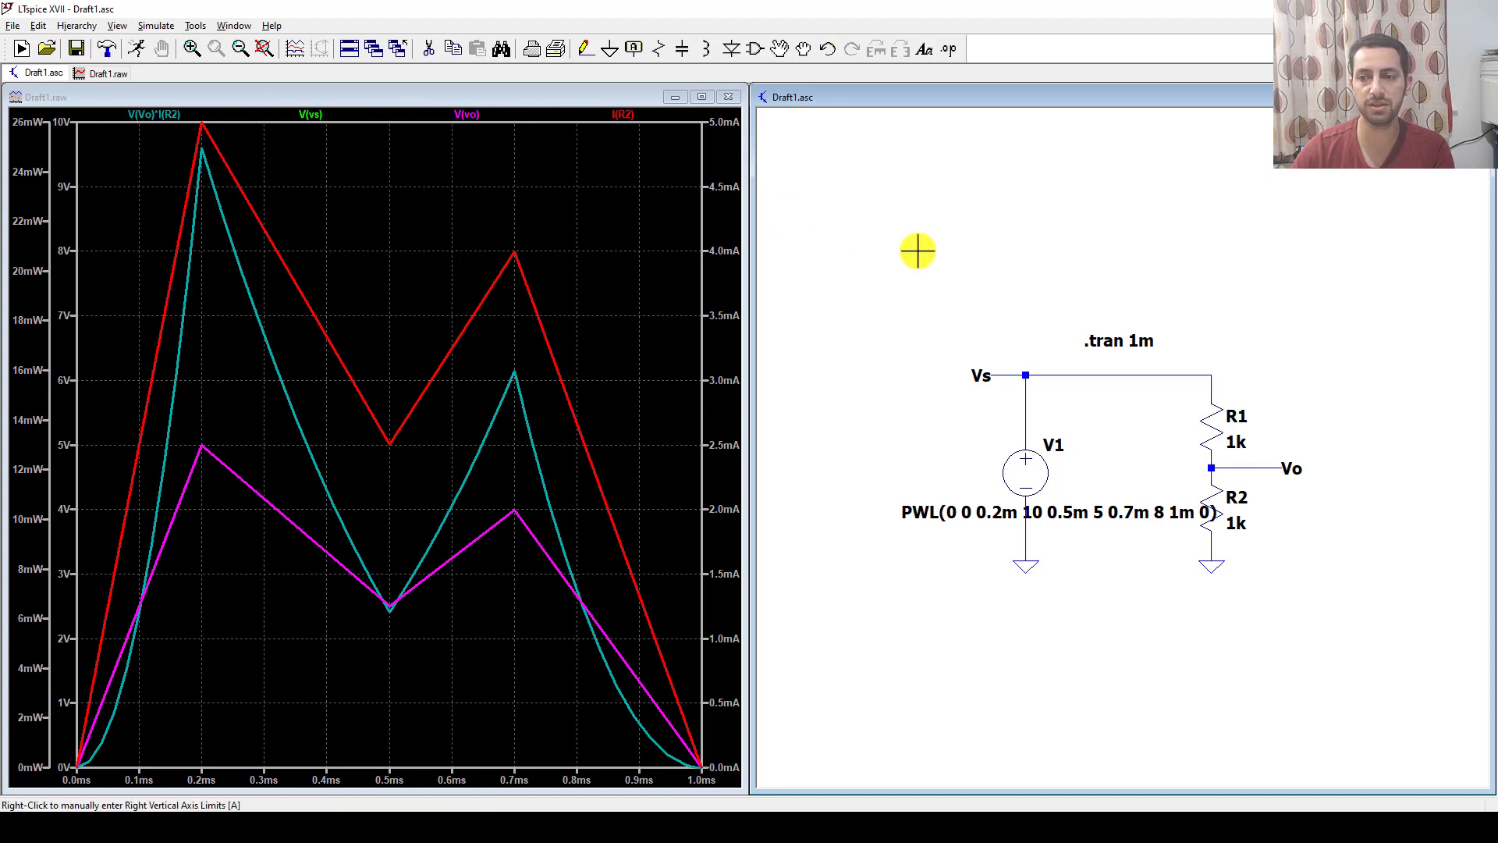
{"action": "left_click", "coordinate": [1014, 367]}
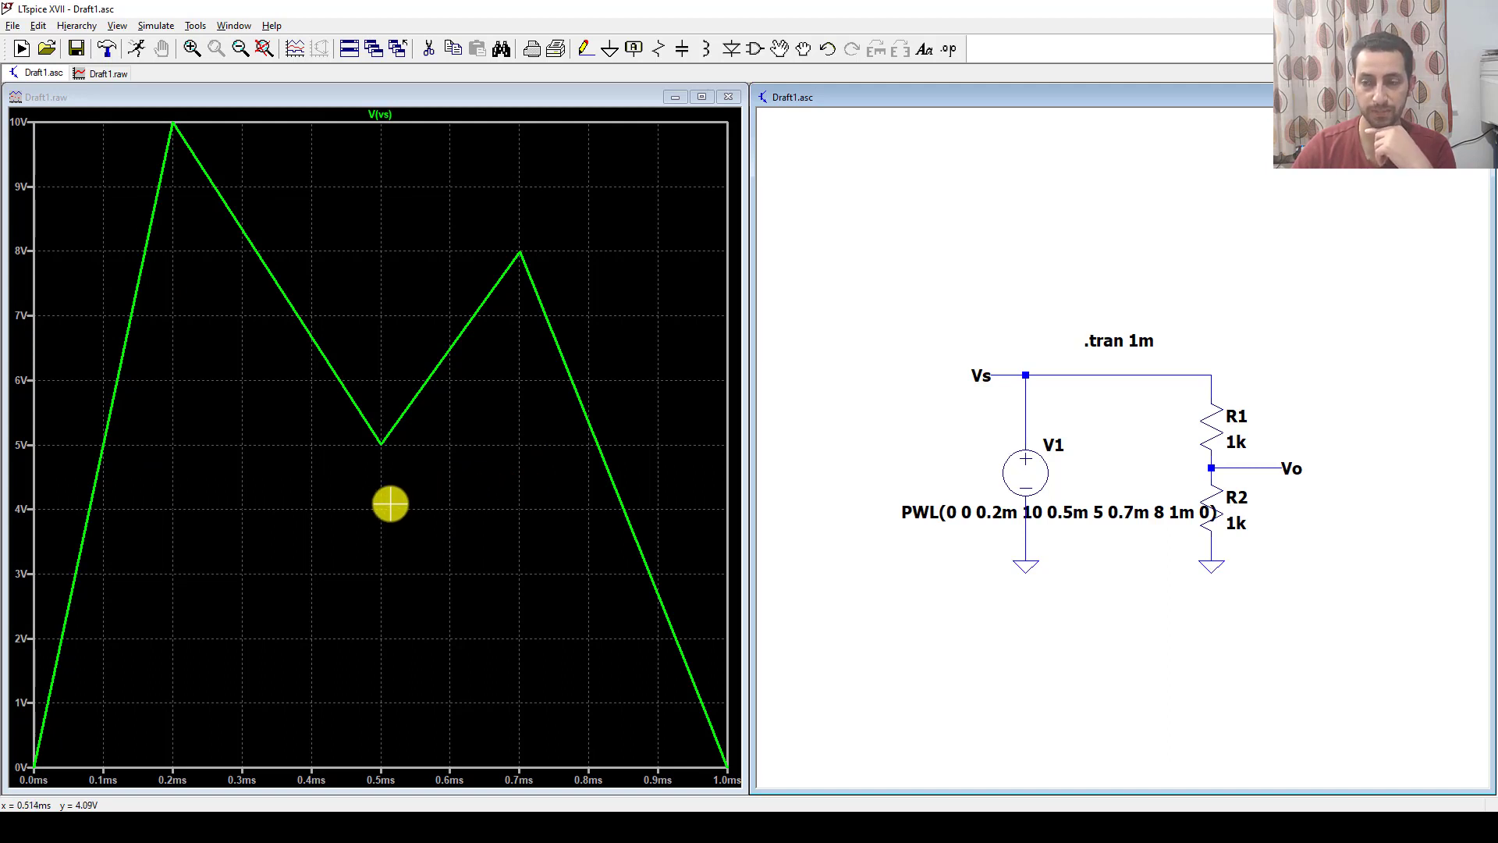
Set the transient analysis stop time to 10m and rerun the simulation.
{"action": "right_click", "coordinate": [1111, 340]}
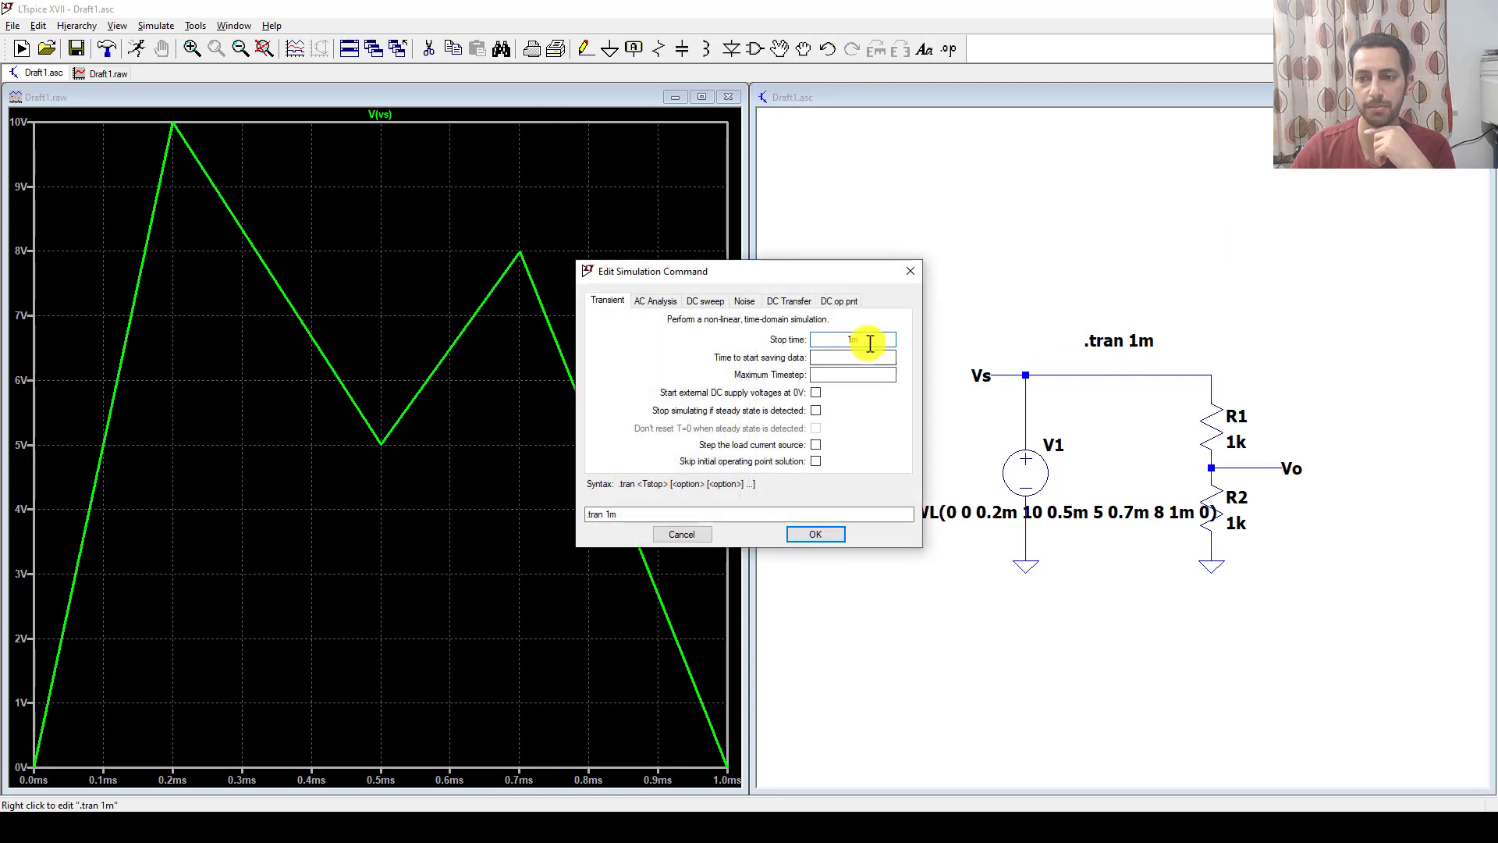
{"action": "left_click", "coordinate": [852, 340]}
{"action": "type", "text": "0"}
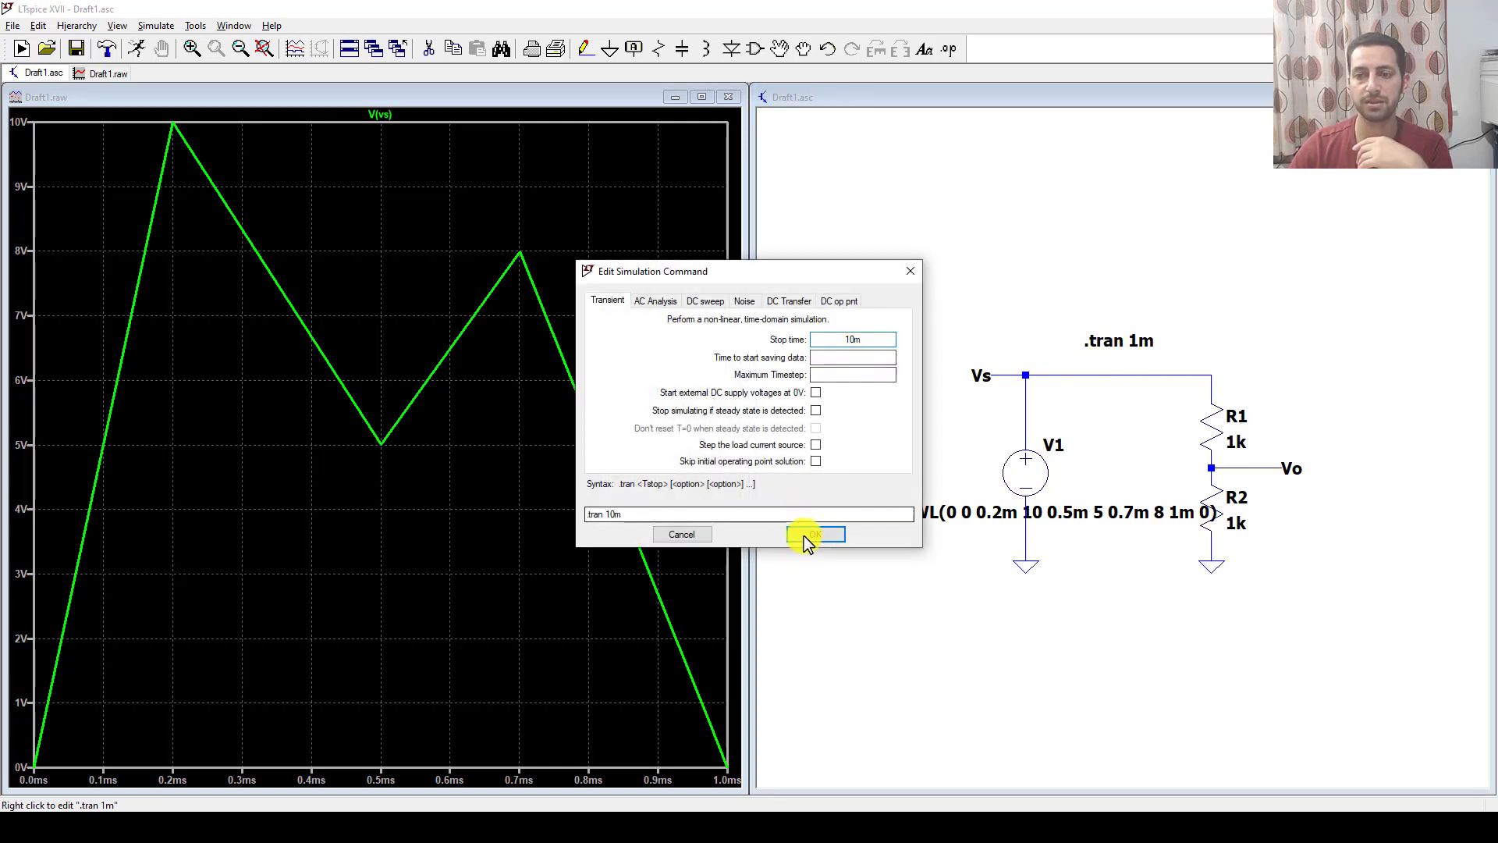
{"action": "left_click", "coordinate": [811, 535]}
{"action": "left_click", "coordinate": [21, 49]}
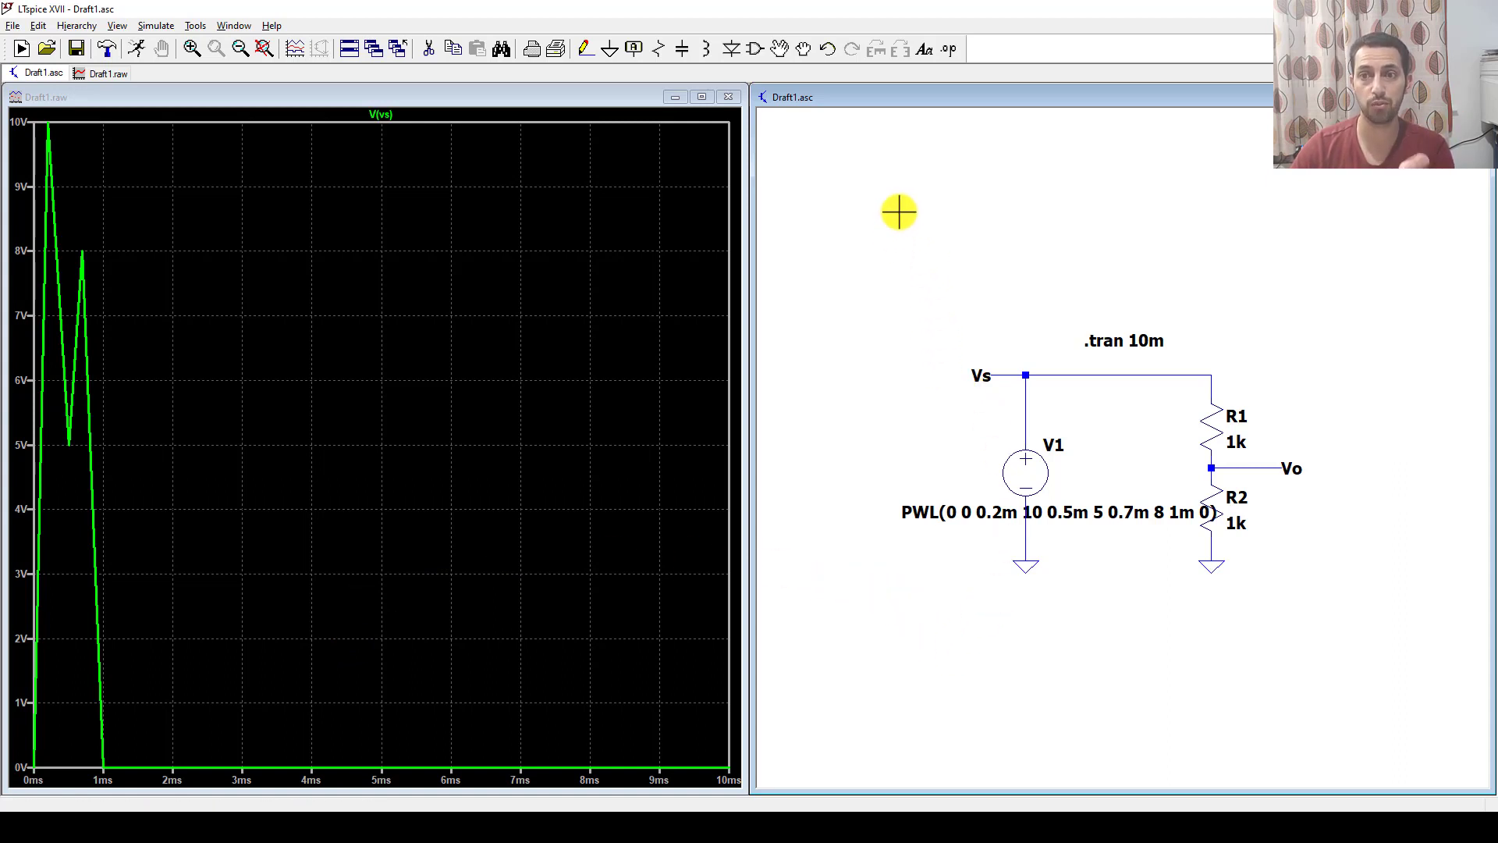
Move V1's PWL value text to the free space below the circuit's ground symbols.
{"action": "left_click", "coordinate": [802, 48]}
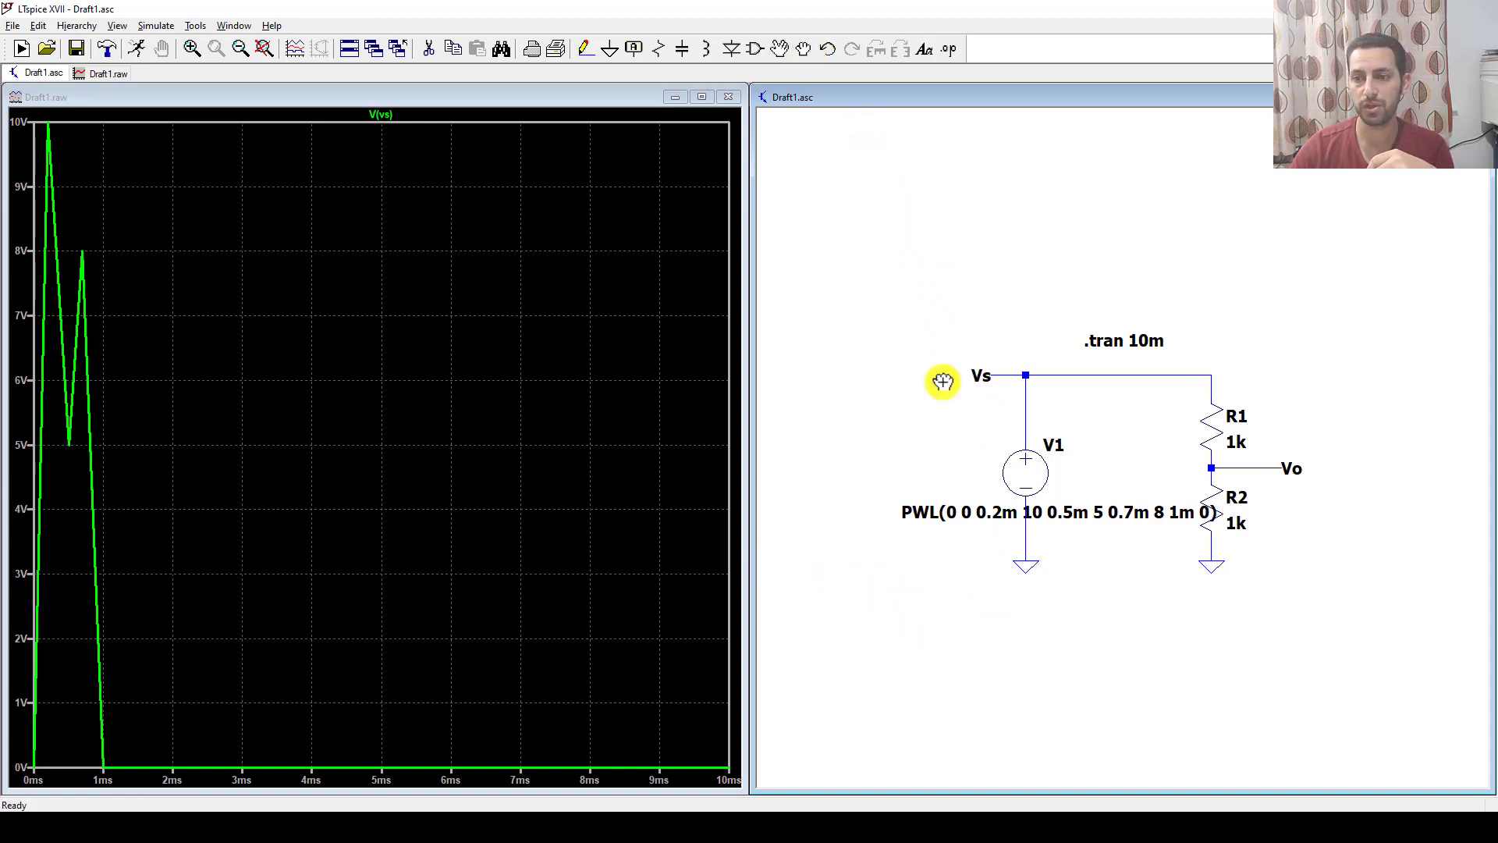
{"action": "left_click_drag", "start_coordinate": [957, 508], "coordinate": [986, 622]}
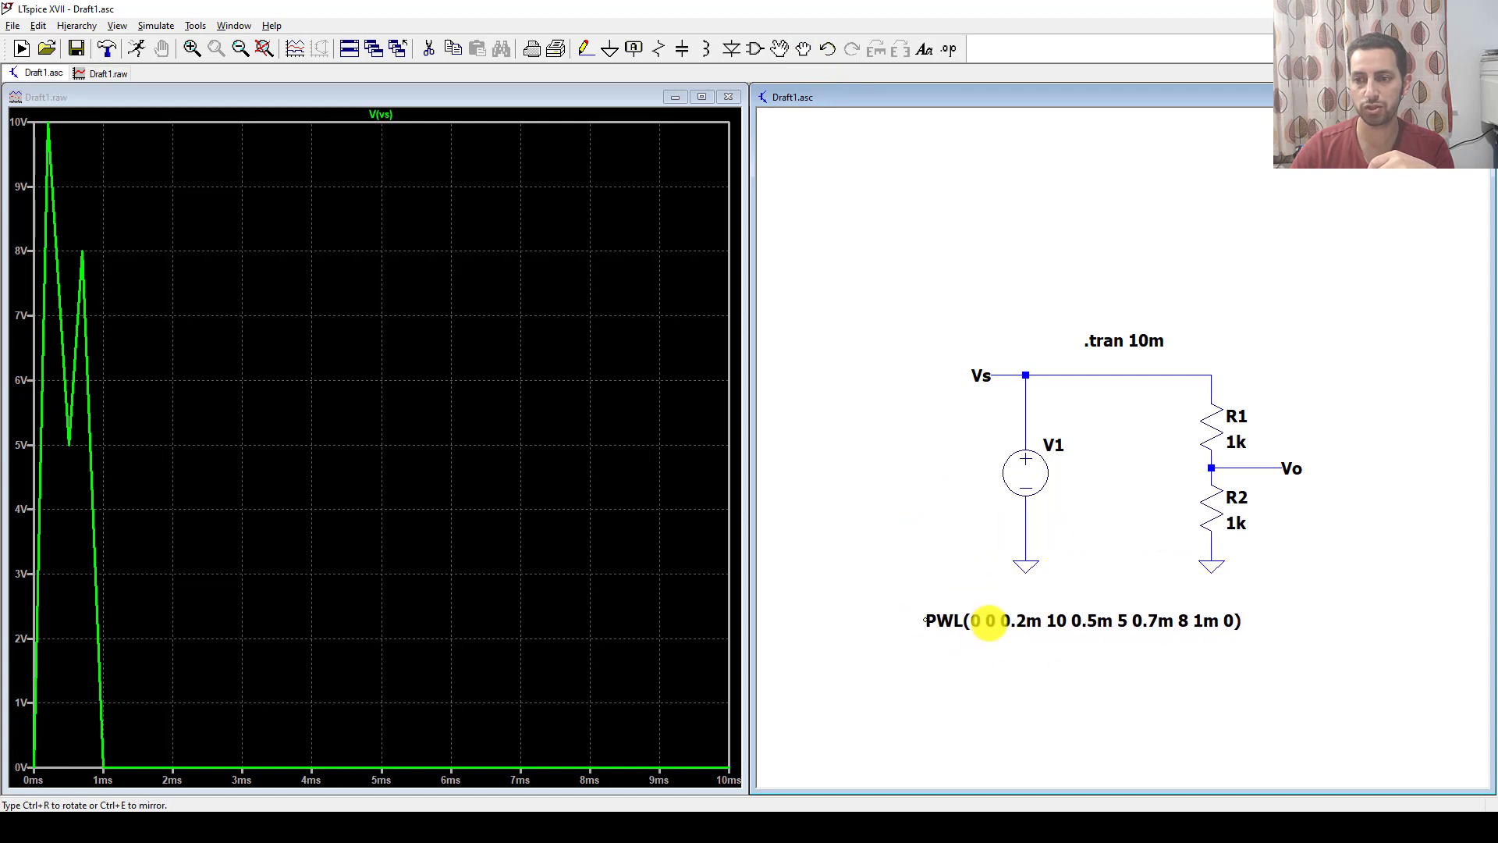
{"action": "key", "text": "Escape"}
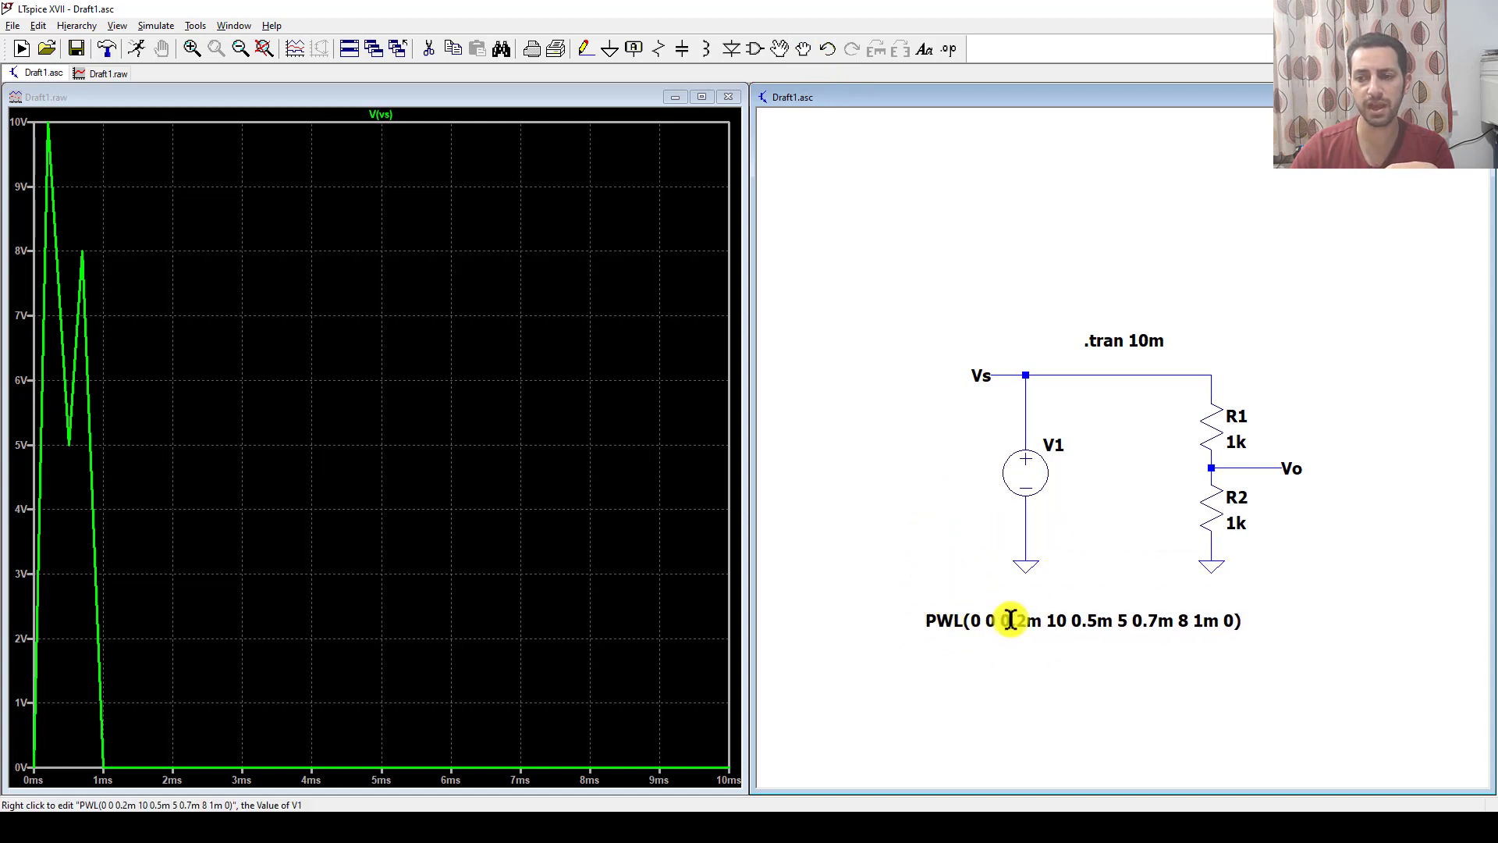
Make V1's waveform repeat endlessly by setting its value to "PWL Repeat Forever (0 0 0.2m 10 0.5m 5 0.7m 8 1m 0) EndRepeat".
{"action": "right_click", "coordinate": [1011, 620]}
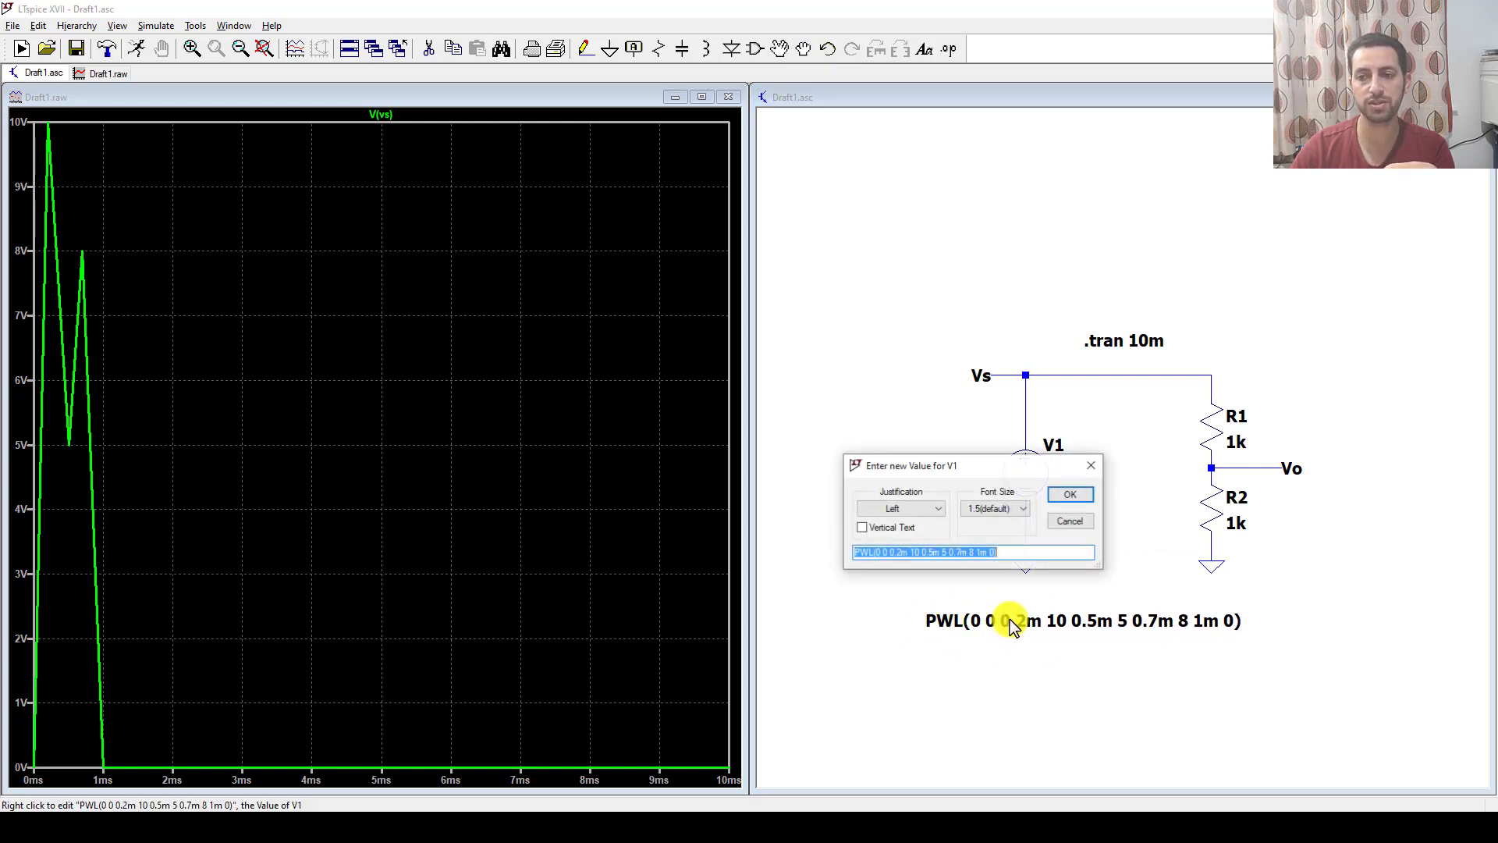
{"action": "left_click", "coordinate": [895, 552]}
{"action": "left_click_drag", "start_coordinate": [1011, 552], "coordinate": [835, 554]}
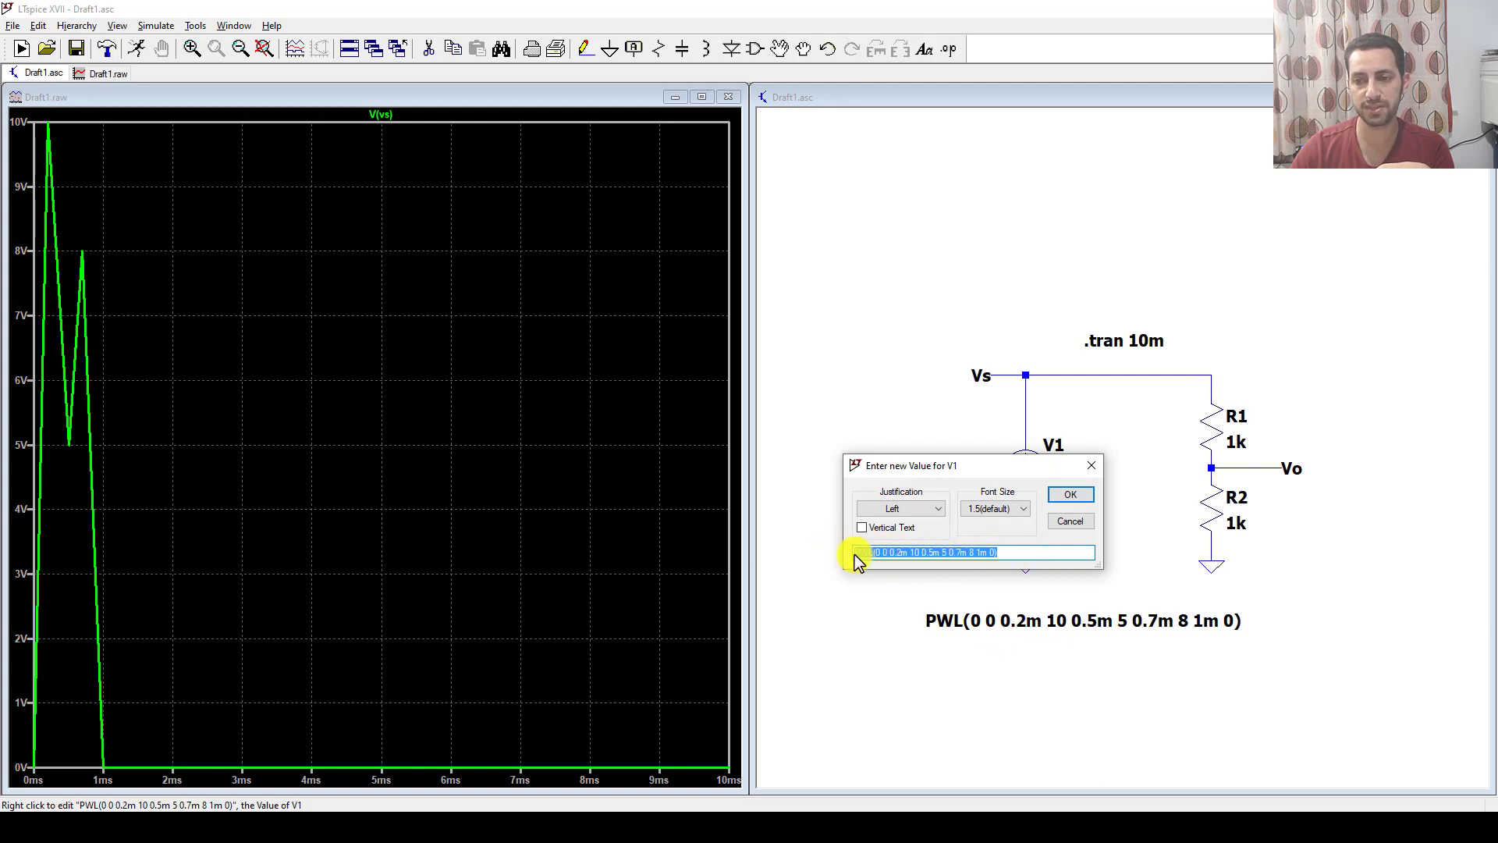
{"action": "left_click", "coordinate": [882, 553]}
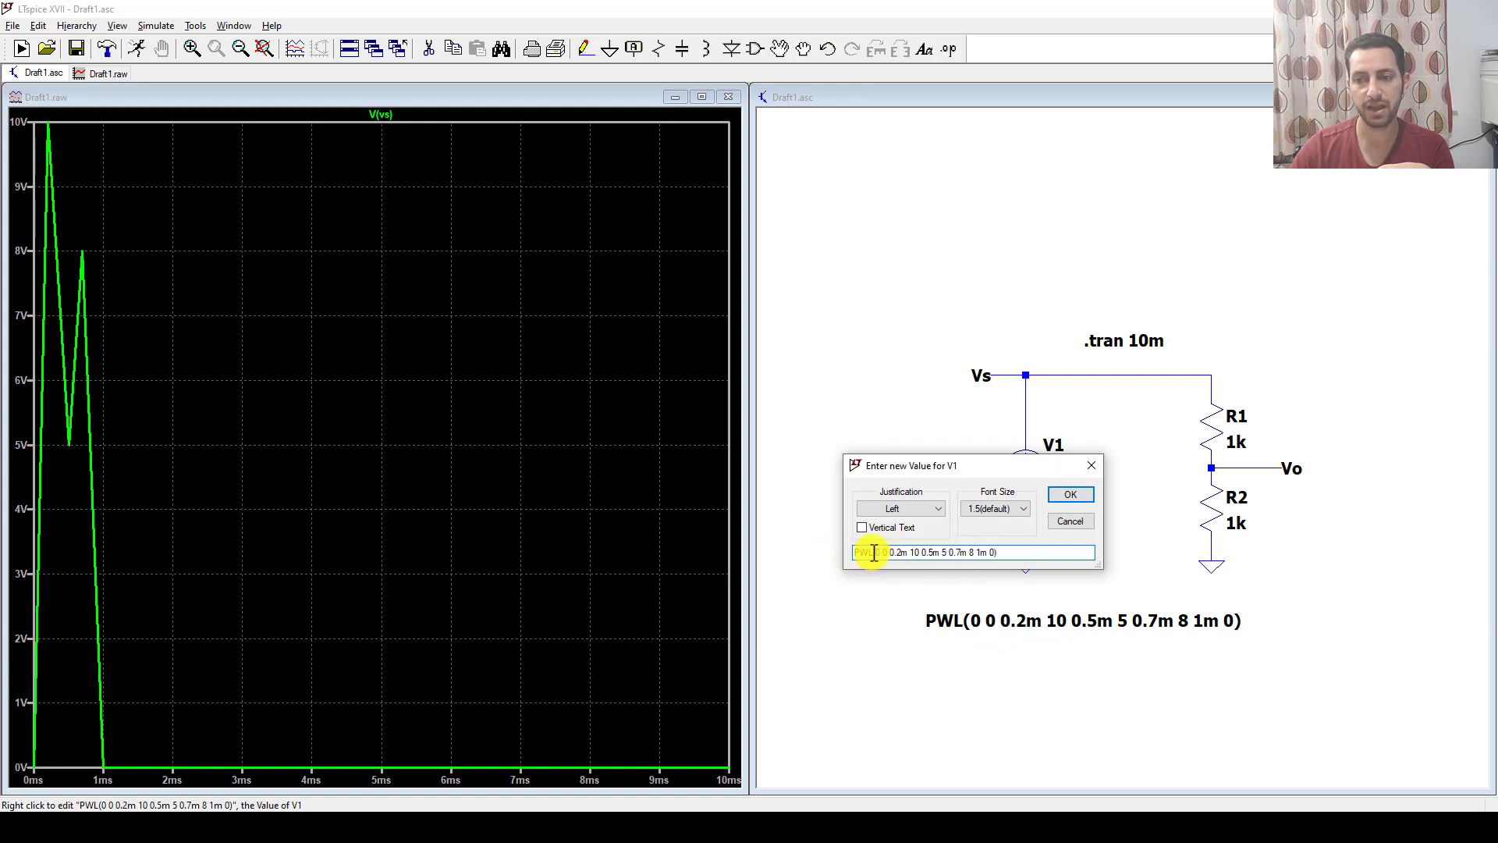
{"action": "left_click", "coordinate": [873, 552]}
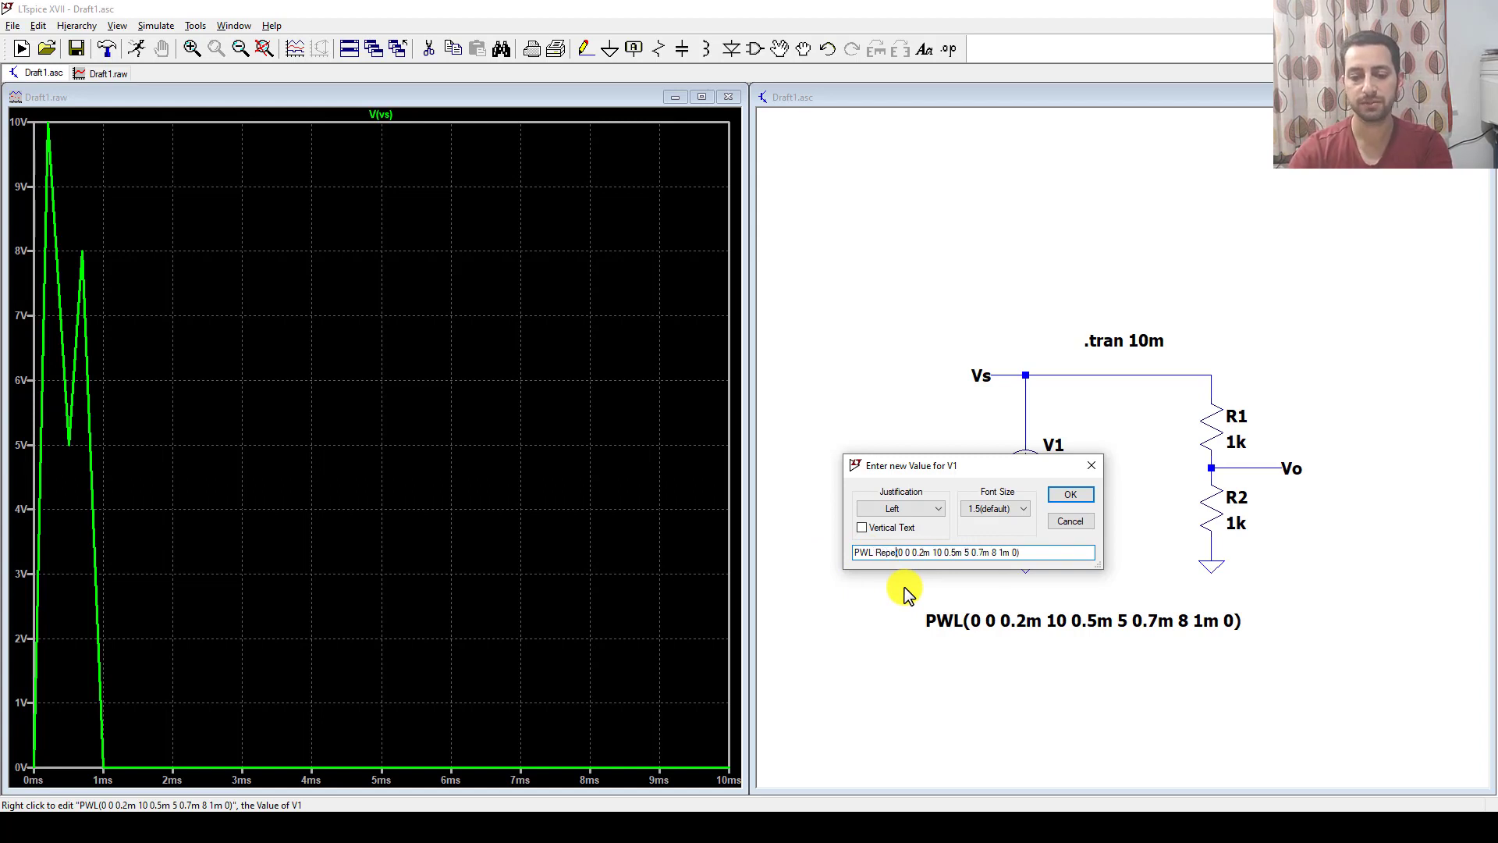
{"action": "type", "text": "Repeat Forever"}
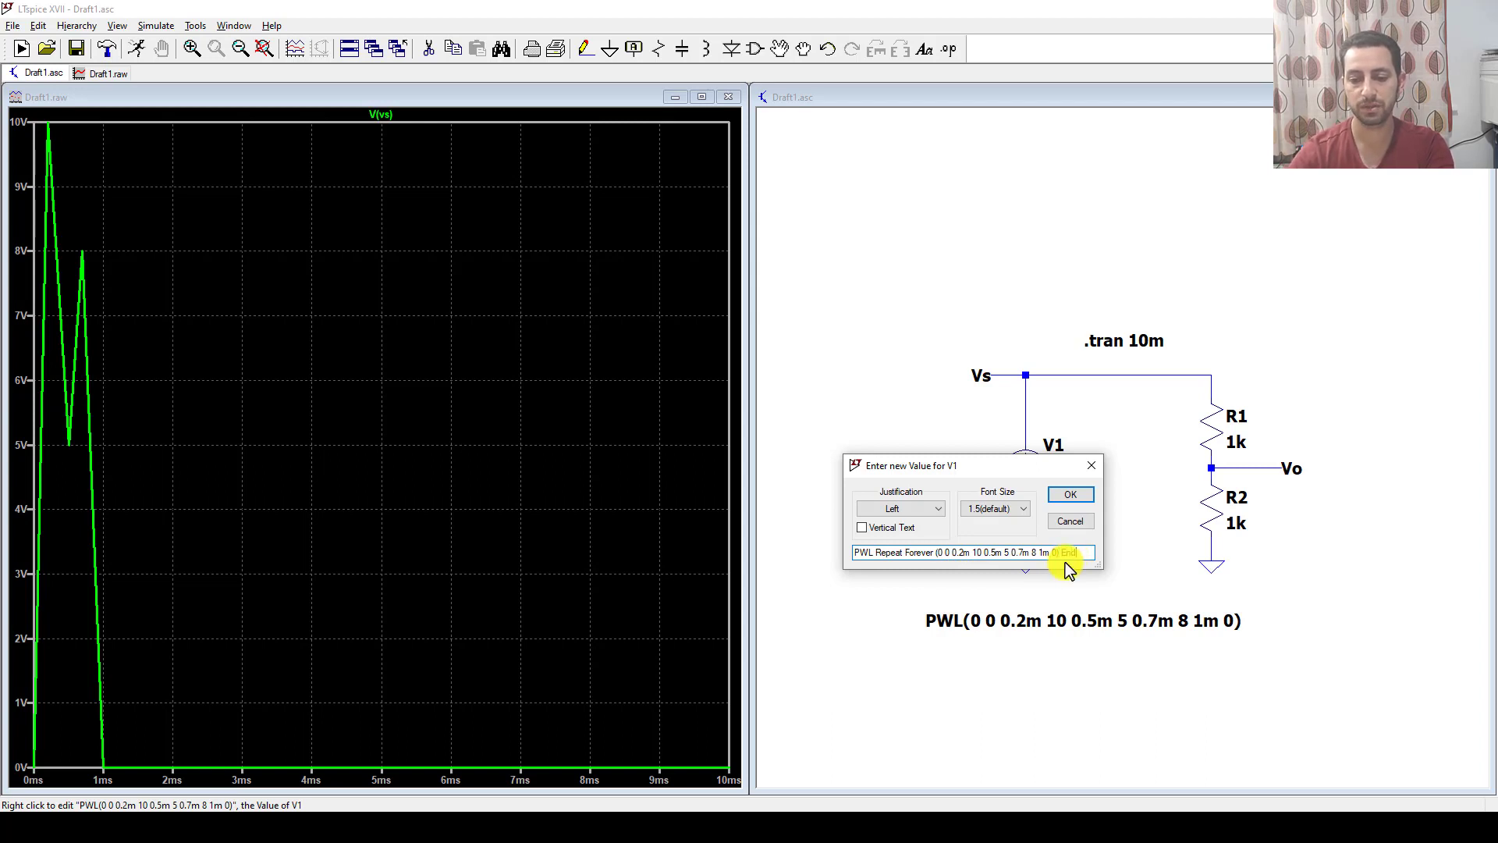
{"action": "type", "text": "Repeat"}
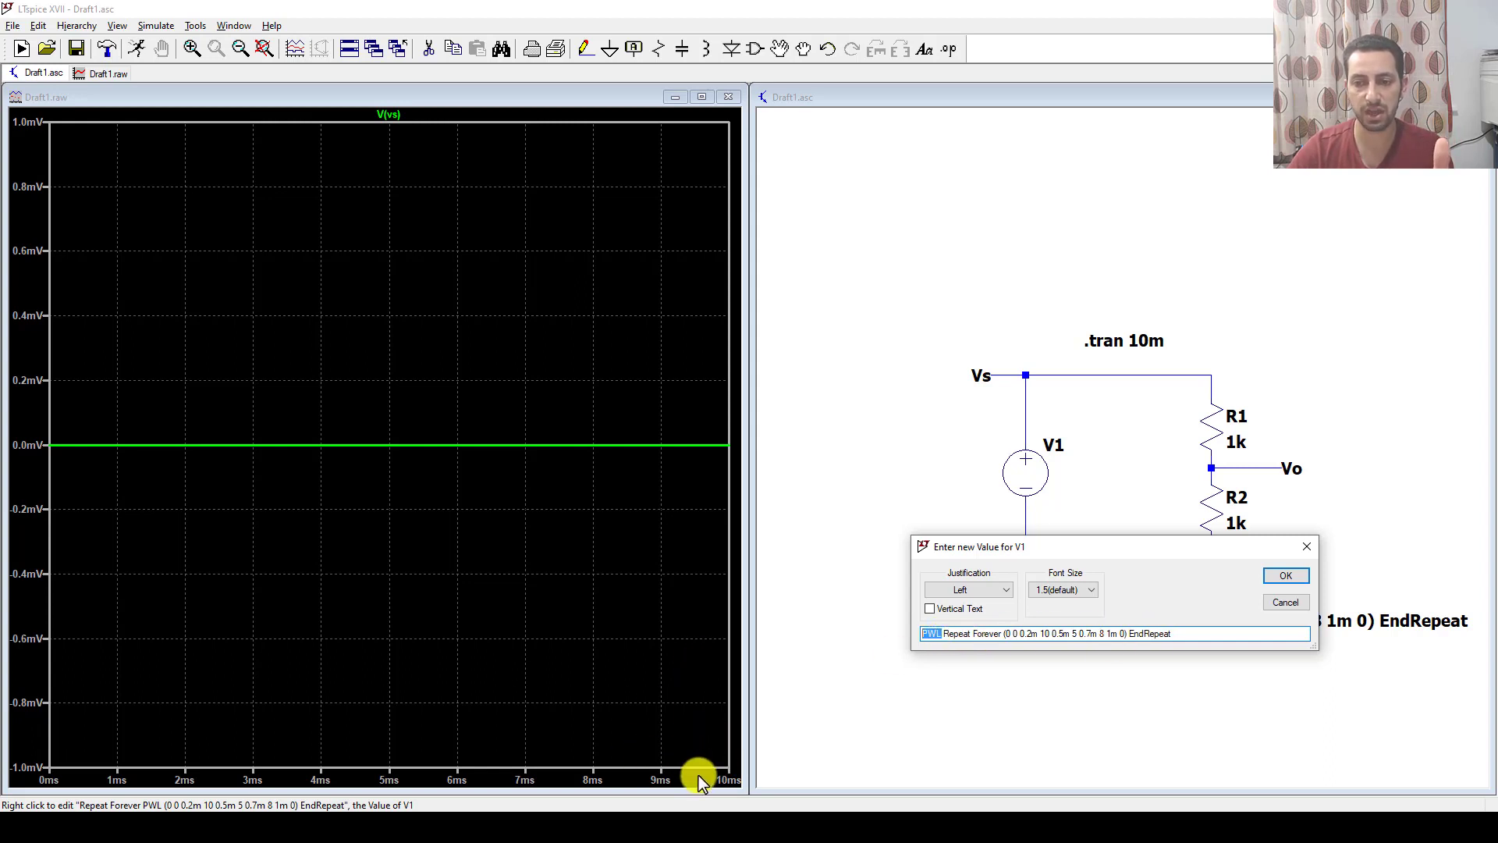
{"action": "left_click", "coordinate": [1286, 577]}
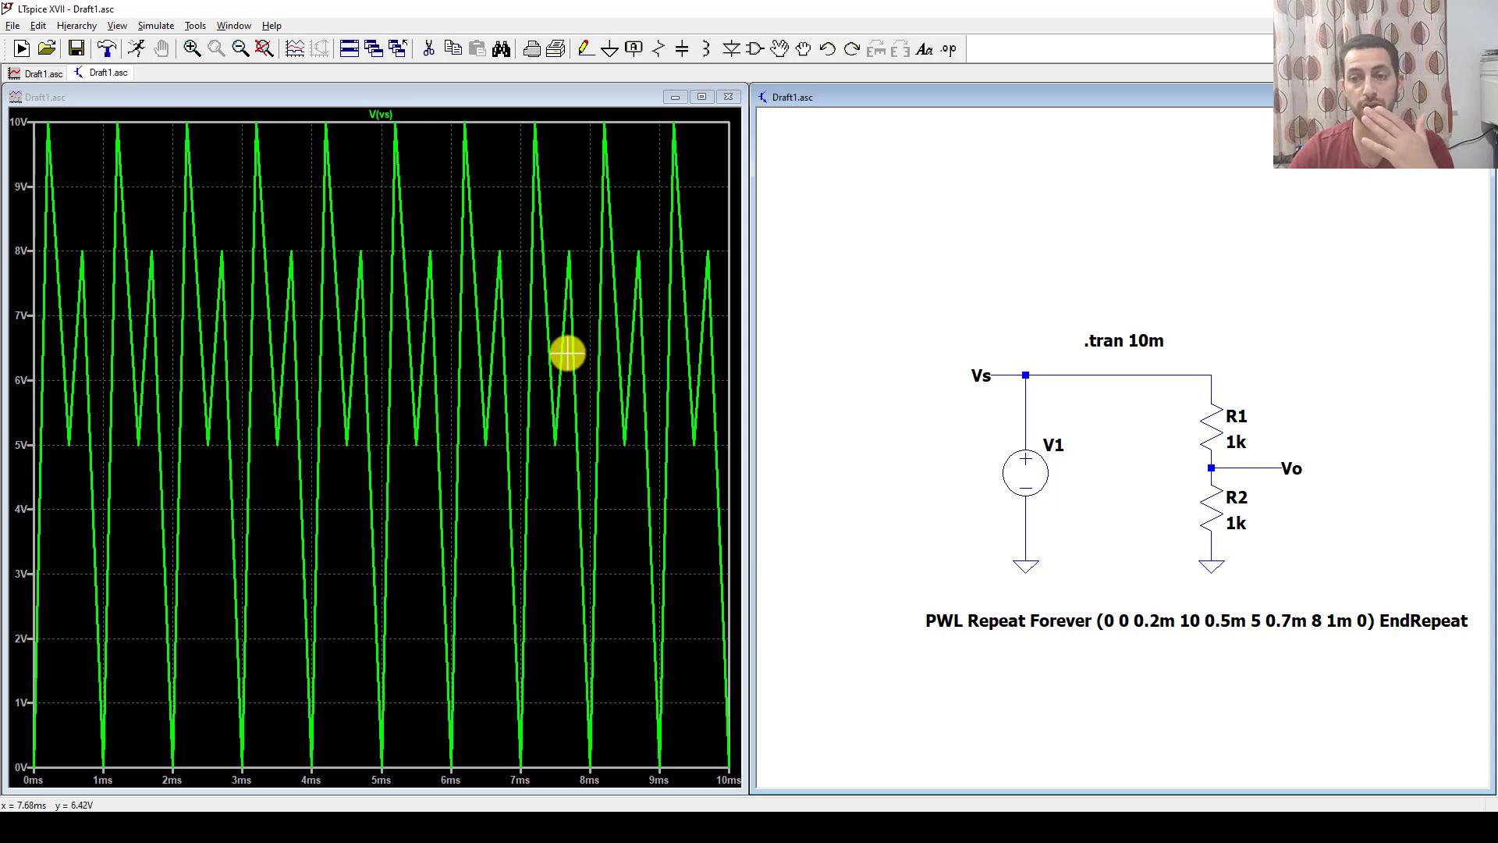
Limit V1's waveform to five repetitions by replacing "Forever" with "For 5" in its value, and rerun the simulation.
{"action": "right_click", "coordinate": [1063, 617]}
{"action": "left_click", "coordinate": [977, 634]}
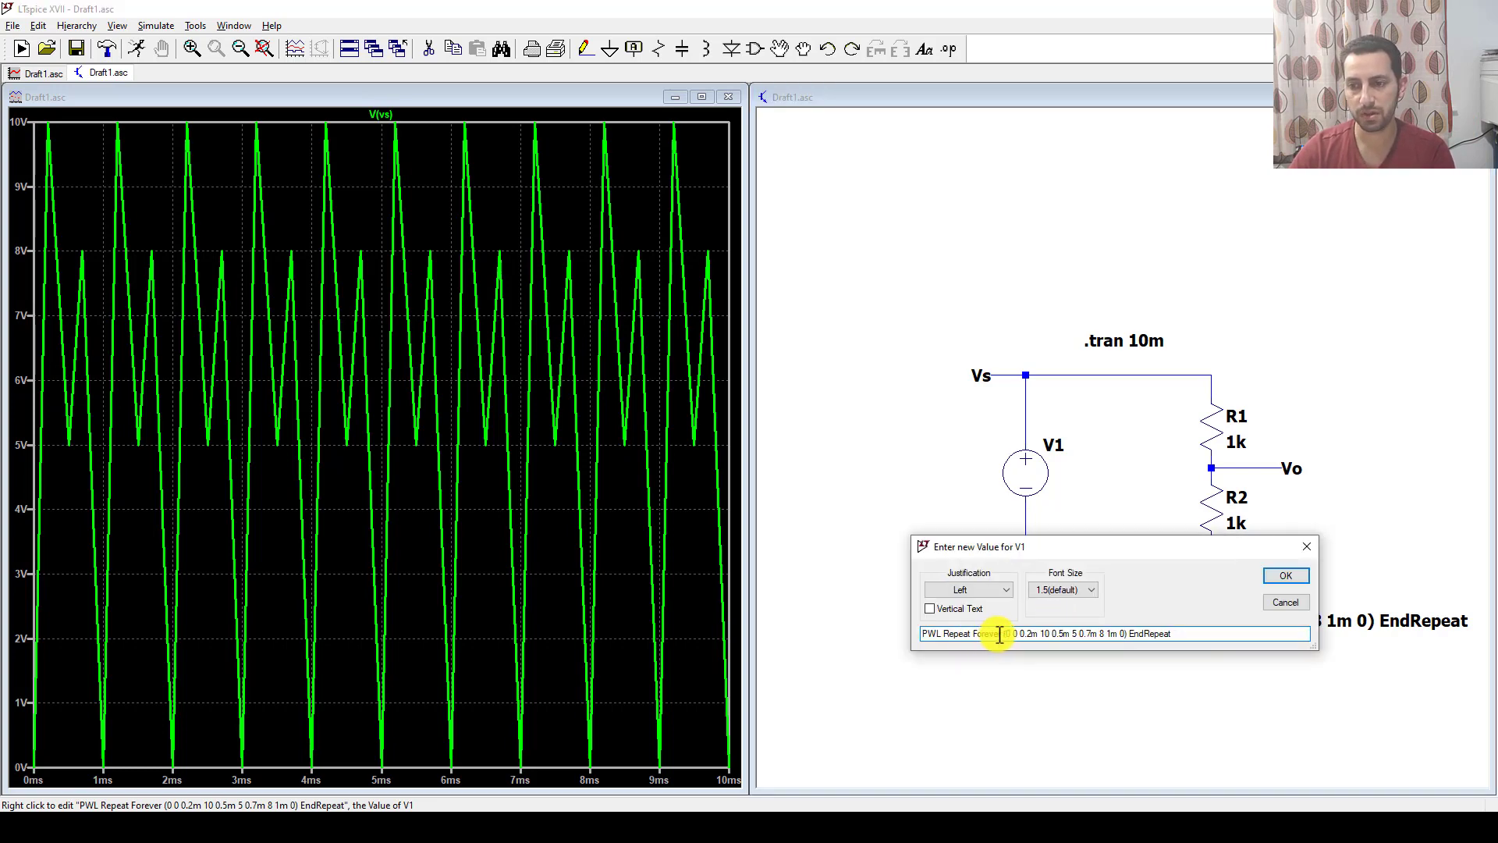
{"action": "left_click", "coordinate": [999, 634]}
{"action": "key", "text": "BackSpace"}
{"action": "key", "text": "BackSpace"}
{"action": "key", "text": "BackSpace"}
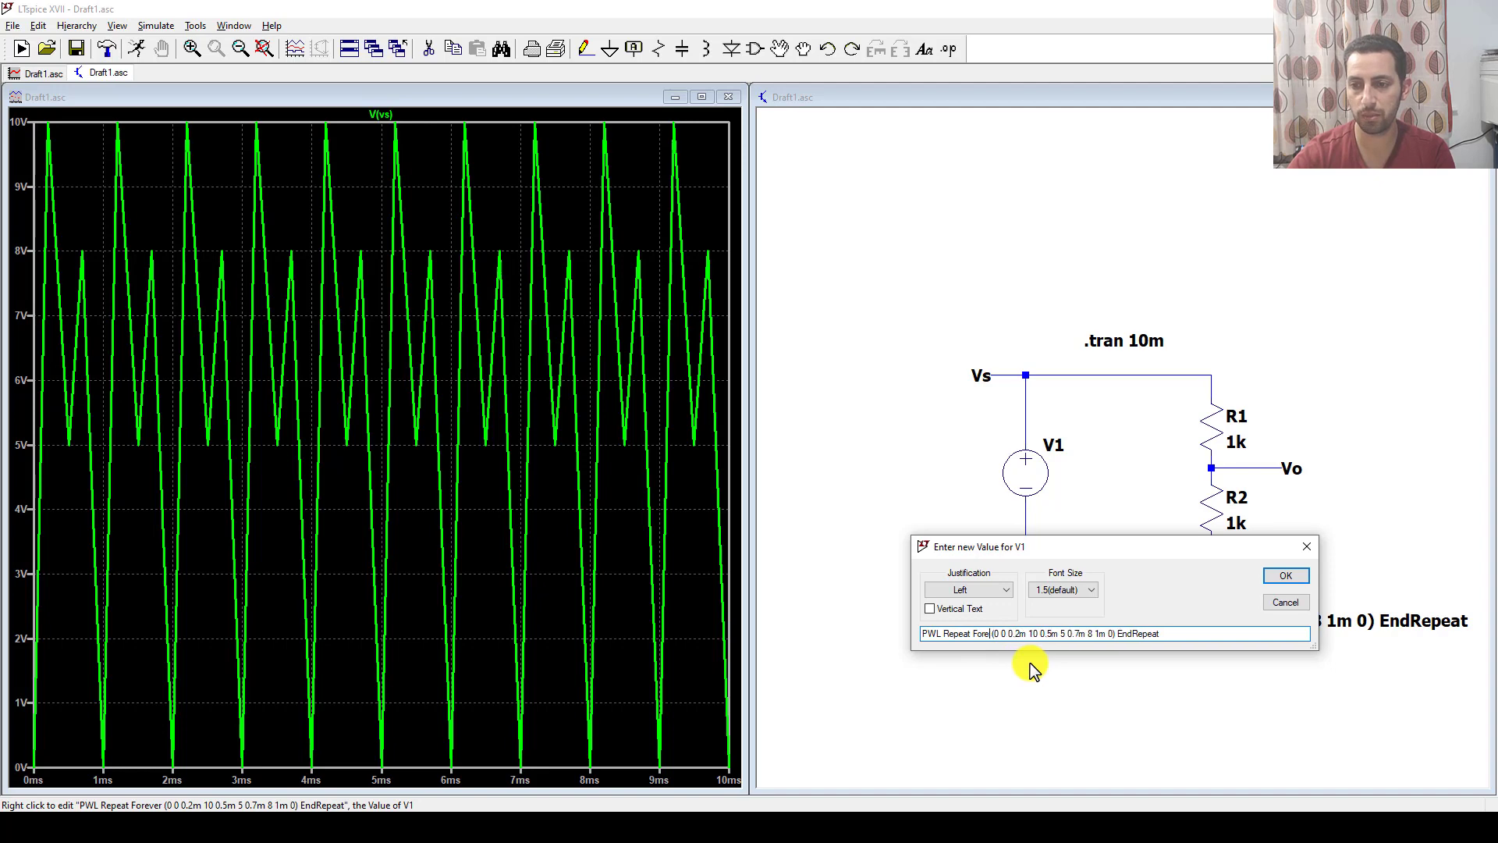
{"action": "key", "text": "BackSpace"}
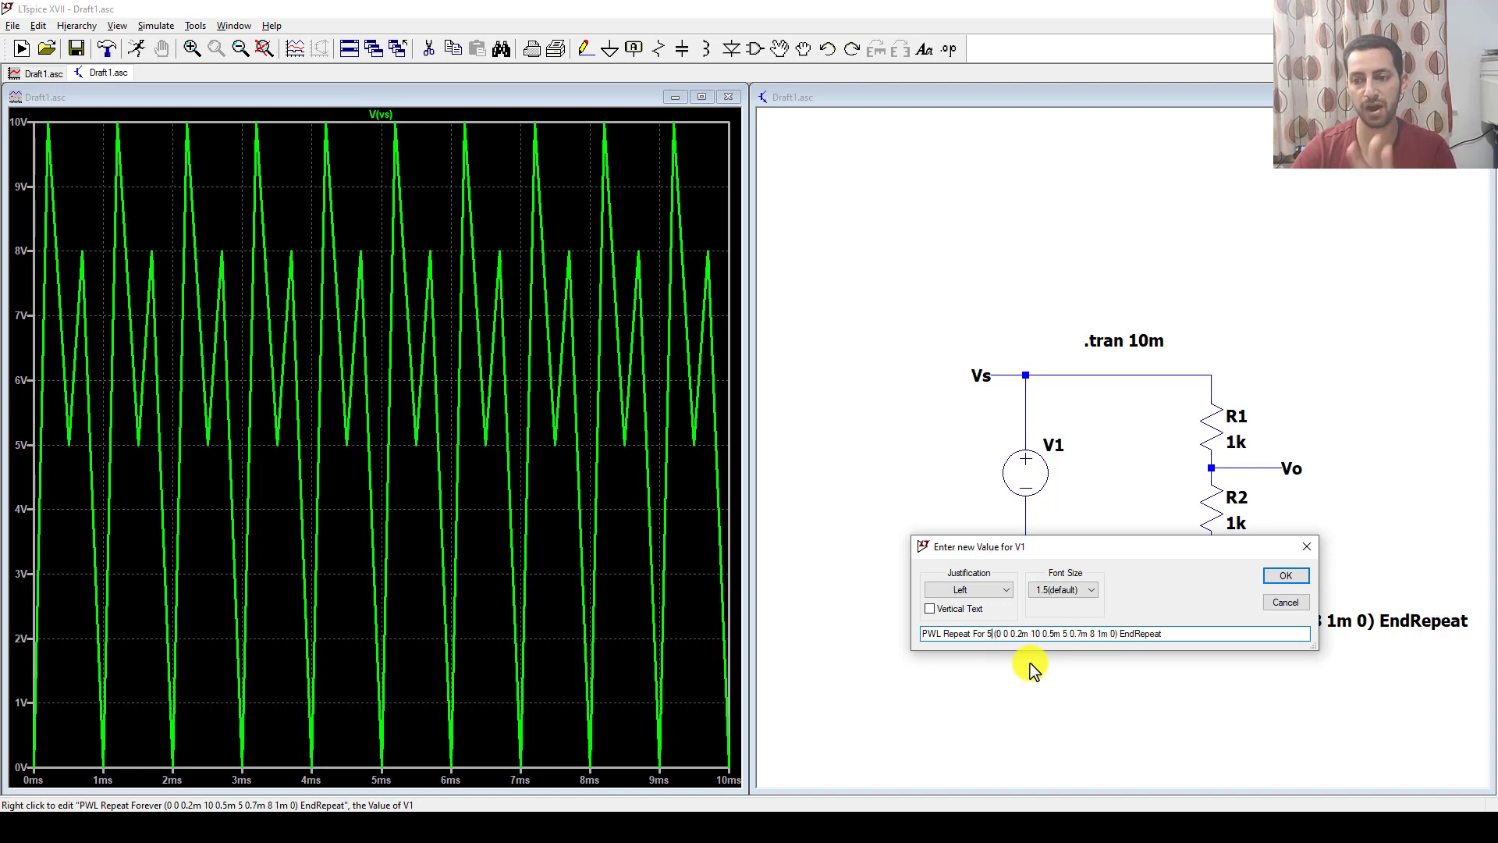
{"action": "left_click", "coordinate": [1286, 577]}
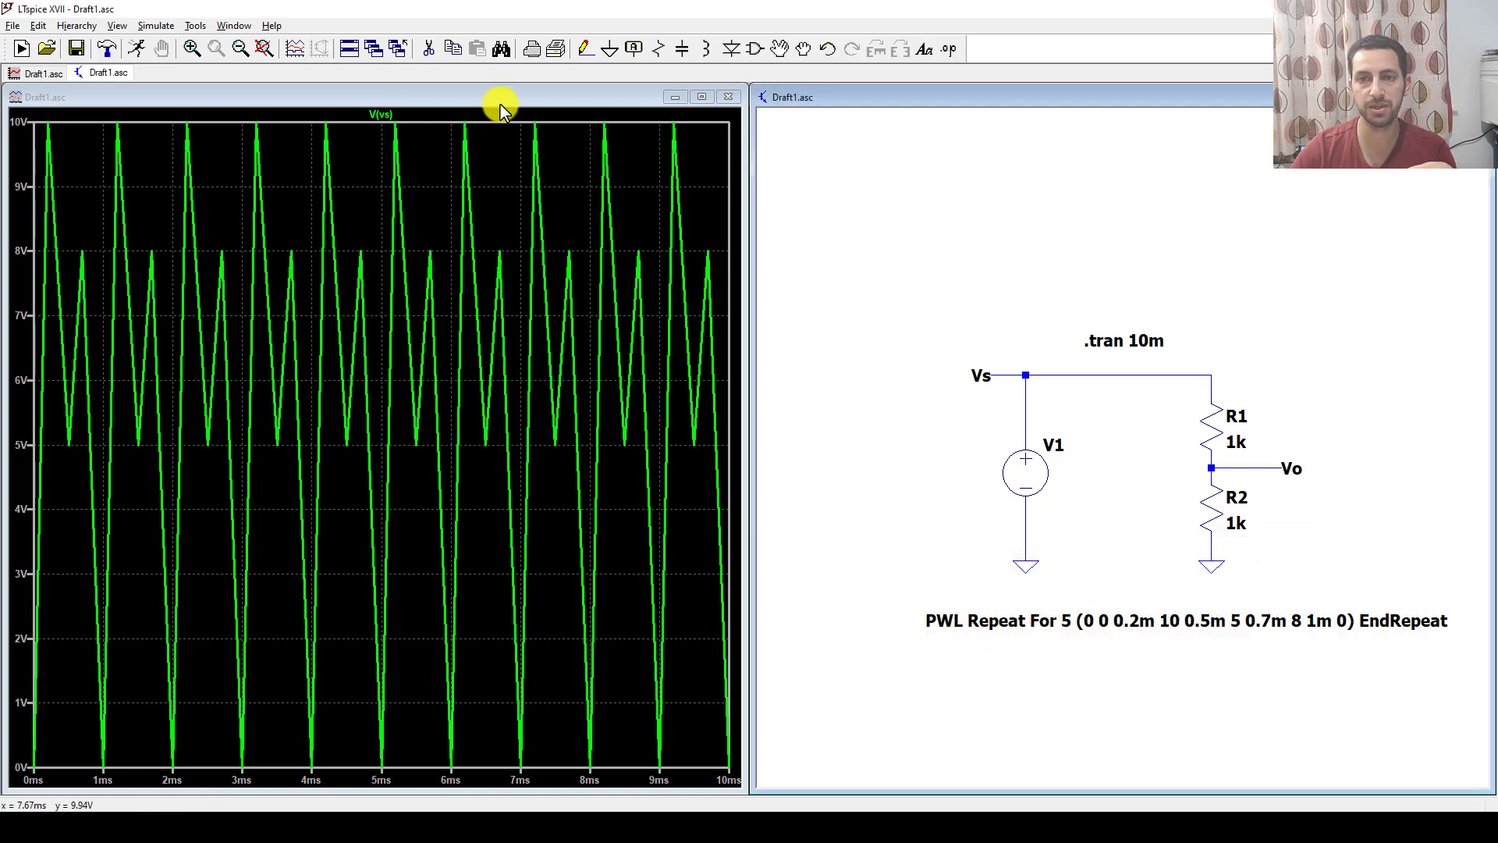
{"action": "left_click", "coordinate": [139, 53]}
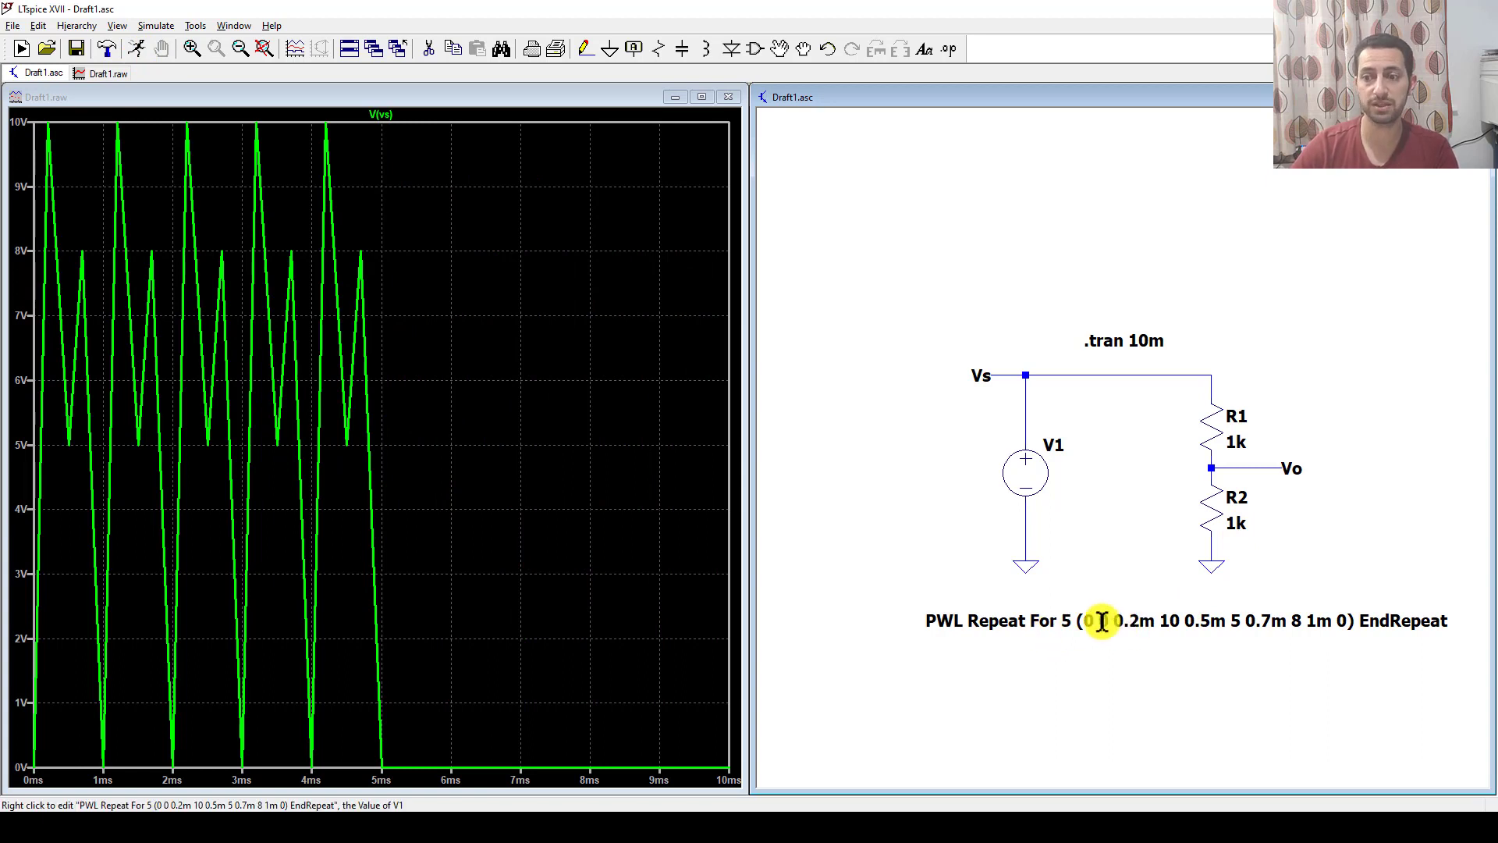
Try running the simulation with the word "For" removed from V1's value, leaving "PWL Repeat 5" before the points.
{"action": "right_click", "coordinate": [1053, 621]}
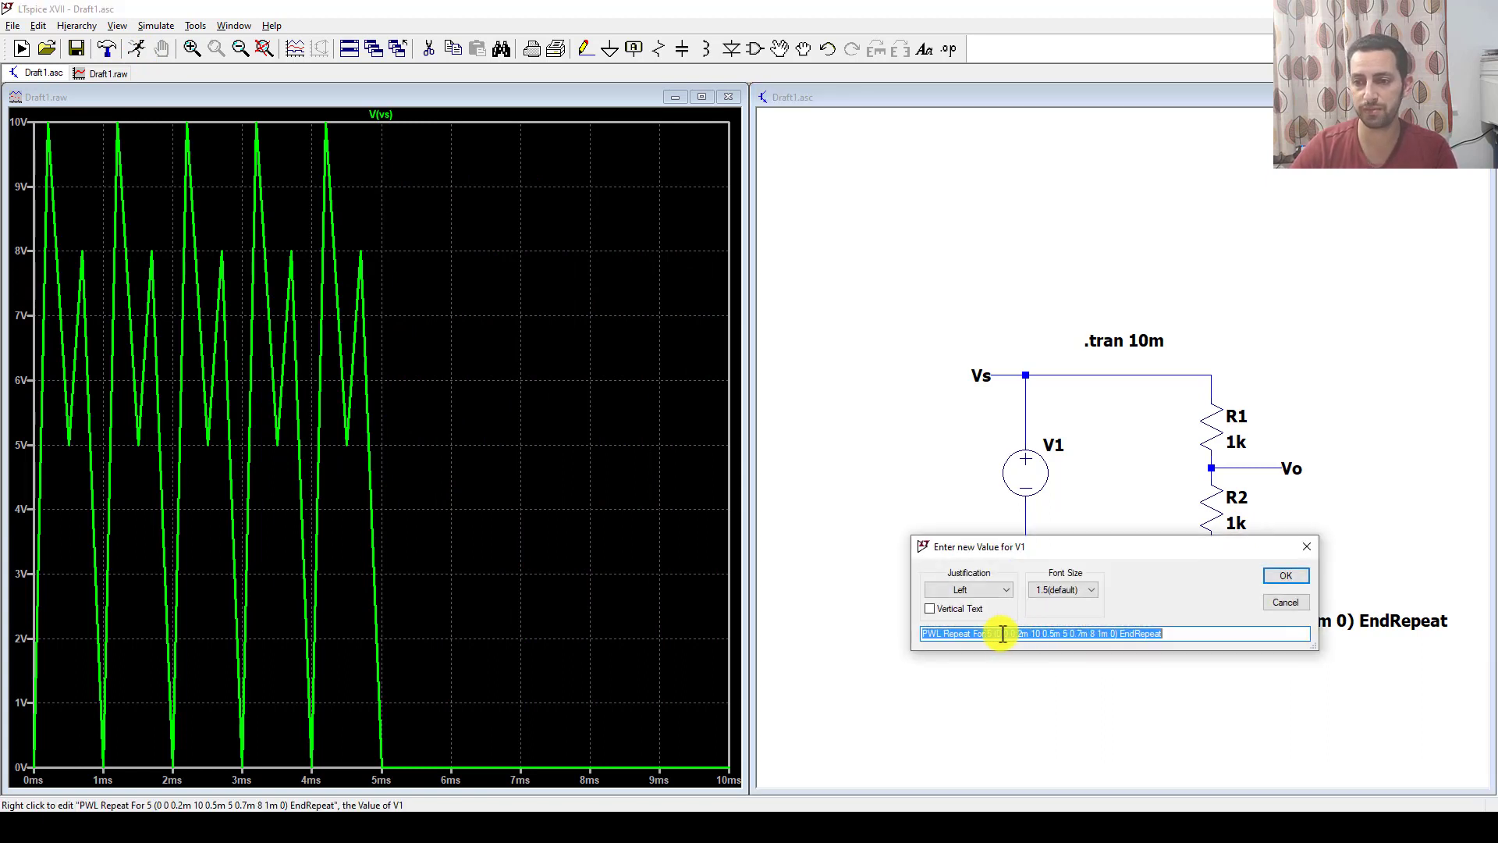
{"action": "double_click", "coordinate": [979, 634]}
{"action": "key", "text": "Delete"}
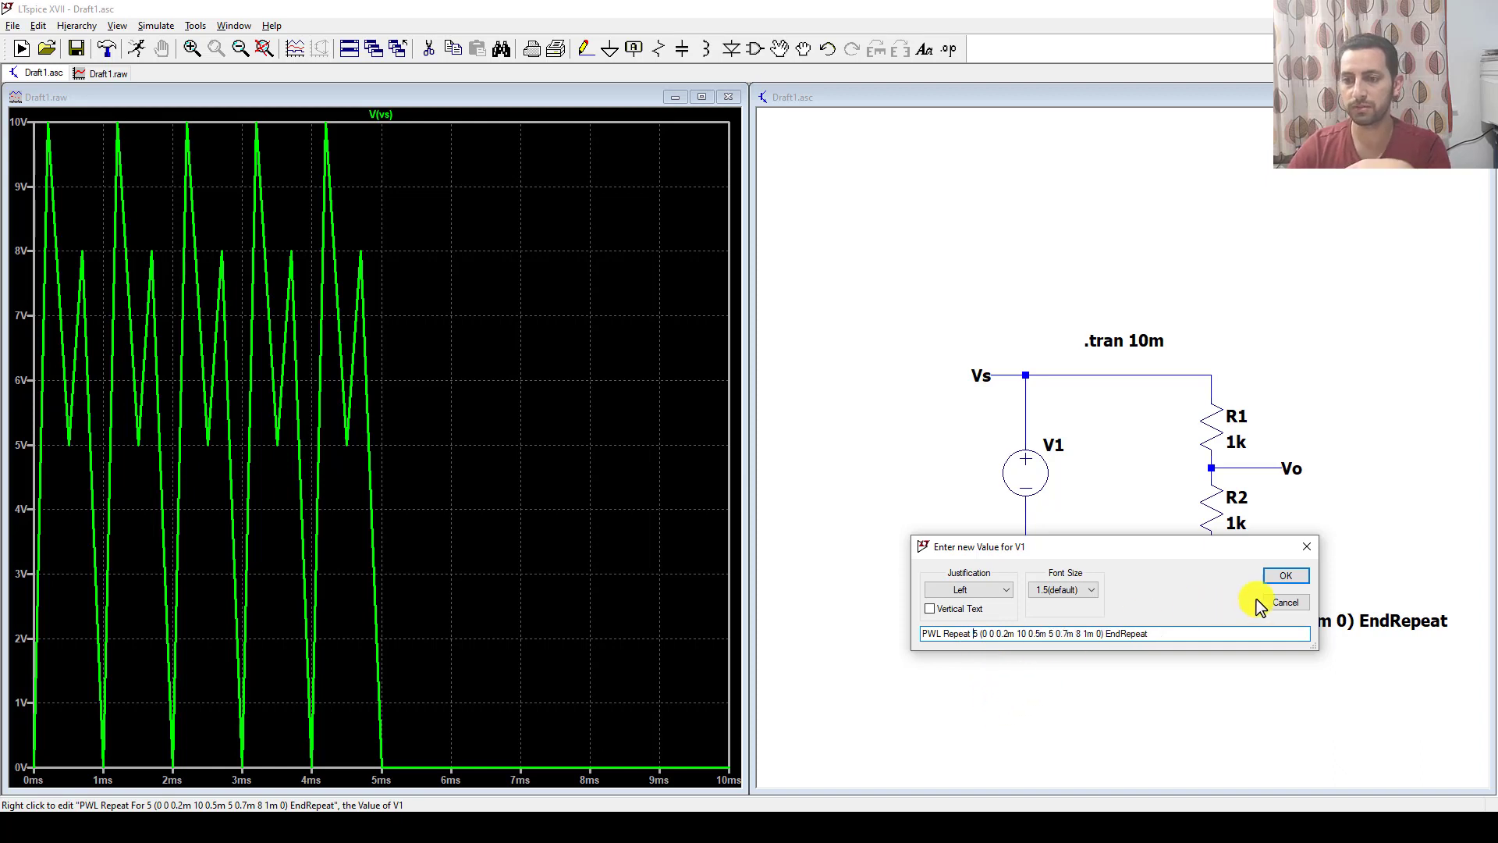
{"action": "left_click", "coordinate": [1283, 578]}
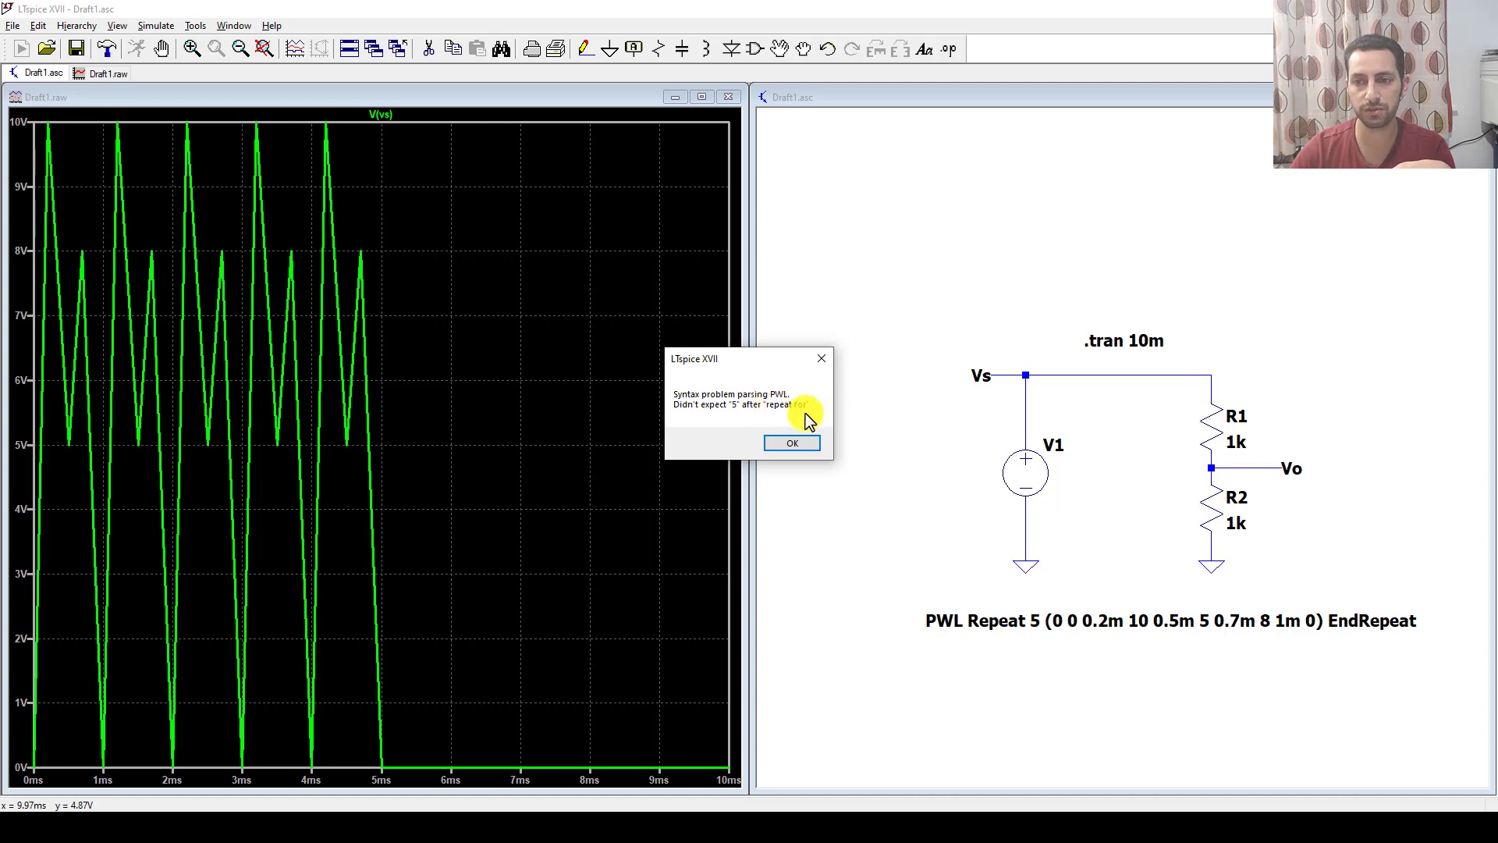
{"action": "left_click", "coordinate": [792, 442]}
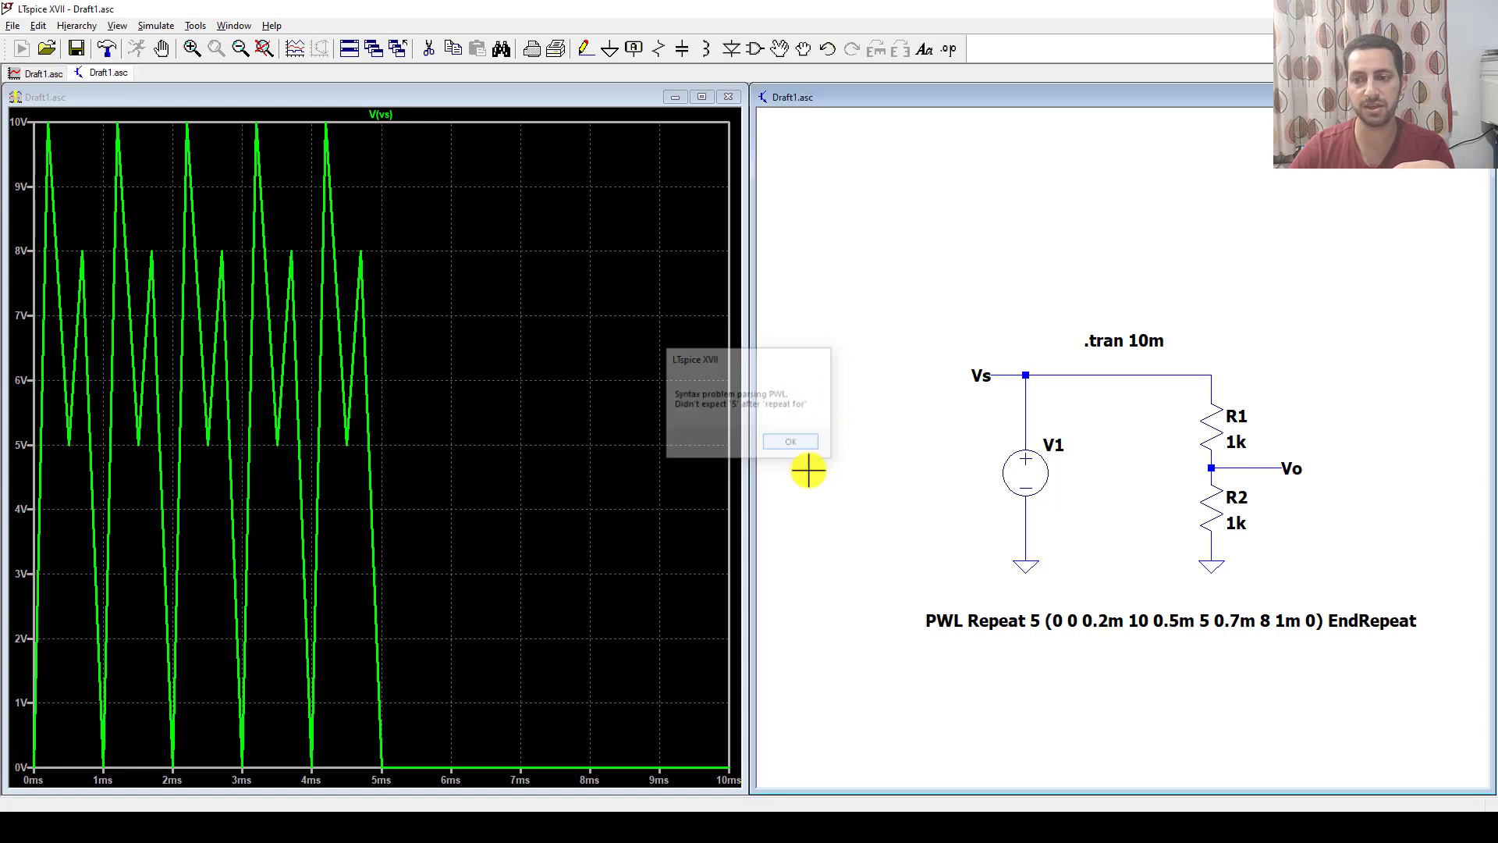
Correct the start of V1's value to "PWL Repeat for 5" and rerun the simulation.
{"action": "right_click", "coordinate": [1045, 624]}
{"action": "left_click", "coordinate": [978, 636]}
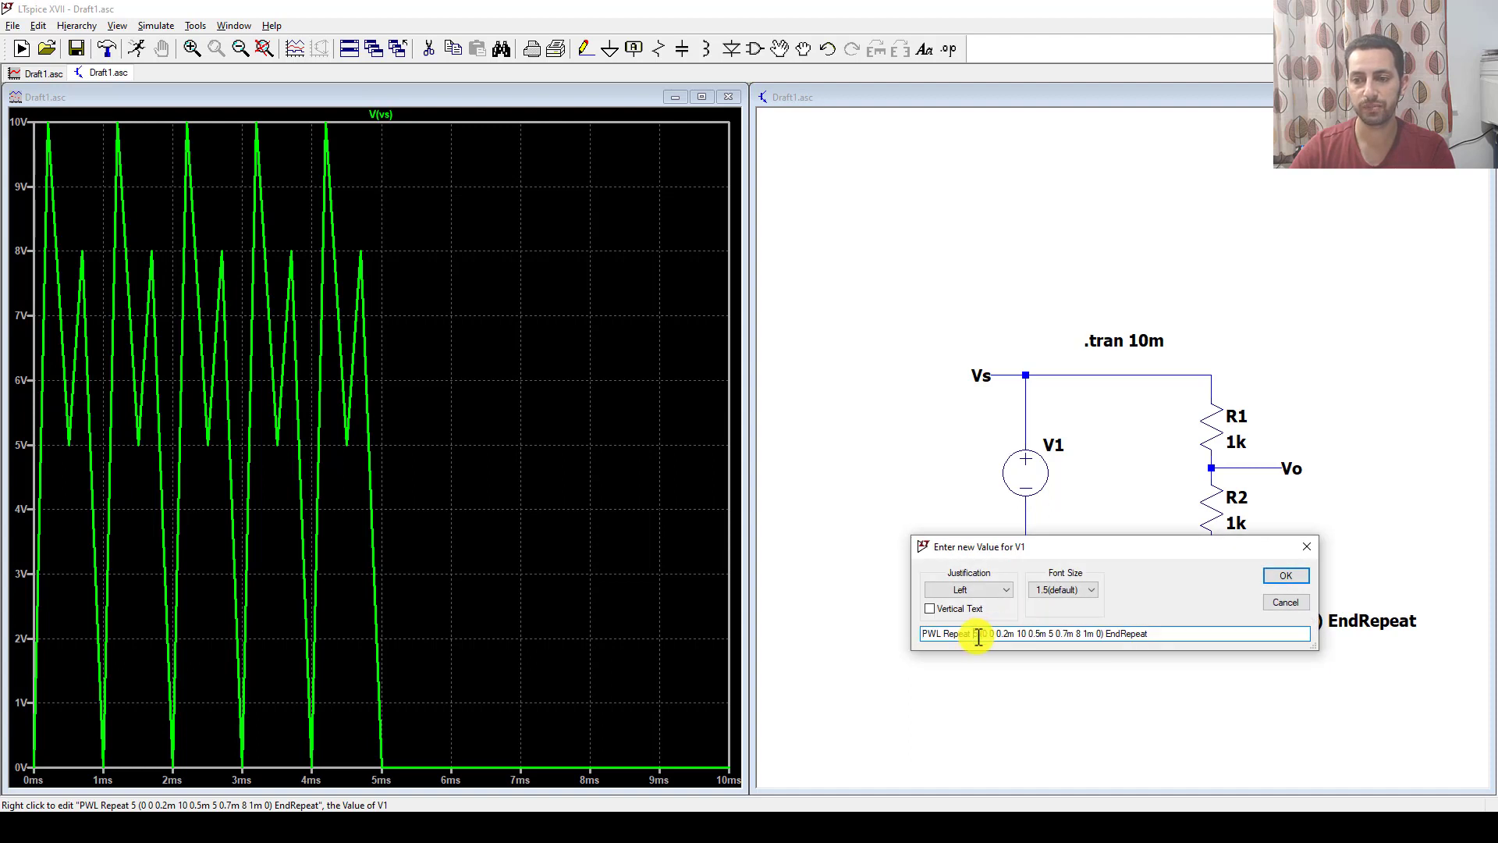
{"action": "left_click", "coordinate": [1286, 575]}
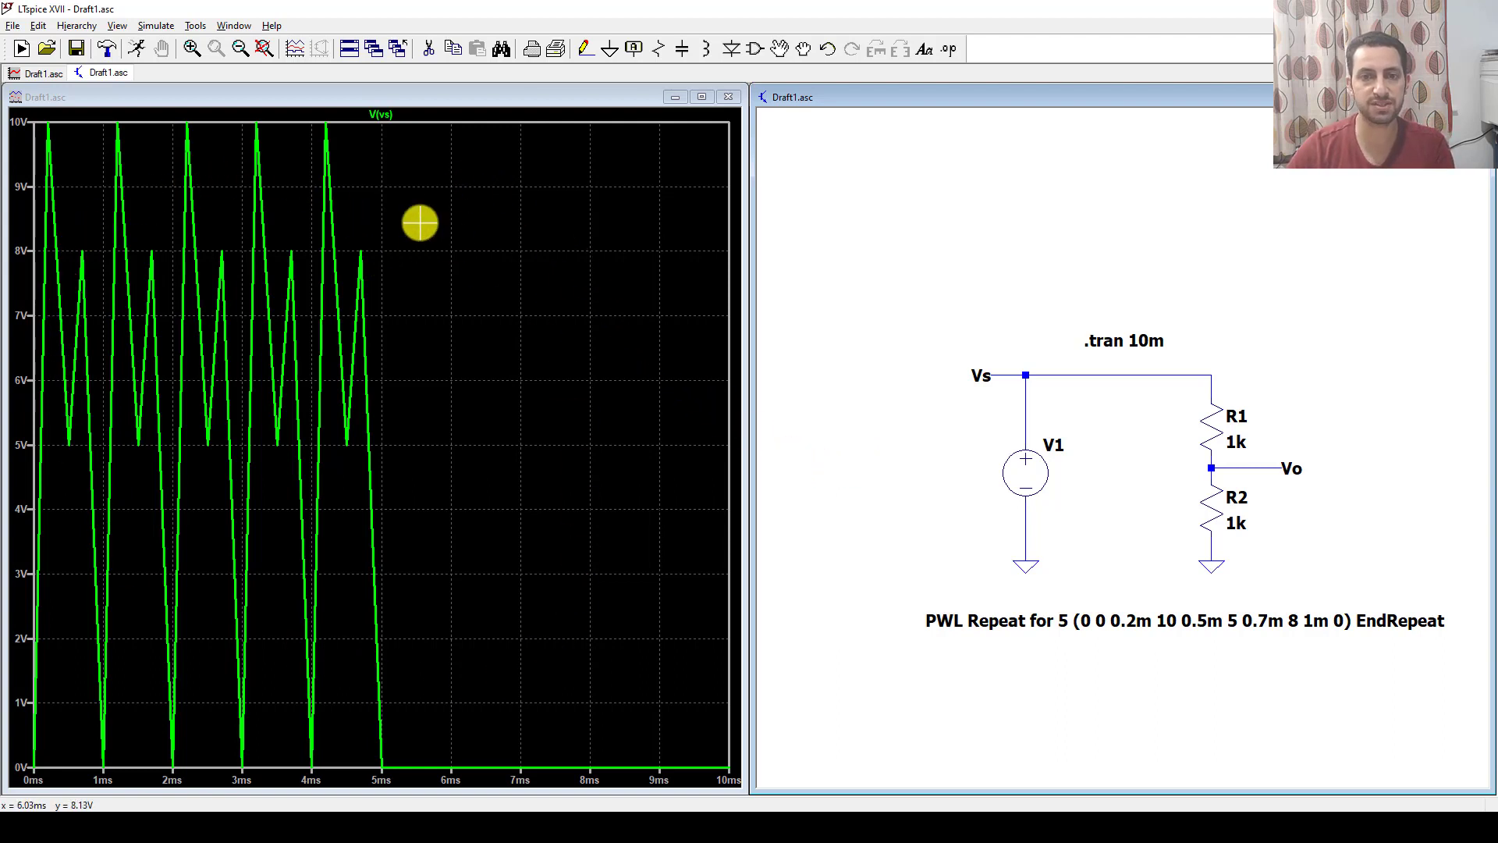
{"action": "left_click", "coordinate": [481, 266]}
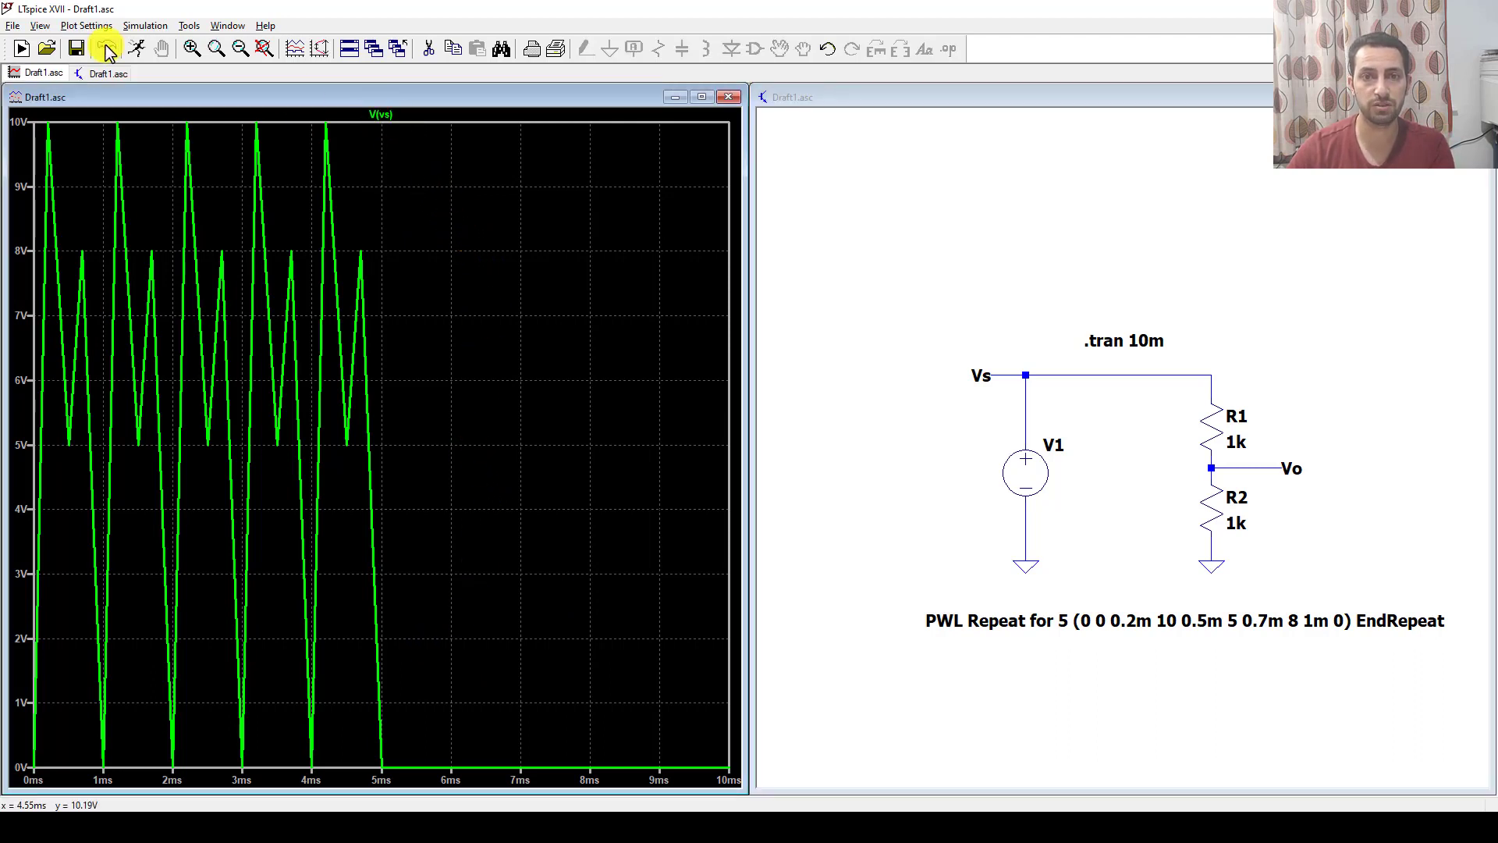
{"action": "left_click", "coordinate": [131, 47]}
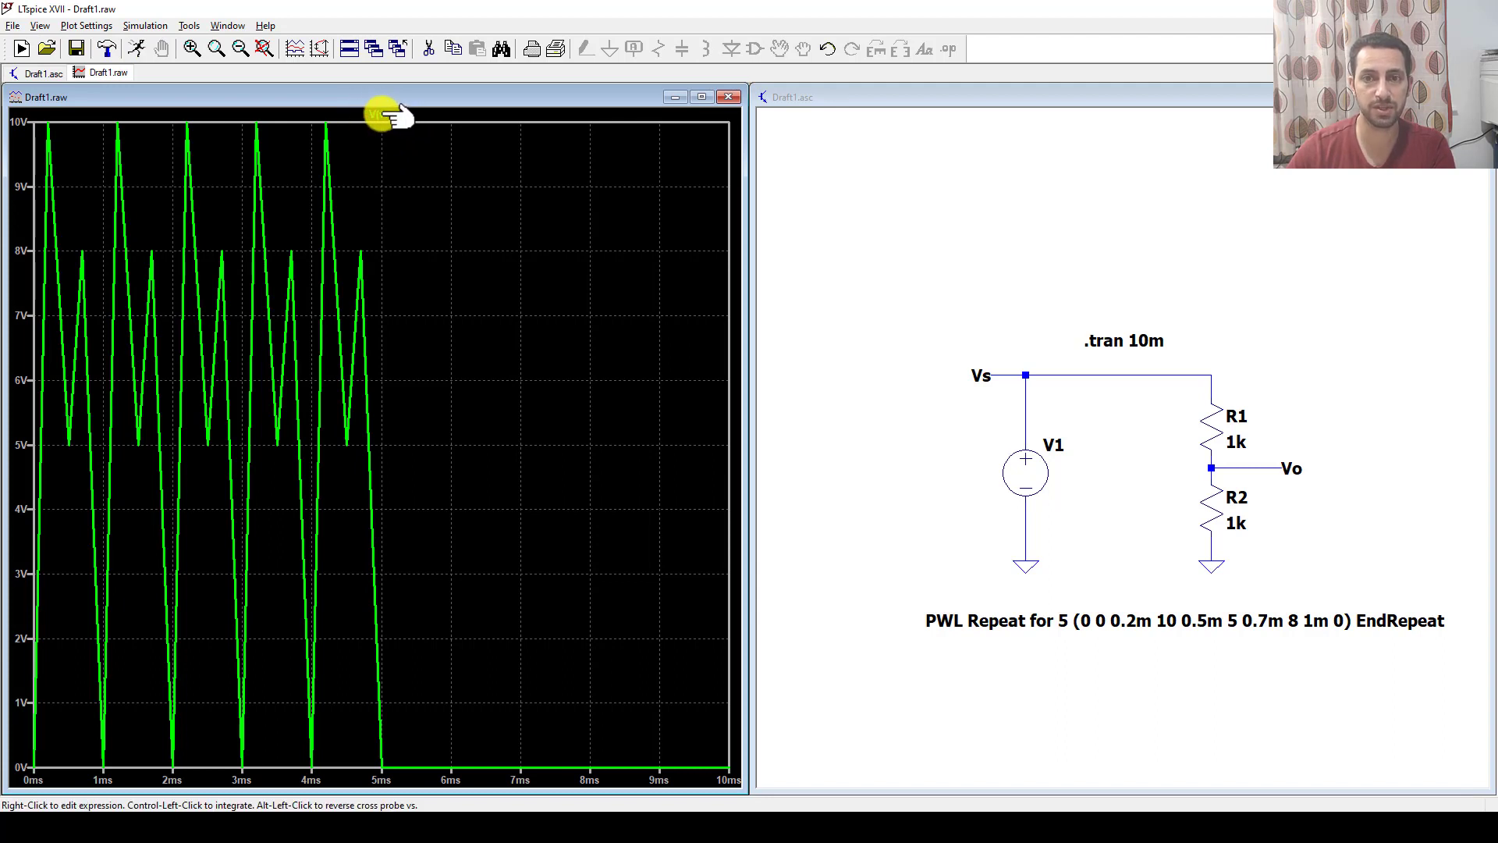
Measure the average and RMS of V(vs) over the full 10 ms and over the 5 ms to 10 ms interval.
{"action": "left_click", "coordinate": [390, 116], "text": "ctrl"}
{"action": "double_click", "coordinate": [790, 423]}
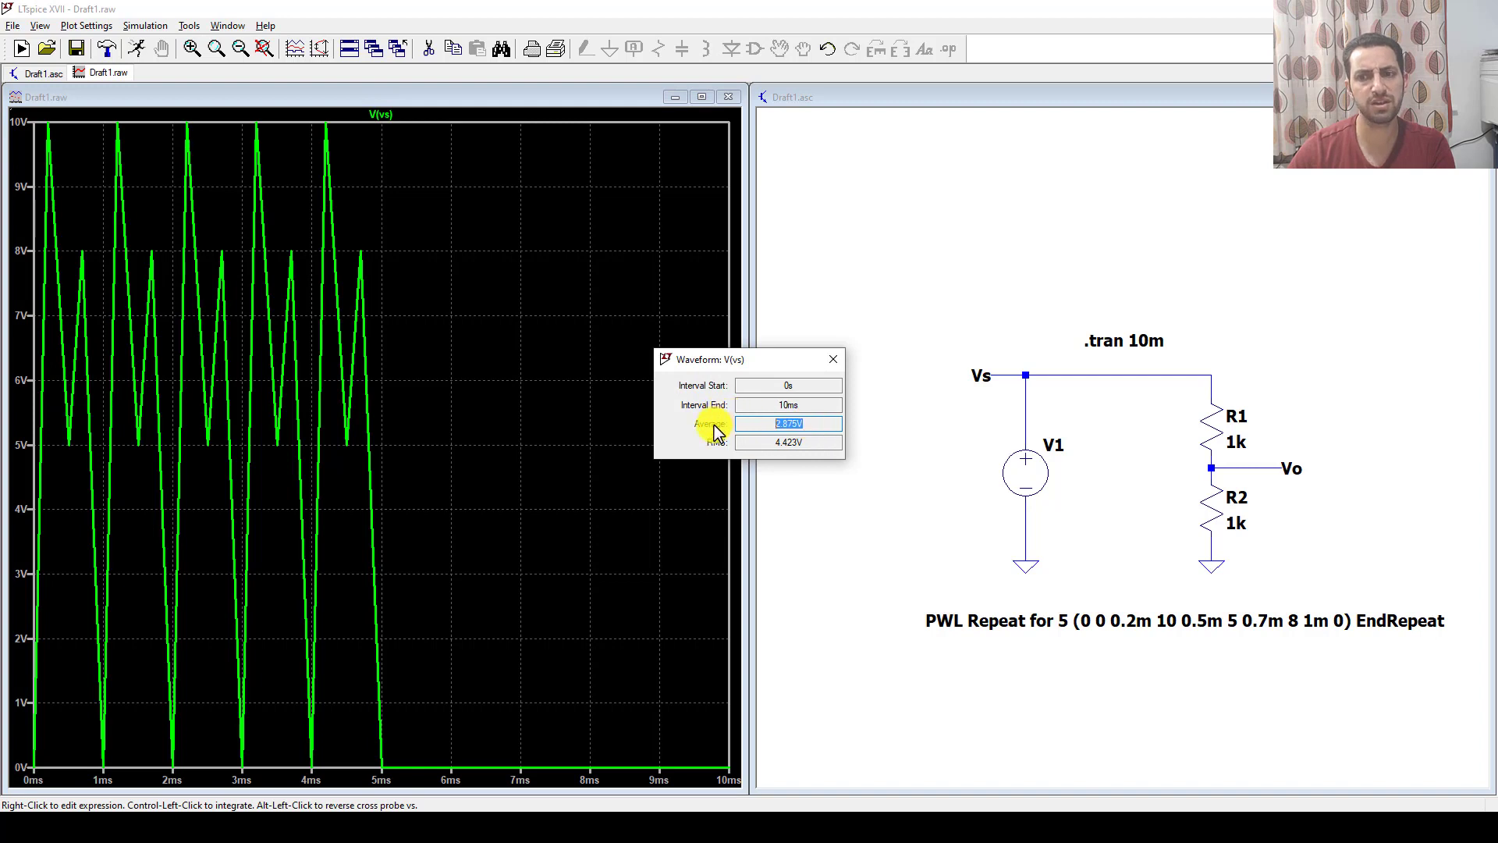
{"action": "left_click", "coordinate": [818, 428]}
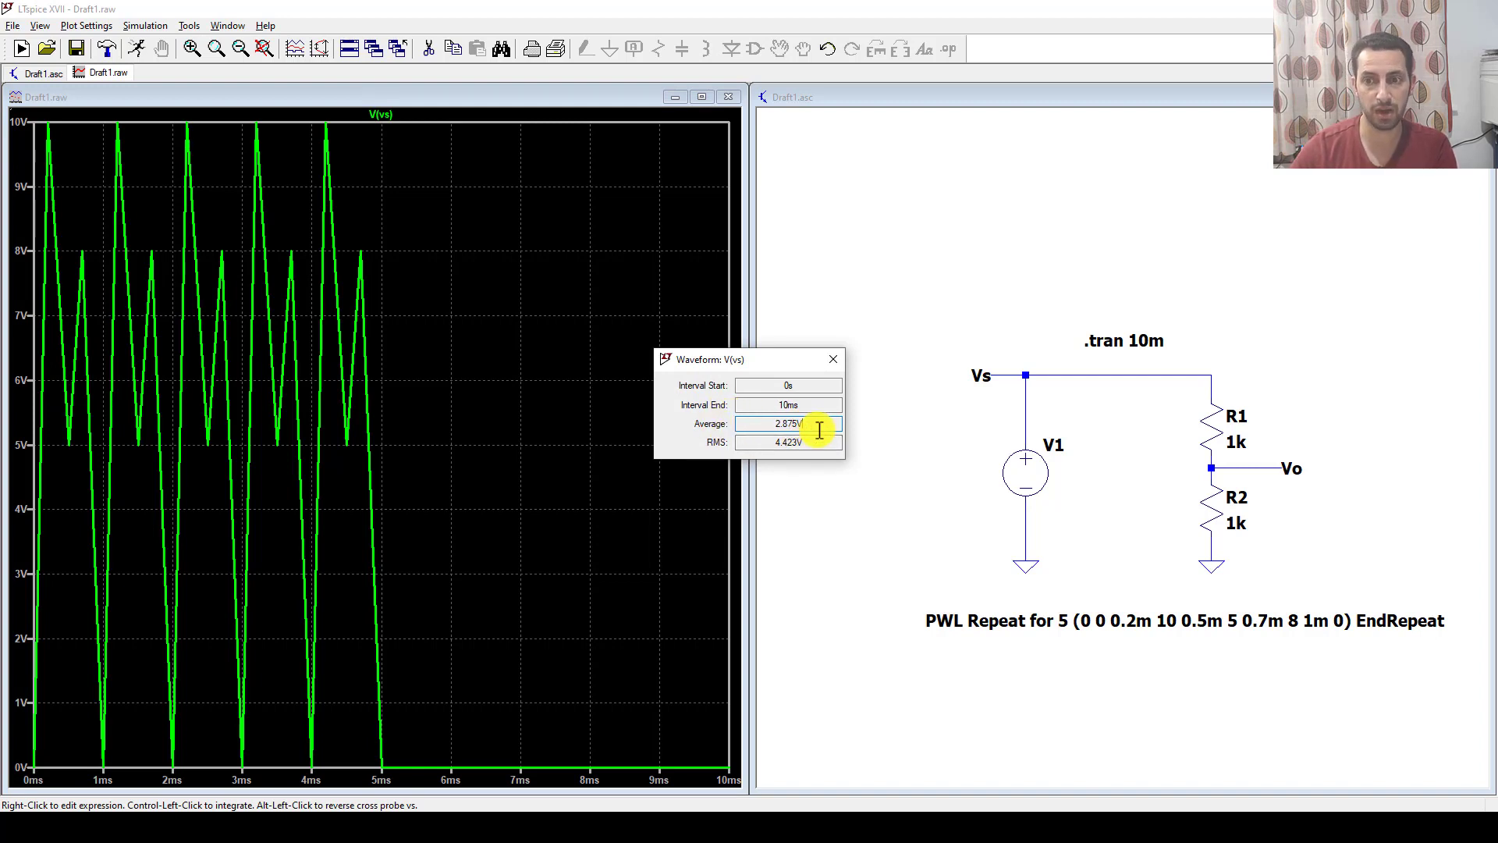
{"action": "left_click", "coordinate": [833, 363]}
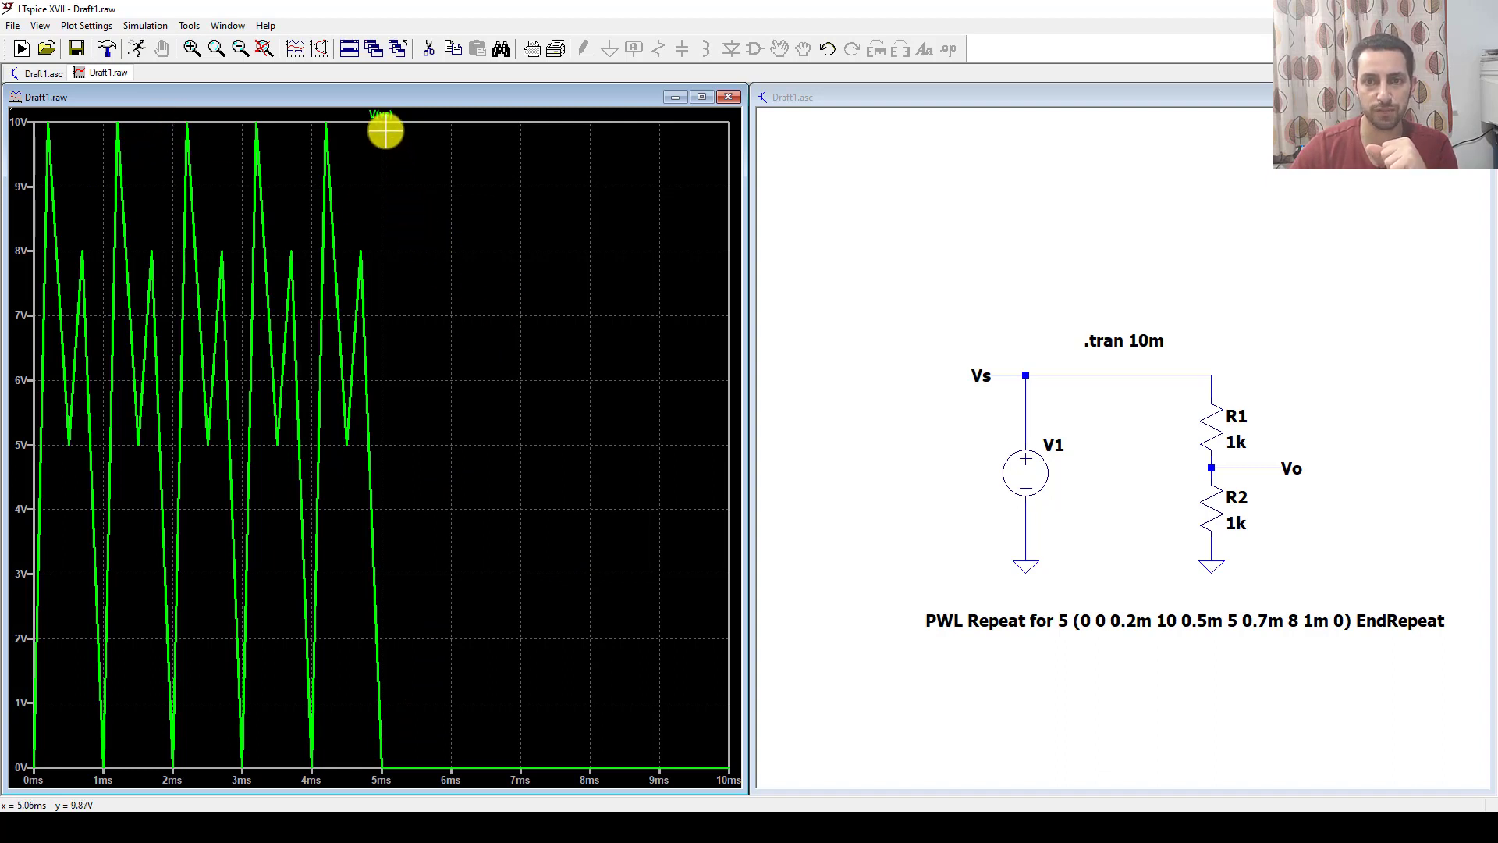
{"action": "mouse_move", "coordinate": [385, 134]}
{"action": "left_mouse_down"}
{"action": "mouse_move", "coordinate": [438, 582]}
{"action": "mouse_move", "coordinate": [492, 722]}
{"action": "mouse_move", "coordinate": [719, 770]}
{"action": "left_mouse_up"}
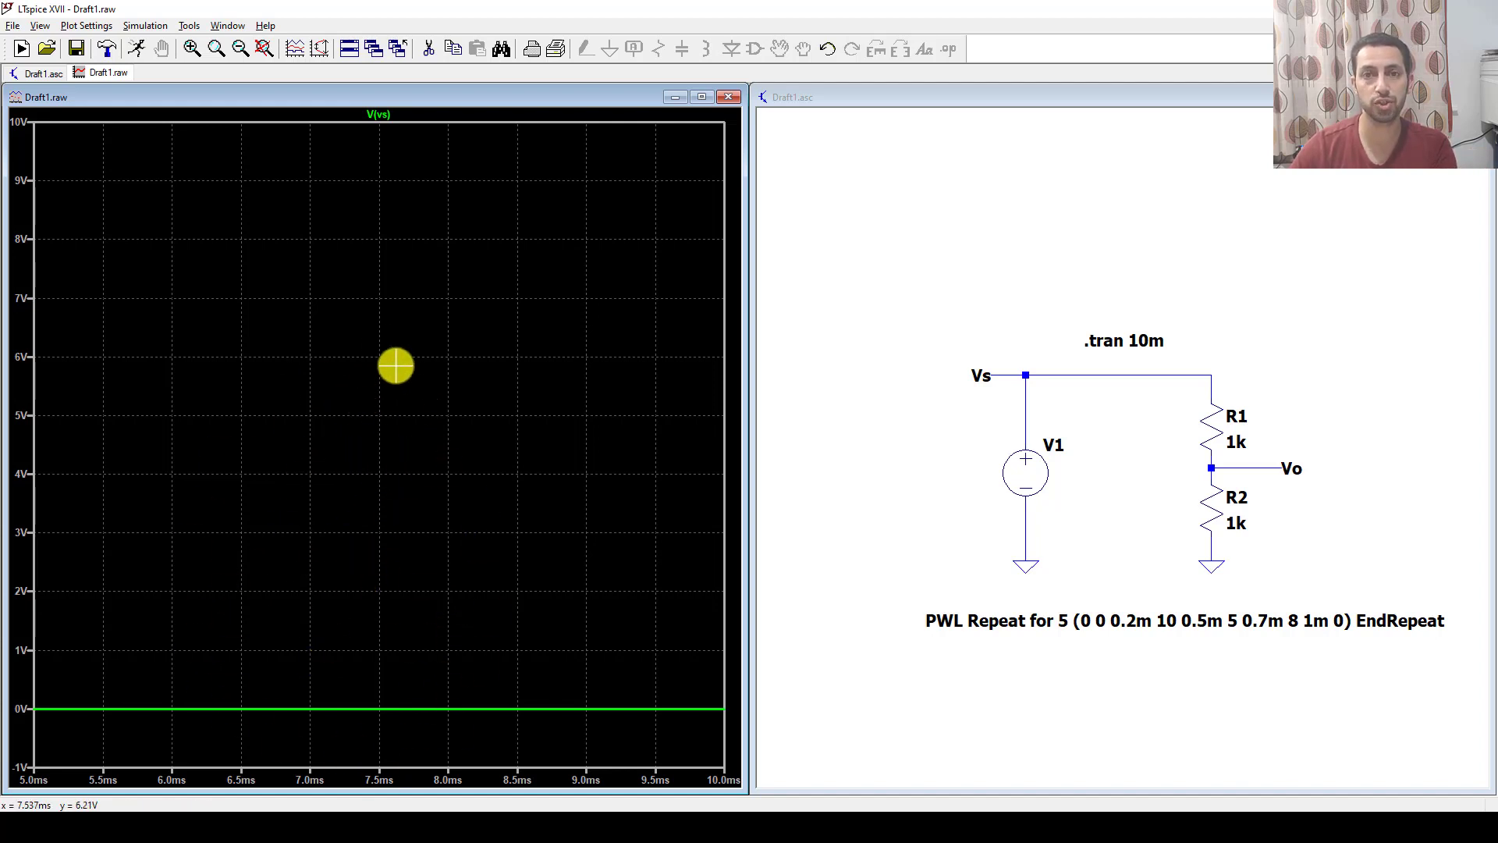
{"action": "left_click", "coordinate": [380, 114], "text": "ctrl"}
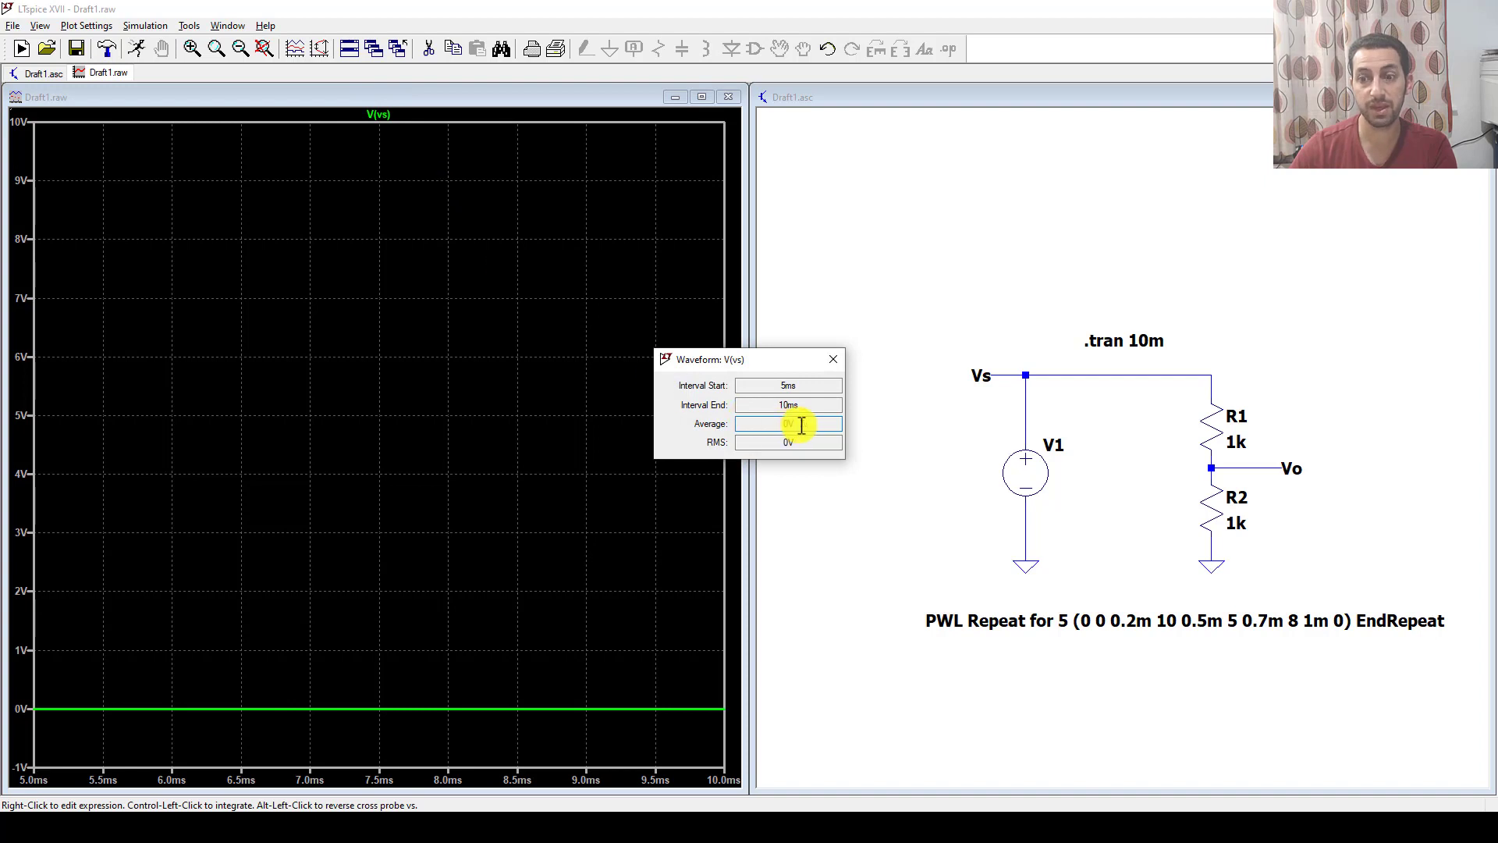
Measure the average and RMS of V(vs) over the last repetition, with the plot's time range from 3.9 ms to 5.1 ms.
{"action": "left_click_drag", "start_coordinate": [795, 423], "coordinate": [771, 425]}
{"action": "left_click", "coordinate": [832, 359]}
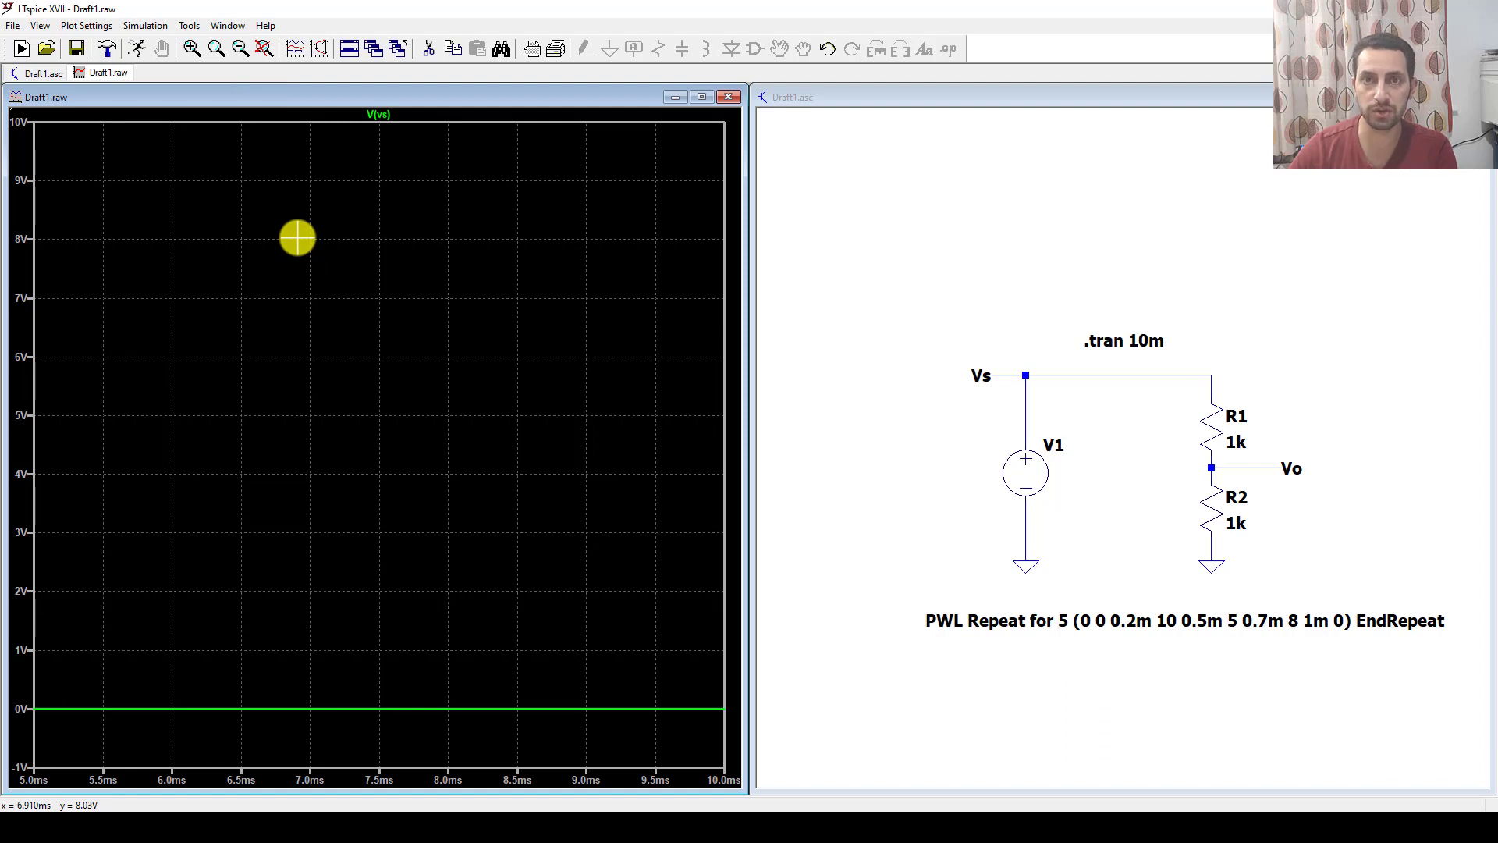
{"action": "left_click", "coordinate": [265, 50]}
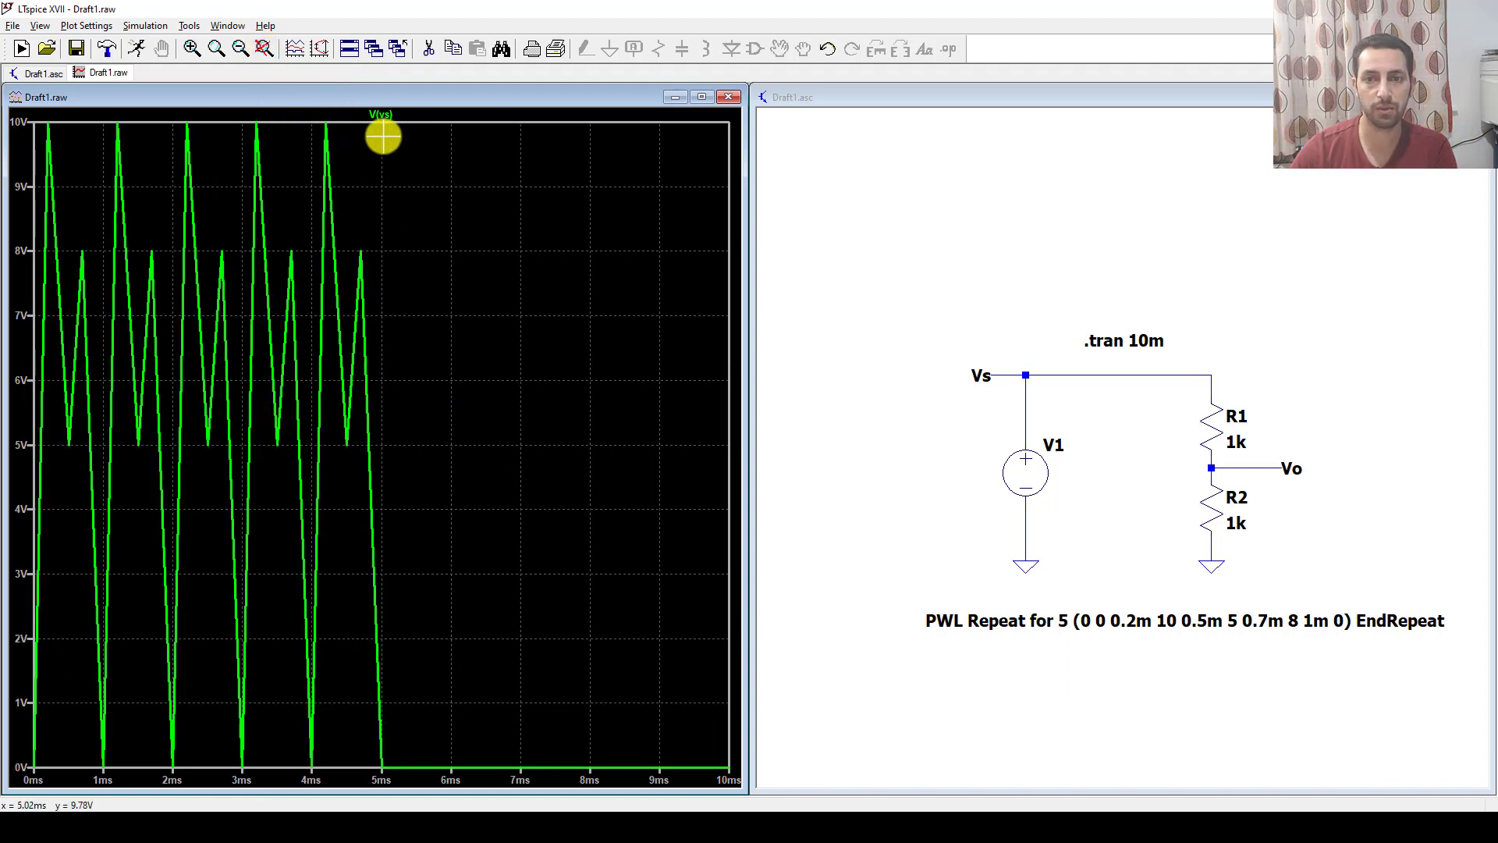
{"action": "left_click_drag", "start_coordinate": [382, 124], "coordinate": [311, 770]}
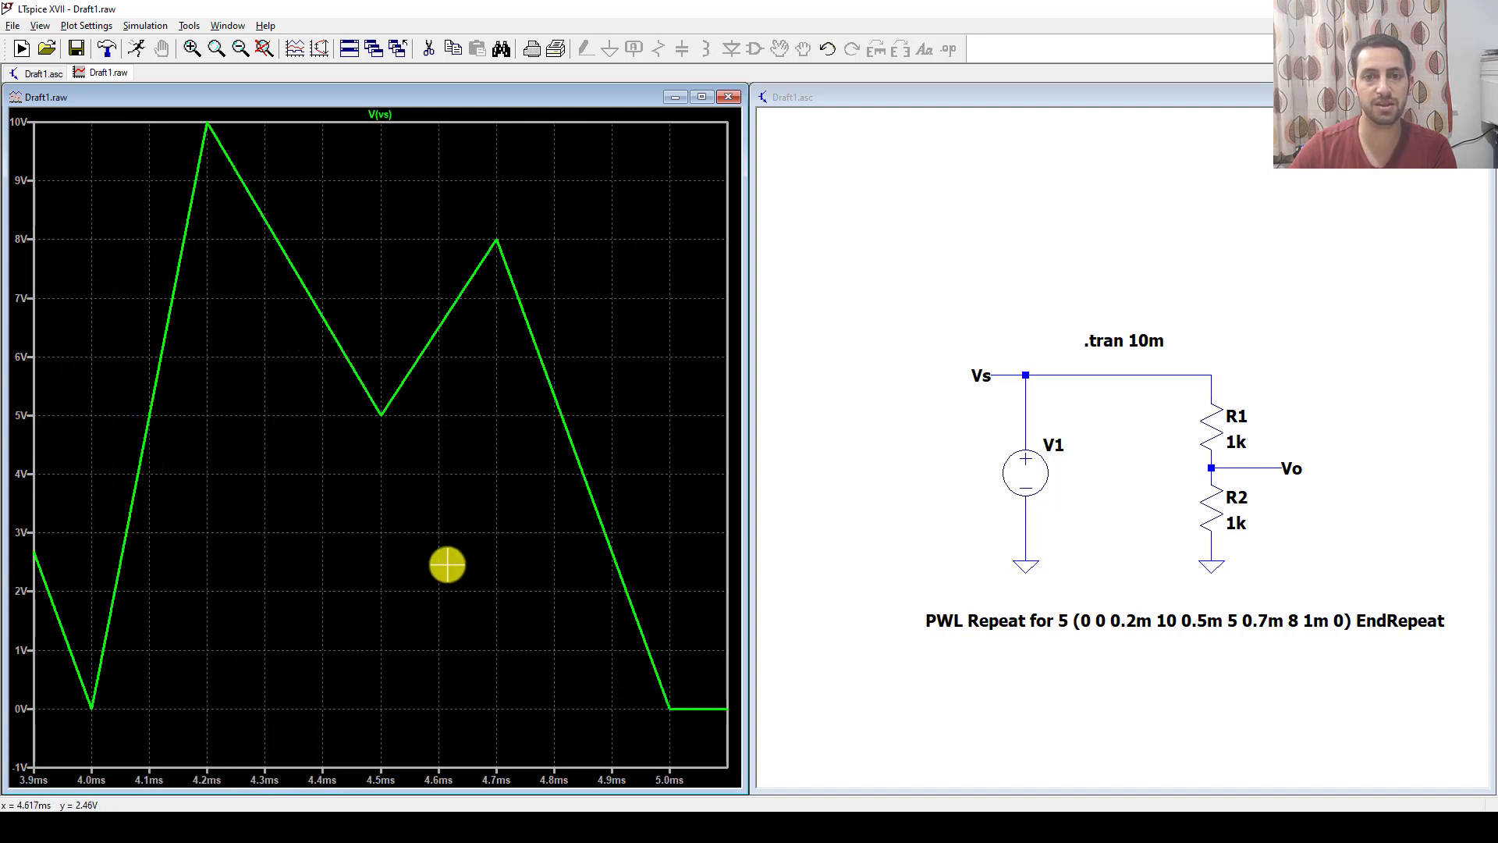
{"action": "left_click", "coordinate": [388, 115], "text": "ctrl"}
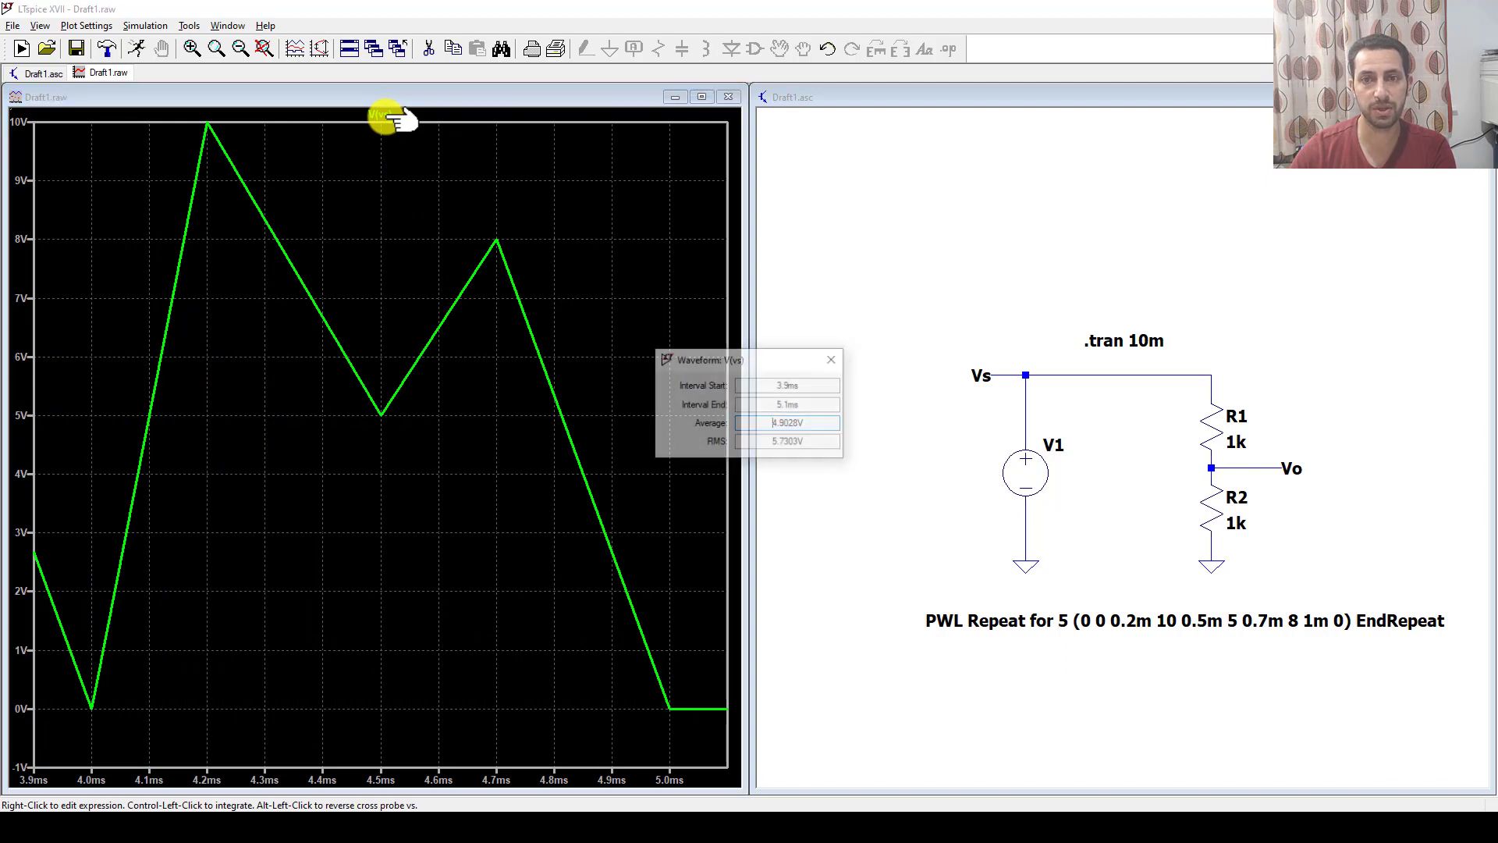
{"action": "left_click_drag", "start_coordinate": [816, 421], "coordinate": [721, 431]}
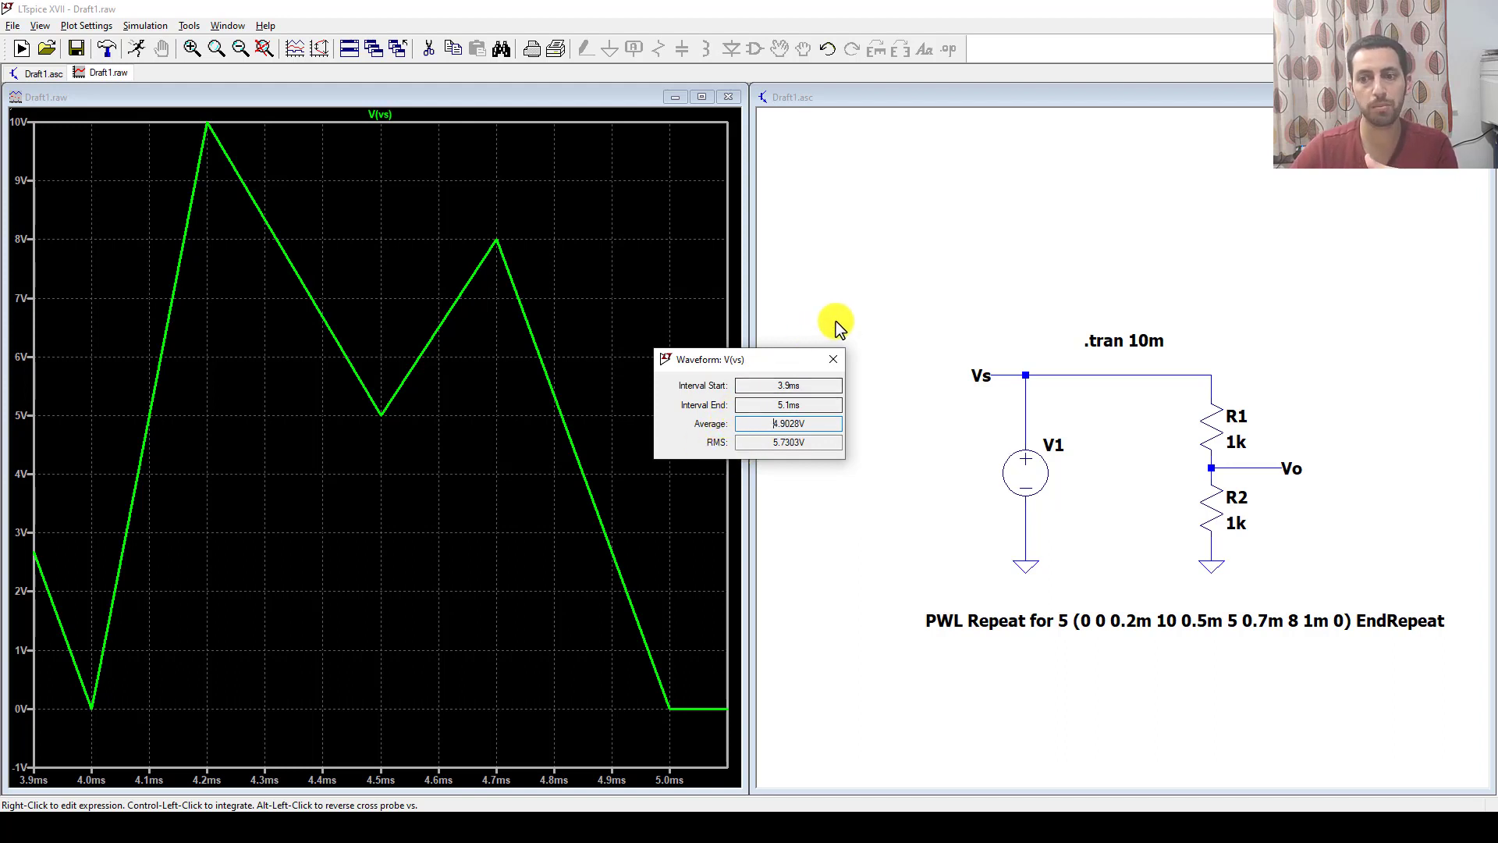
{"action": "left_click", "coordinate": [833, 359]}
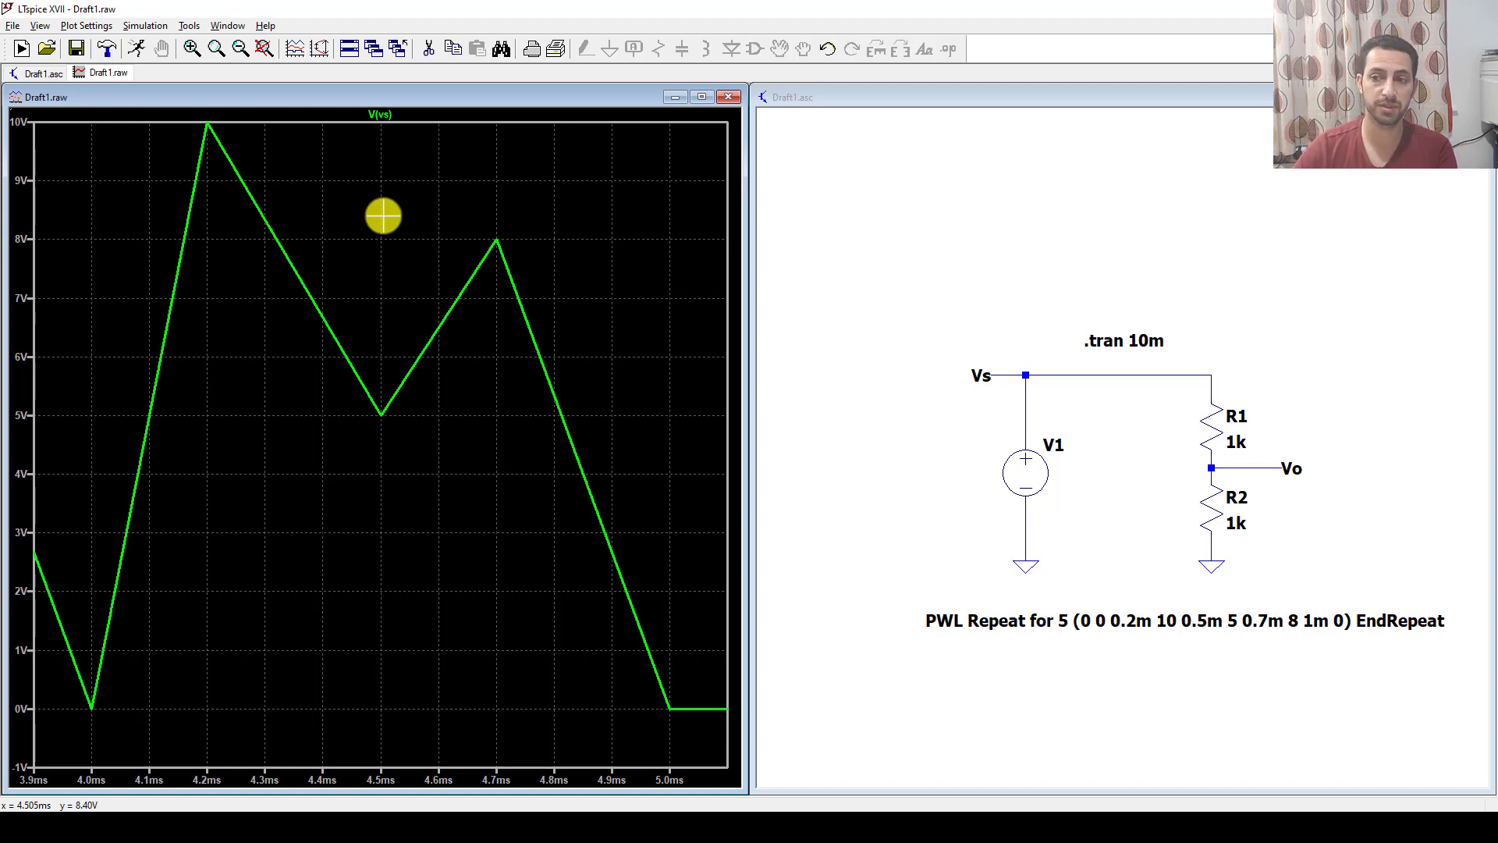
Delete resistor R2 and the leftover wire stubs between the Vo node and ground.
{"action": "left_click", "coordinate": [879, 429]}
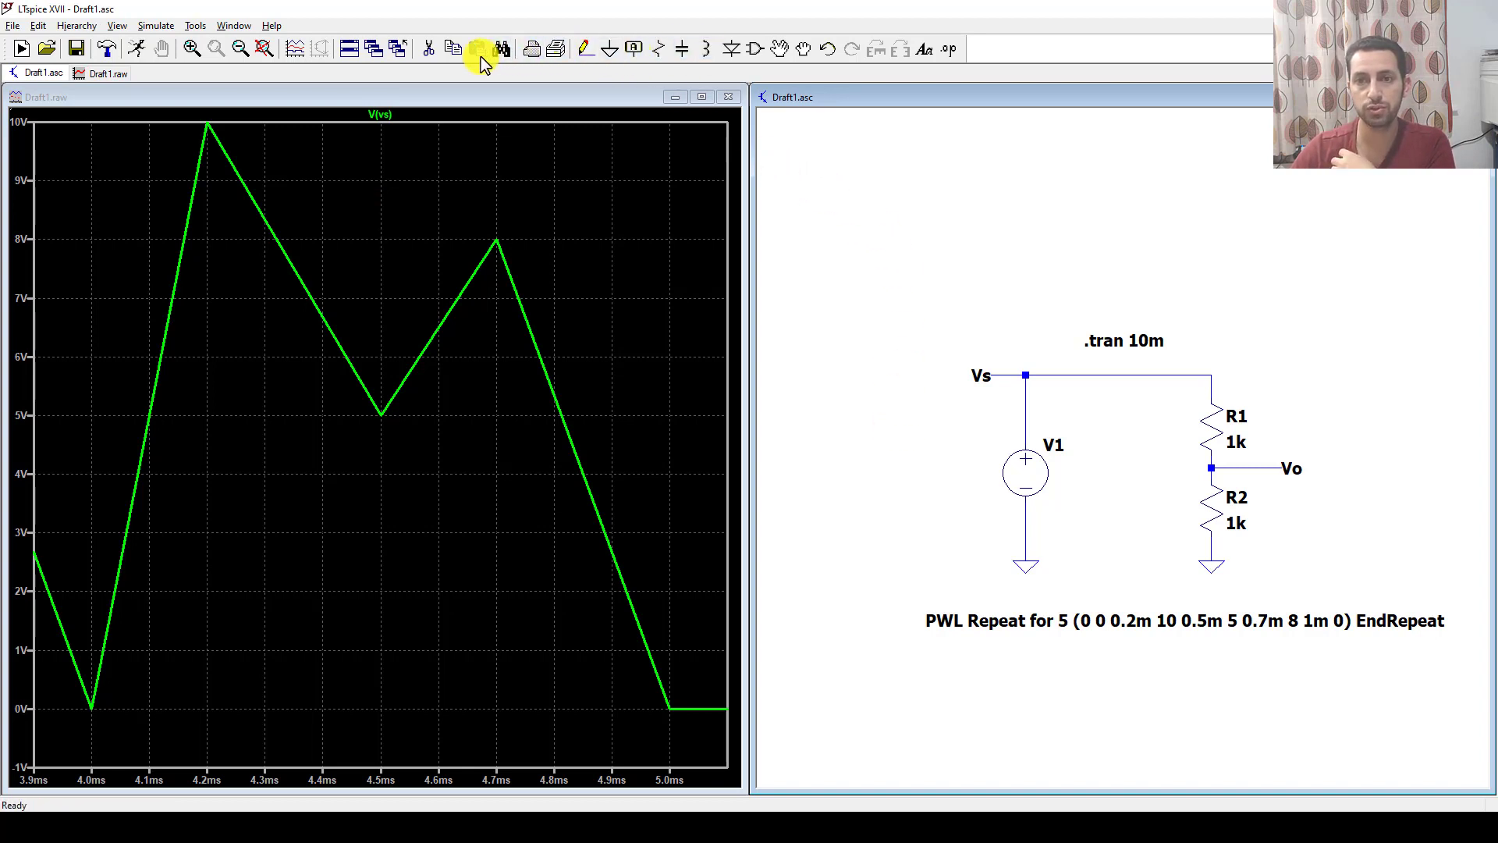
{"action": "left_click", "coordinate": [430, 49]}
{"action": "left_click", "coordinate": [1210, 508]}
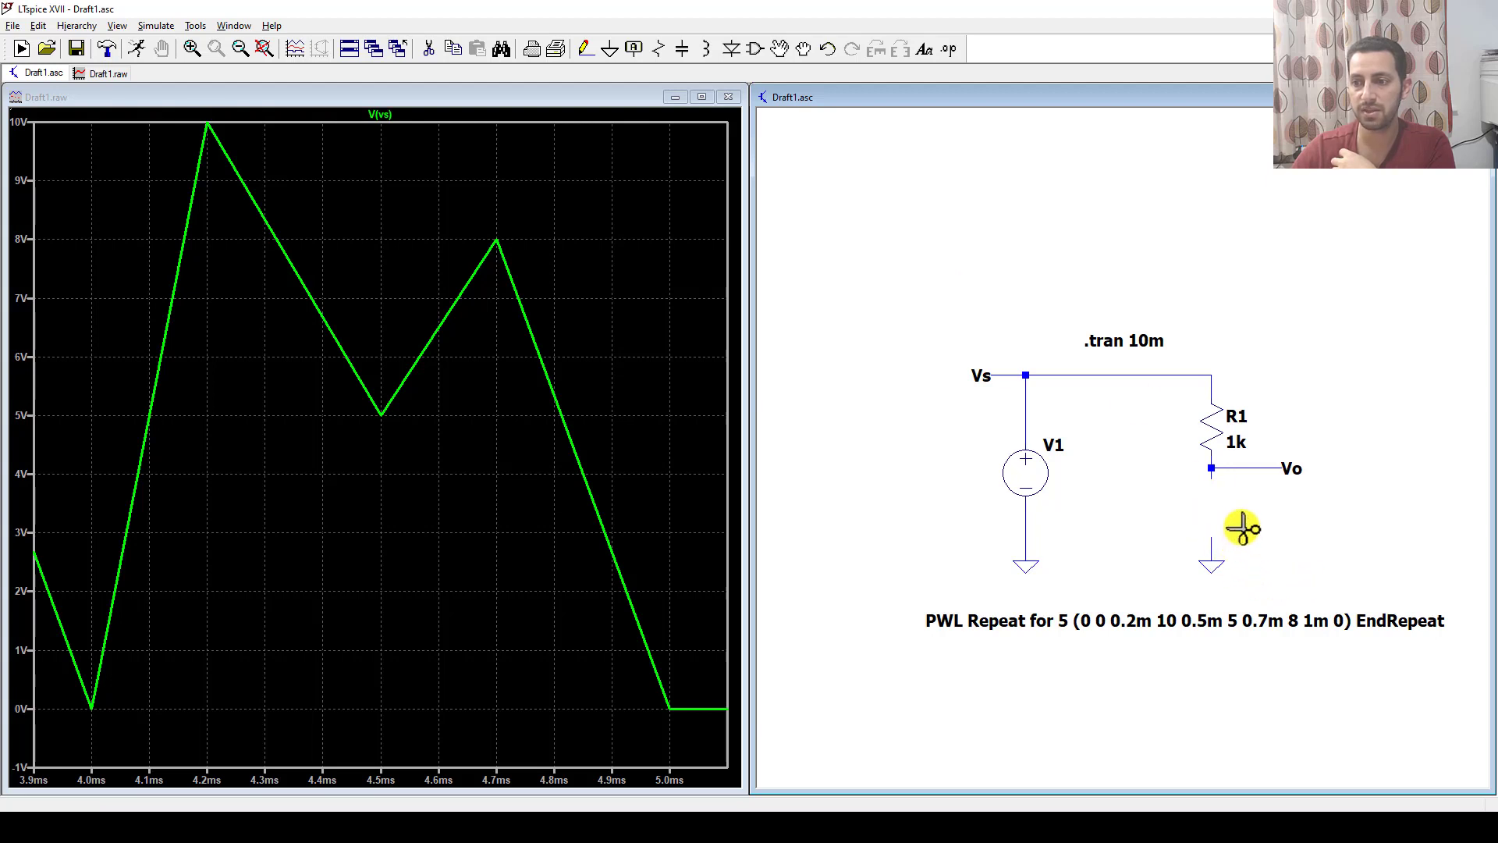
{"action": "left_click", "coordinate": [1213, 546]}
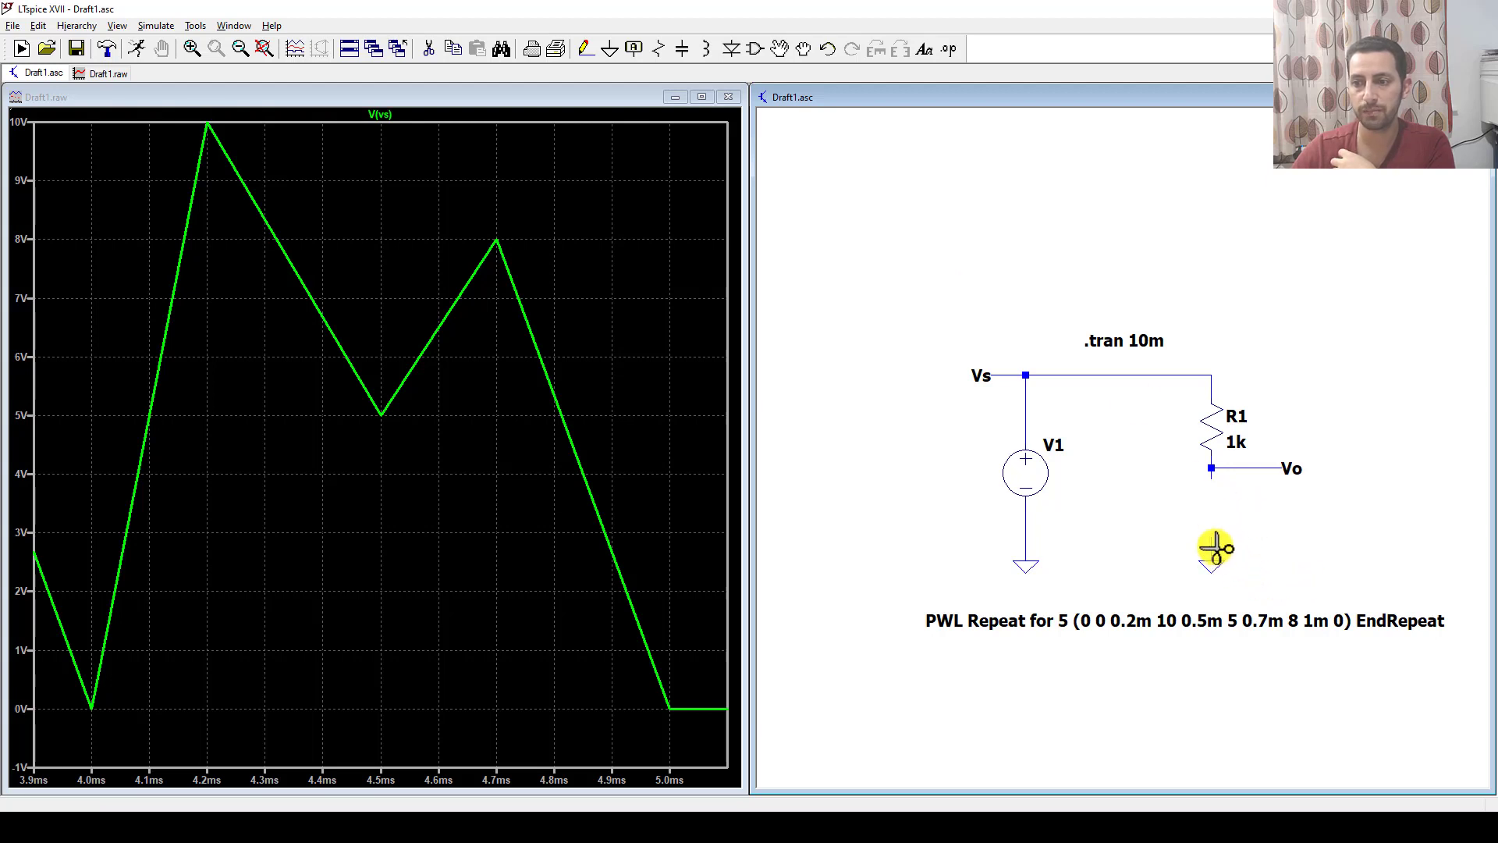
{"action": "left_click", "coordinate": [1212, 477]}
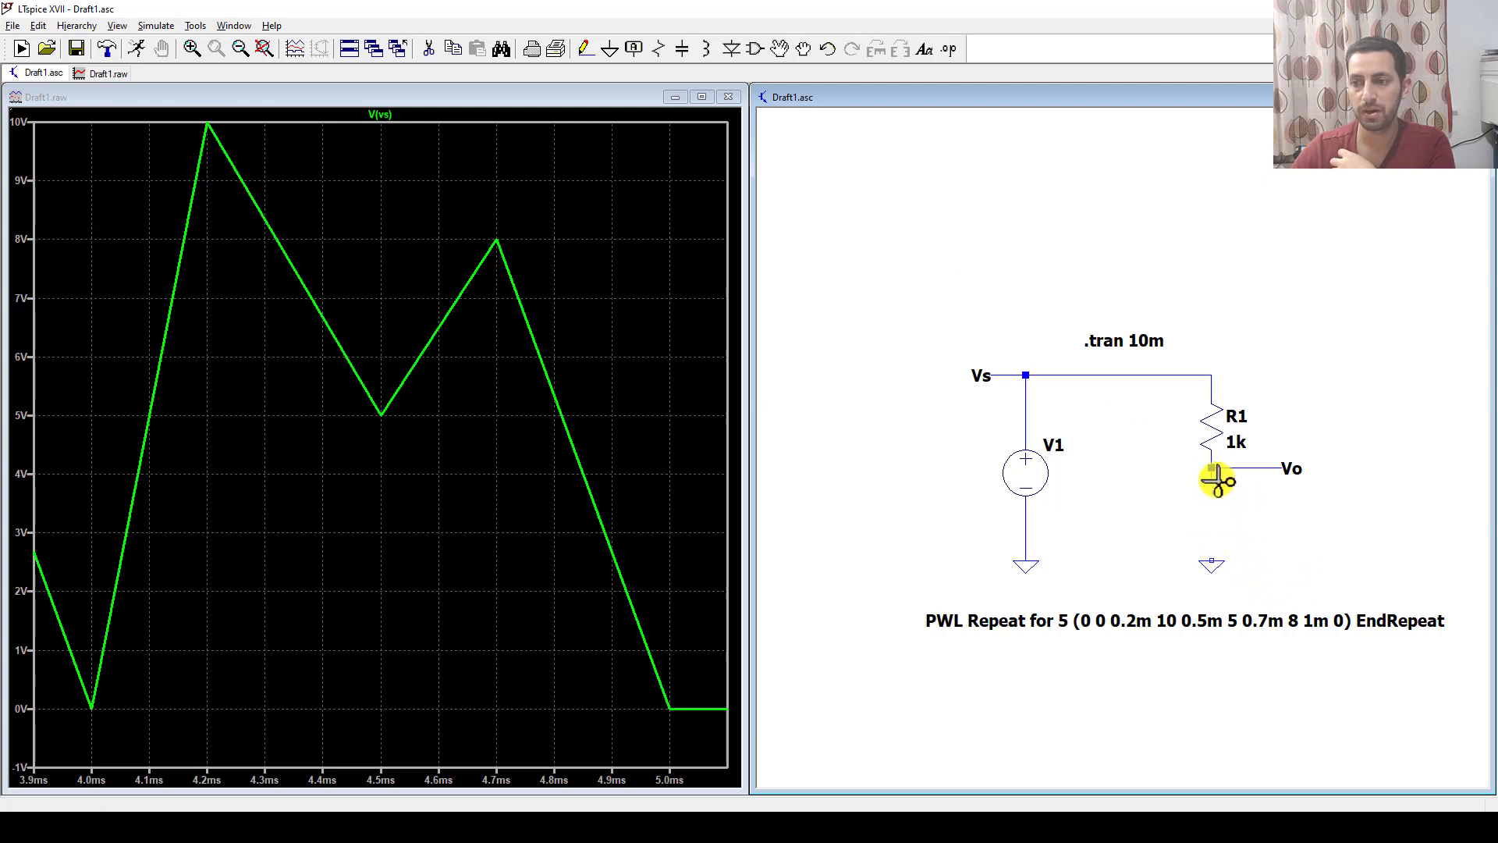
Place an inductor in R2's former position and wire it between the Vo node and the ground symbol.
{"action": "left_click", "coordinate": [705, 50]}
{"action": "left_click", "coordinate": [1211, 507]}
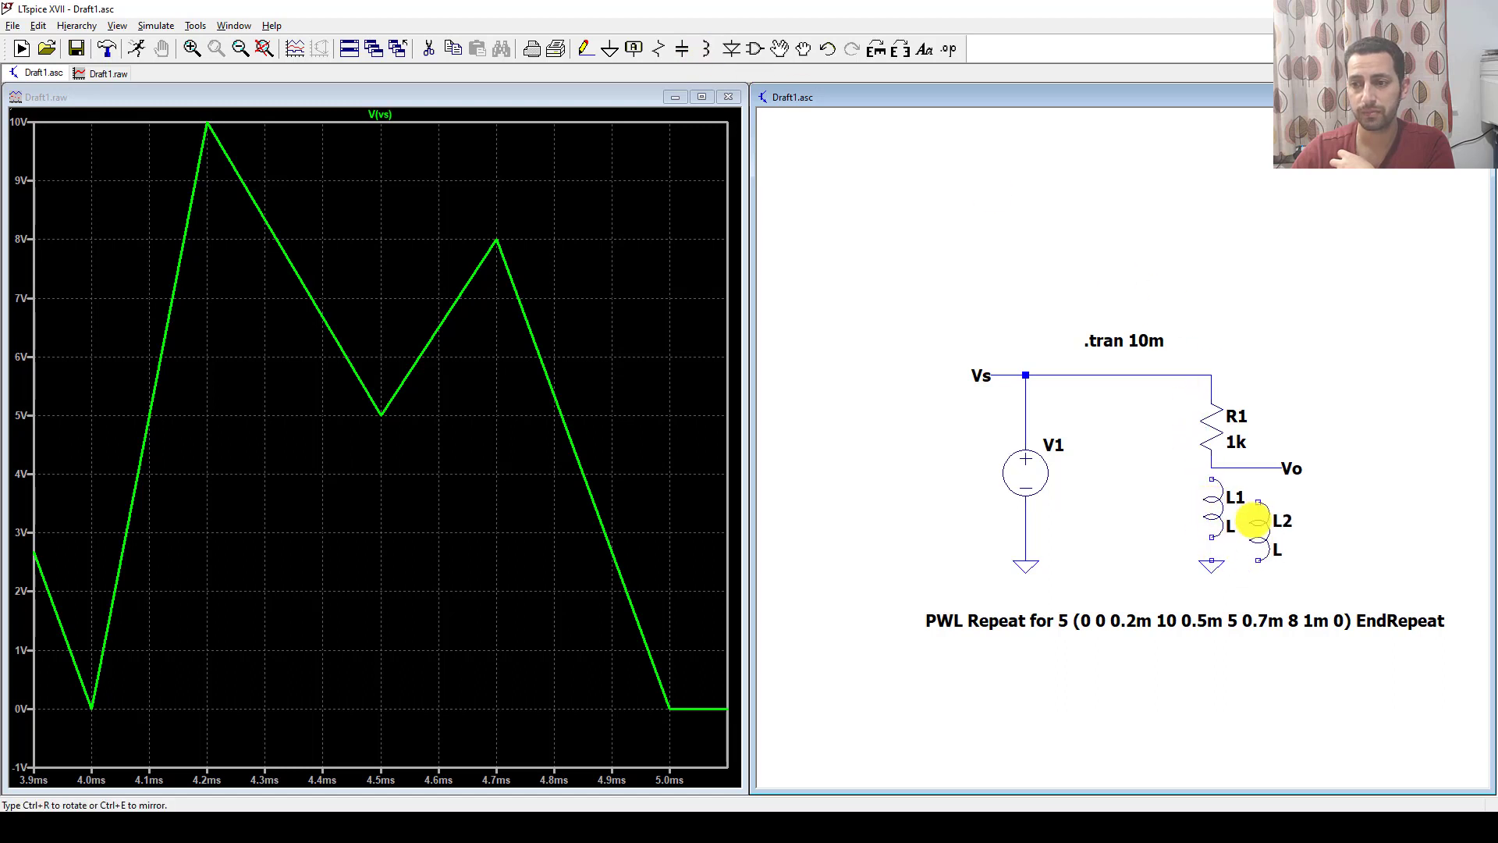
{"action": "key", "text": "Escape"}
{"action": "left_click", "coordinate": [584, 48]}
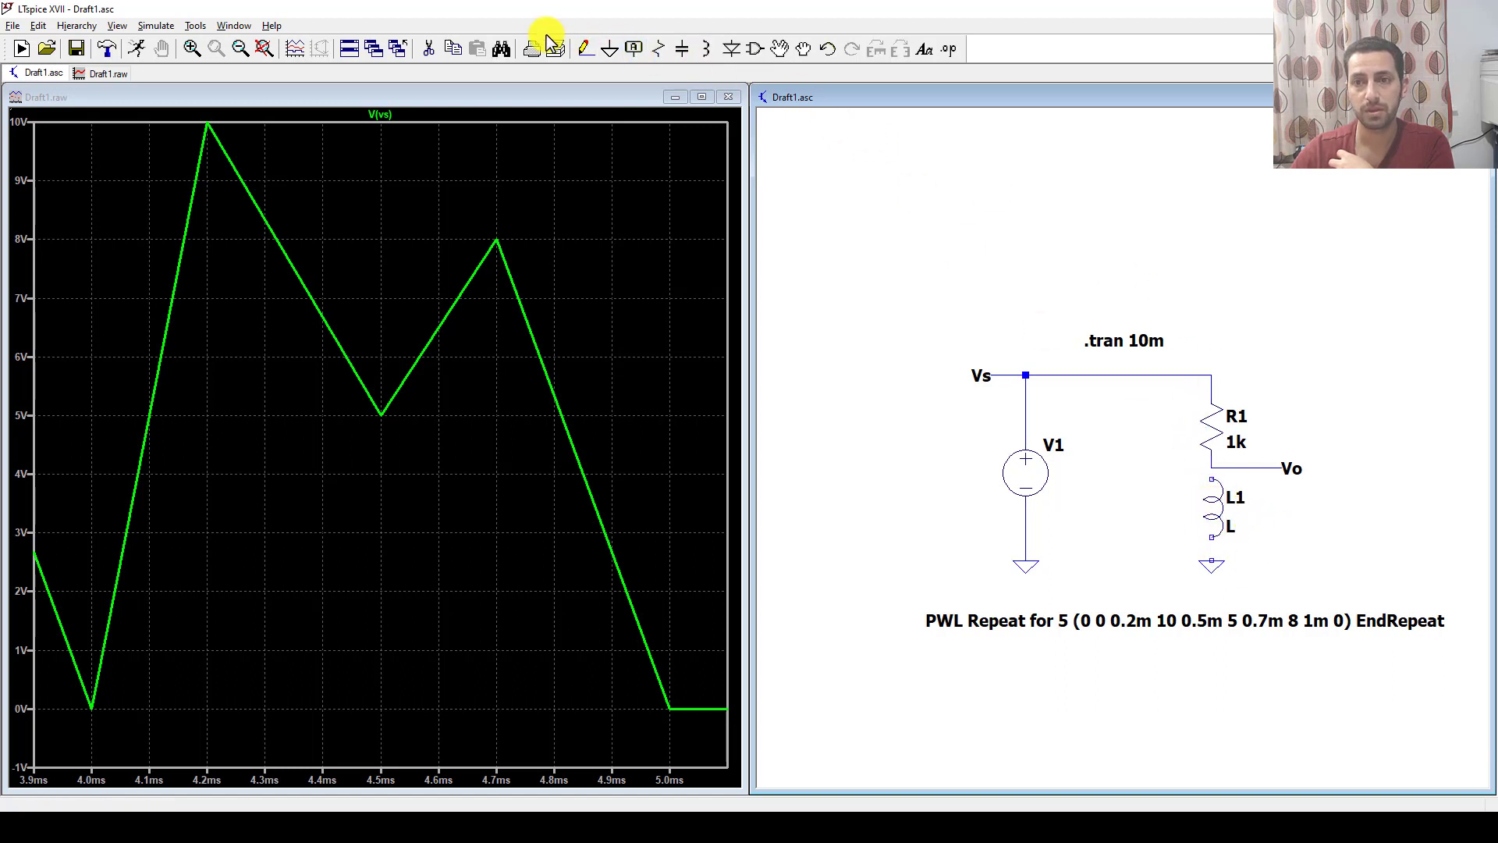
{"action": "left_click", "coordinate": [1211, 469]}
{"action": "left_click", "coordinate": [1211, 560]}
{"action": "key", "text": "Escape"}
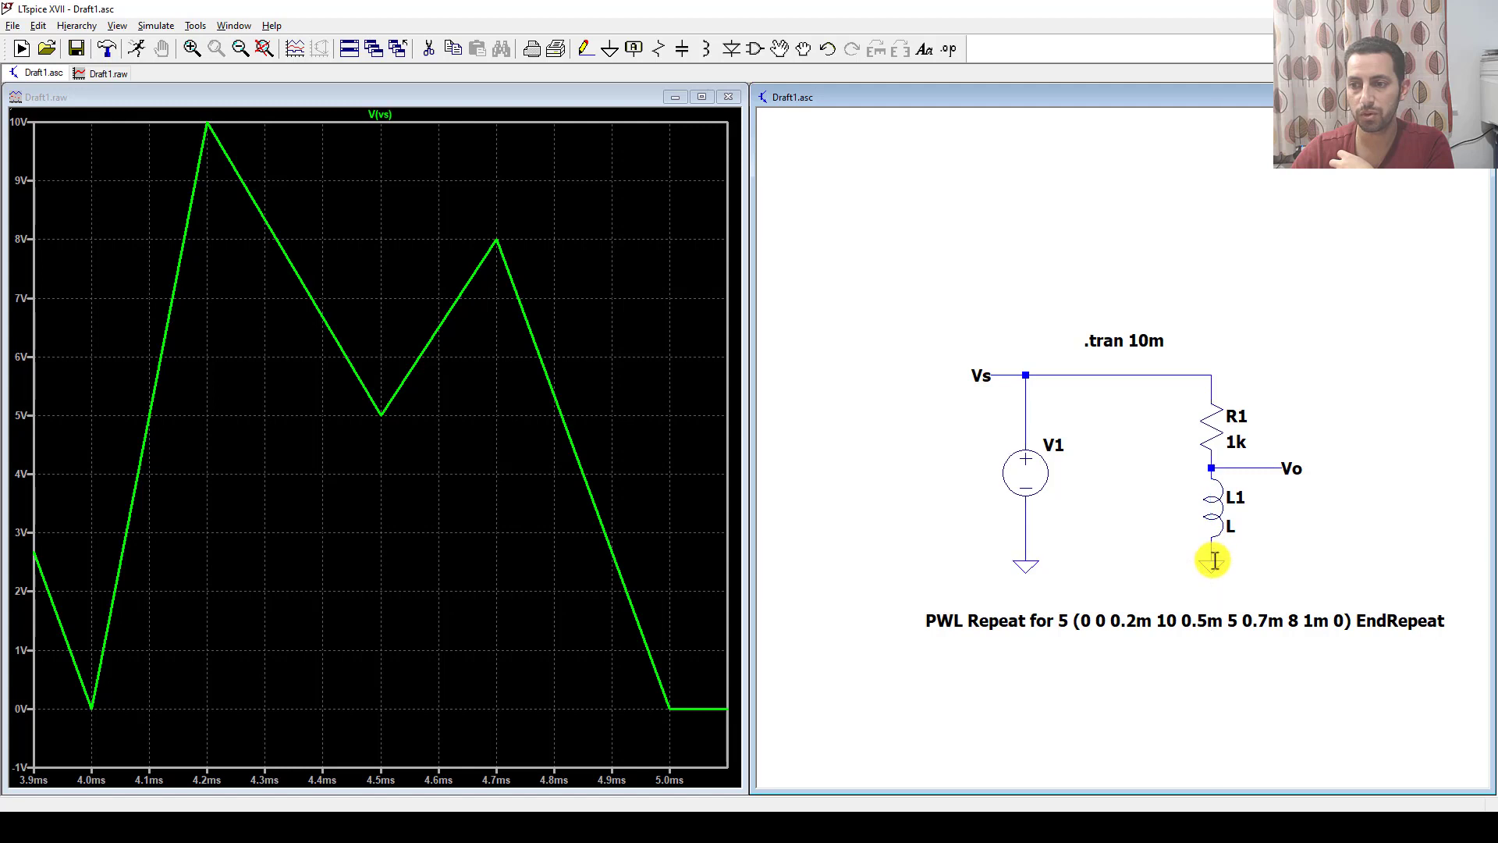
{"action": "key", "text": "g"}
{"action": "left_click", "coordinate": [1213, 560]}
{"action": "key", "text": "Escape"}
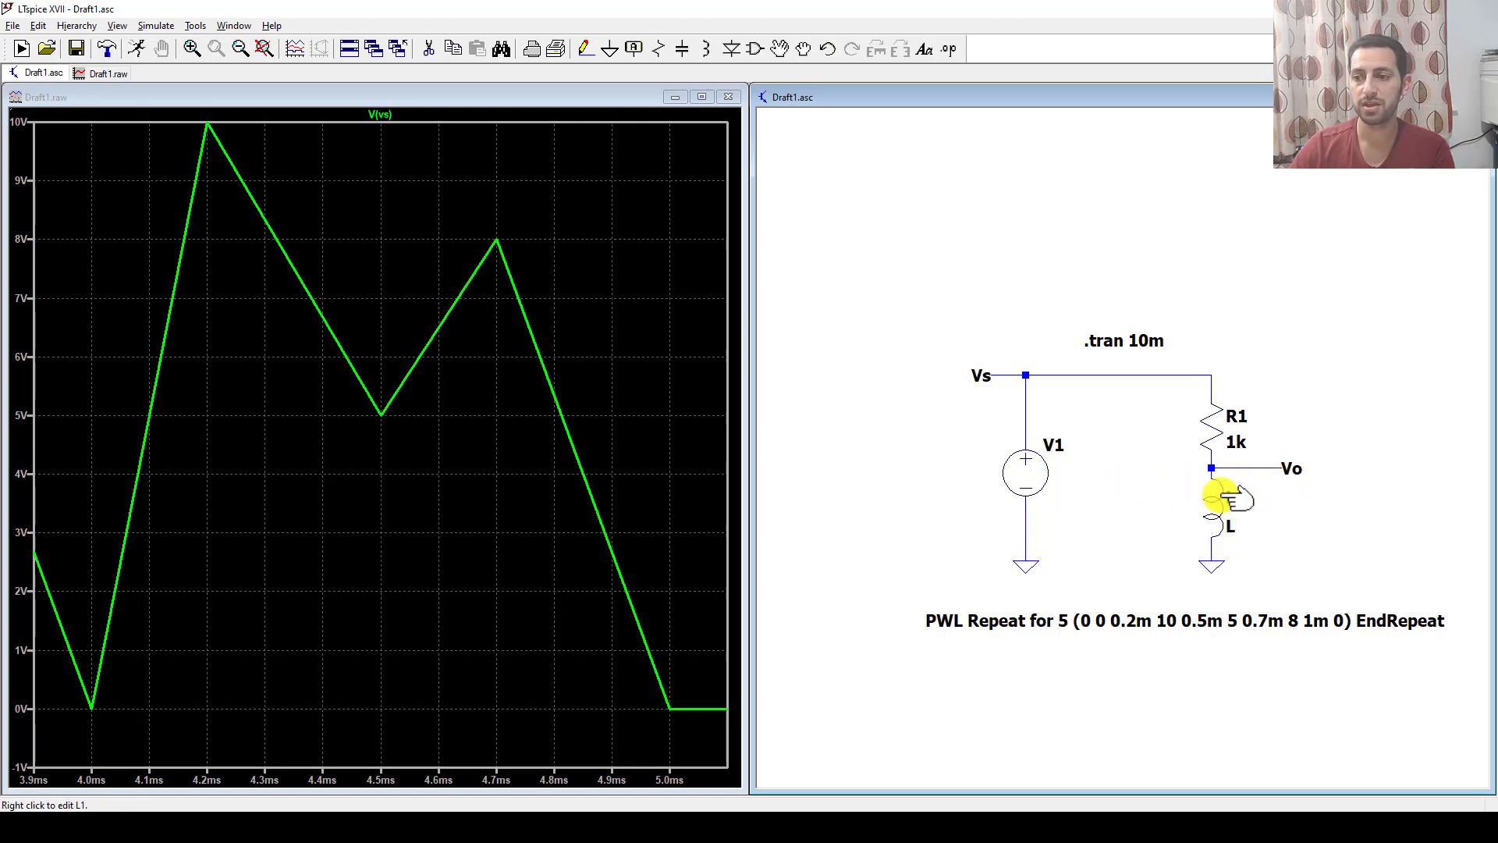
Set up an AC analysis with a Decade sweep and 10 points per decade.
{"action": "scroll", "coordinate": [1213, 503], "scroll_direction": "up", "scroll_amount": 1}
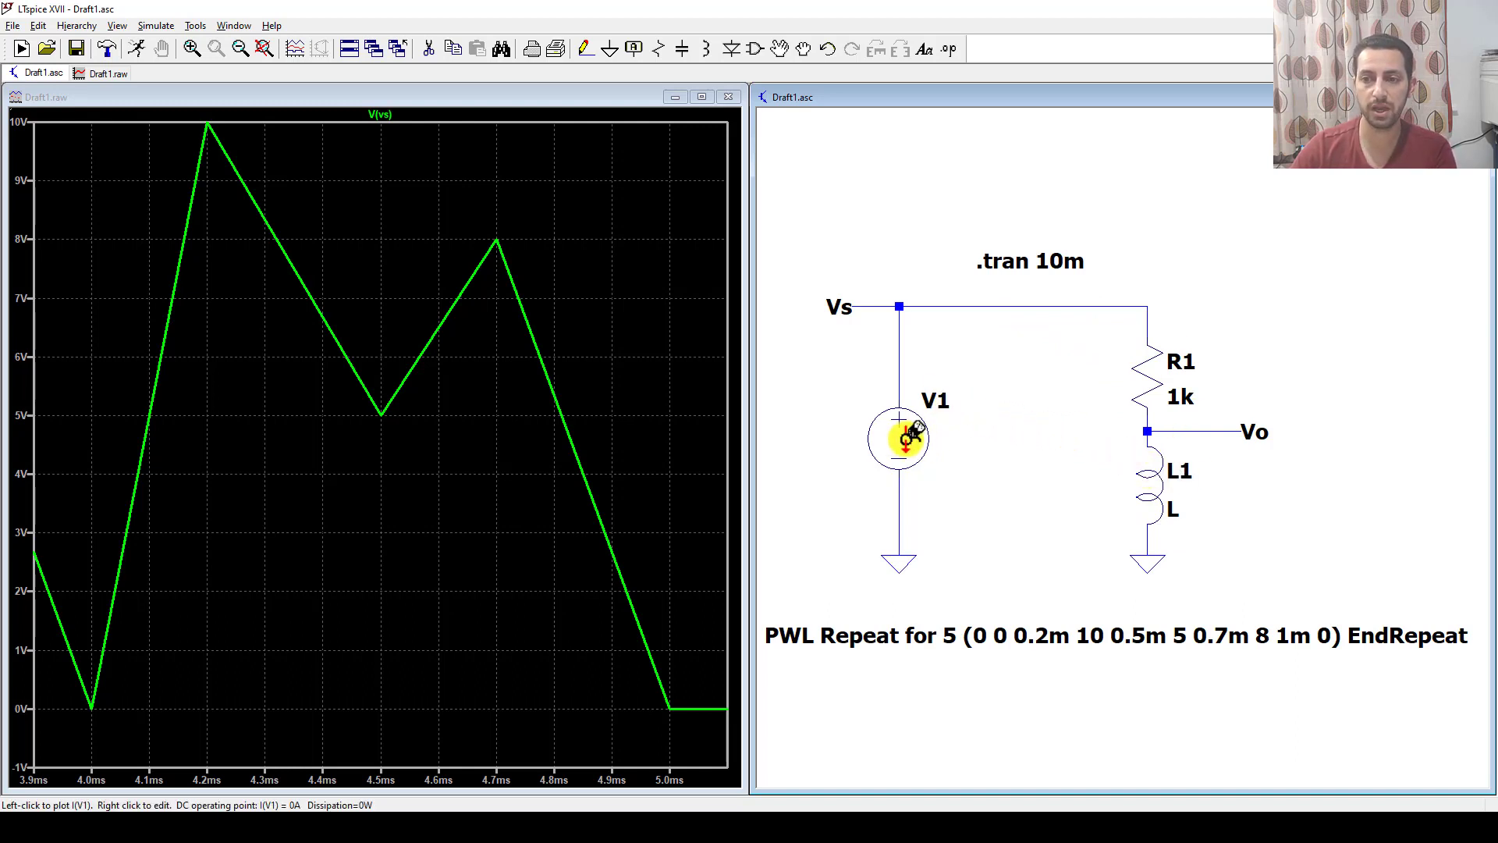
{"action": "left_click", "coordinate": [160, 28]}
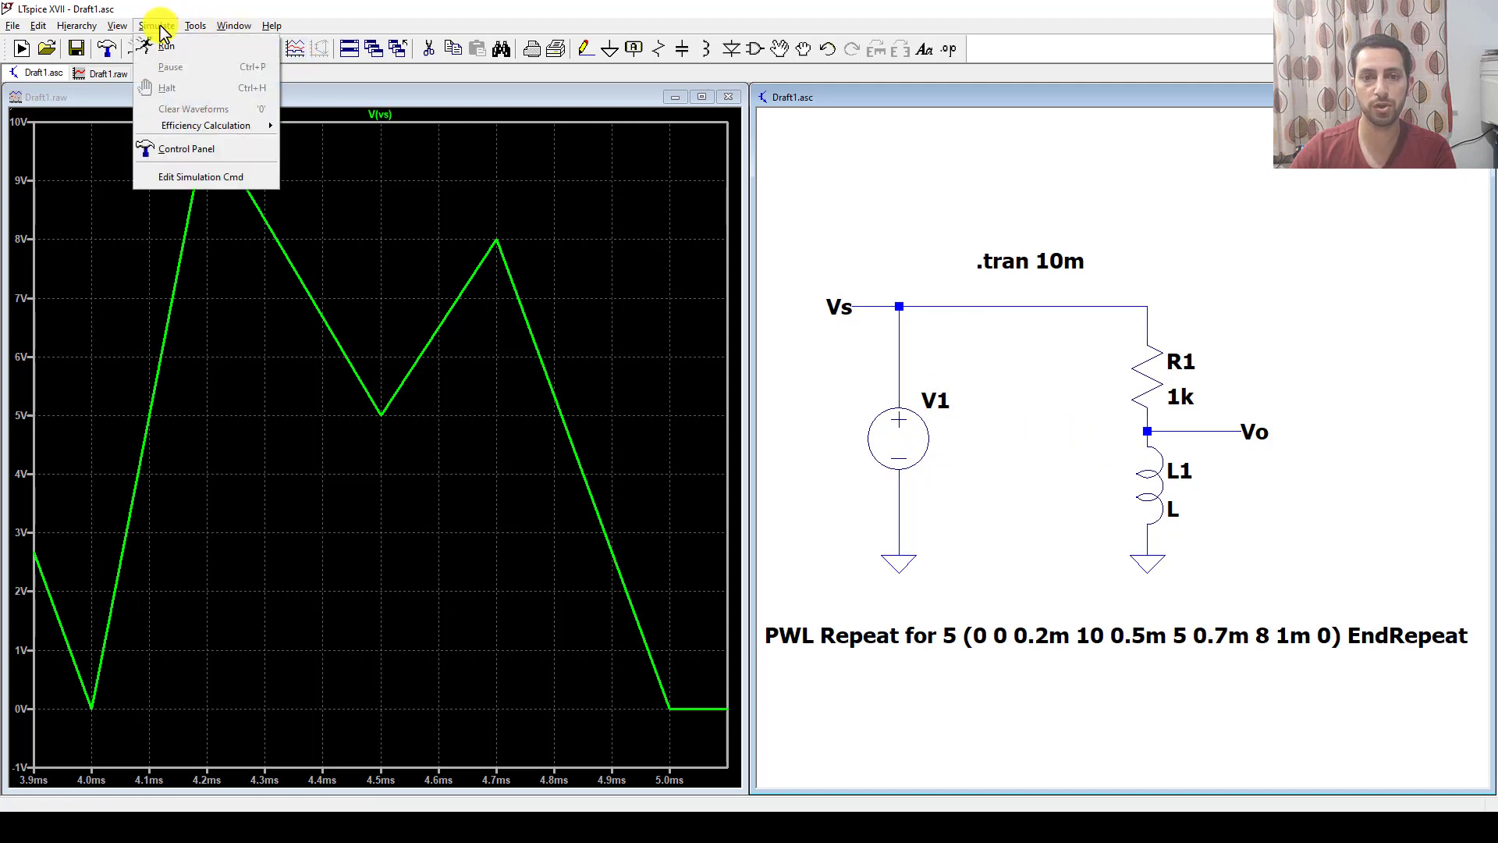
{"action": "left_click", "coordinate": [189, 177]}
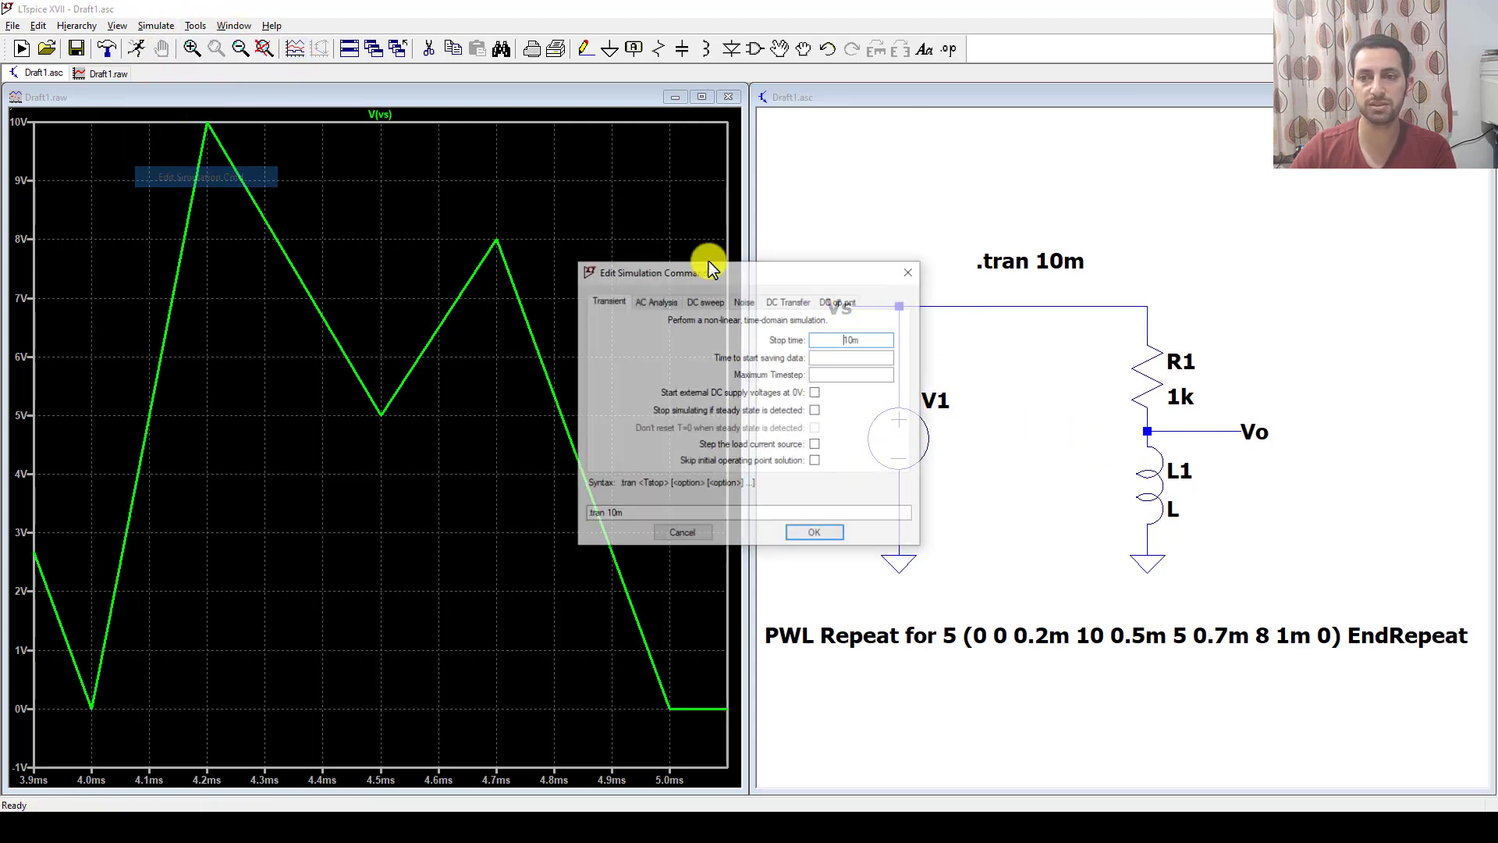
{"action": "left_click", "coordinate": [654, 303]}
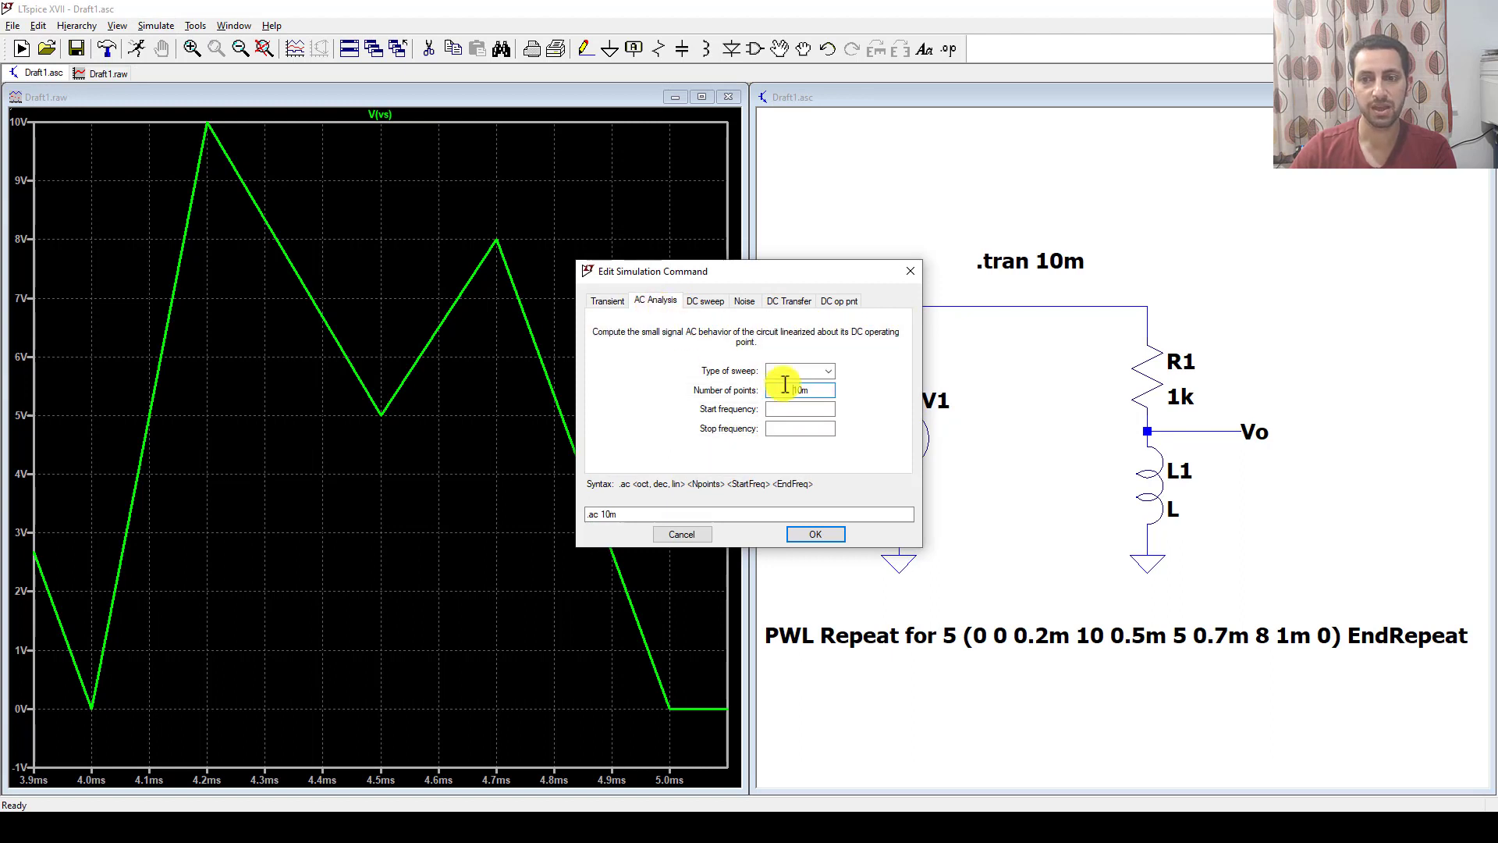
{"action": "left_click", "coordinate": [831, 373]}
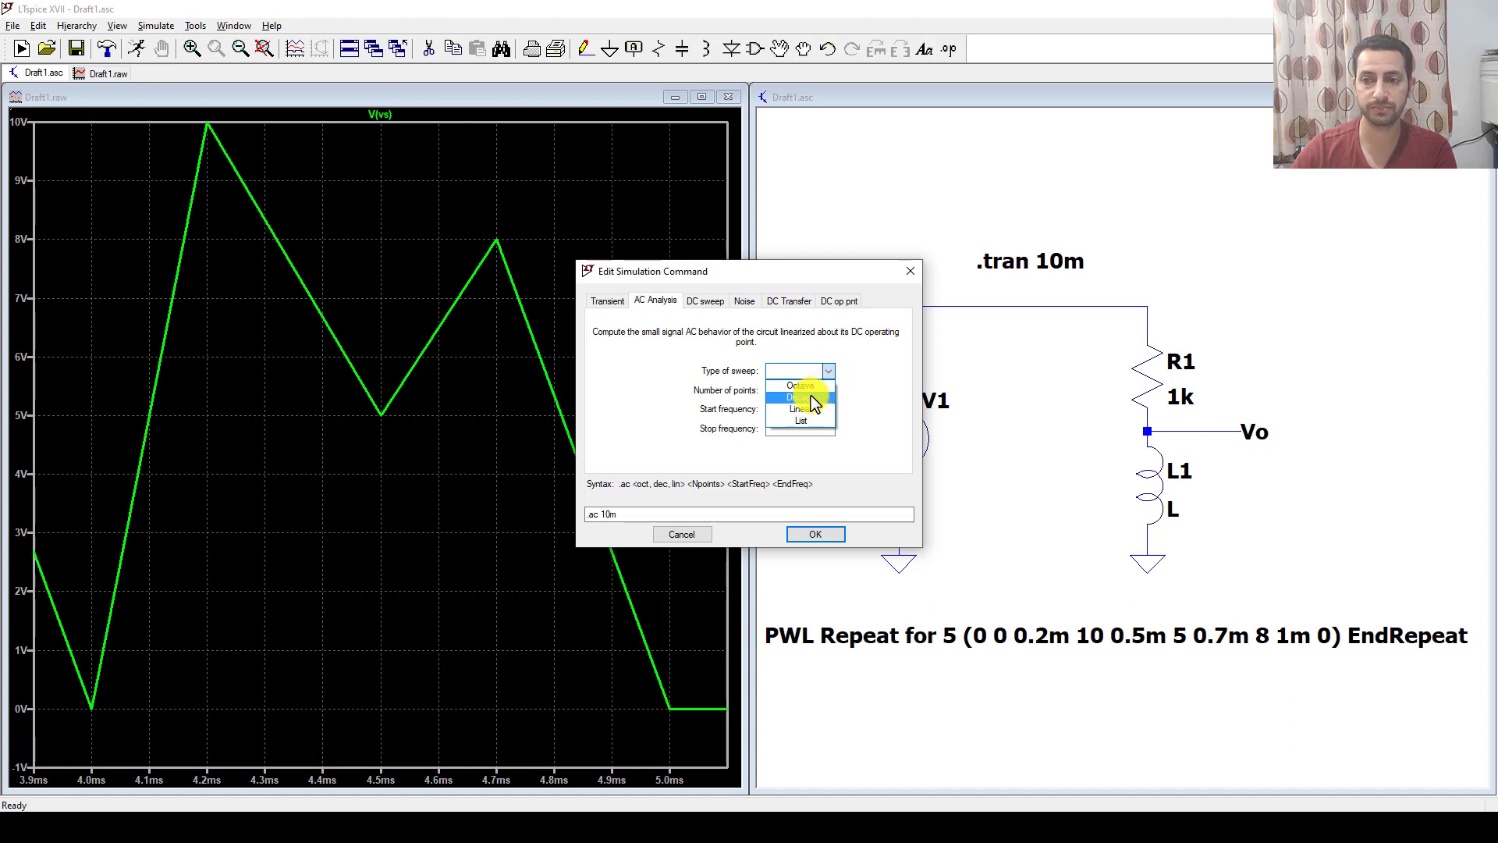
{"action": "left_click", "coordinate": [812, 399]}
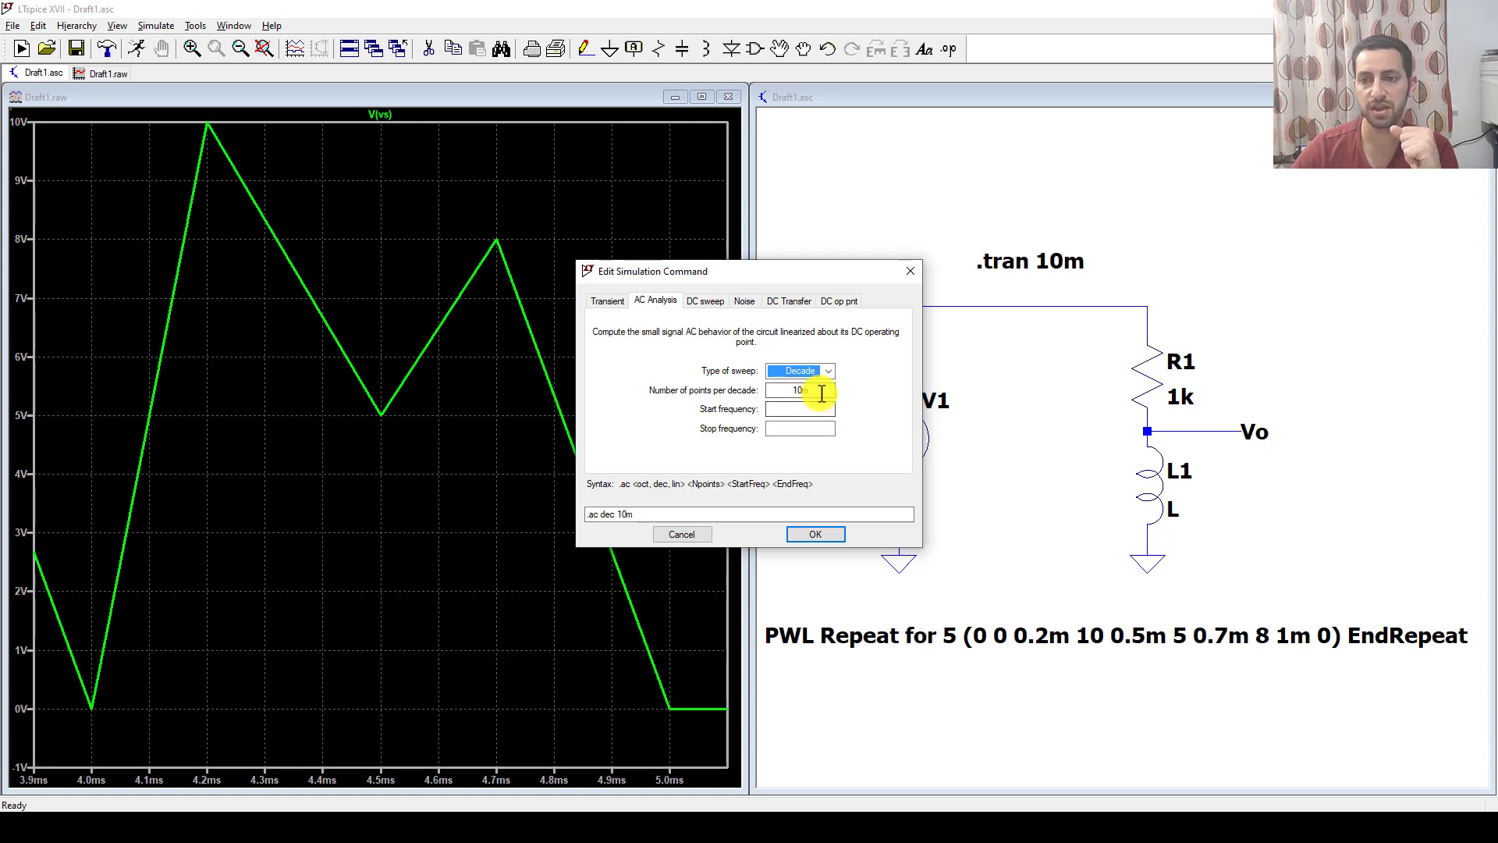
{"action": "left_click_drag", "start_coordinate": [822, 392], "coordinate": [762, 390]}
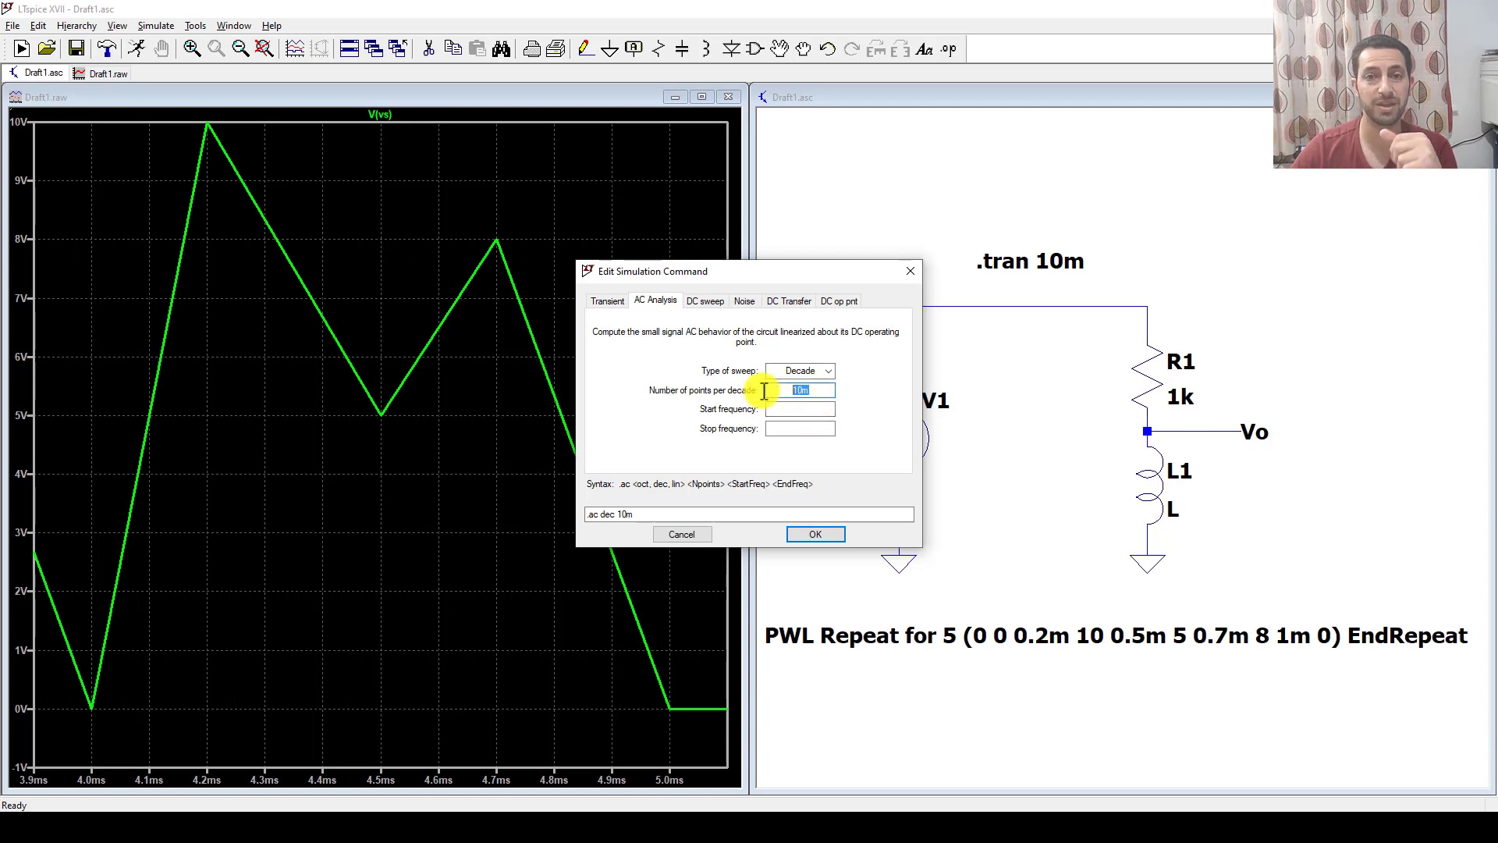
{"action": "key", "text": "BackSpace"}
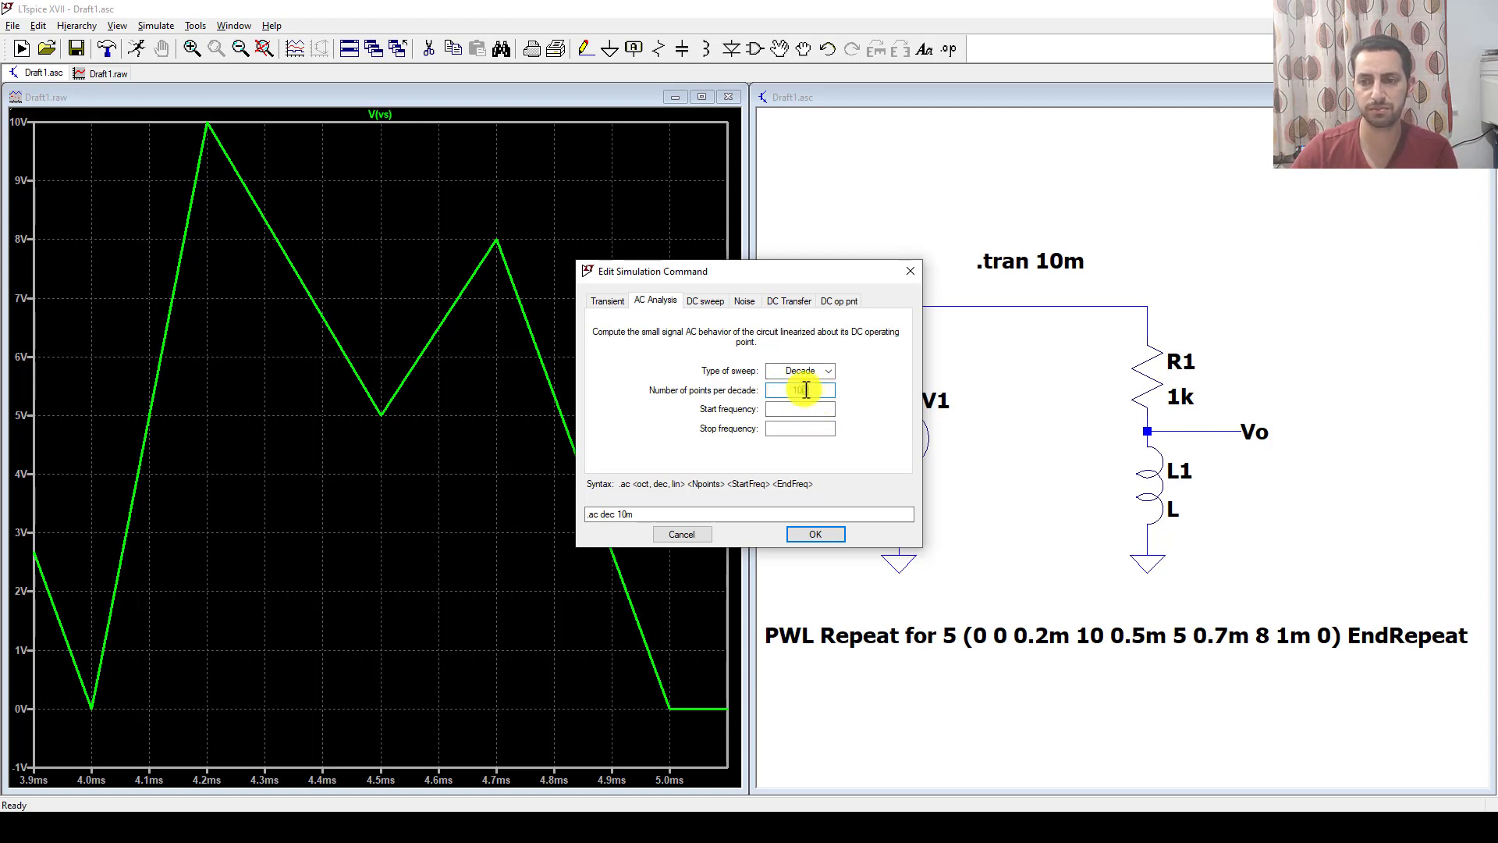
{"action": "type", "text": "10"}
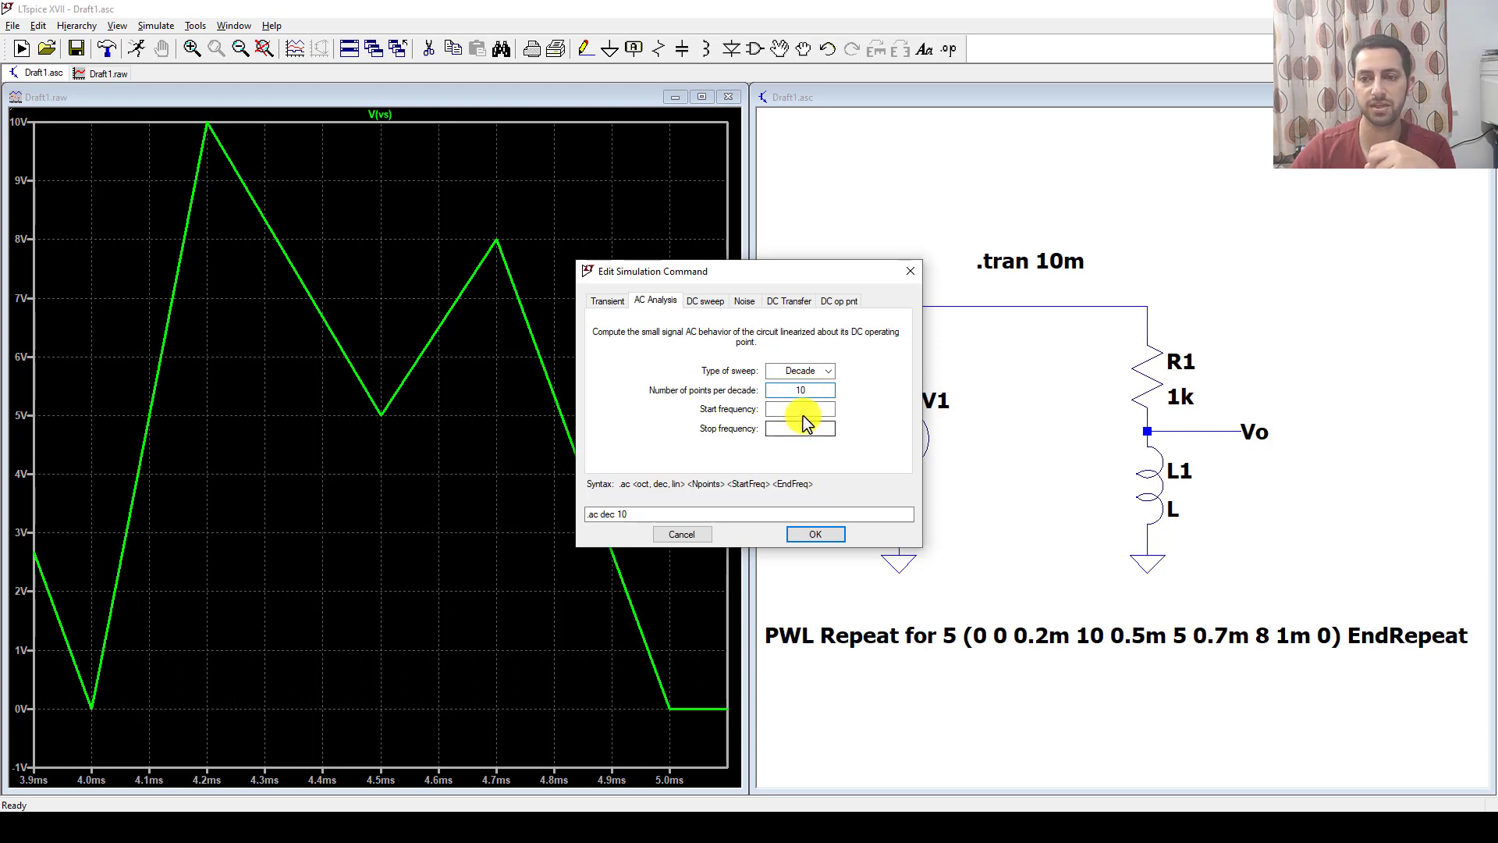
Set the AC sweep's start frequency to 1 and stop frequency to 1M, and place the directive above the .tran line.
{"action": "left_click", "coordinate": [803, 407]}
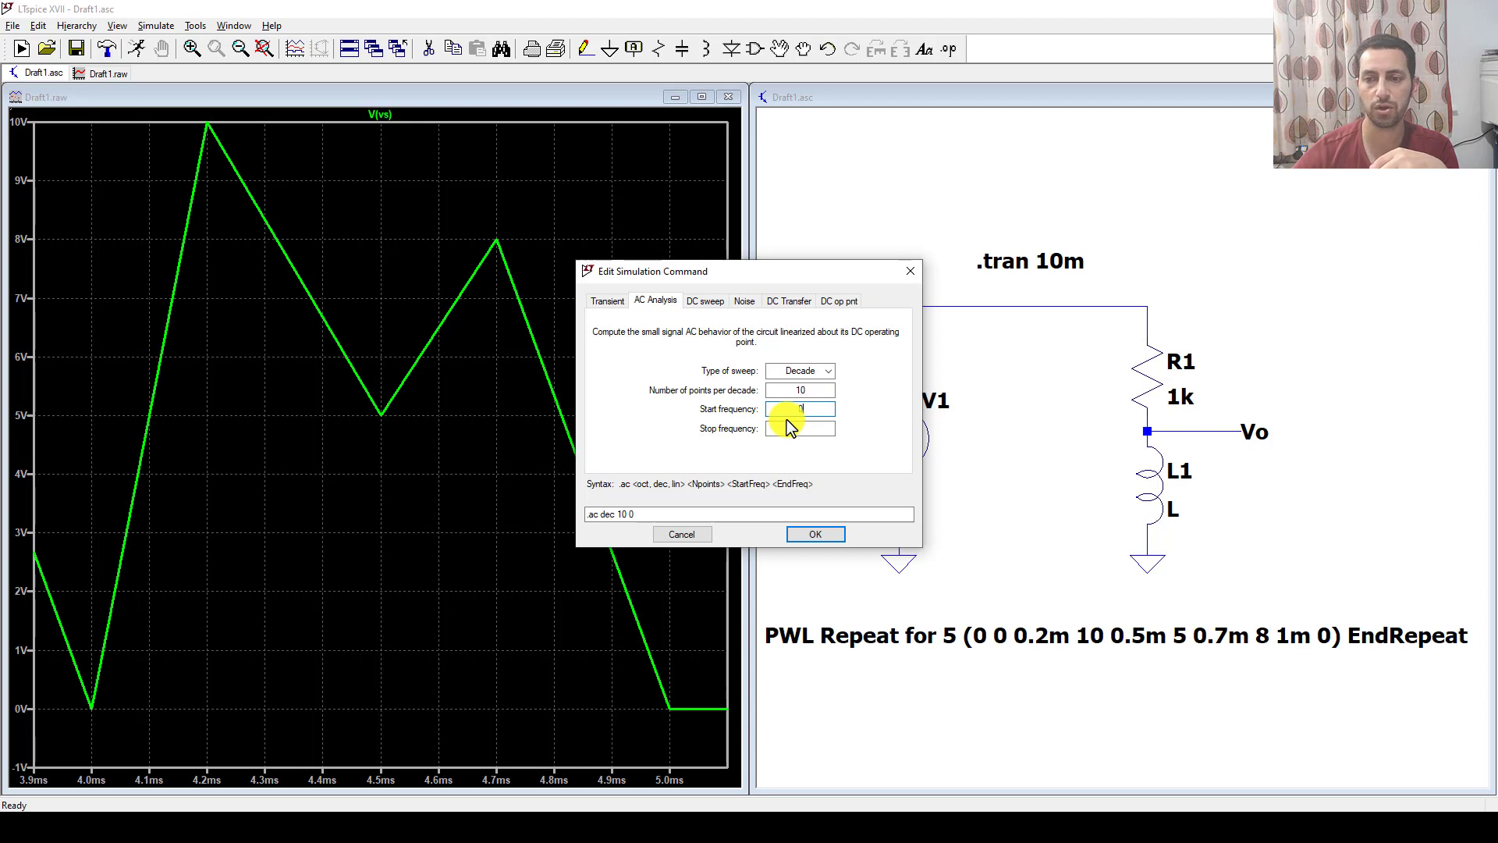
{"action": "left_click", "coordinate": [783, 428]}
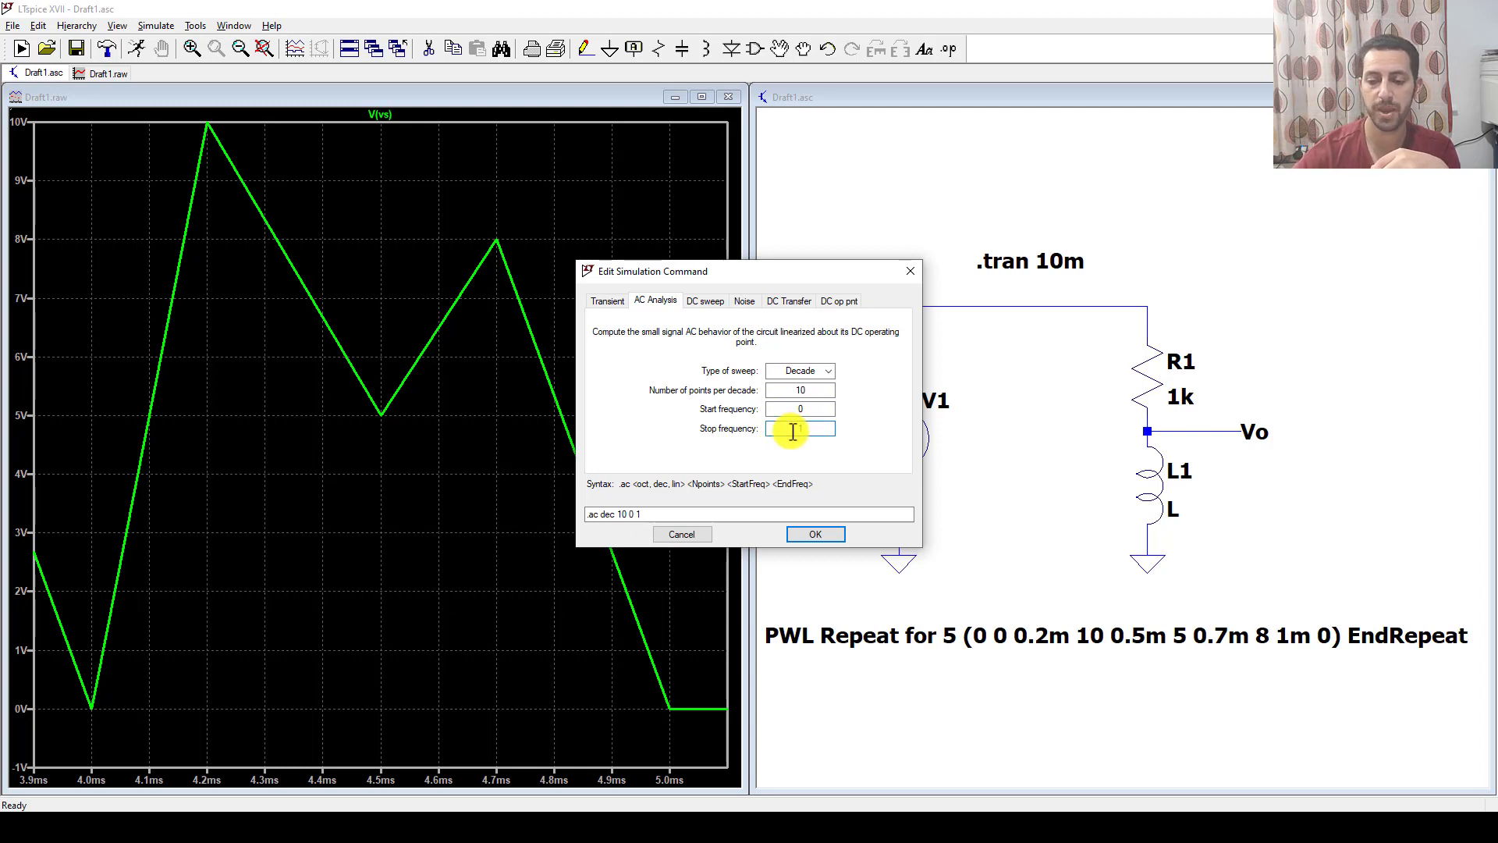
{"action": "left_click", "coordinate": [807, 534]}
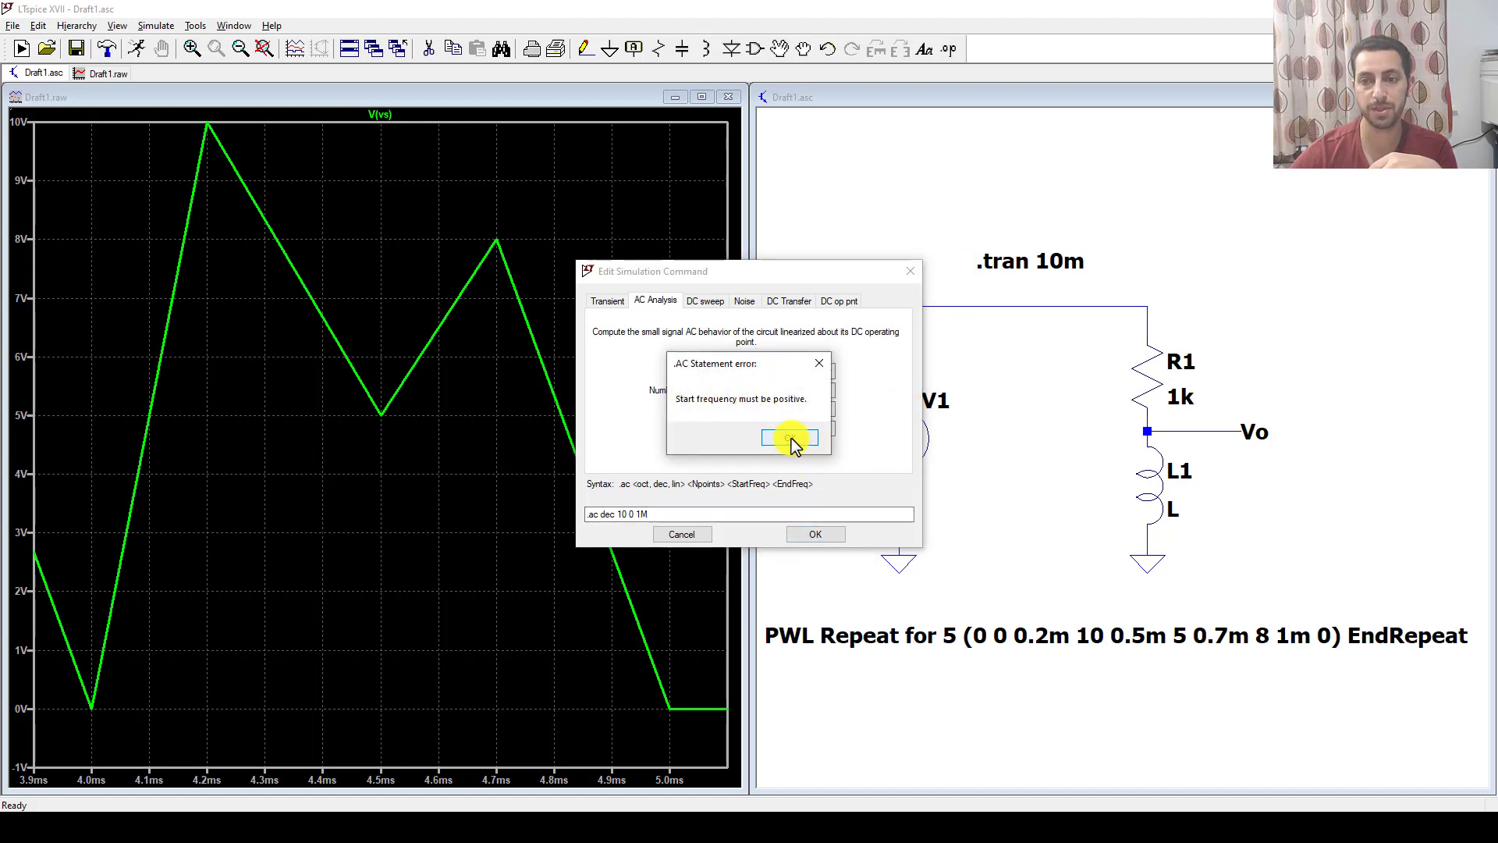
{"action": "left_click", "coordinate": [791, 439]}
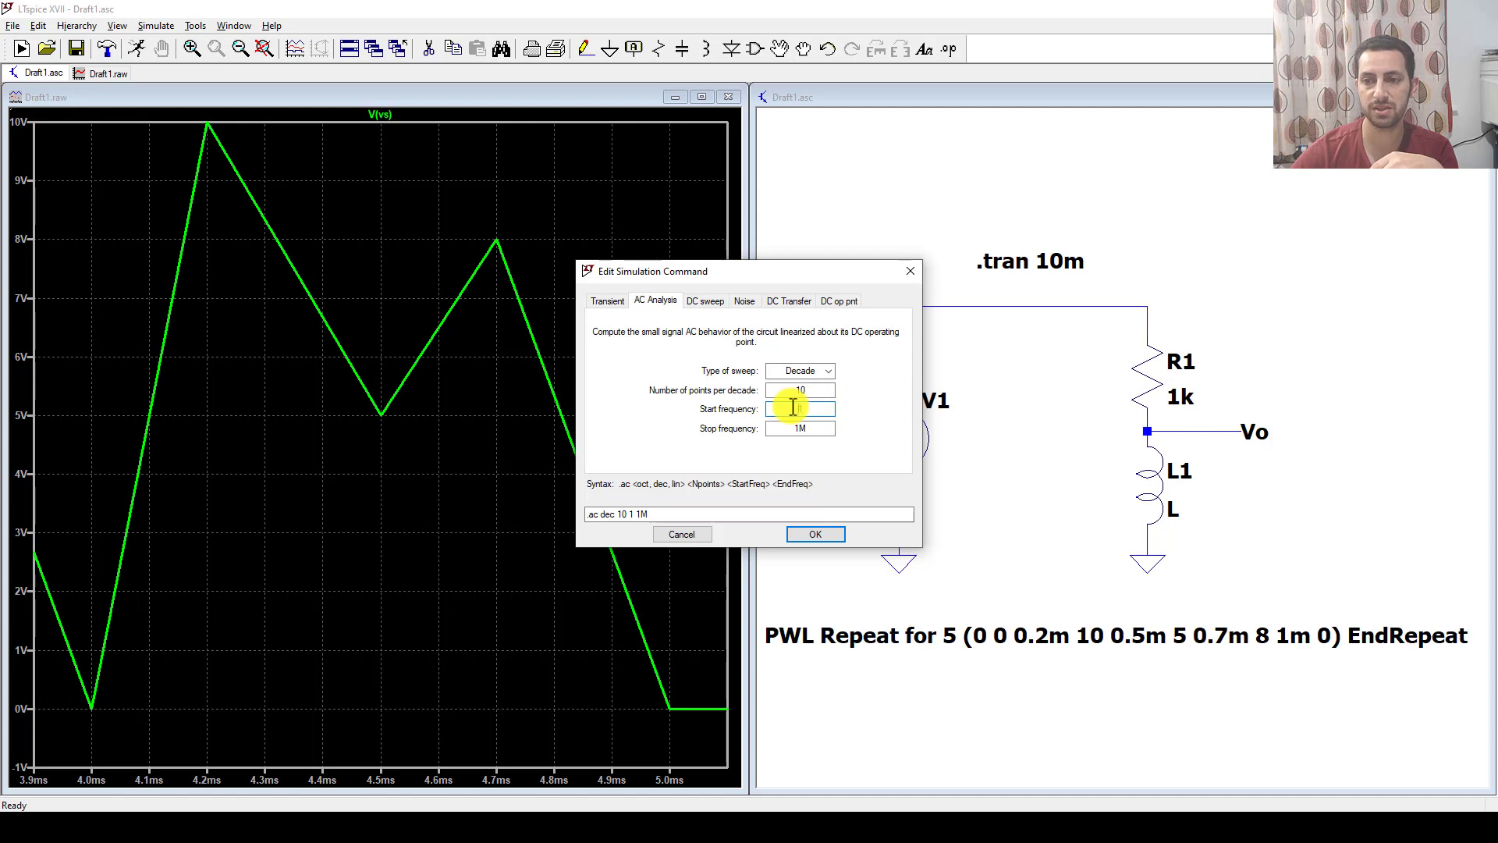
{"action": "left_click", "coordinate": [808, 535]}
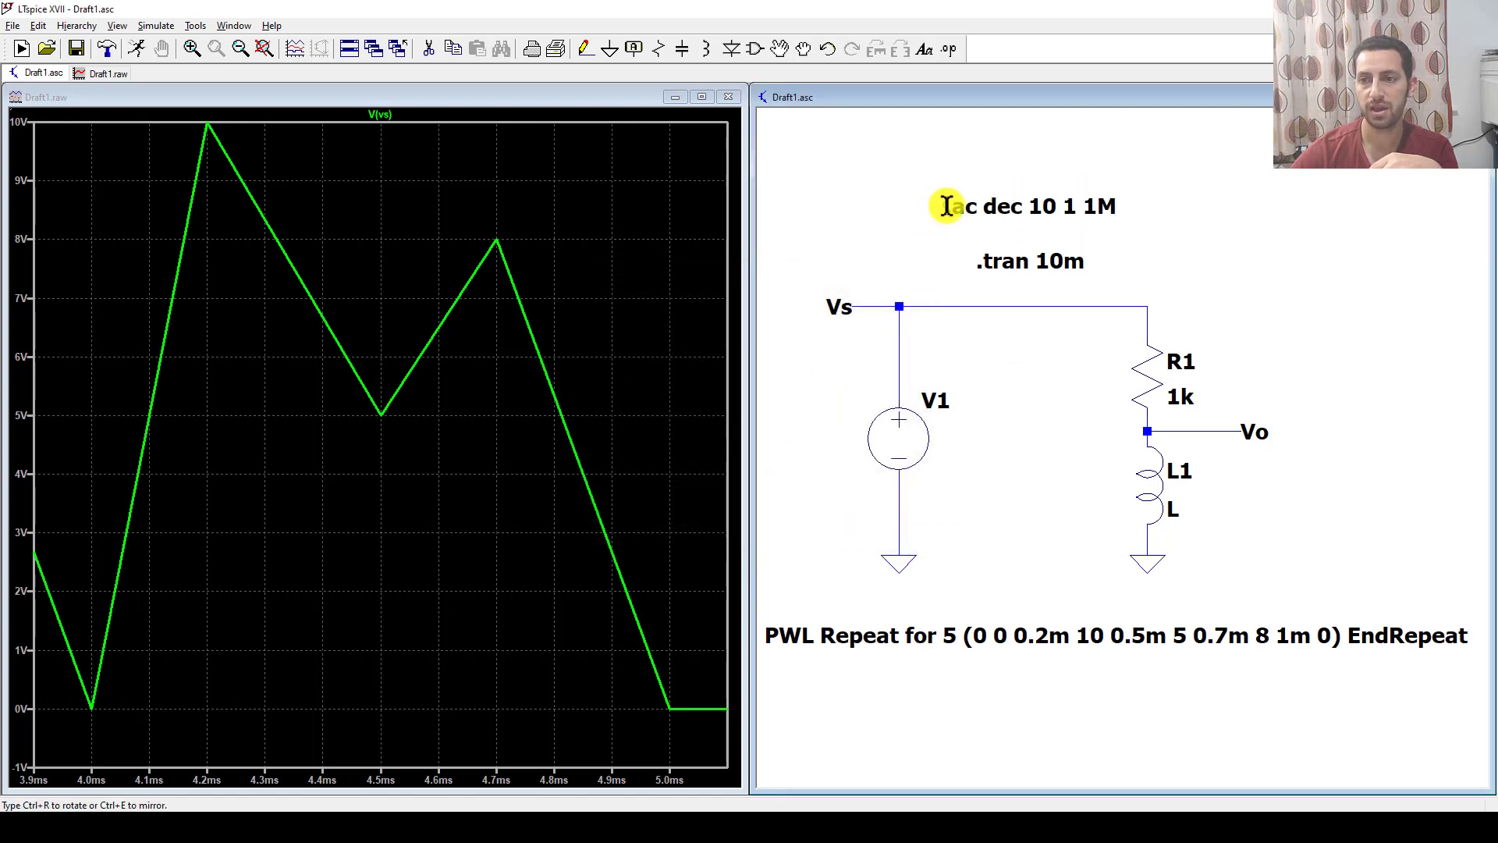
{"action": "left_click", "coordinate": [952, 200]}
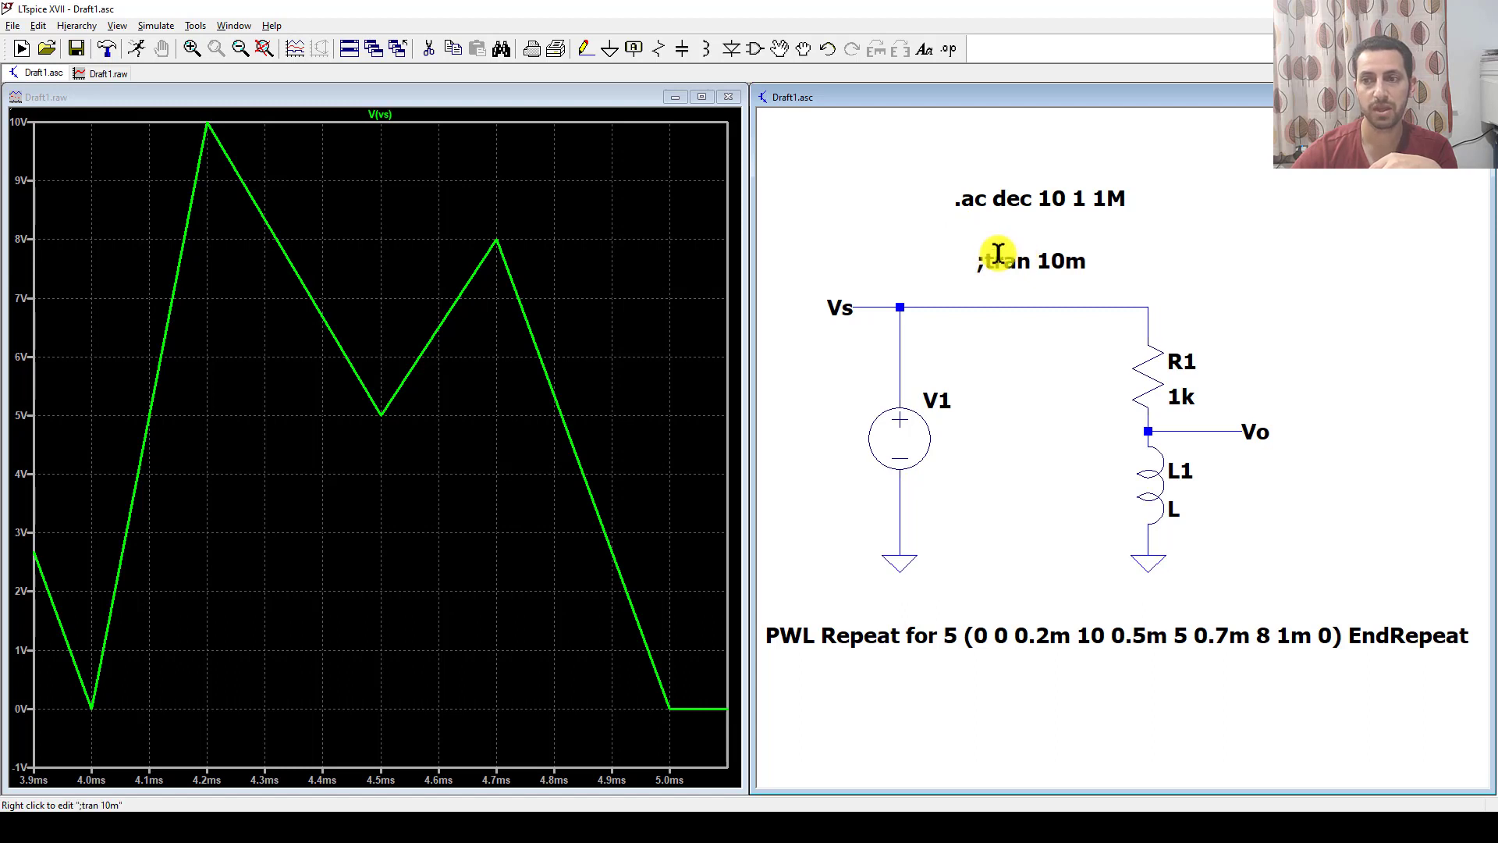
Set inductor L1's value to 1m.
{"action": "right_click", "coordinate": [1178, 511]}
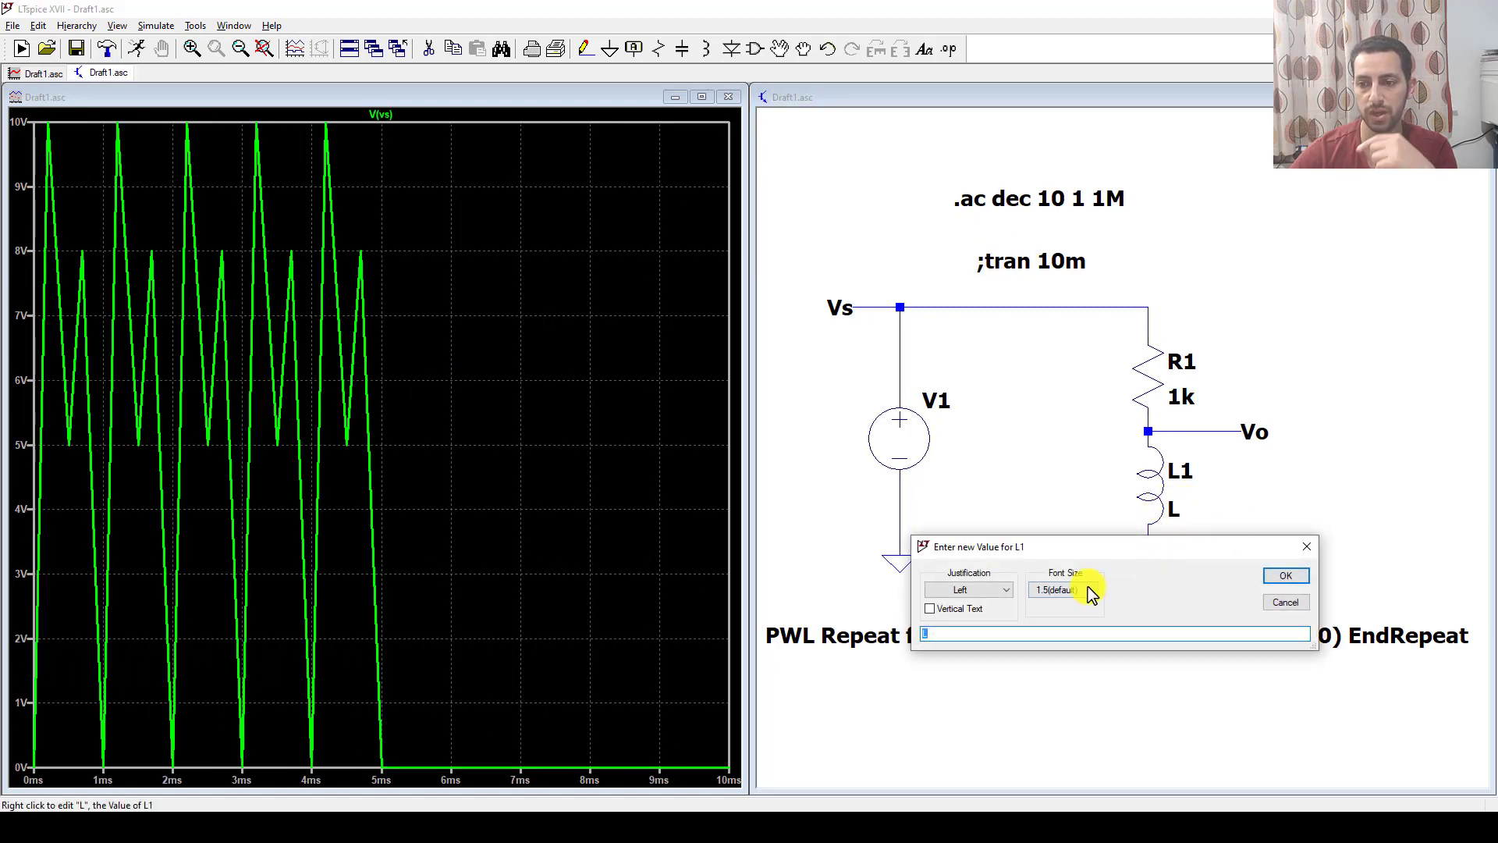
{"action": "type", "text": "1m"}
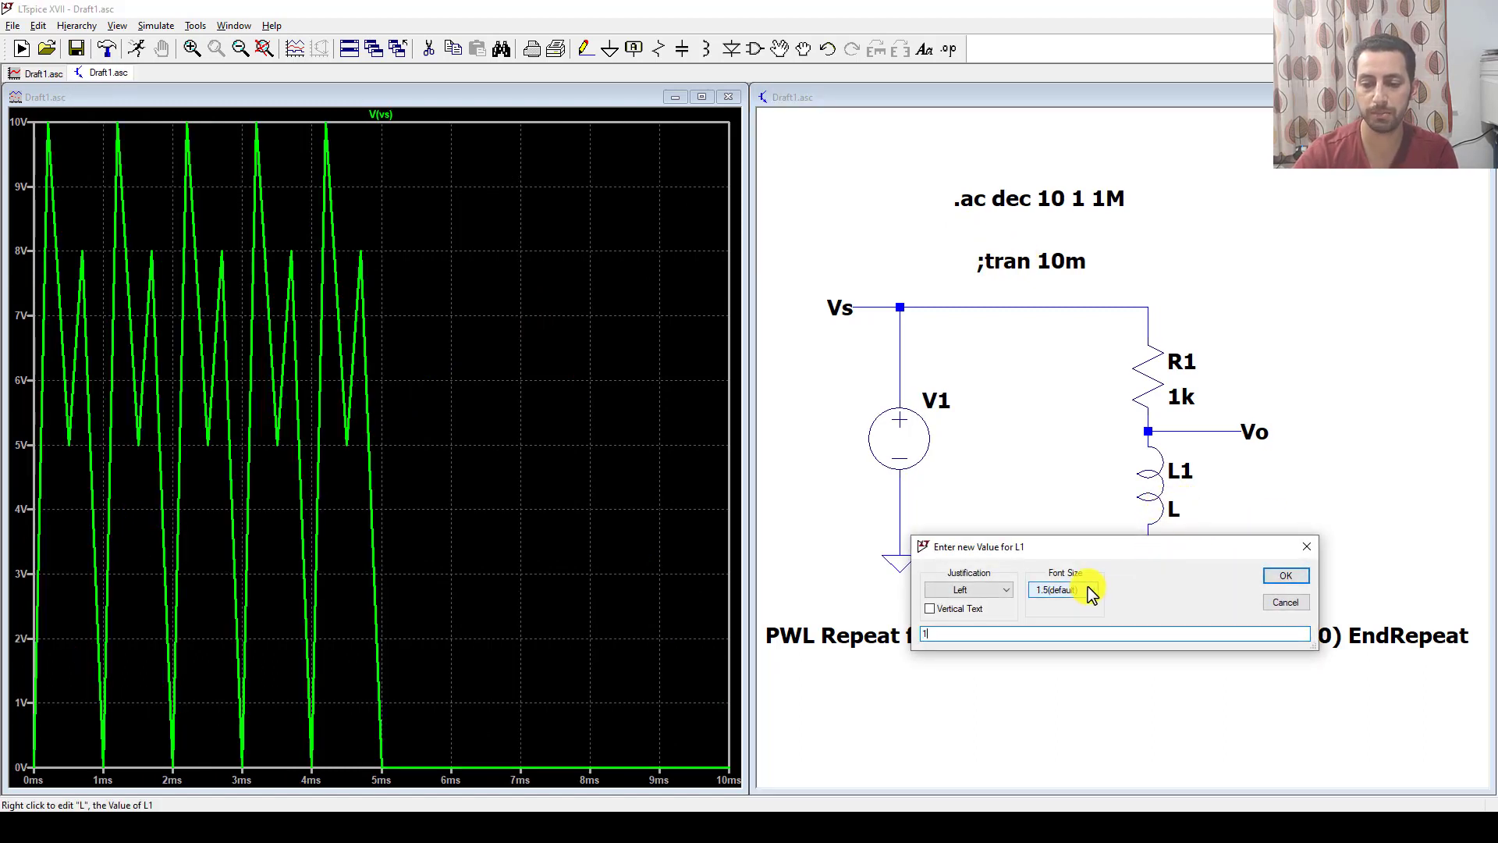
{"action": "left_click", "coordinate": [1295, 575]}
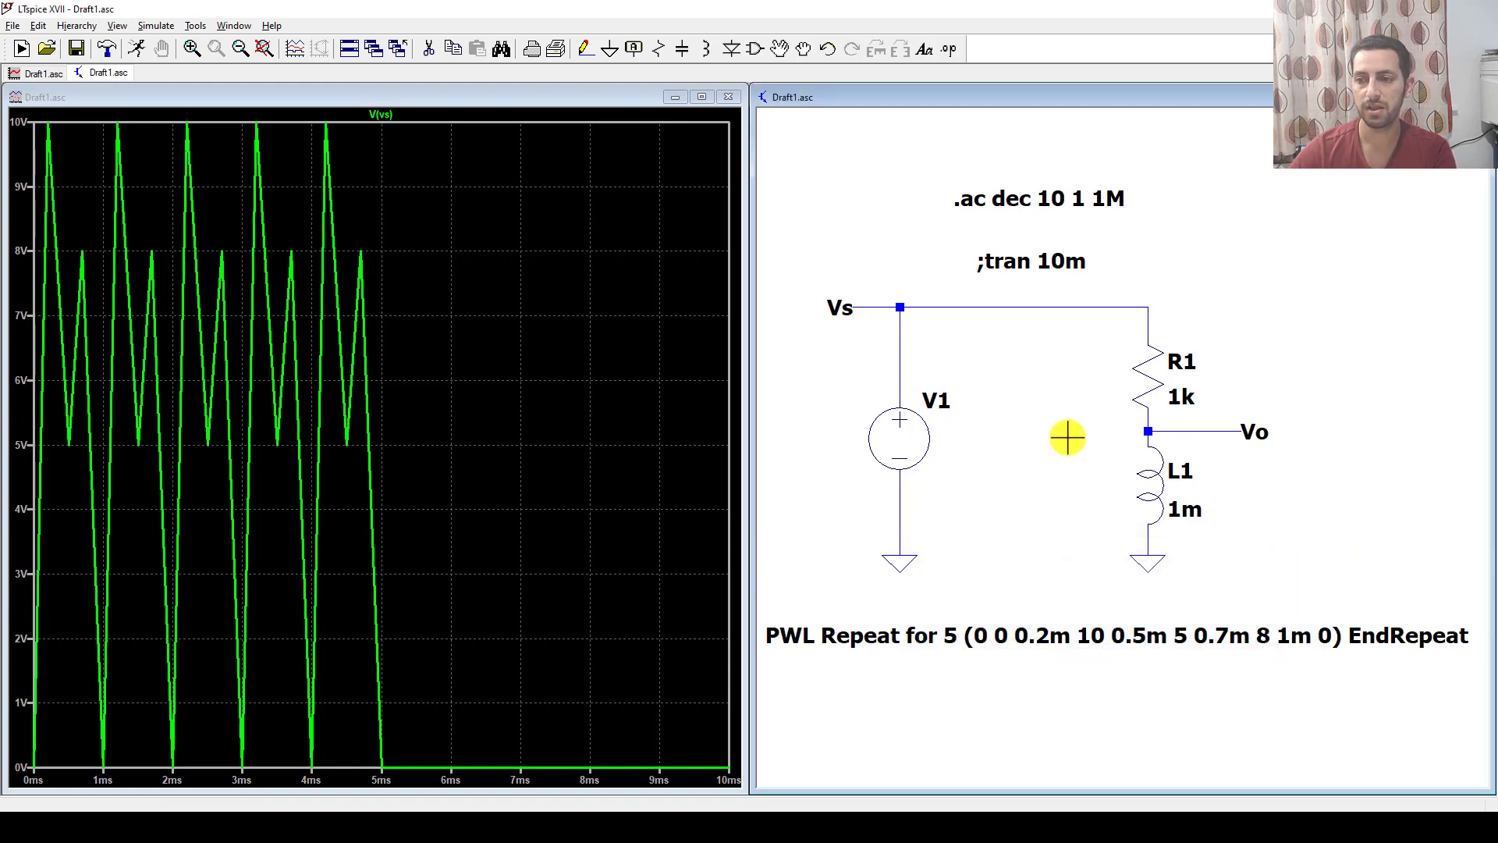
Run the AC analysis of the R-L circuit and examine the SPICE error log.
{"action": "left_click", "coordinate": [138, 55]}
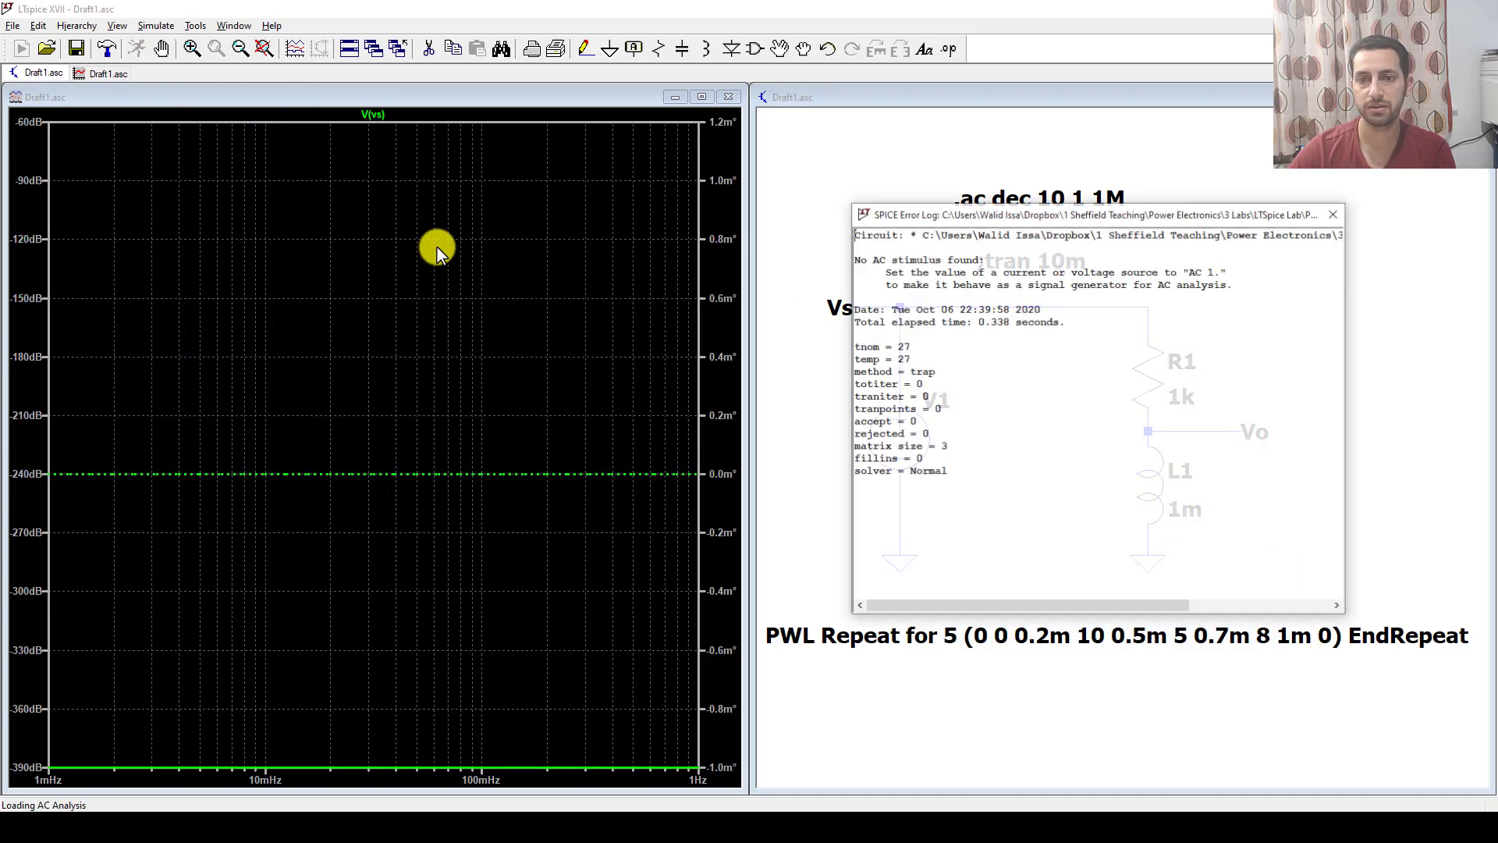
{"action": "left_click_drag", "start_coordinate": [1294, 206], "coordinate": [1177, 205]}
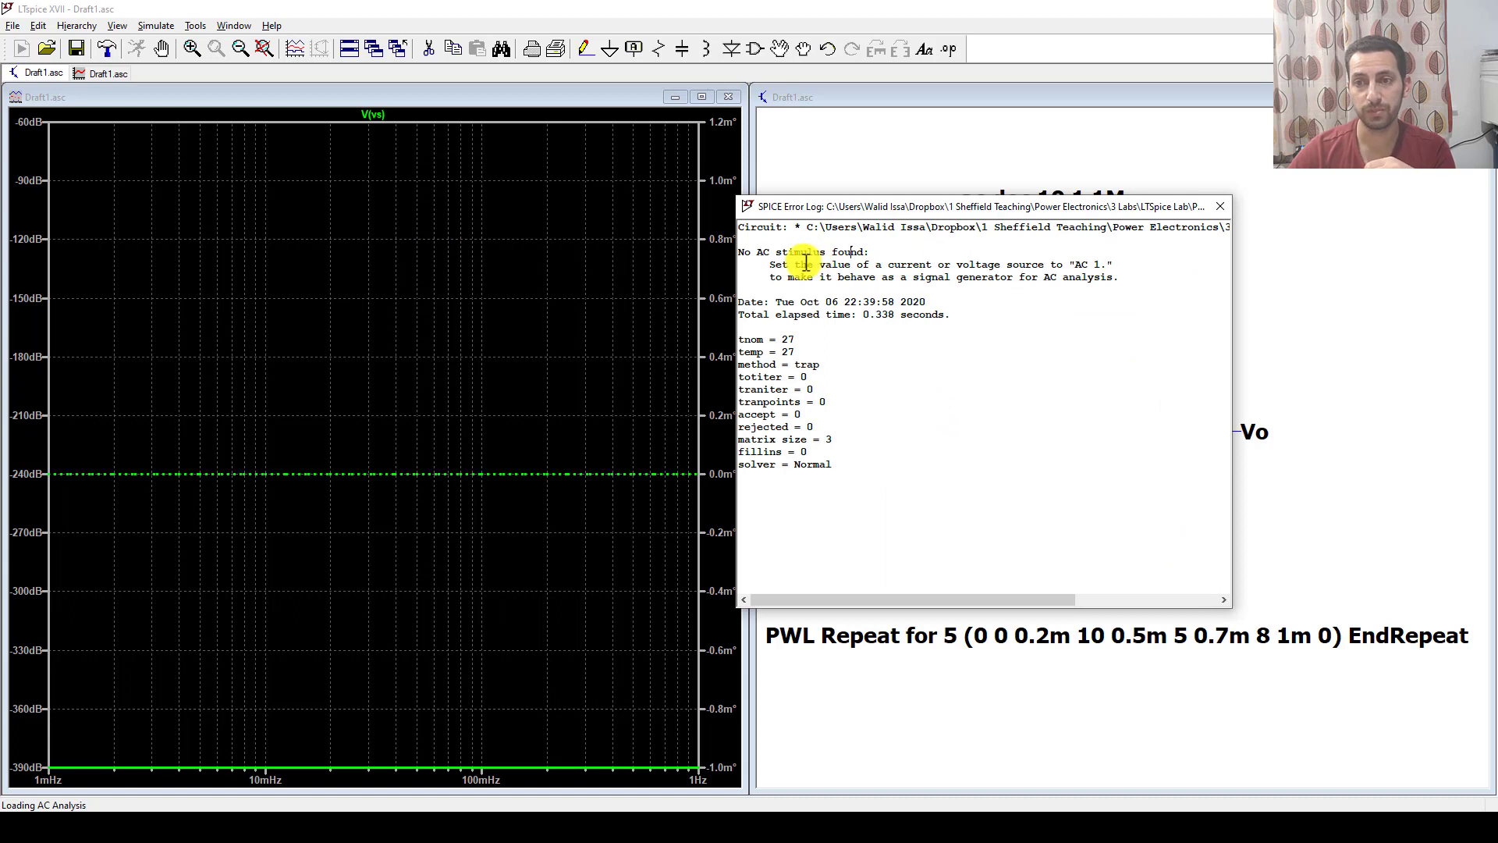
{"action": "left_click_drag", "start_coordinate": [789, 264], "coordinate": [848, 265]}
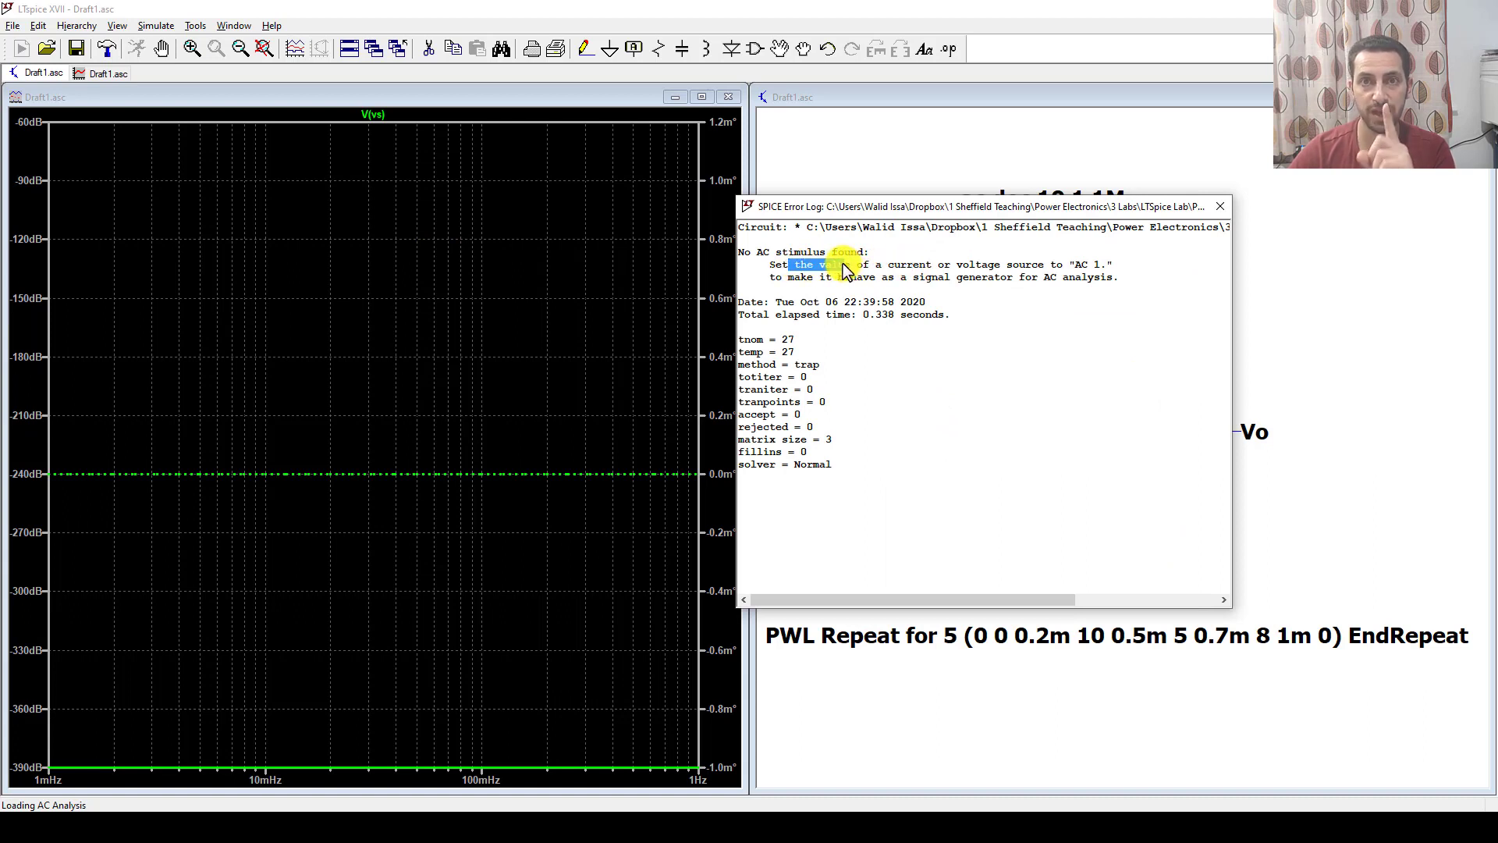
Close the SPICE error log, set voltage source V1's value to ac 1, and rerun the AC analysis.
{"action": "left_click", "coordinate": [840, 265]}
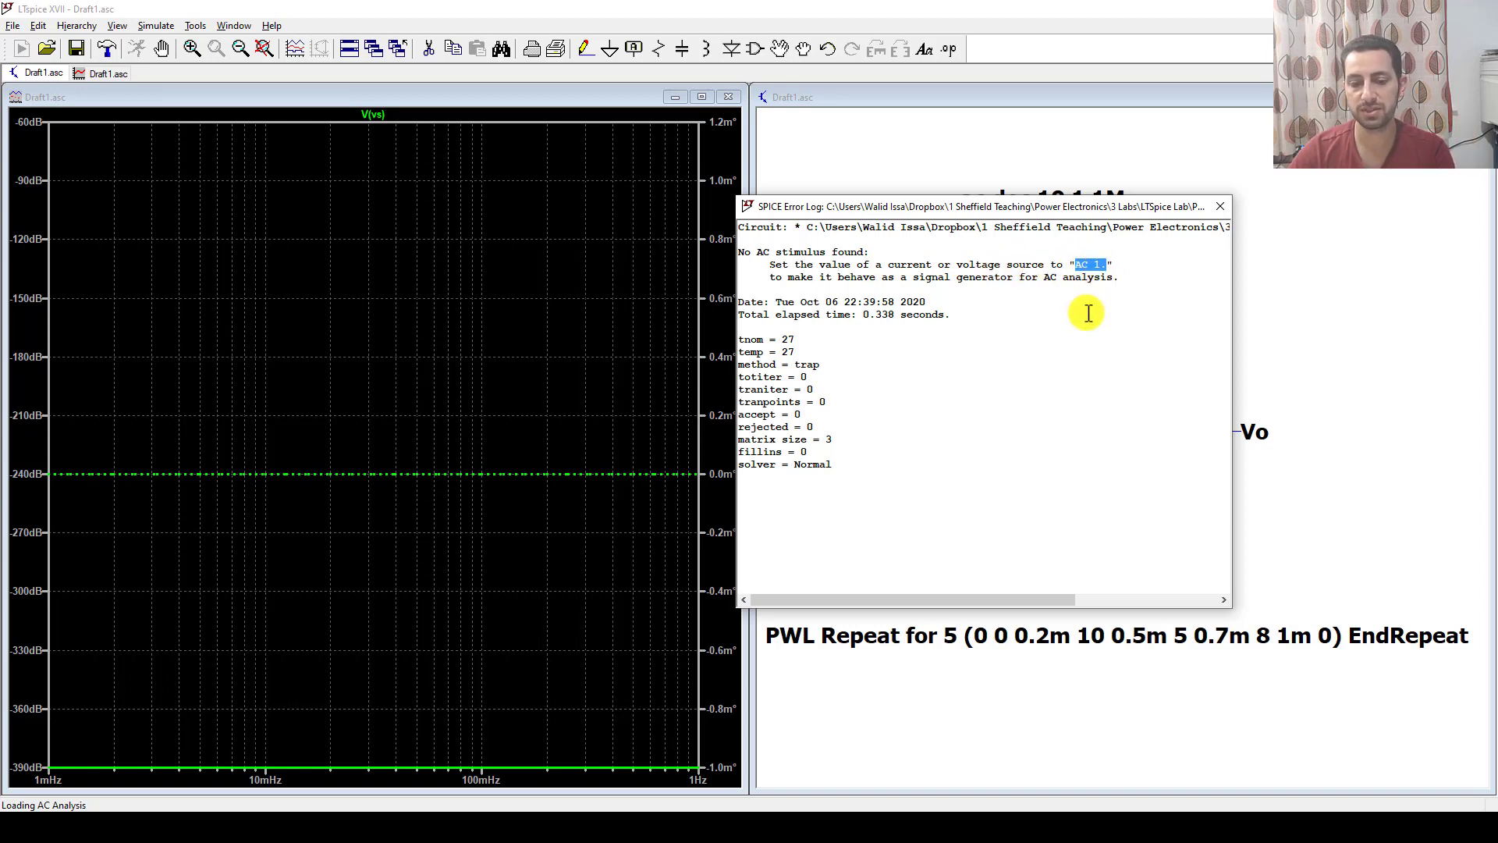
{"action": "left_click", "coordinate": [1223, 208]}
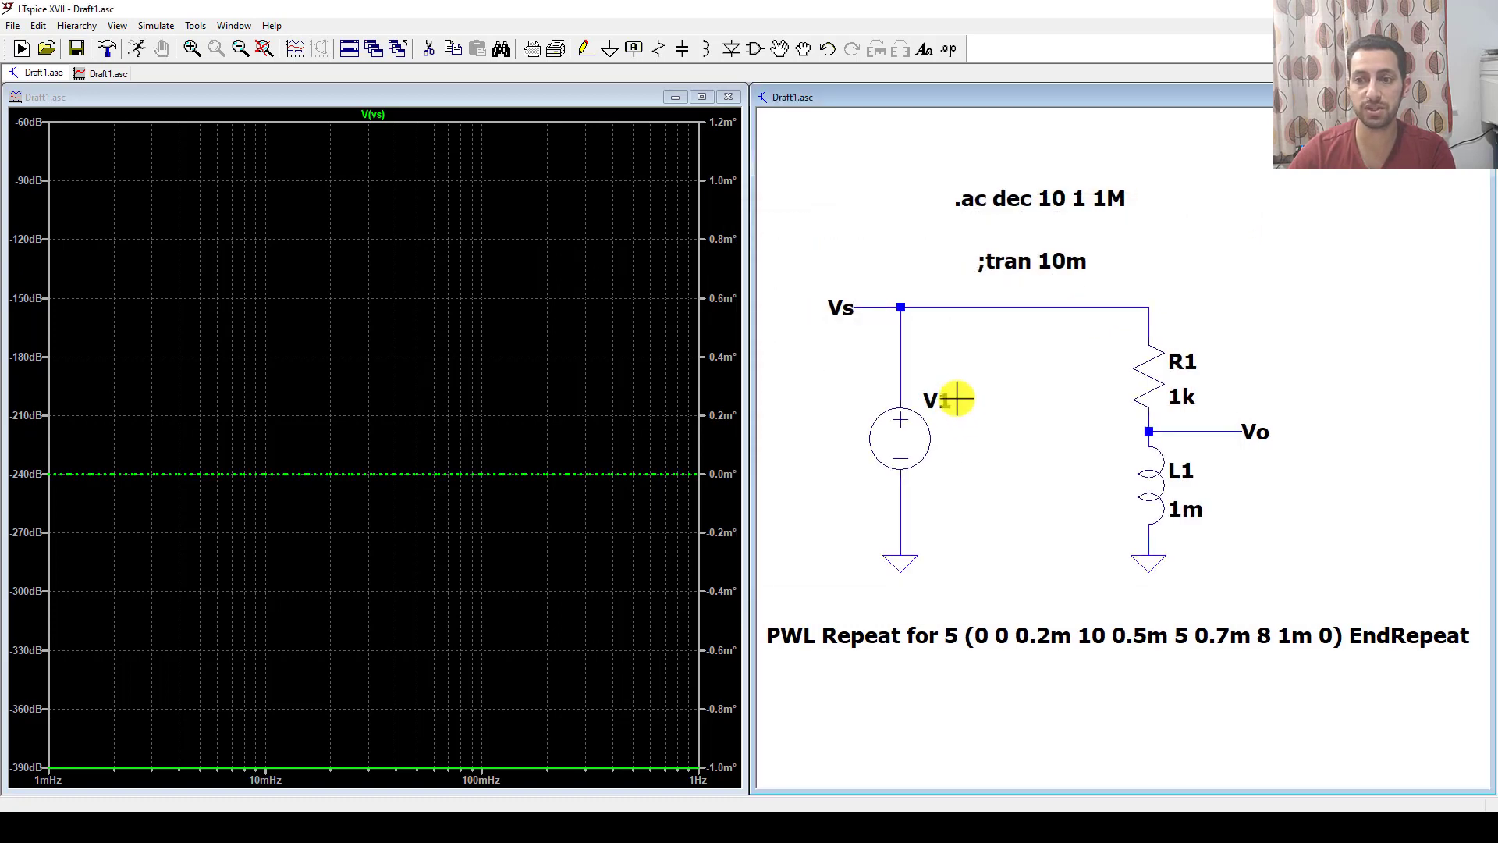
{"action": "right_click", "coordinate": [918, 442]}
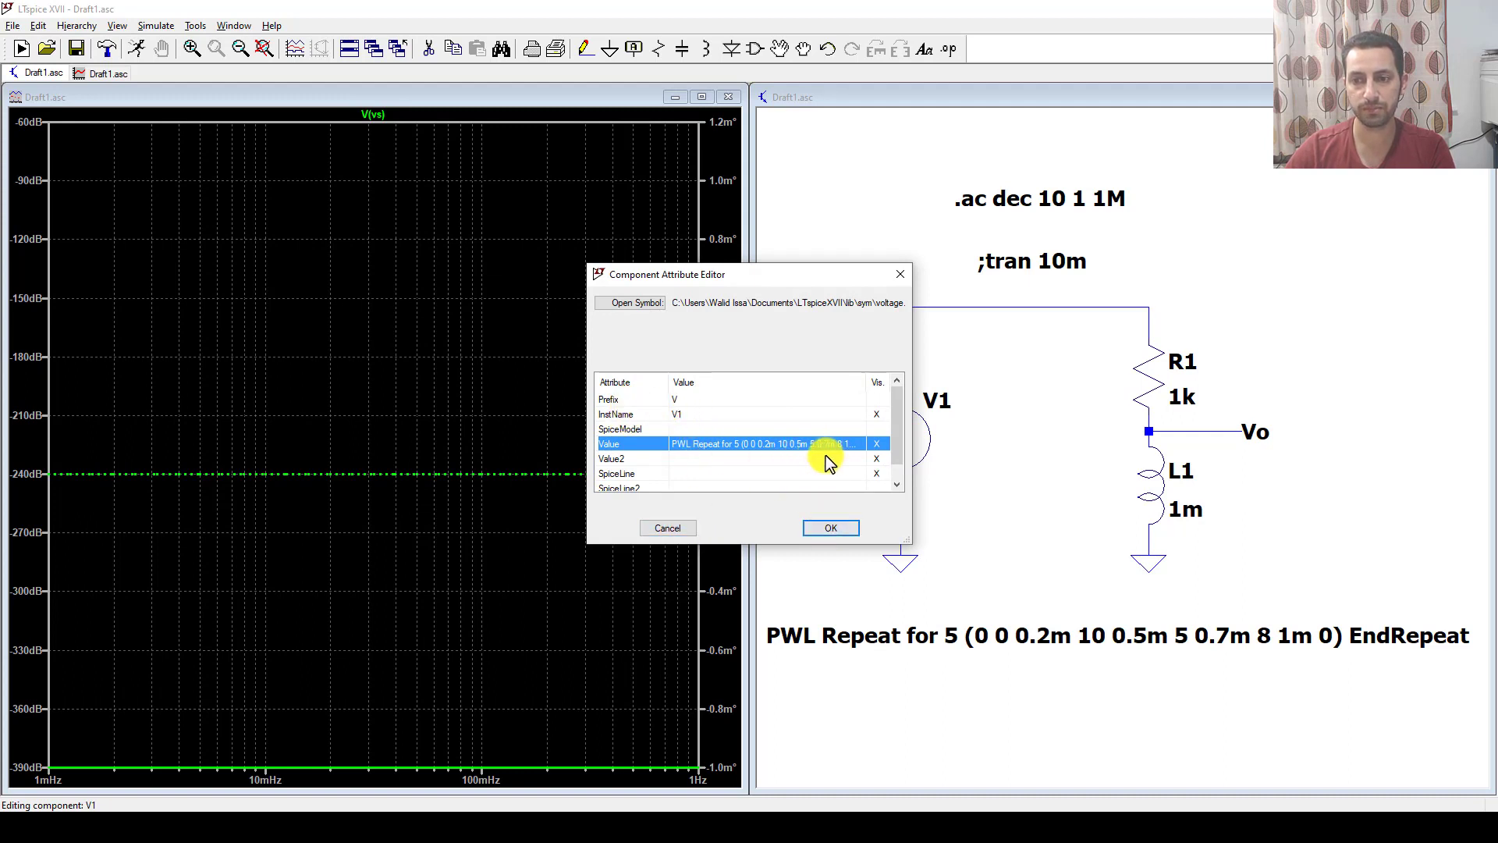
{"action": "left_click", "coordinate": [755, 443]}
{"action": "type", "text": "AC 1"}
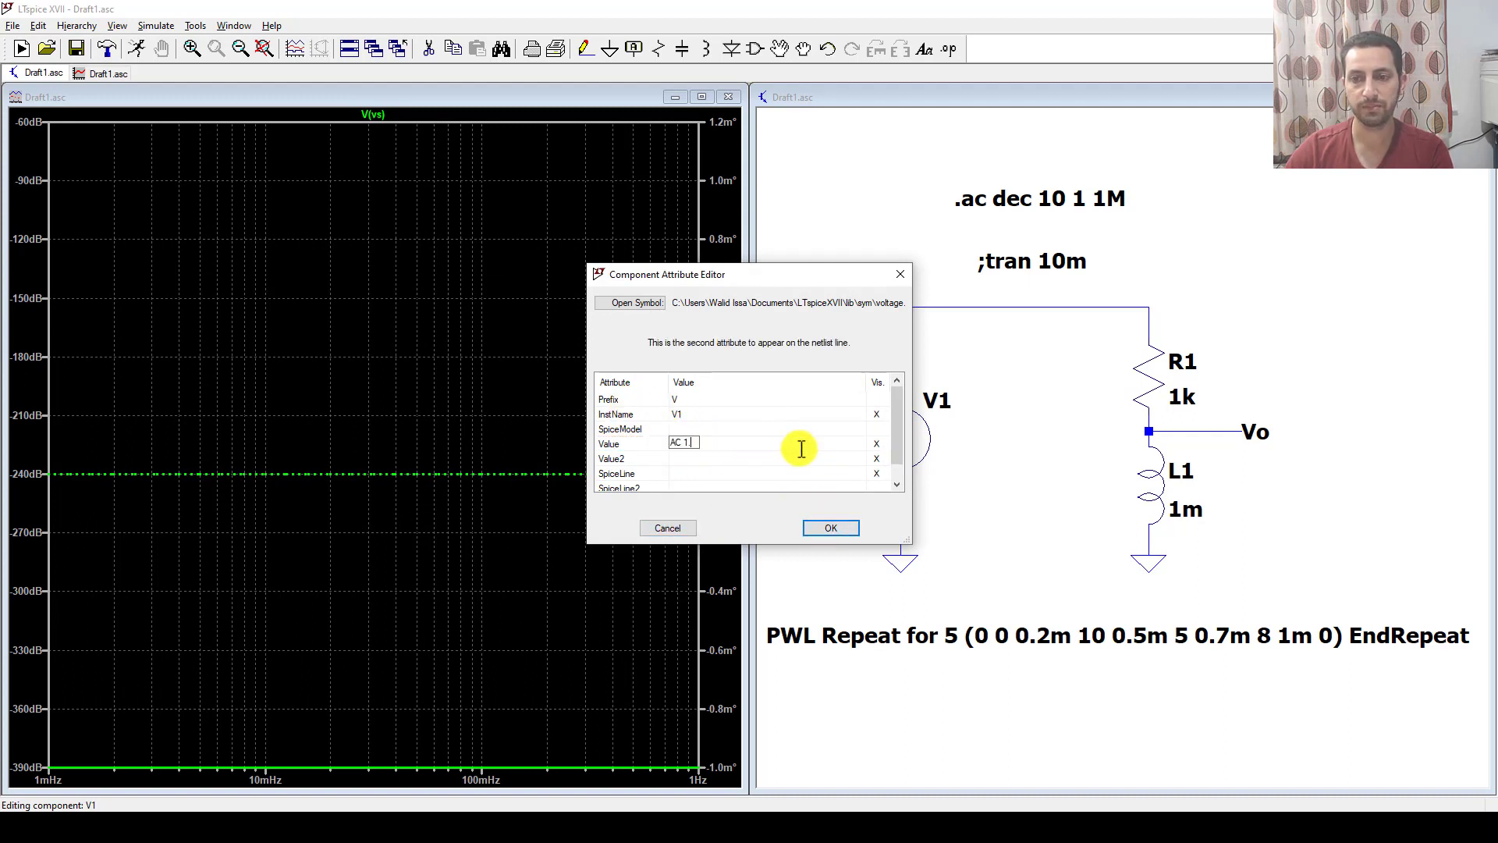
{"action": "type", "text": "."}
{"action": "key", "text": "Return"}
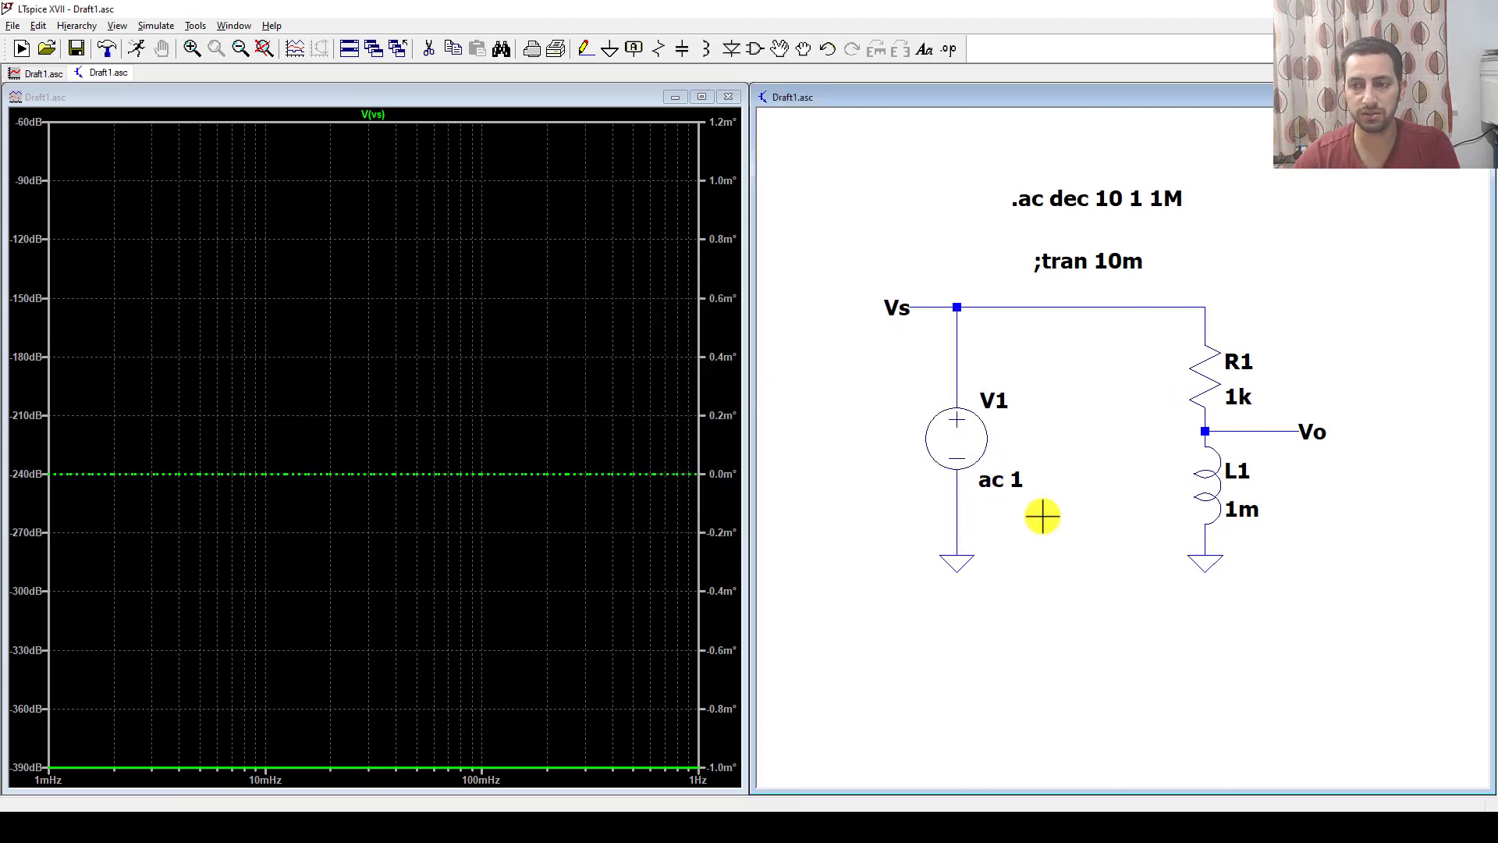
{"action": "left_click", "coordinate": [142, 50]}
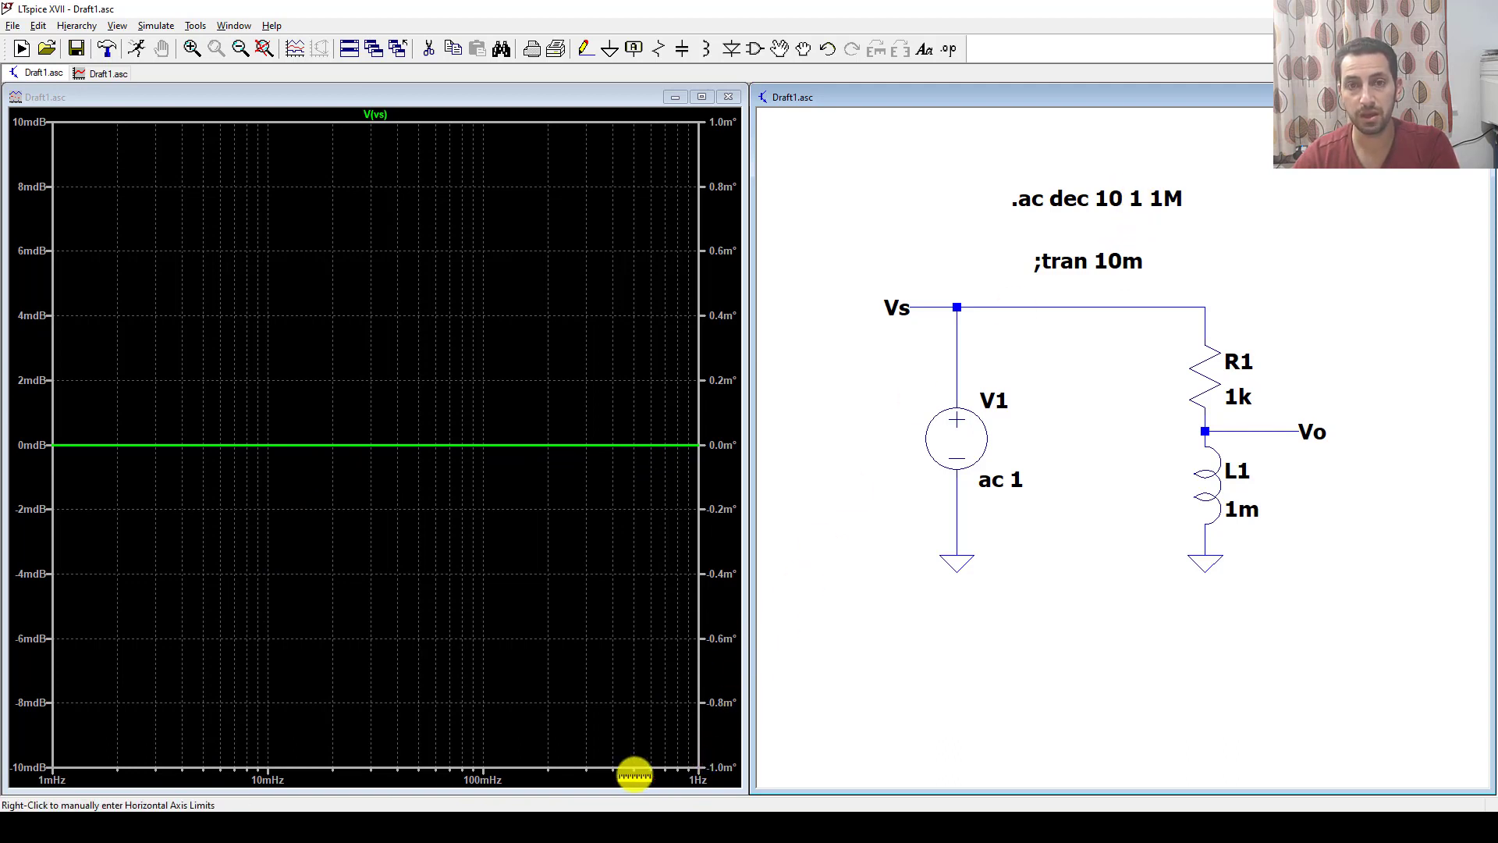
Set the AC sweep's stop frequency to 1Meg and rerun the analysis.
{"action": "right_click", "coordinate": [1129, 195]}
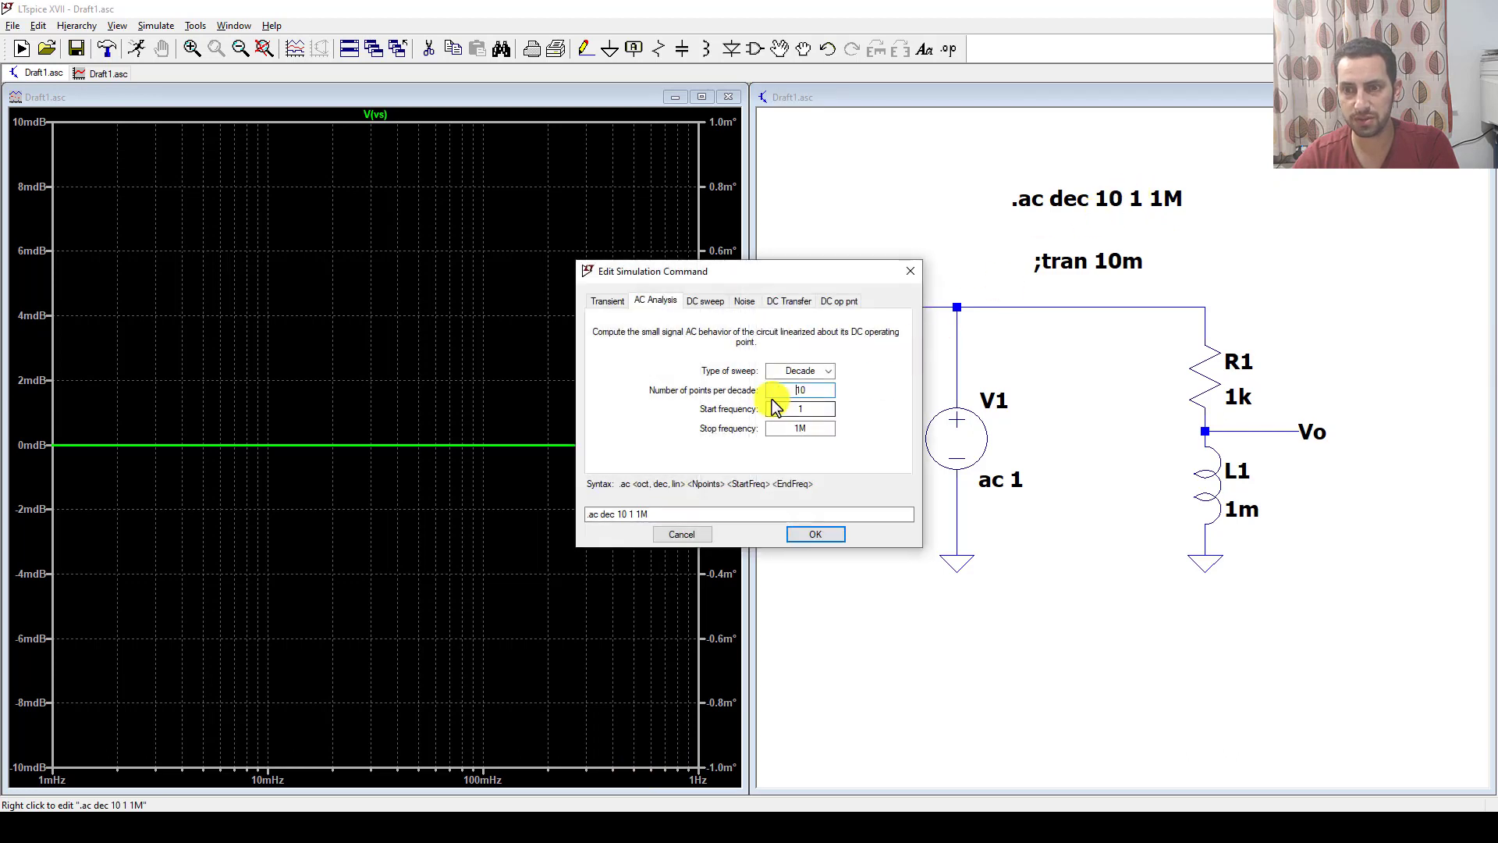
{"action": "left_click", "coordinate": [814, 409]}
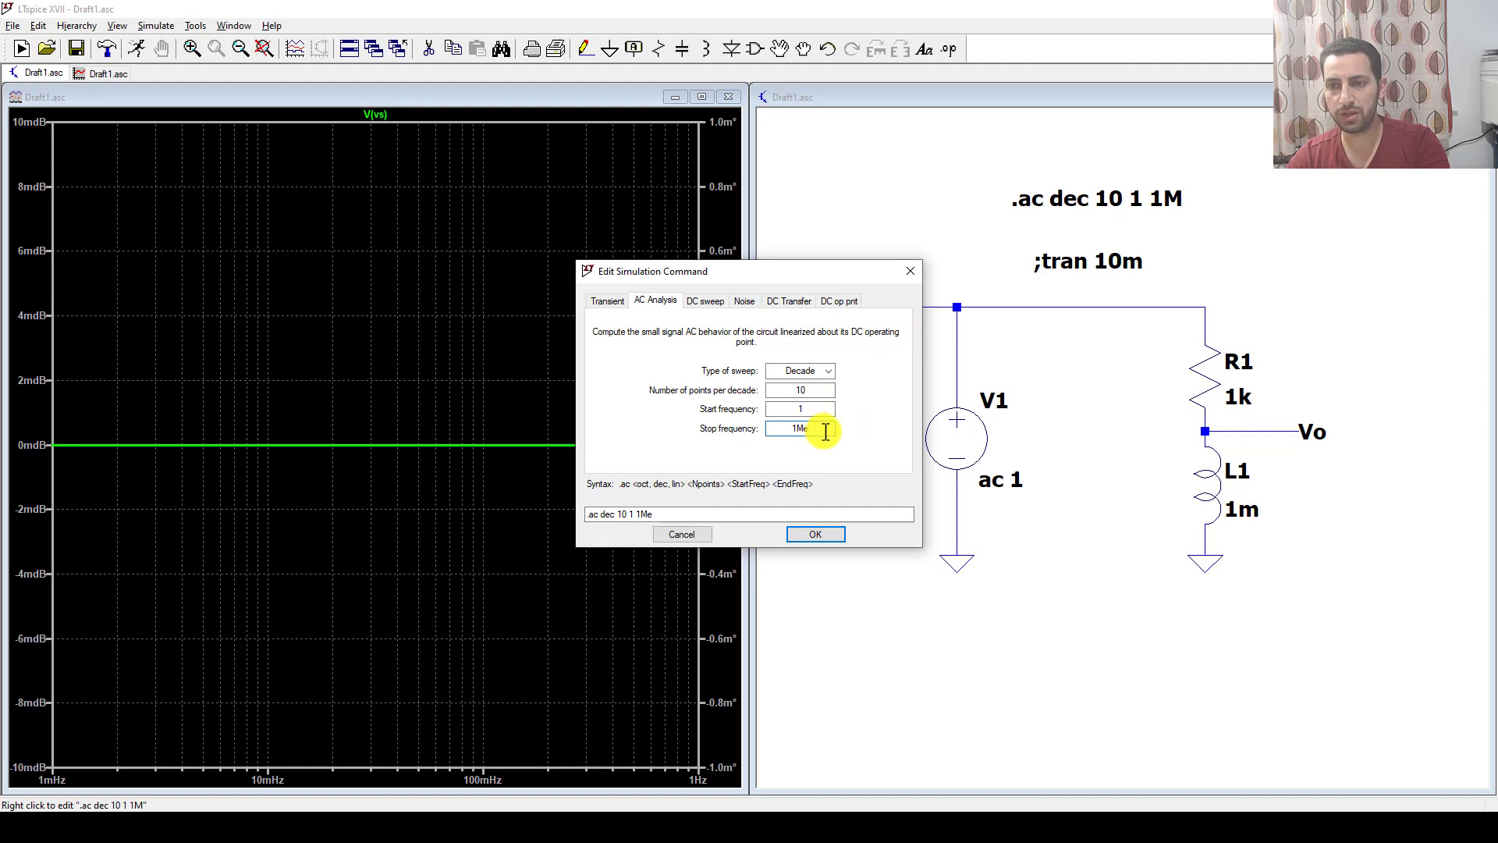
{"action": "left_click", "coordinate": [817, 536]}
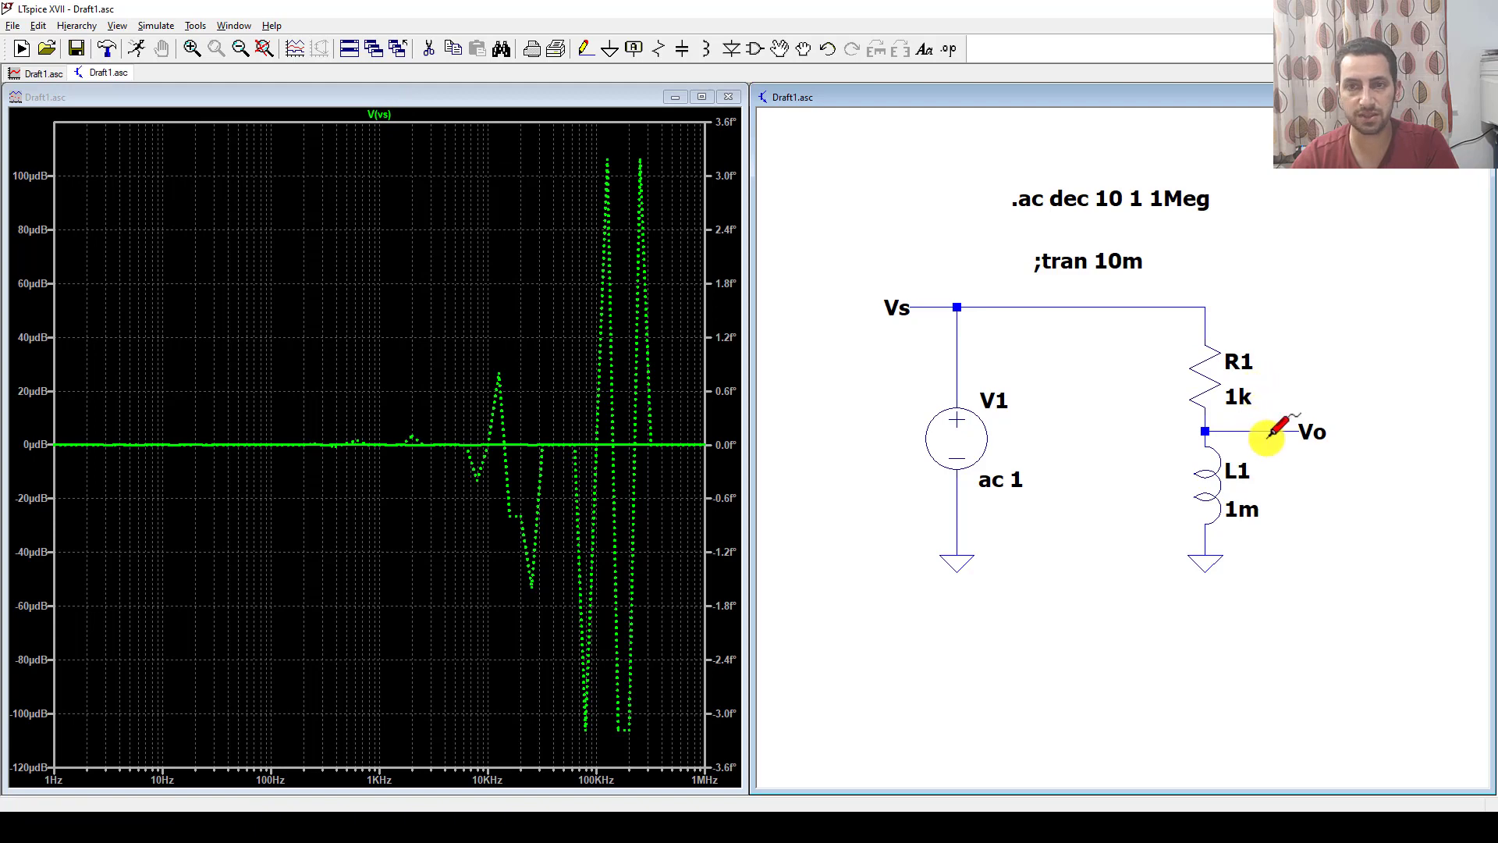
Delete the V(vs) trace from the plot and plot the output voltage at node Vo.
{"action": "left_click", "coordinate": [430, 49]}
{"action": "left_click", "coordinate": [381, 117]}
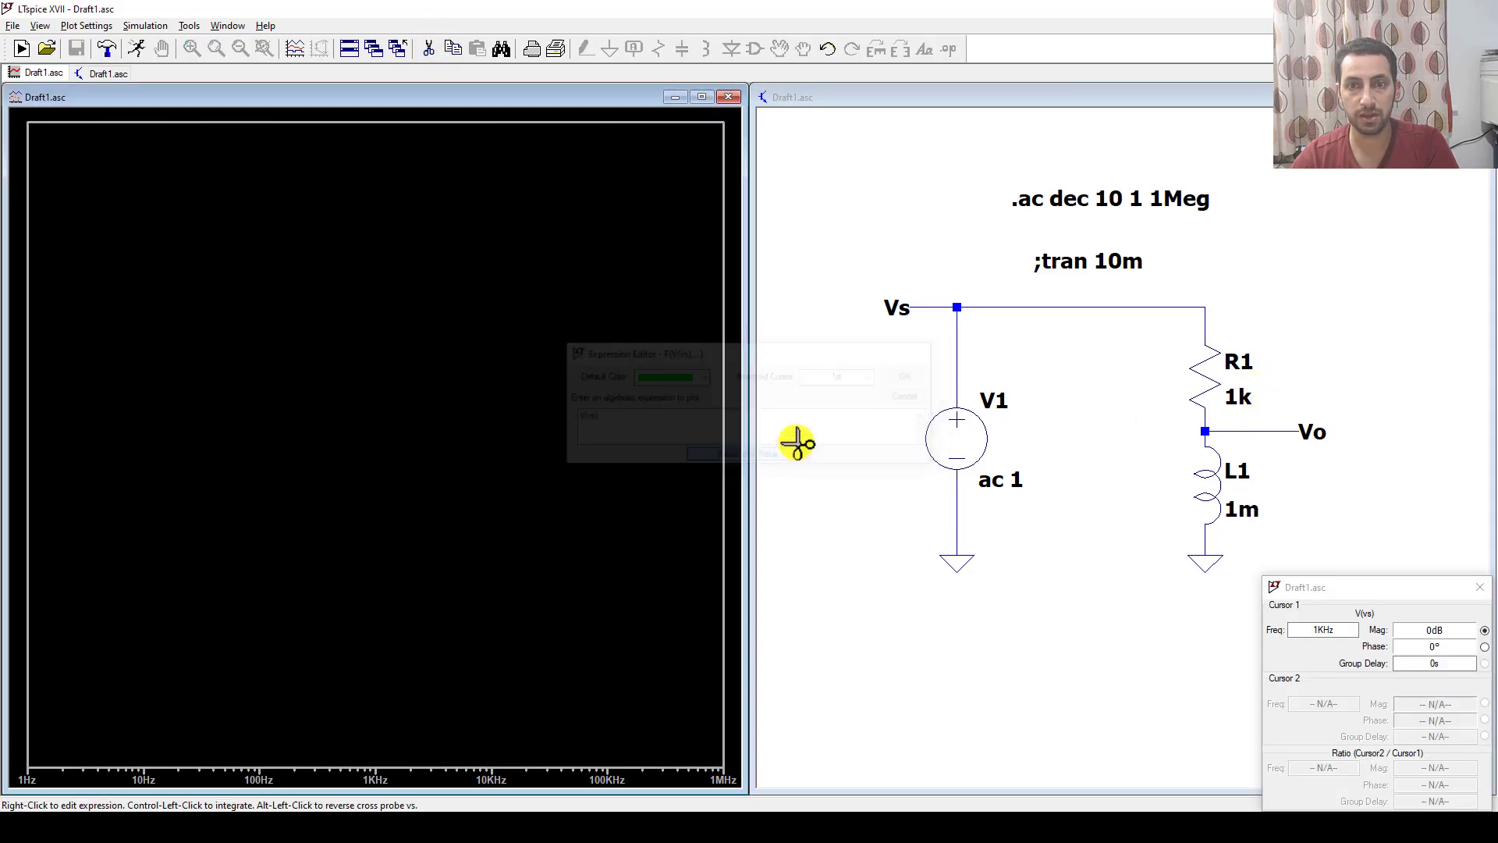
{"action": "left_click", "coordinate": [1297, 302]}
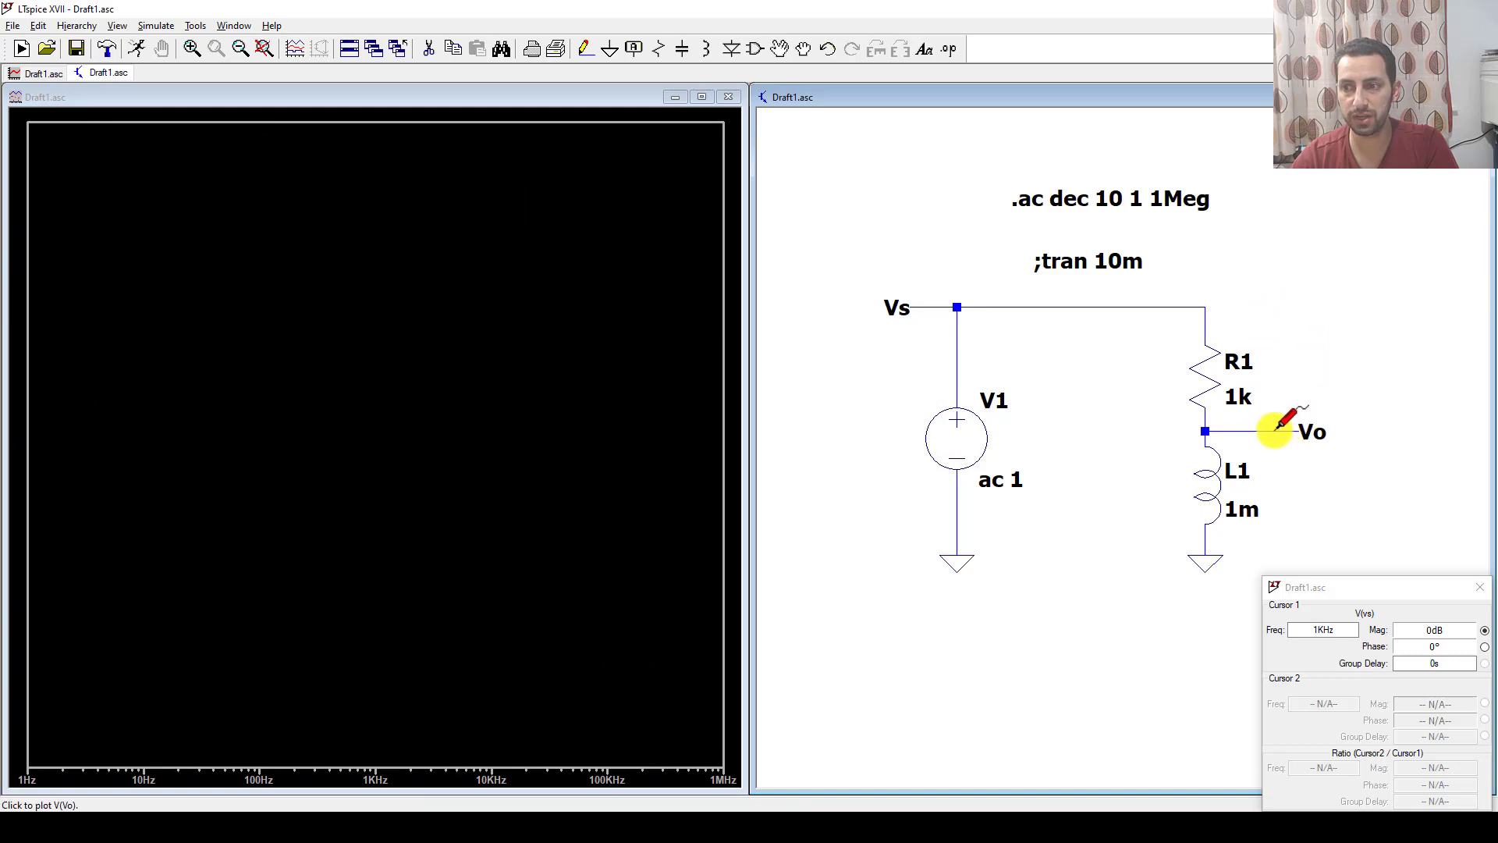
{"action": "left_click", "coordinate": [1274, 430]}
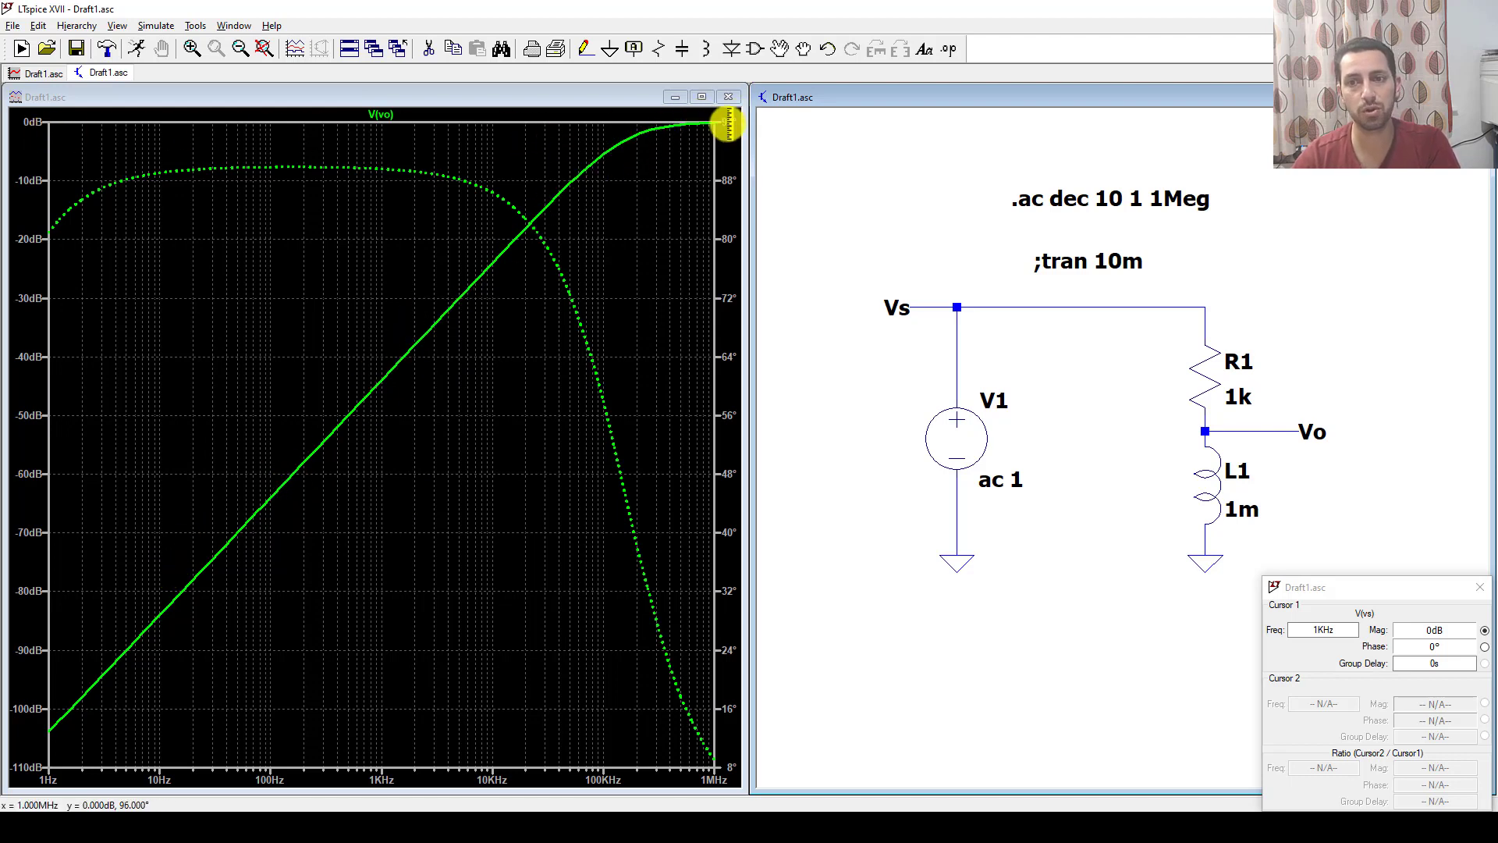
Extend the AC sweep's stop frequency to 10Meg and rerun the analysis.
{"action": "right_click", "coordinate": [1166, 197]}
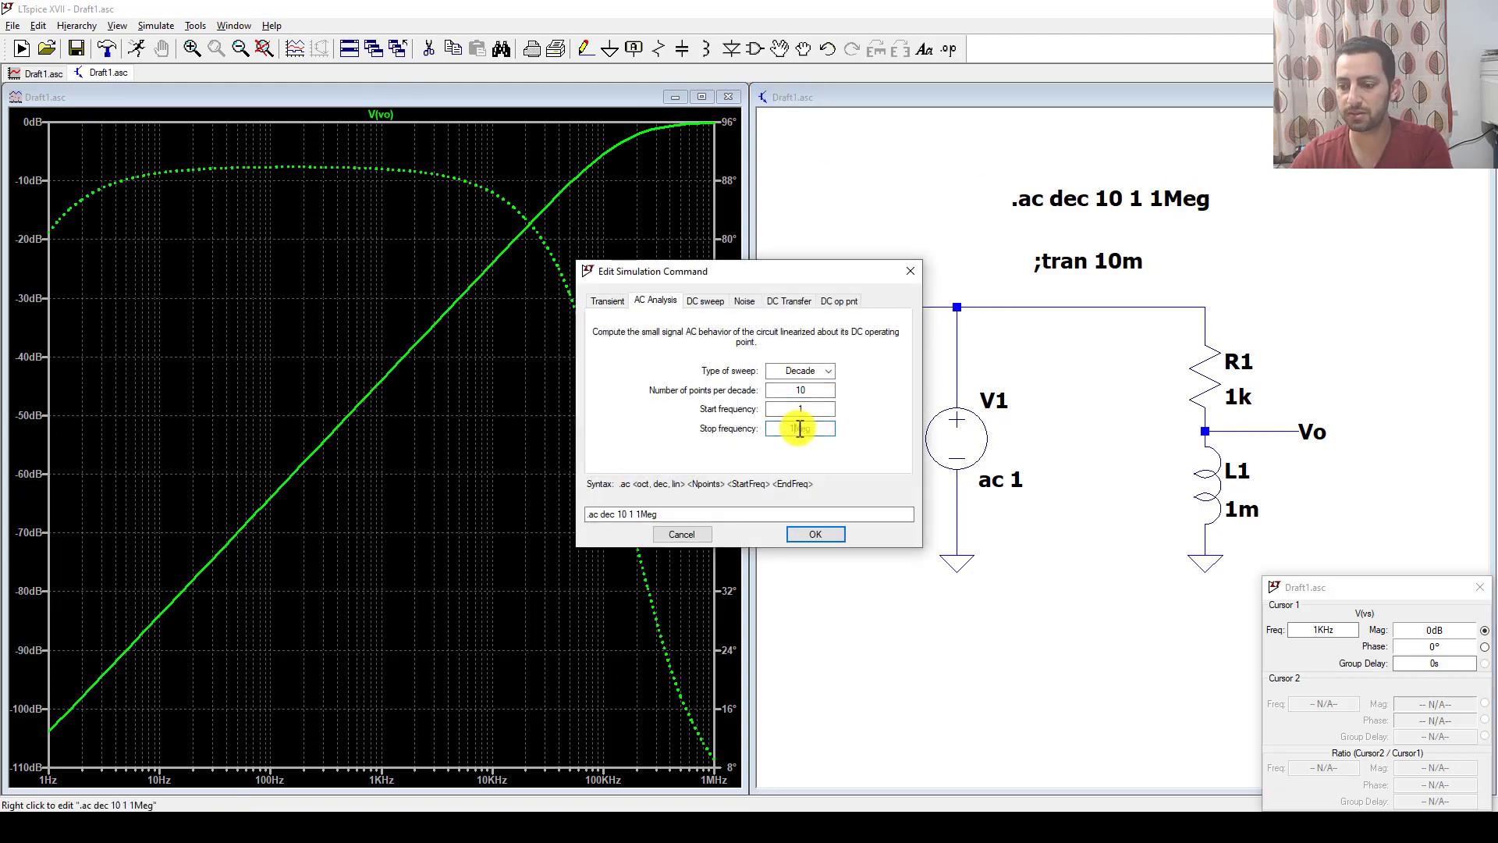
{"action": "type", "text": "0"}
{"action": "left_click", "coordinate": [815, 534]}
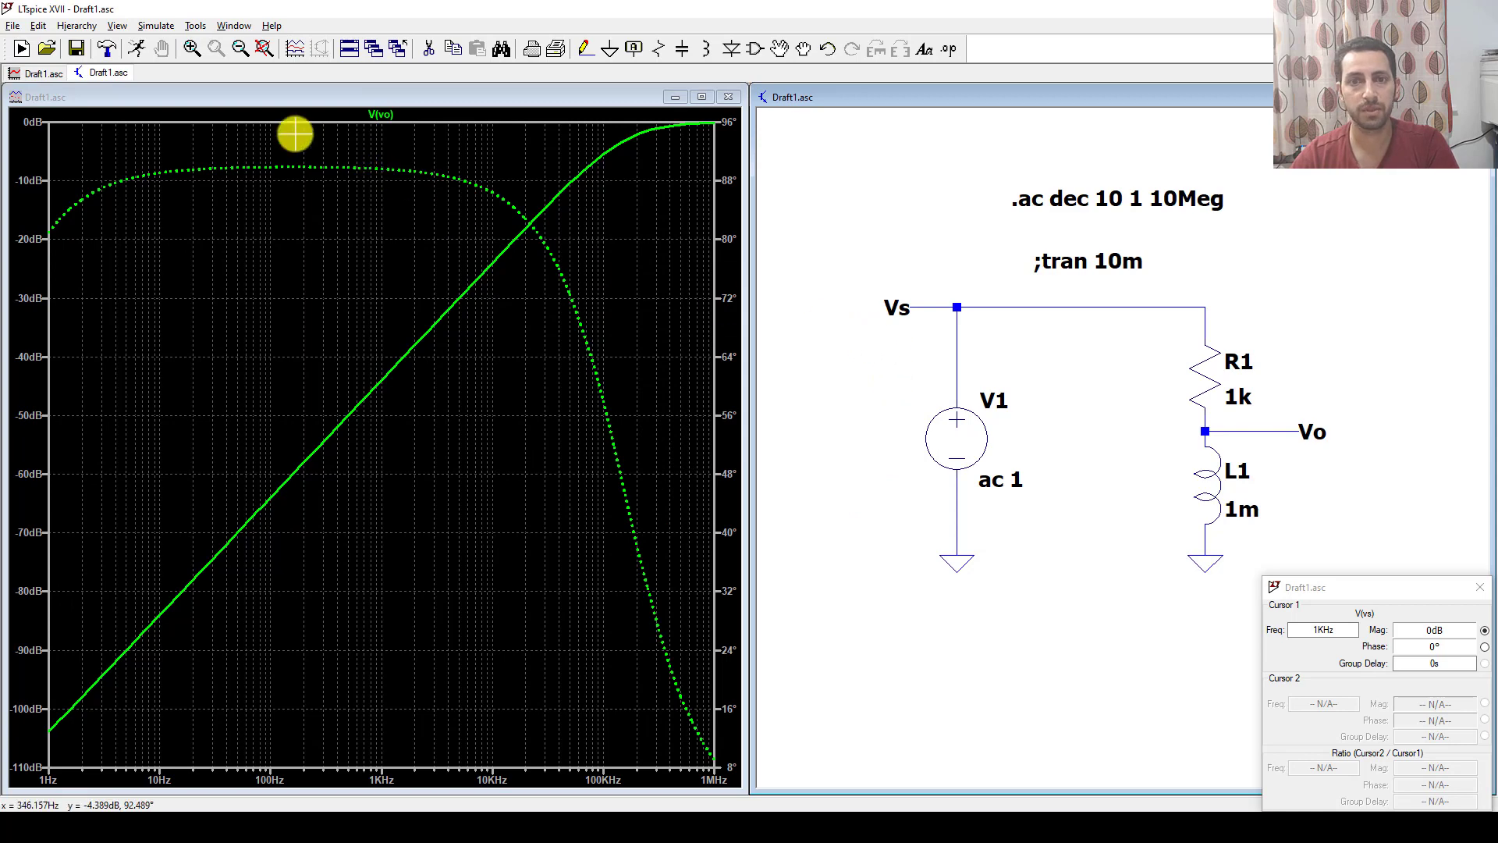
{"action": "left_click", "coordinate": [137, 48]}
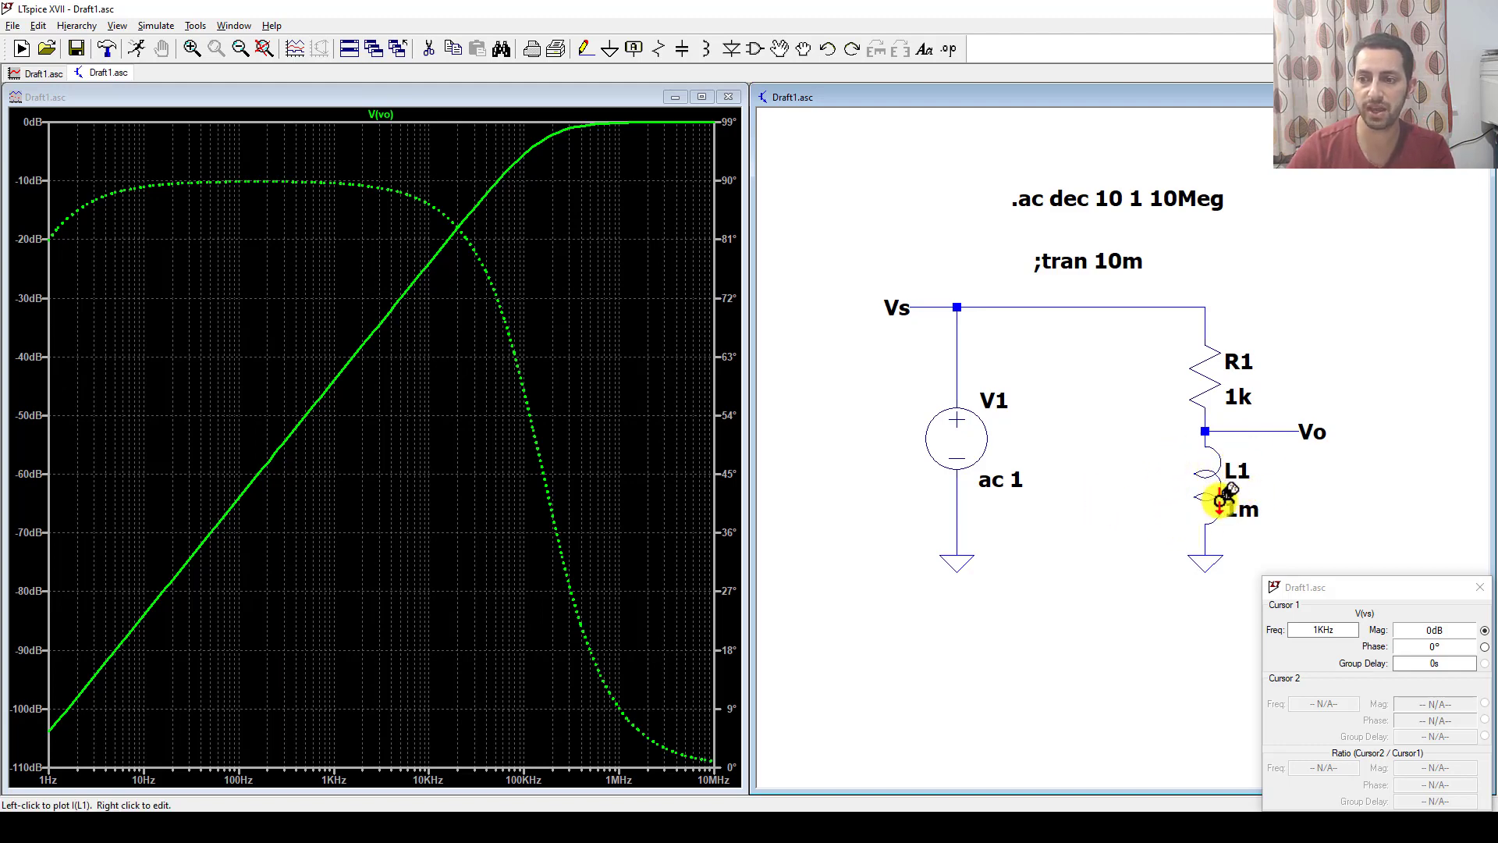
Set inductor L1's value to {Lind} and place a .PARAM Lind directive below the circuit.
{"action": "right_click", "coordinate": [1244, 511]}
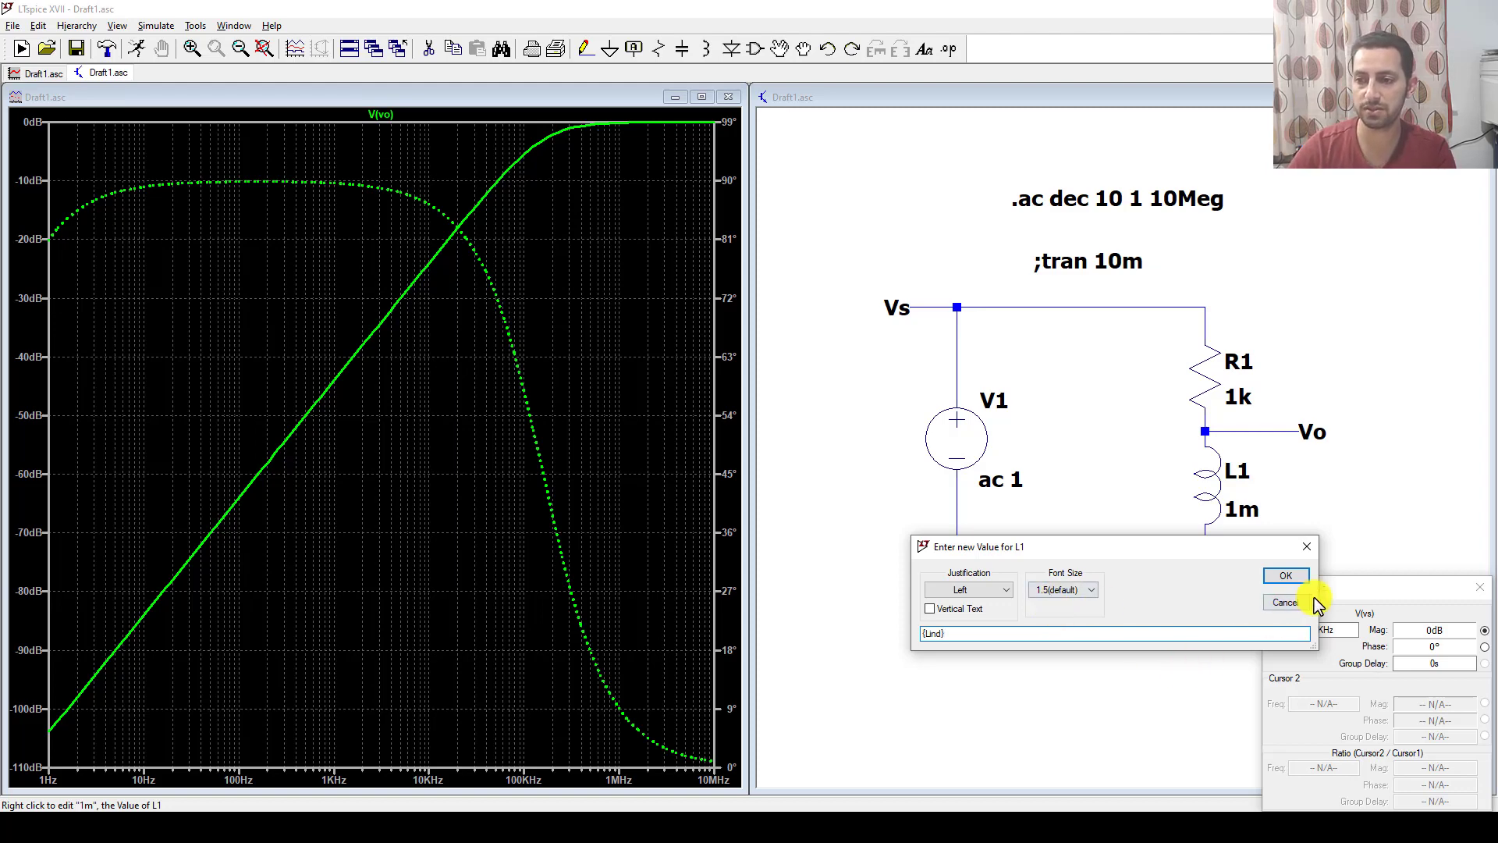
{"action": "left_click", "coordinate": [1301, 577]}
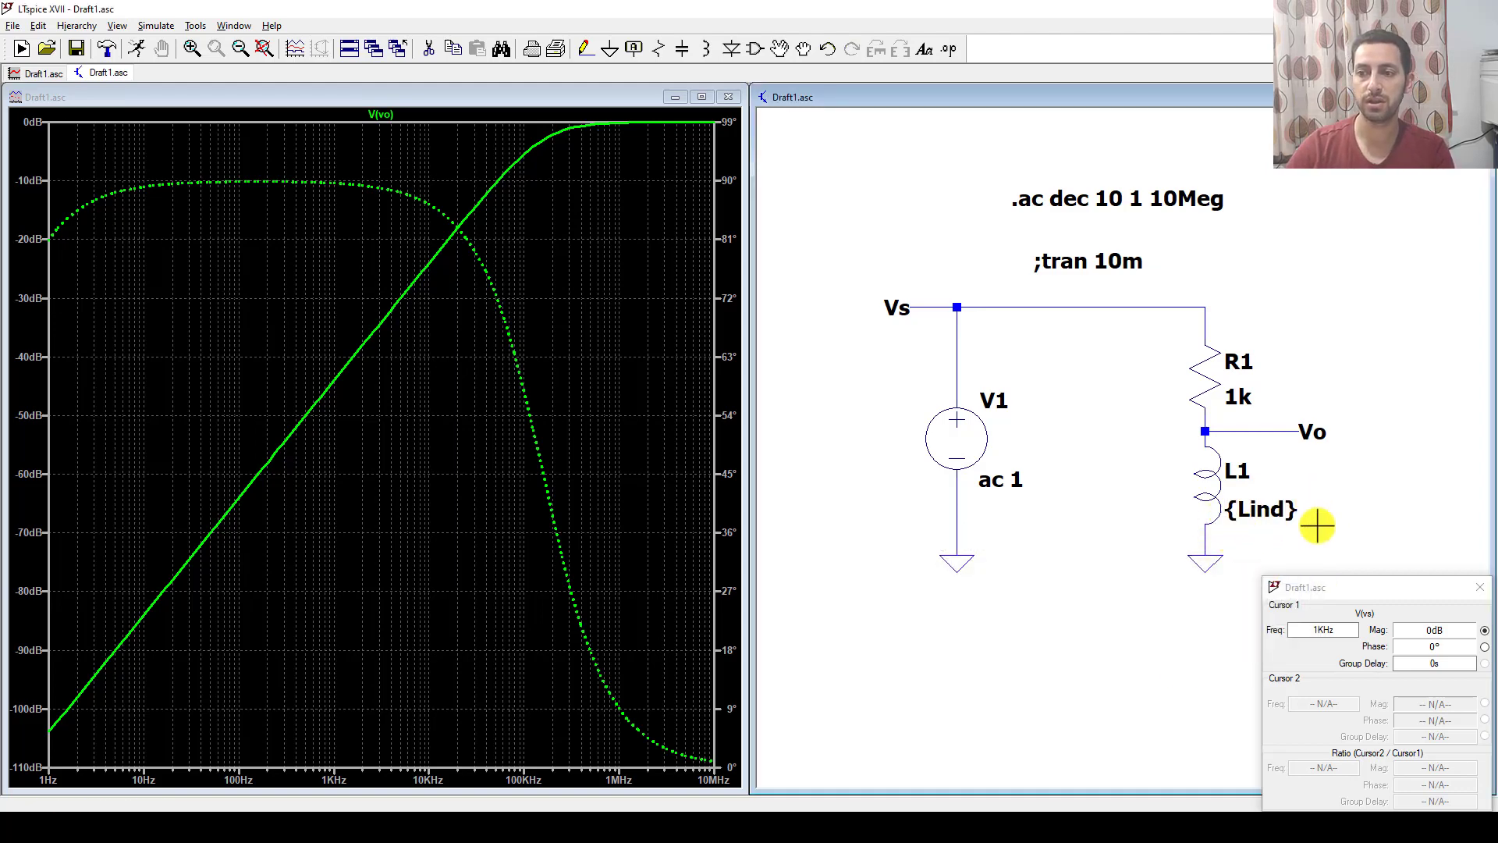
{"action": "left_click", "coordinate": [952, 50]}
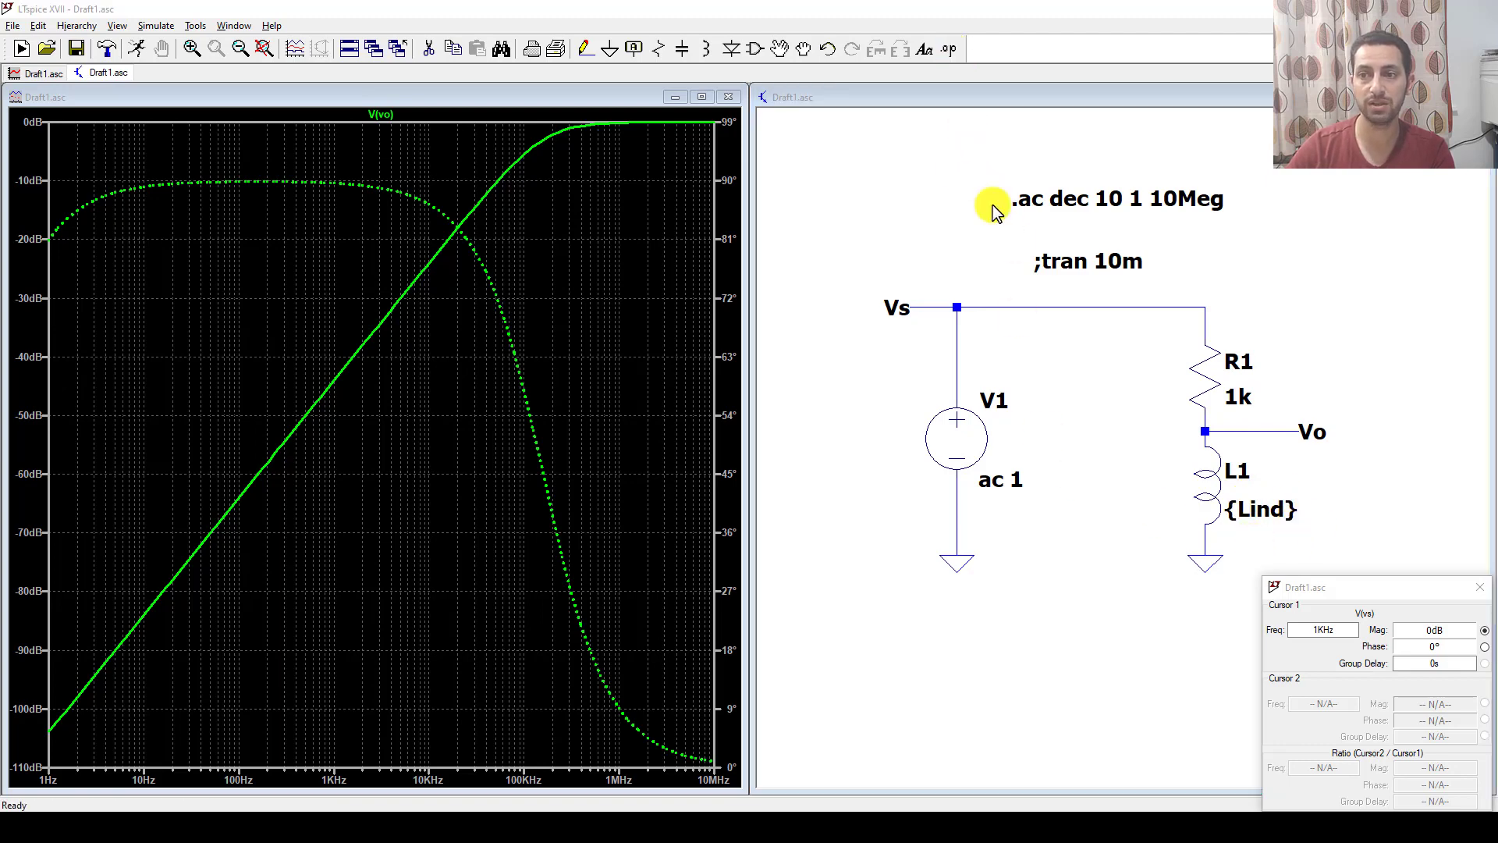
{"action": "type", "text": ".PARAM Lind"}
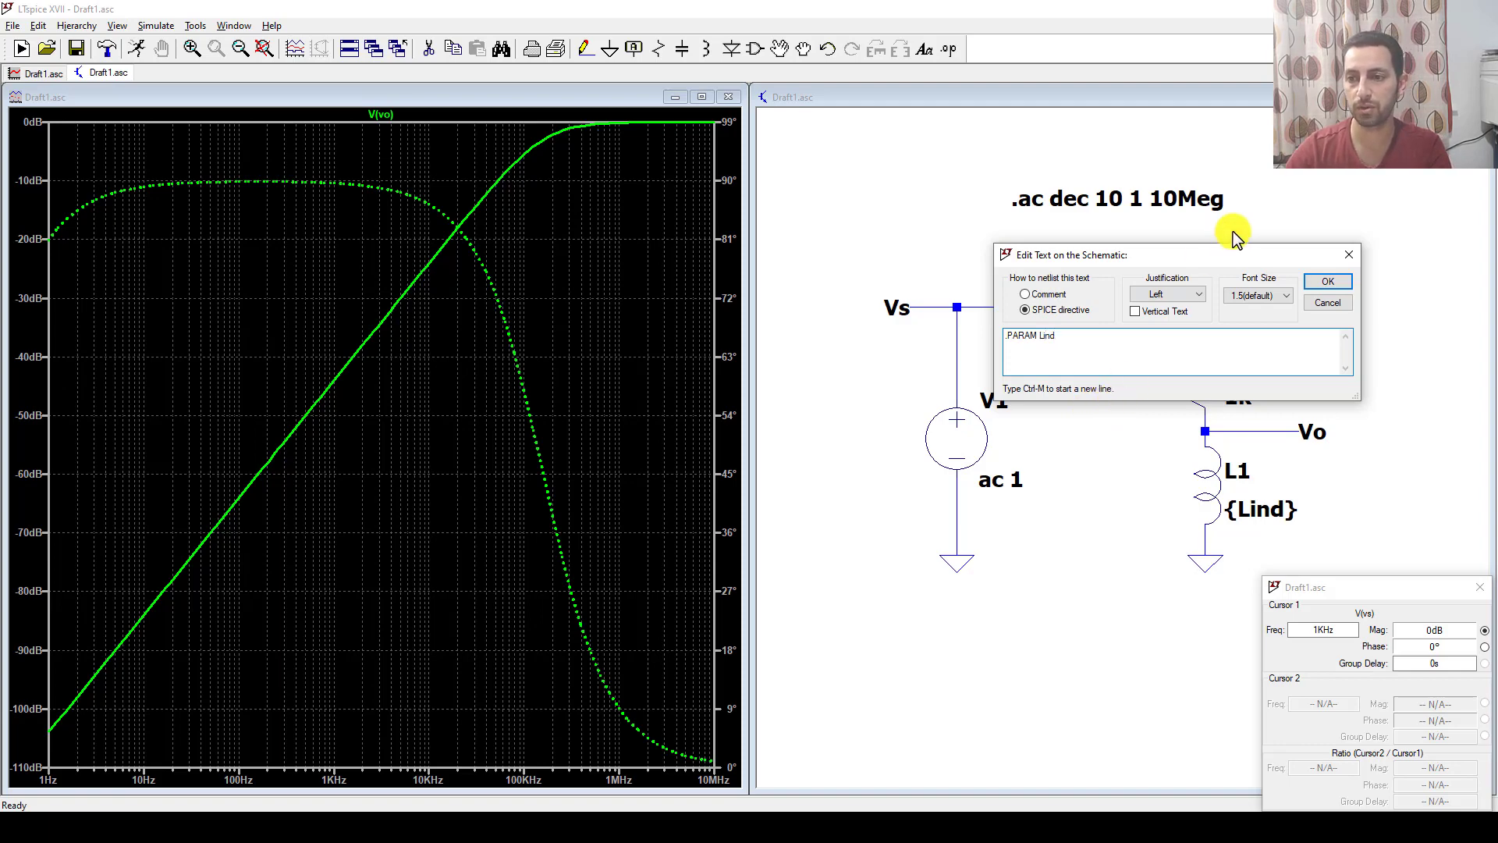
{"action": "left_click", "coordinate": [1331, 287]}
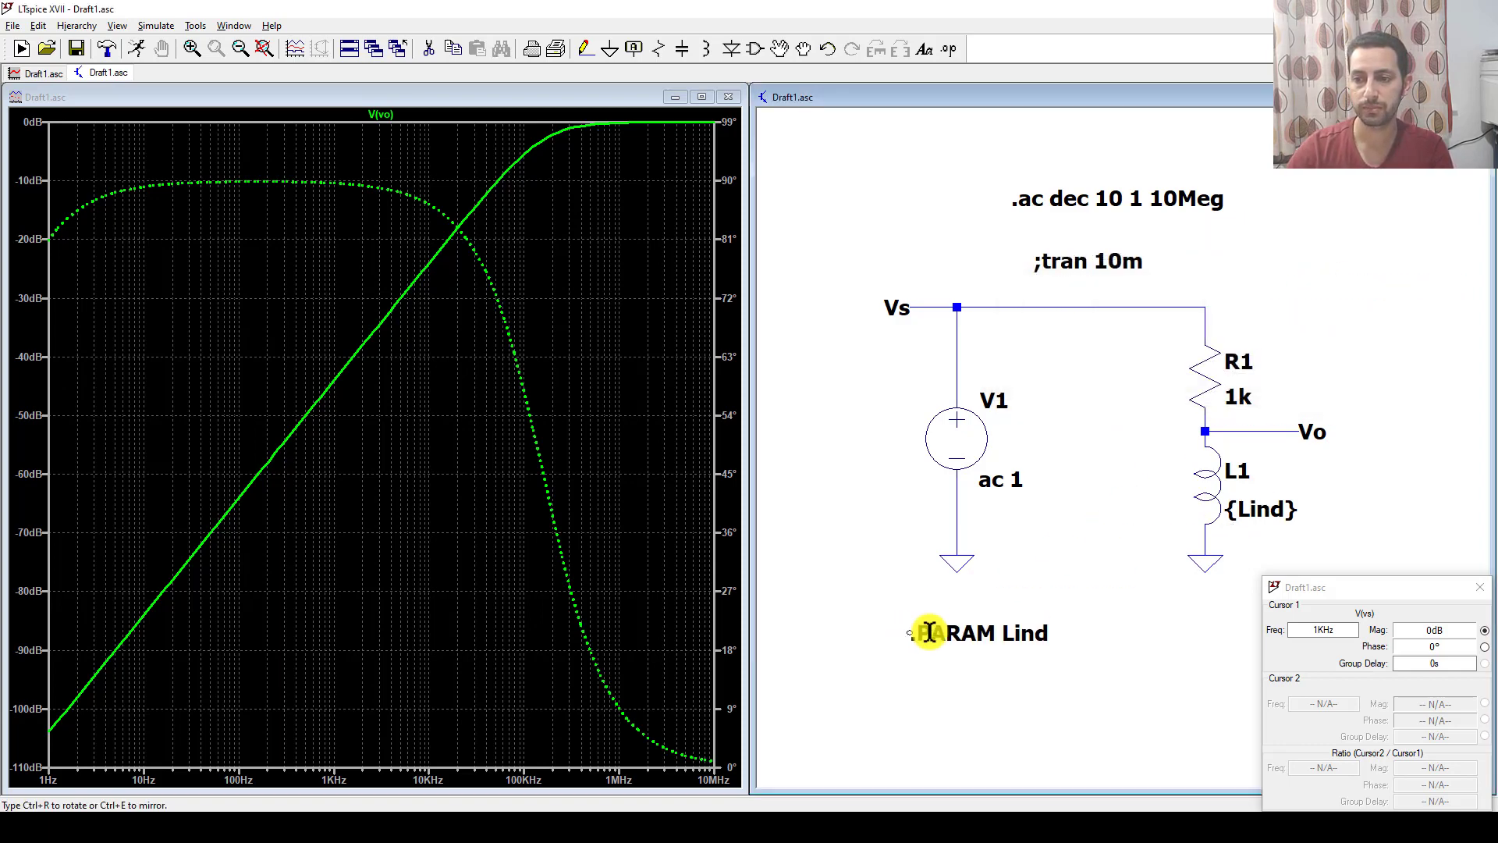
{"action": "left_click", "coordinate": [897, 621]}
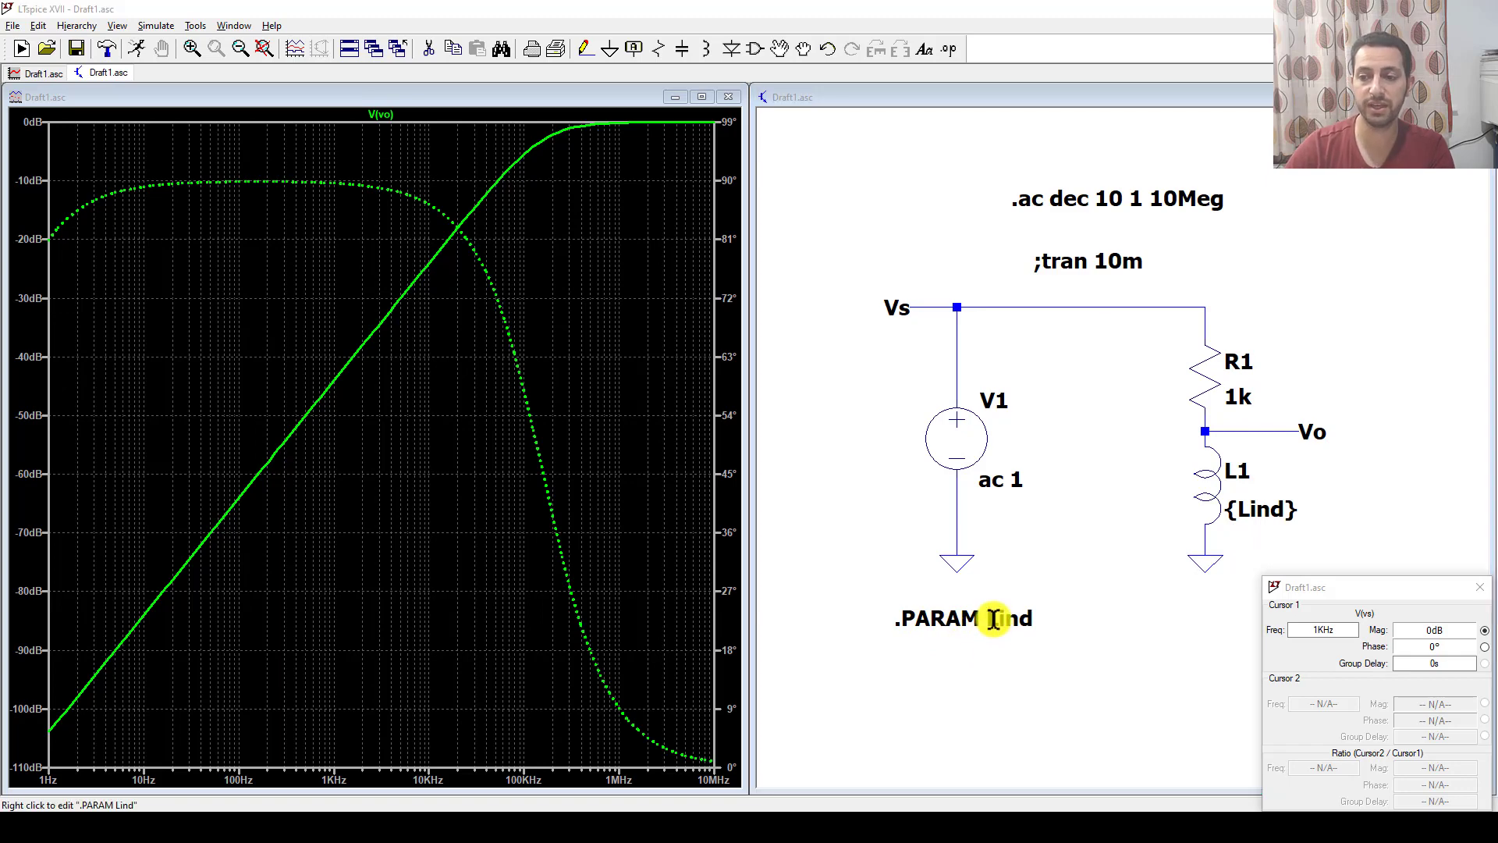
Give the Lind parameter a value of 1m in the .PARAM directive.
{"action": "right_click", "coordinate": [994, 622]}
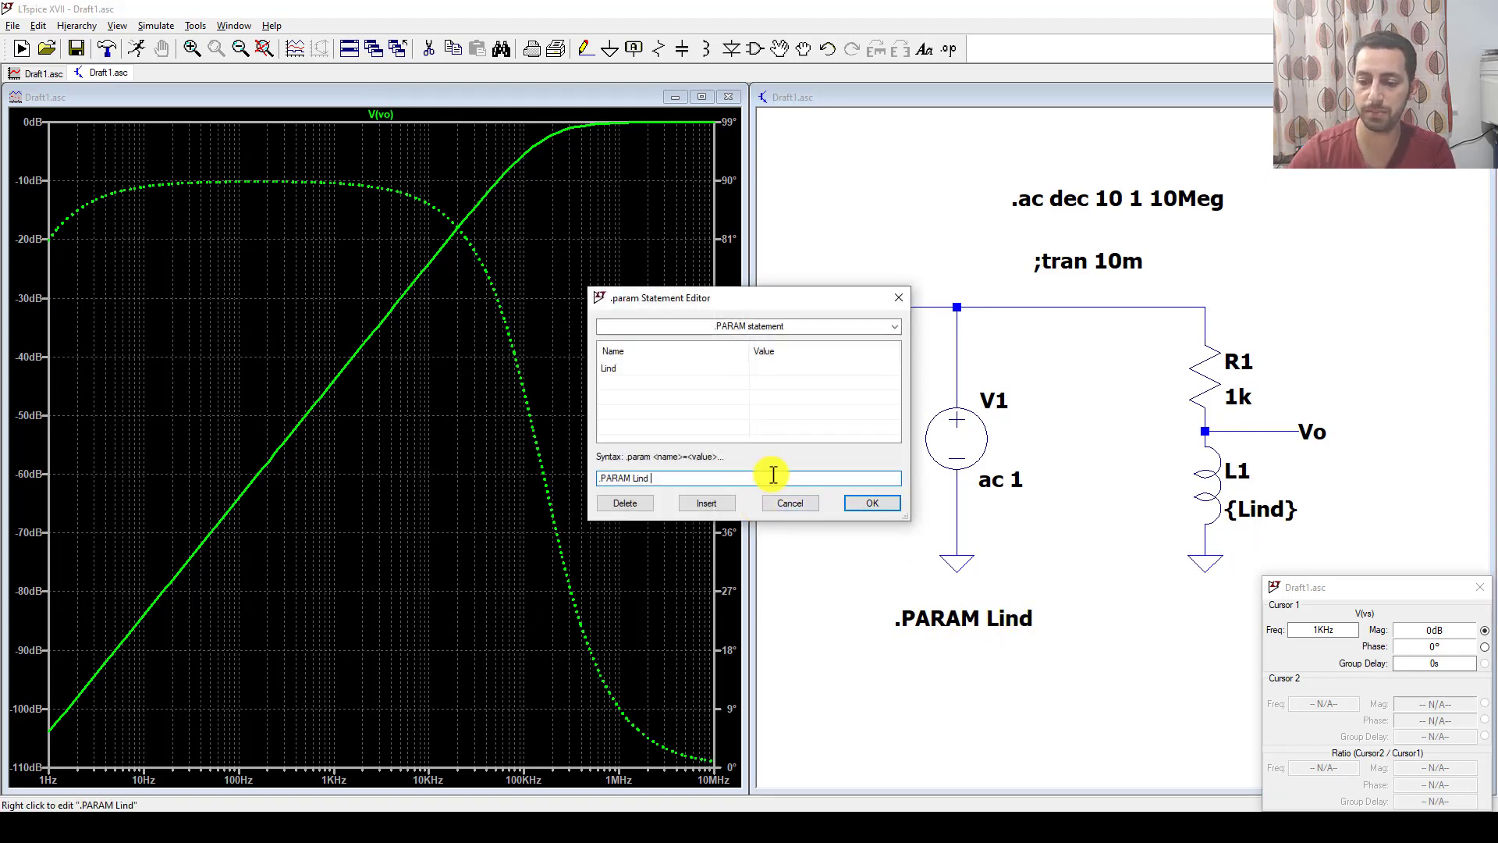
{"action": "type", "text": "1m"}
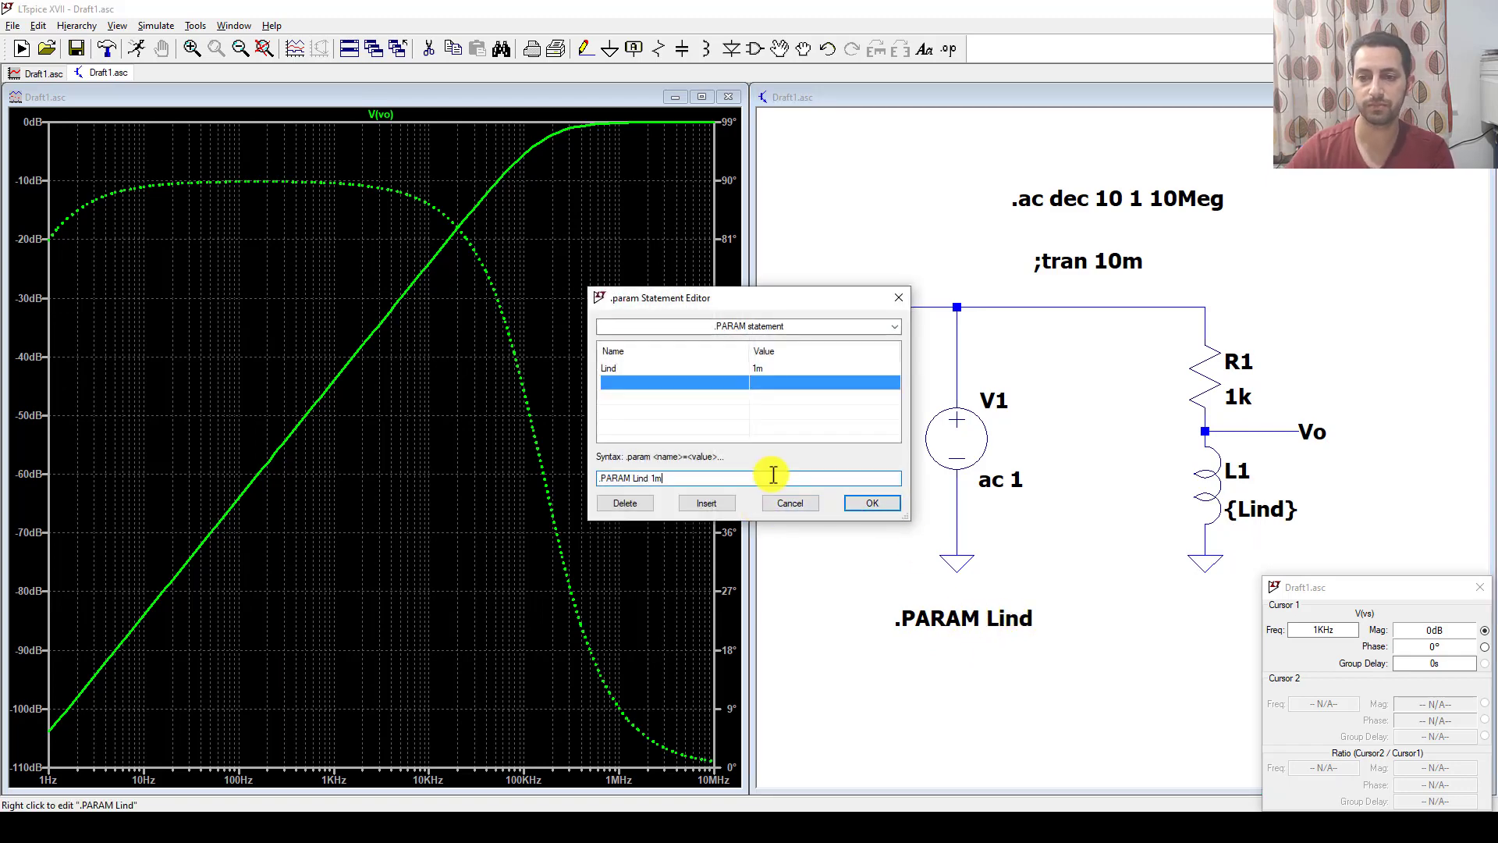
{"action": "left_click", "coordinate": [866, 504]}
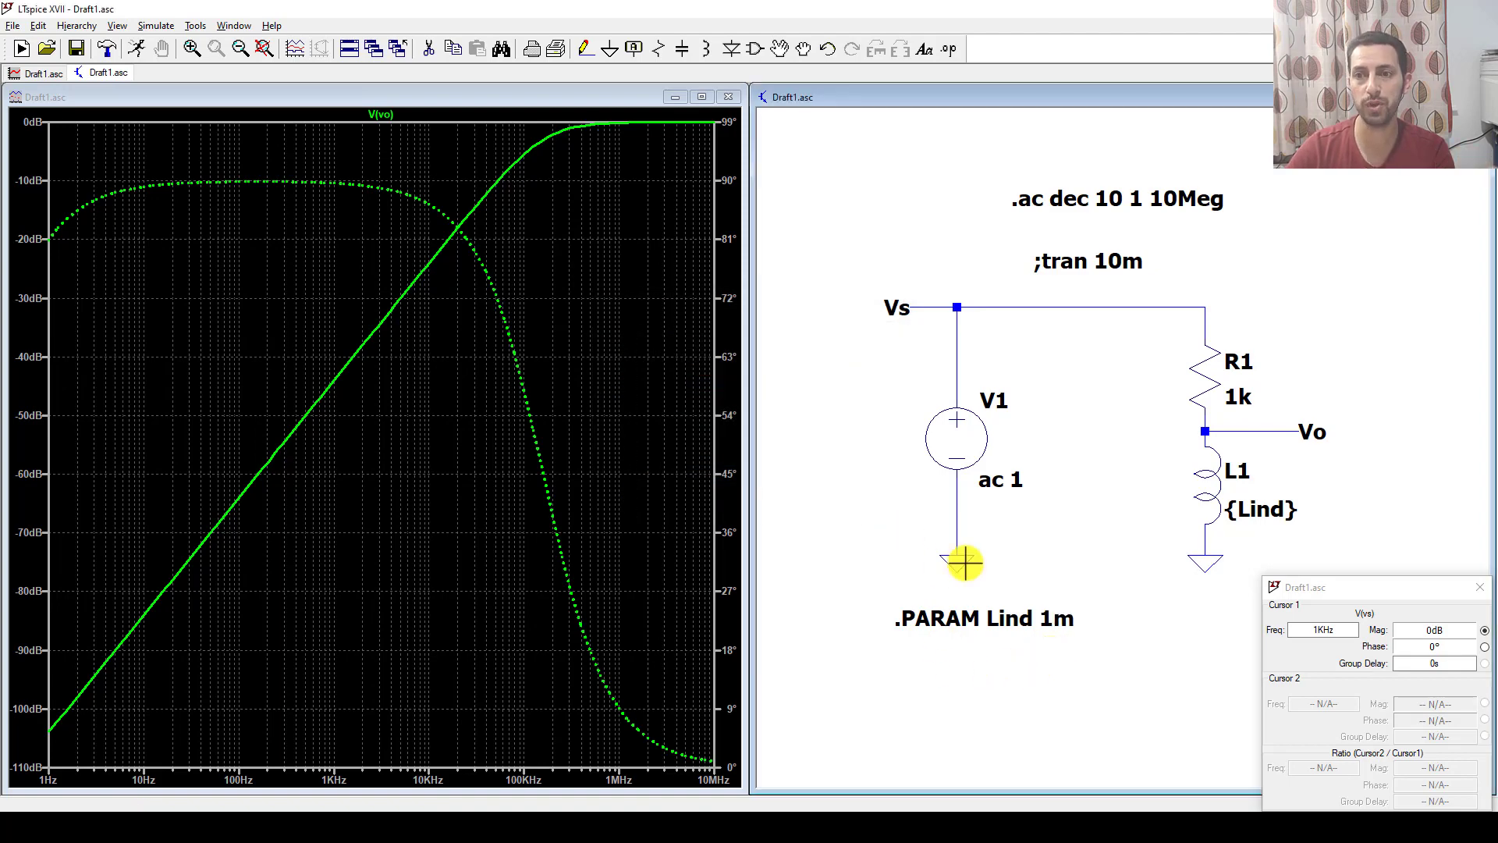
Place the directive .STEP Lind list 1m 10m 100m below the .PARAM line and try running the analysis.
{"action": "left_click", "coordinate": [948, 49]}
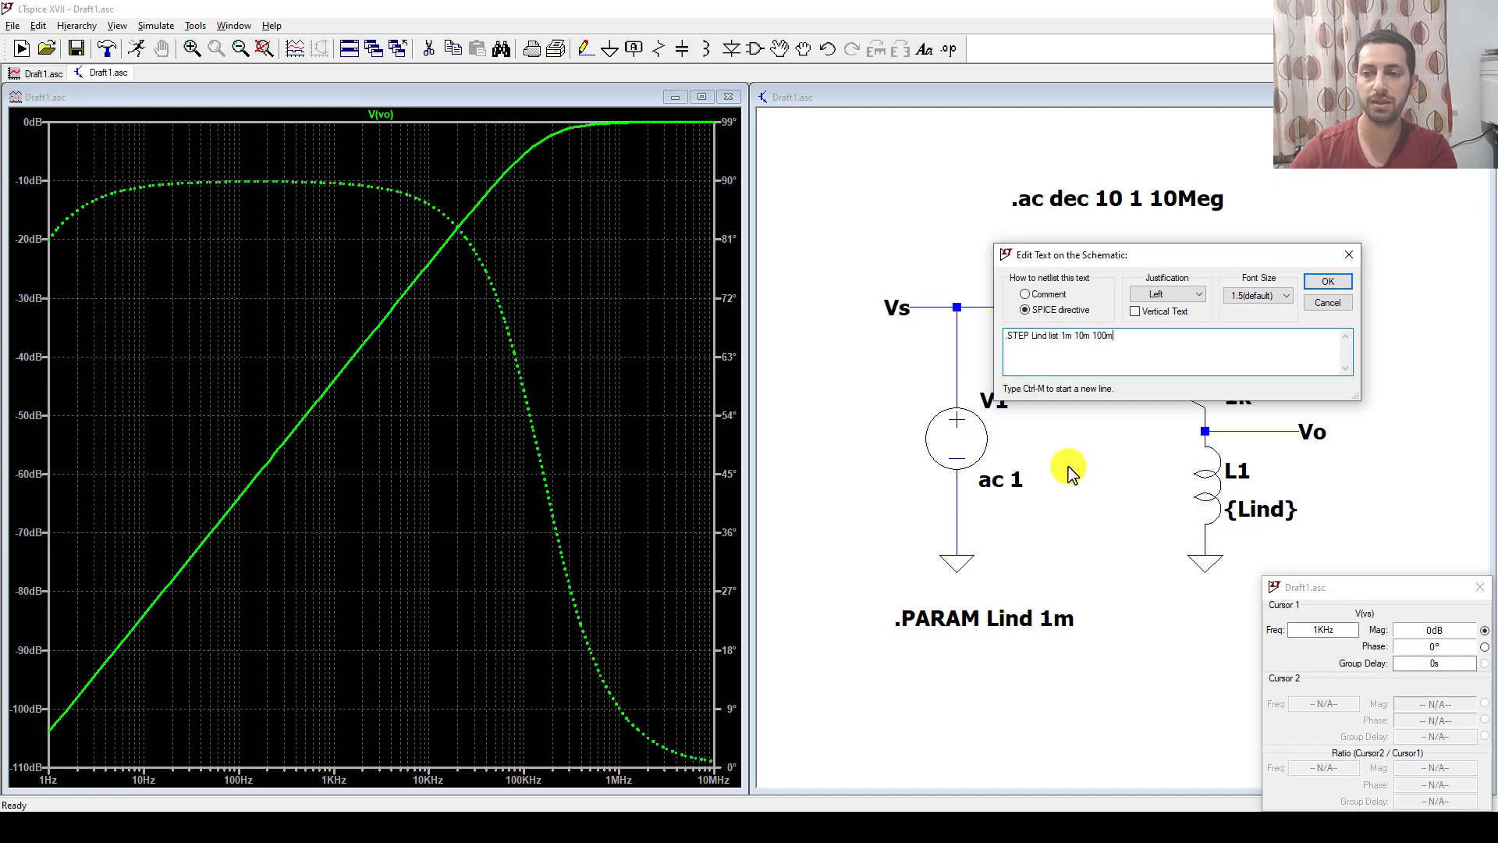
{"action": "left_click", "coordinate": [1327, 280]}
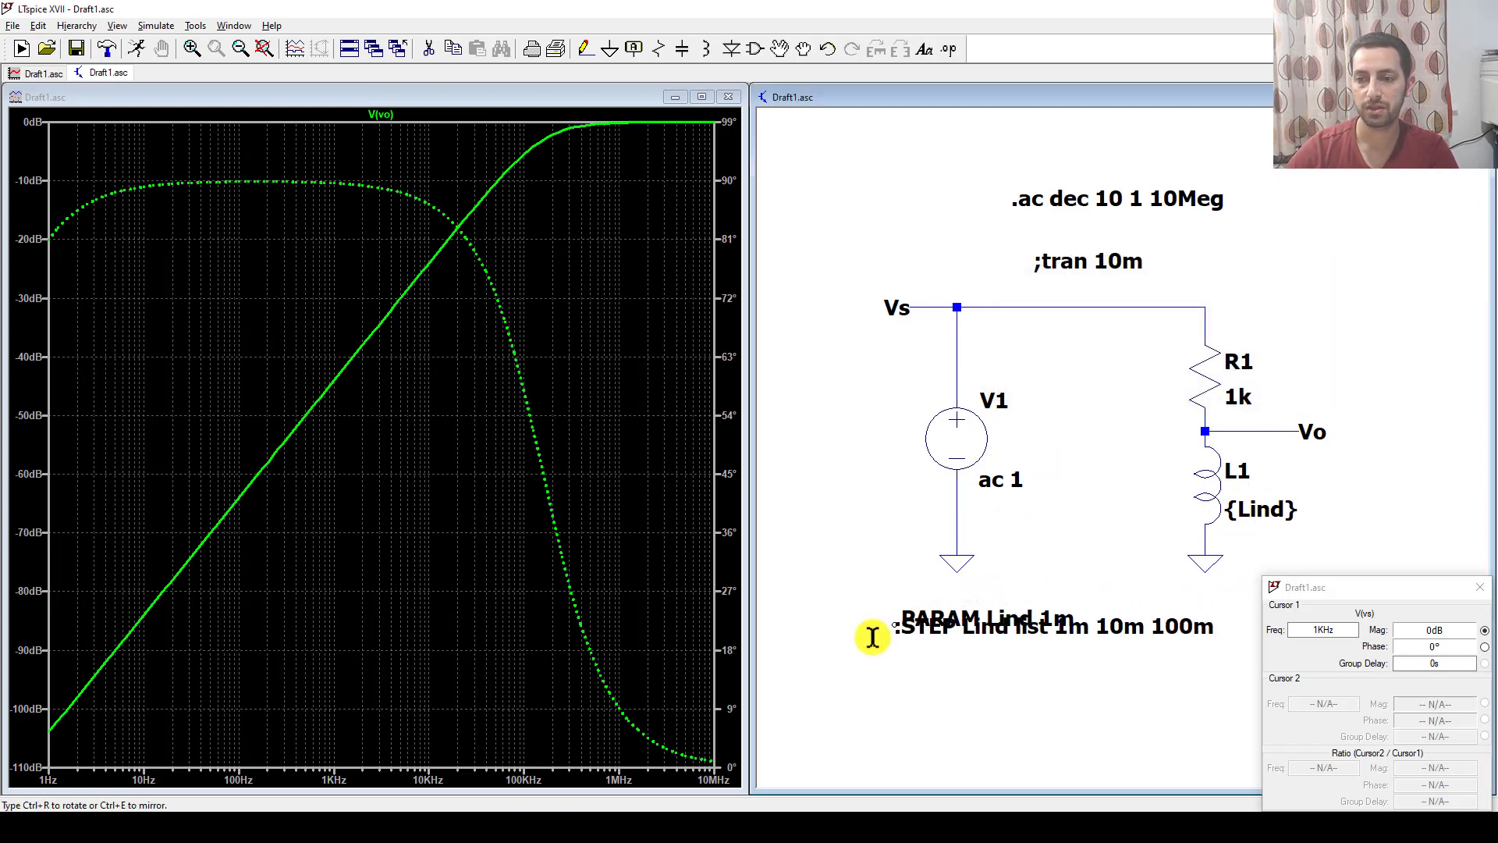
{"action": "left_click", "coordinate": [815, 658]}
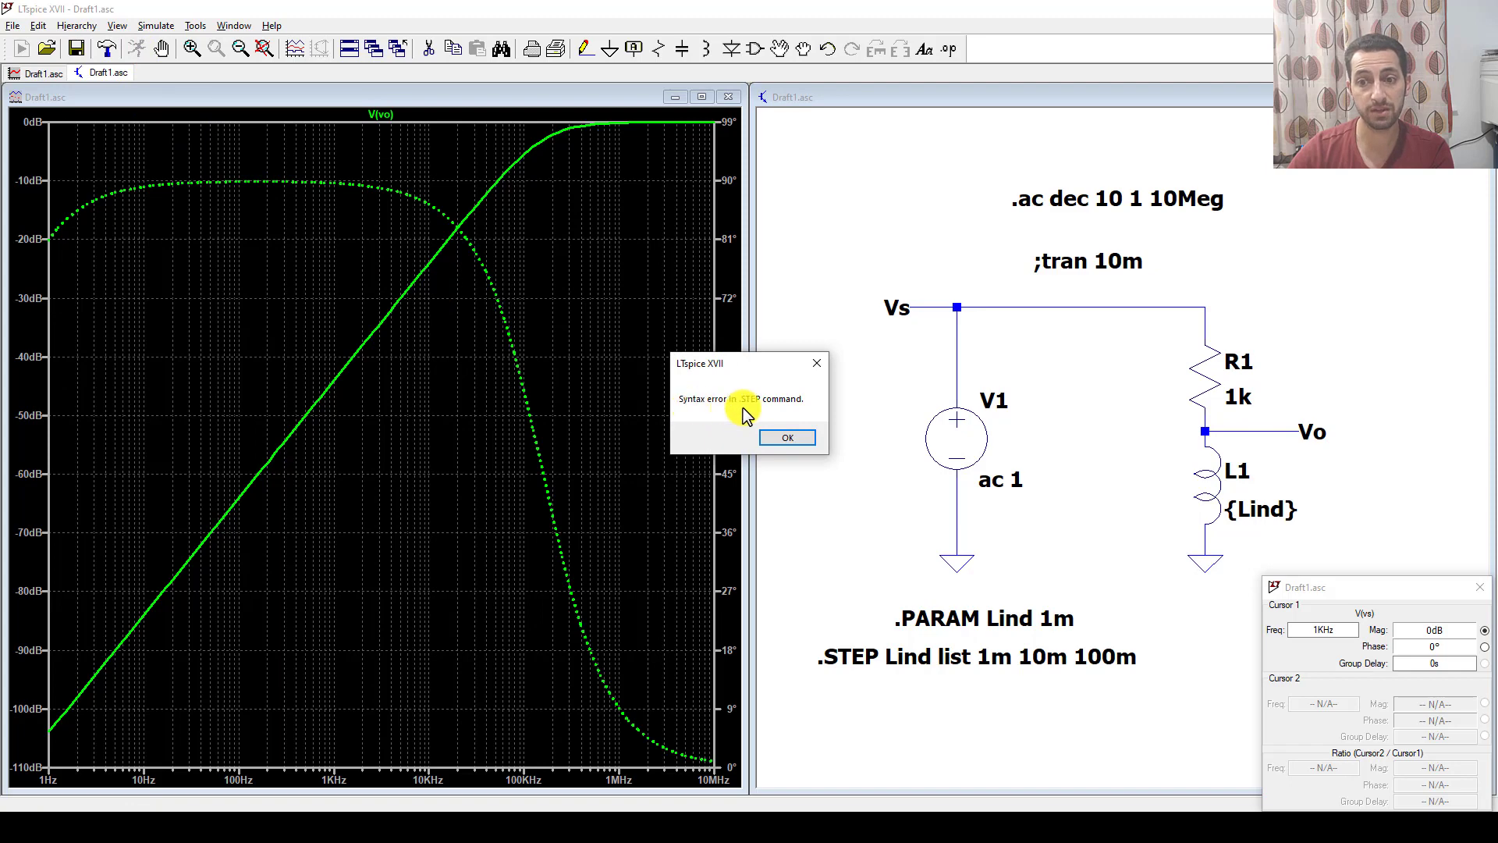
{"action": "left_click", "coordinate": [816, 364]}
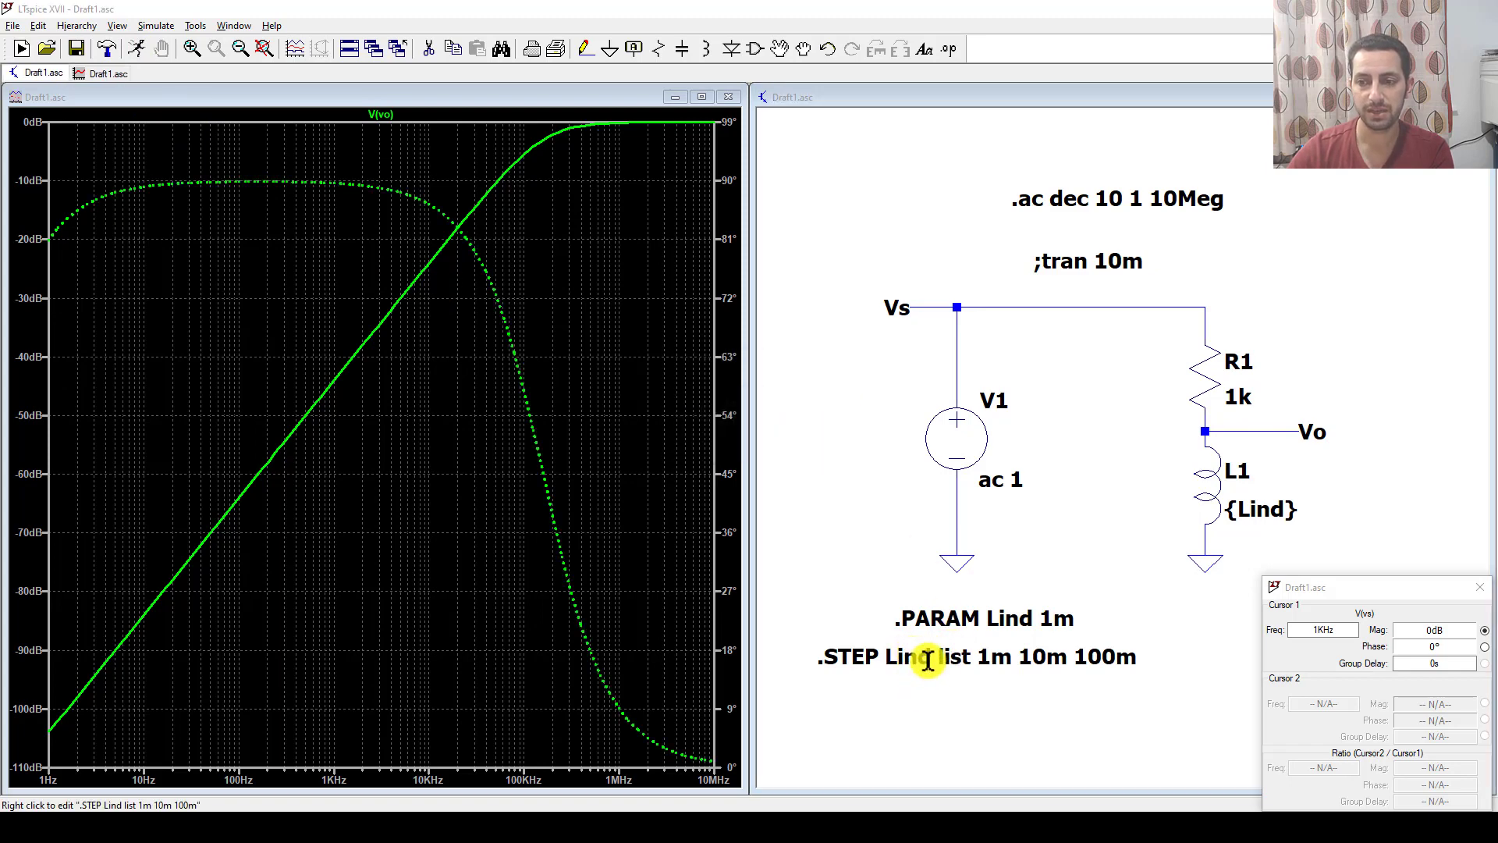
Correct the step directive to .STEP PARAM Lind list 1m 10m 100m and rerun the analysis.
{"action": "right_click", "coordinate": [915, 654]}
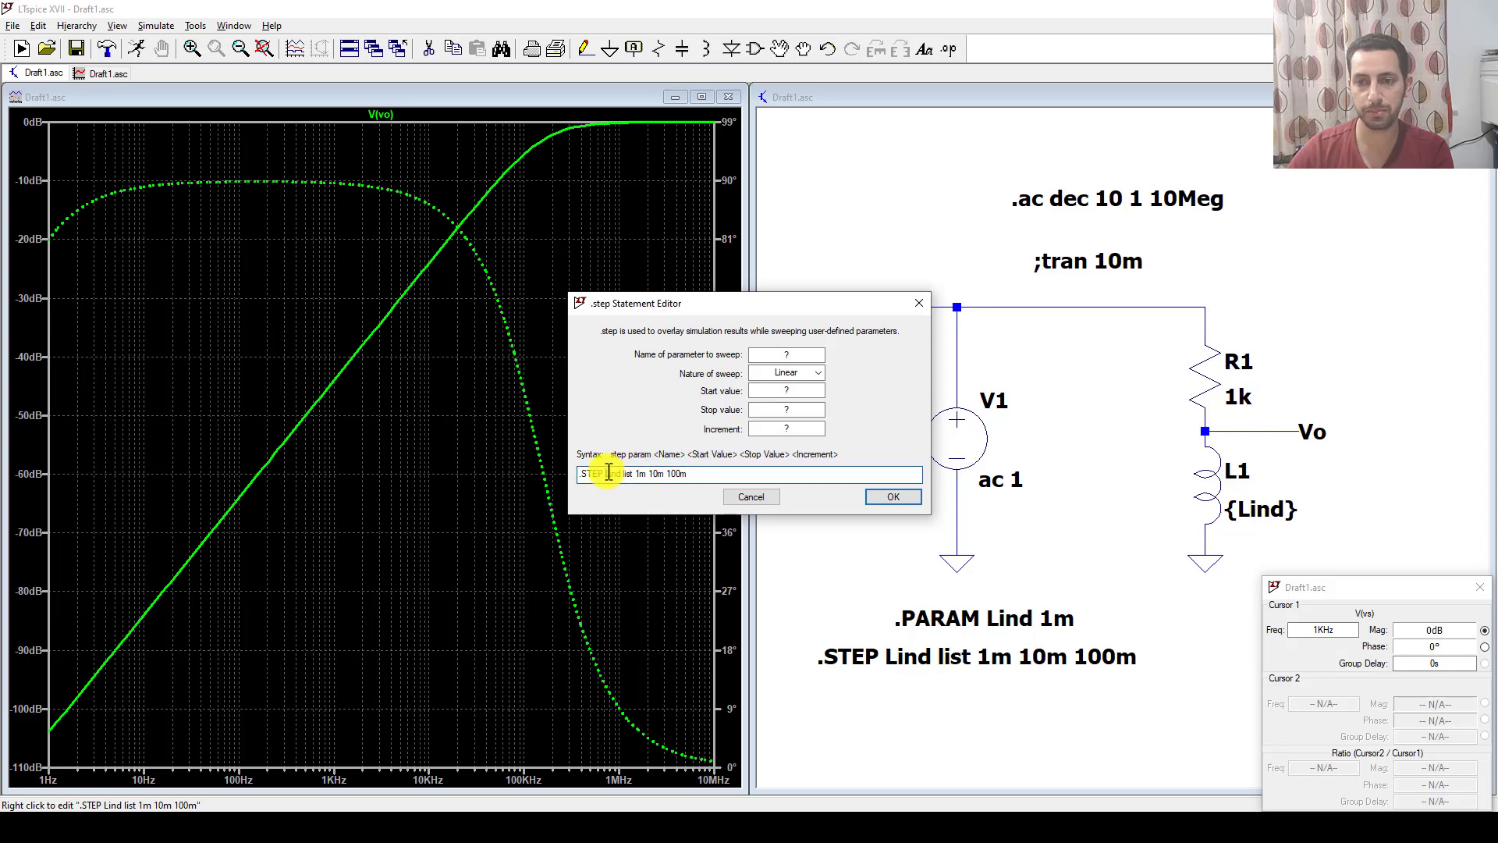
{"action": "type", "text": "PARAM"}
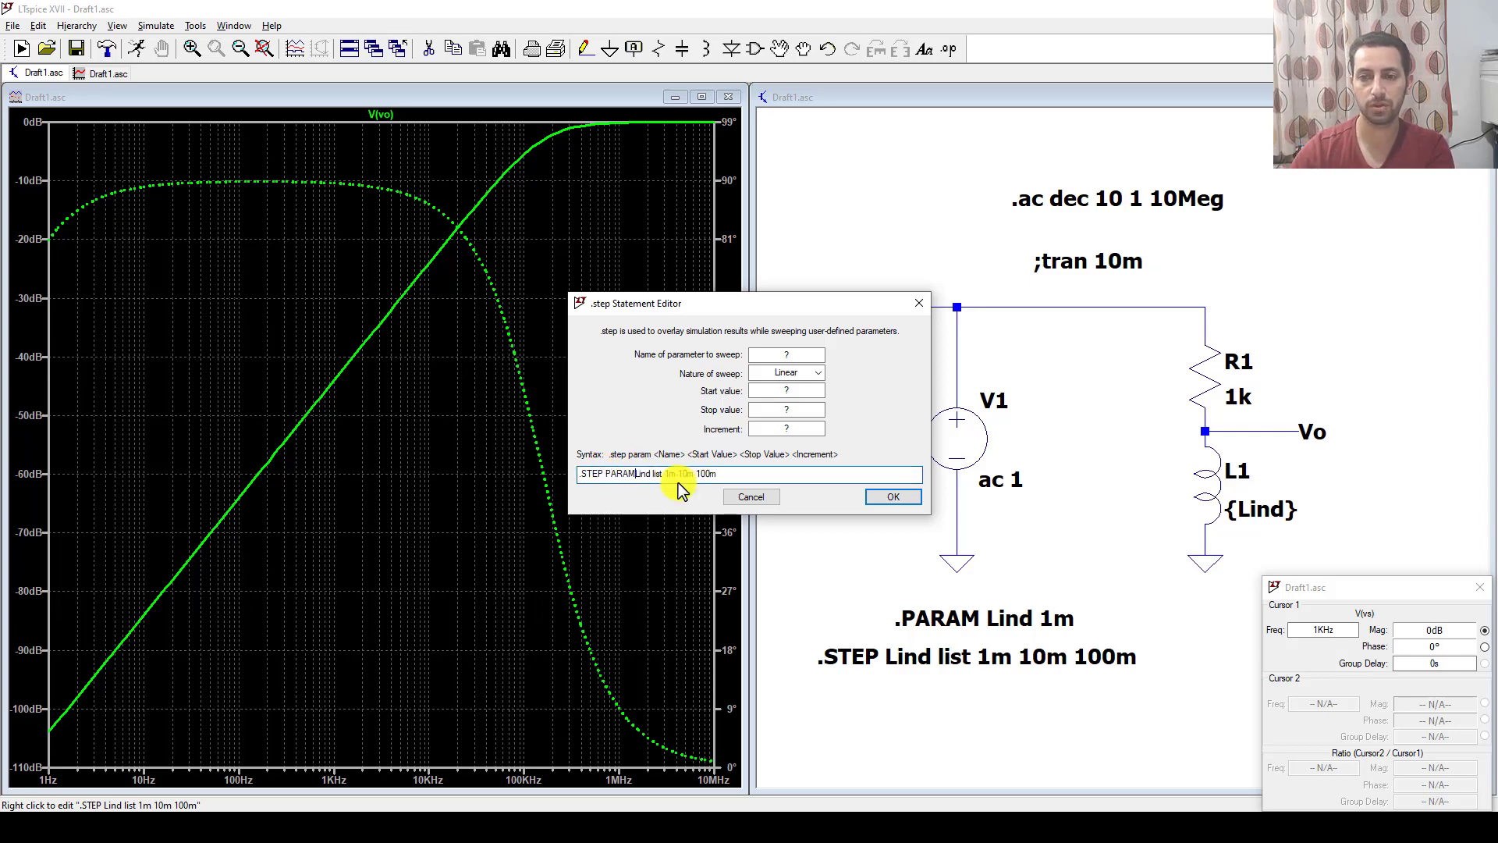
{"action": "left_click", "coordinate": [882, 500]}
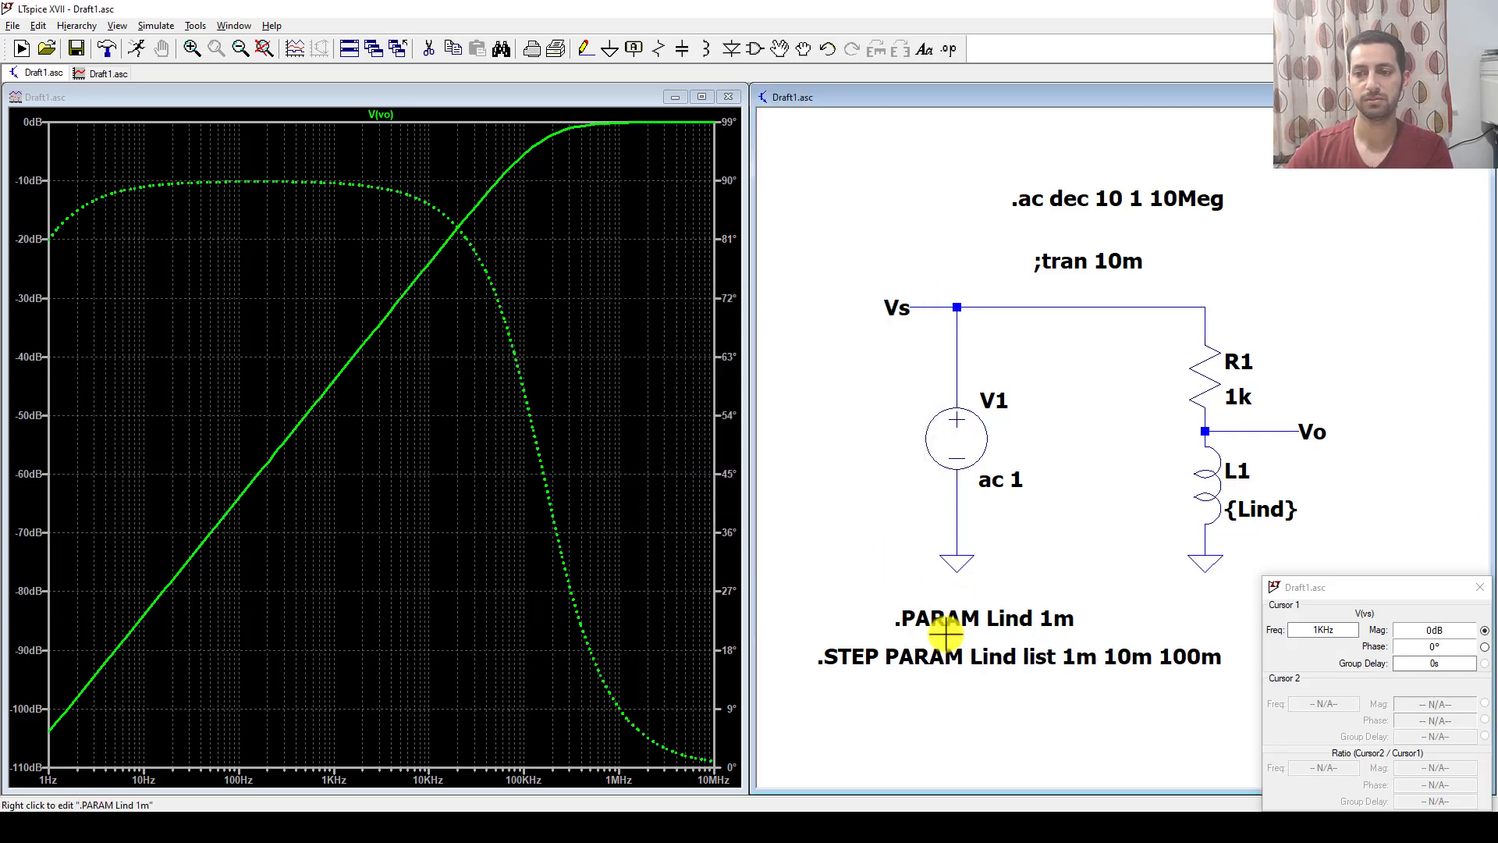
{"action": "left_click", "coordinate": [138, 49]}
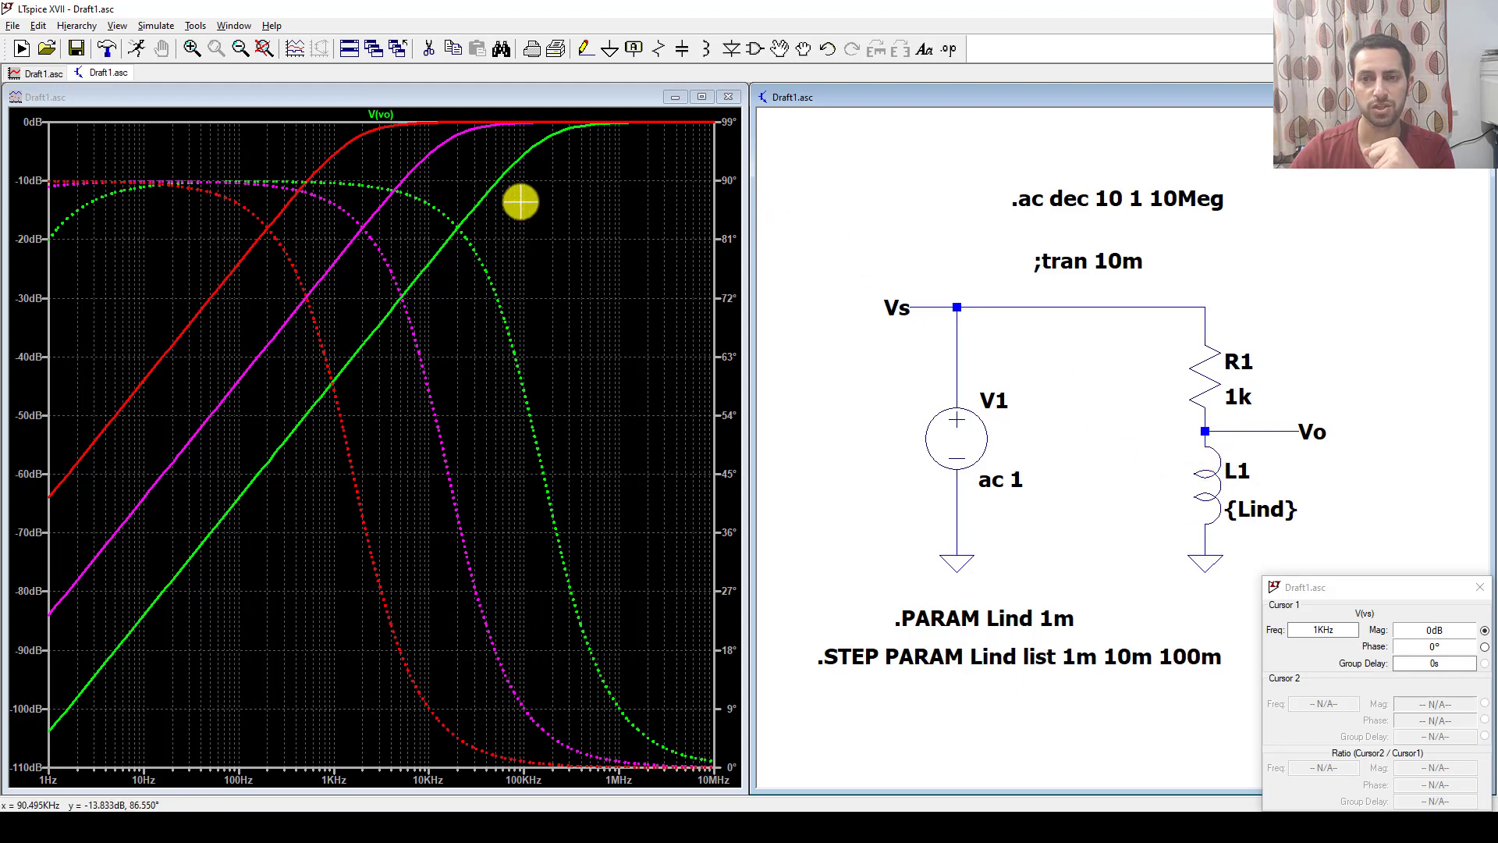
Attach a measurement cursor to the V(vo) trace and move it onto the middle stepped curve at about 3.19 kHz.
{"action": "left_click", "coordinate": [563, 196]}
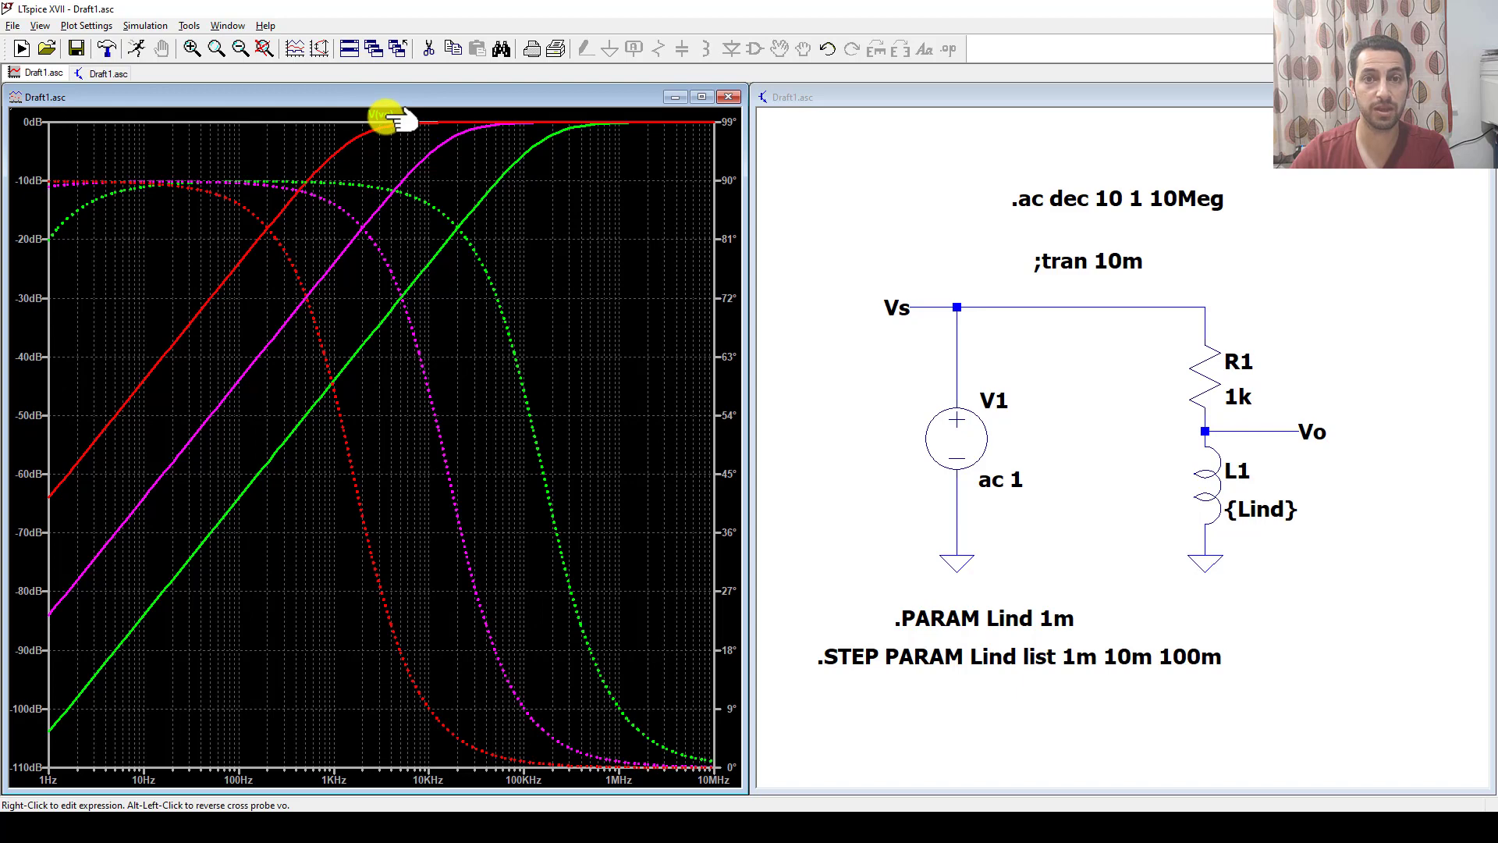
{"action": "left_click", "coordinate": [387, 117]}
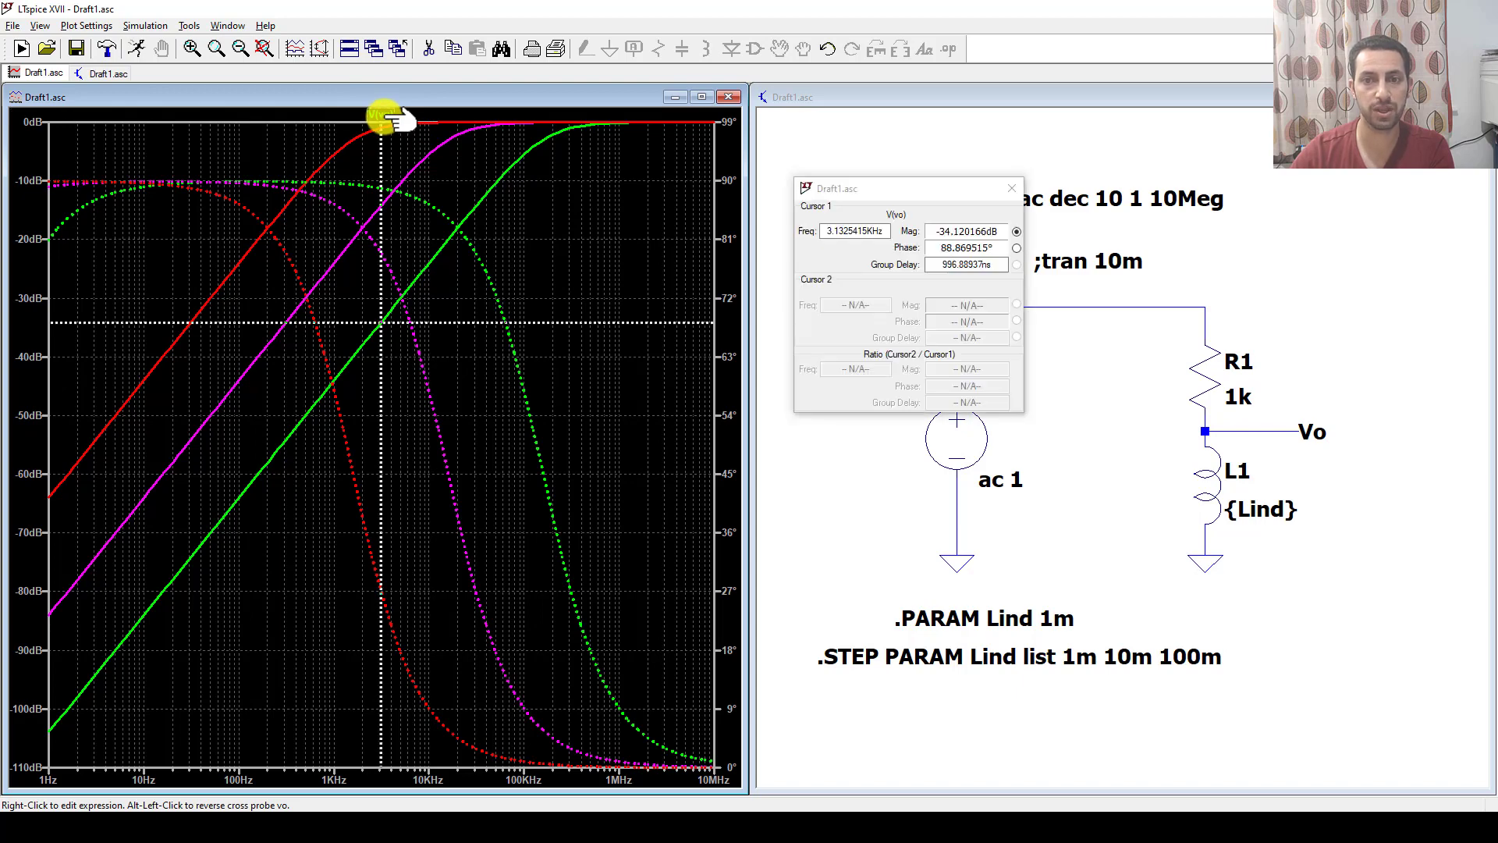
{"action": "left_click_drag", "start_coordinate": [388, 117], "coordinate": [378, 213]}
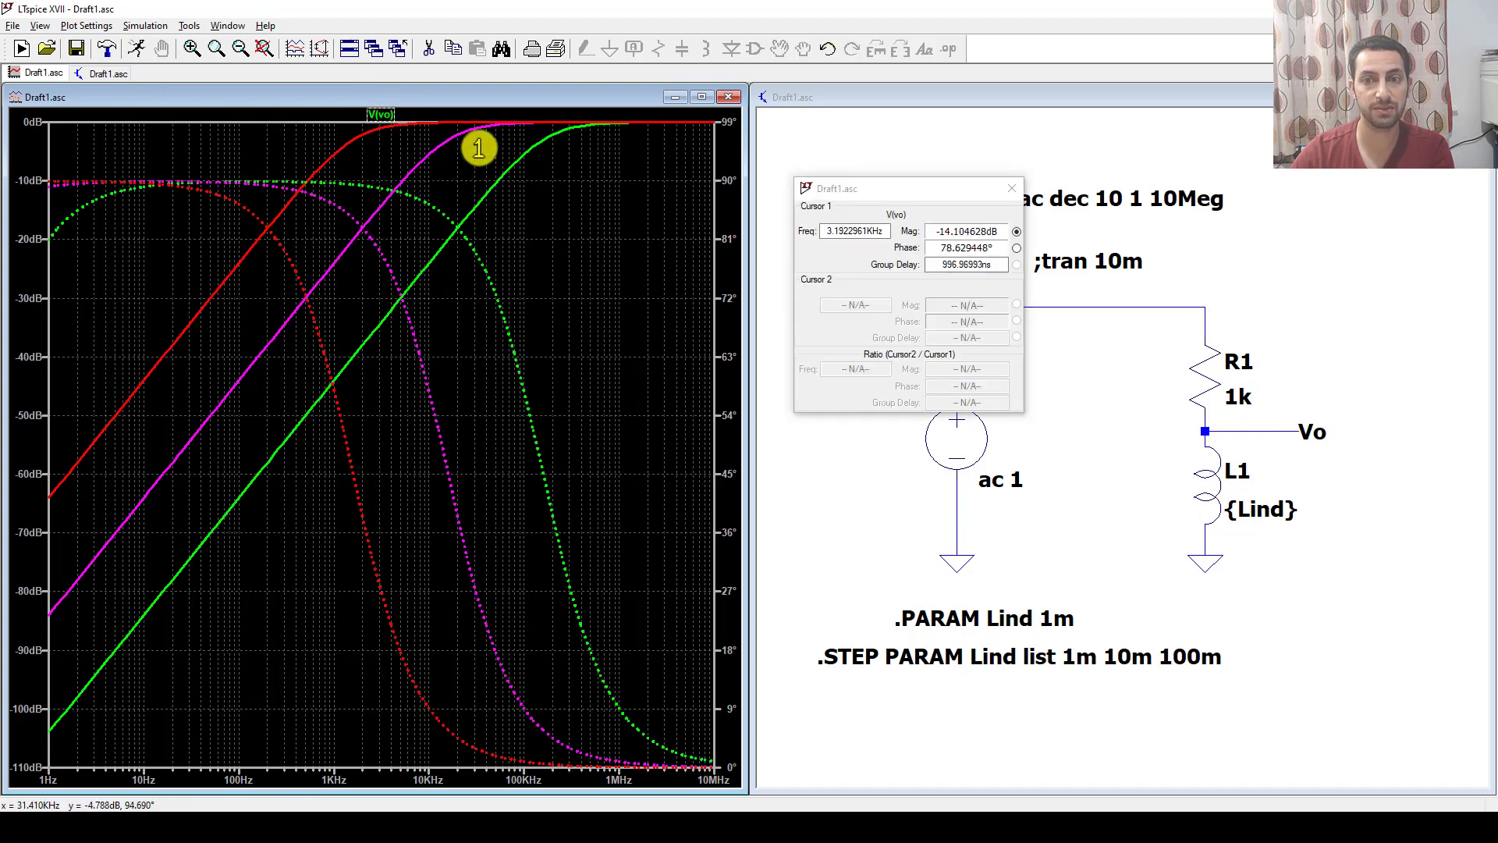
Move cursor 1 onto the green V(vo) magnitude curve at about 35.2 kHz and check which step value it belongs to.
{"action": "mouse_move", "coordinate": [478, 148]}
{"action": "left_mouse_down"}
{"action": "mouse_move", "coordinate": [362, 291]}
{"action": "mouse_move", "coordinate": [482, 166]}
{"action": "mouse_move", "coordinate": [377, 297]}
{"action": "mouse_move", "coordinate": [492, 171]}
{"action": "mouse_move", "coordinate": [479, 198]}
{"action": "left_mouse_up"}
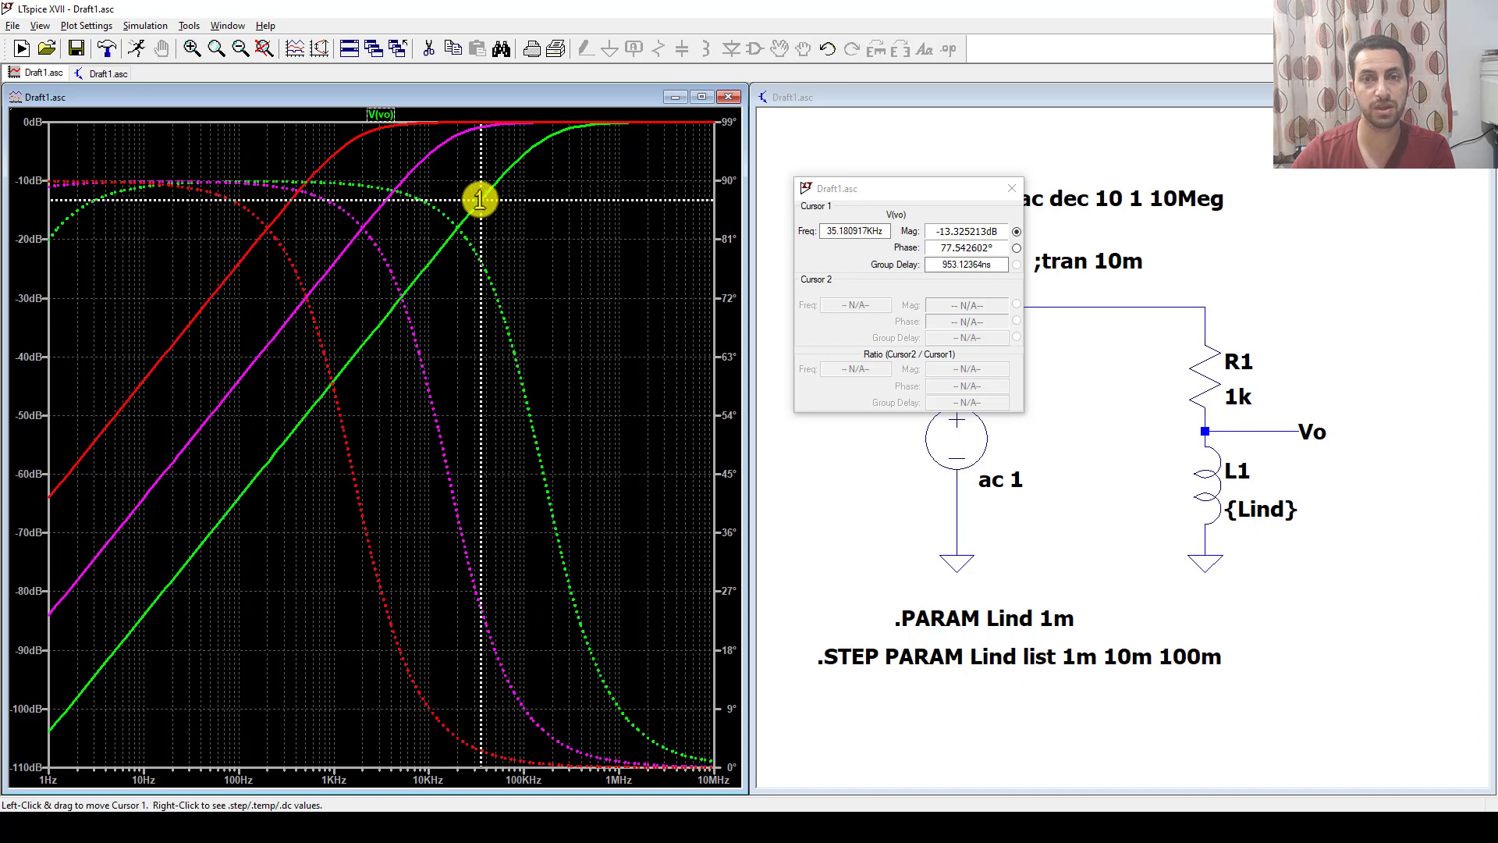
{"action": "right_click", "coordinate": [480, 199]}
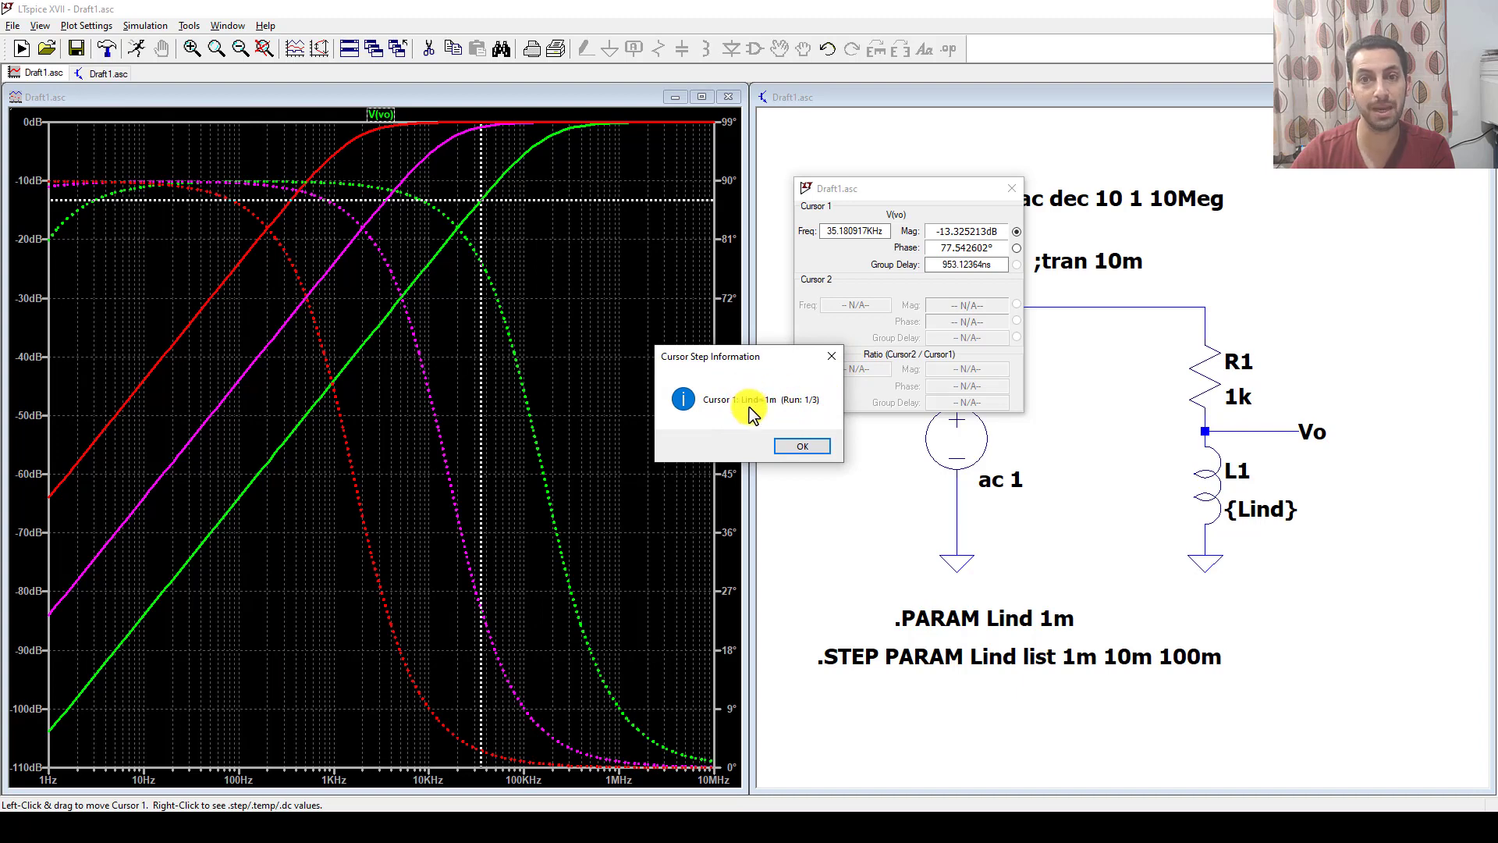
{"action": "left_click", "coordinate": [799, 448]}
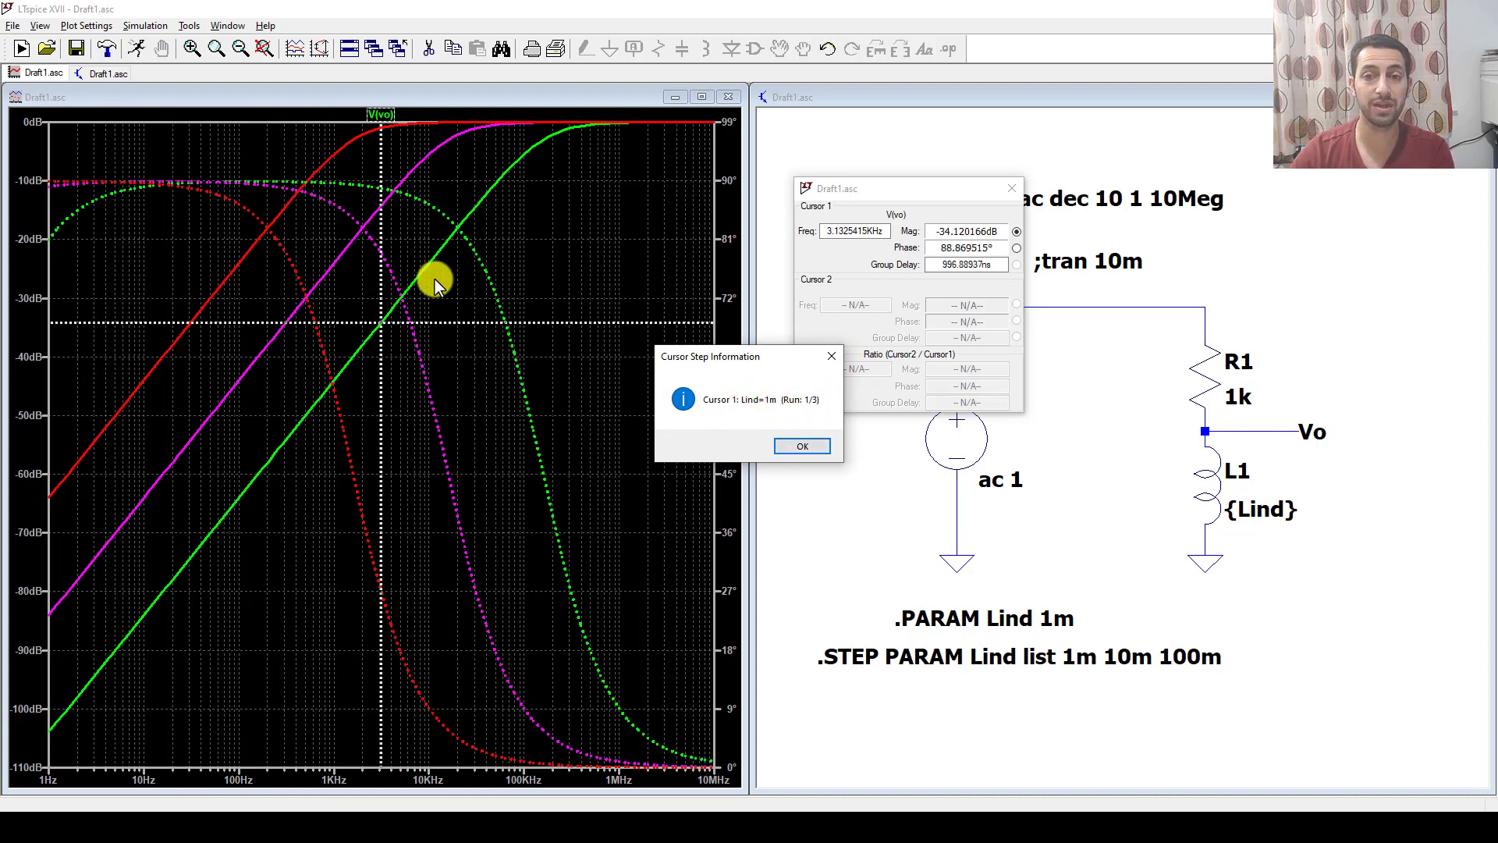
{"action": "left_click", "coordinate": [803, 447]}
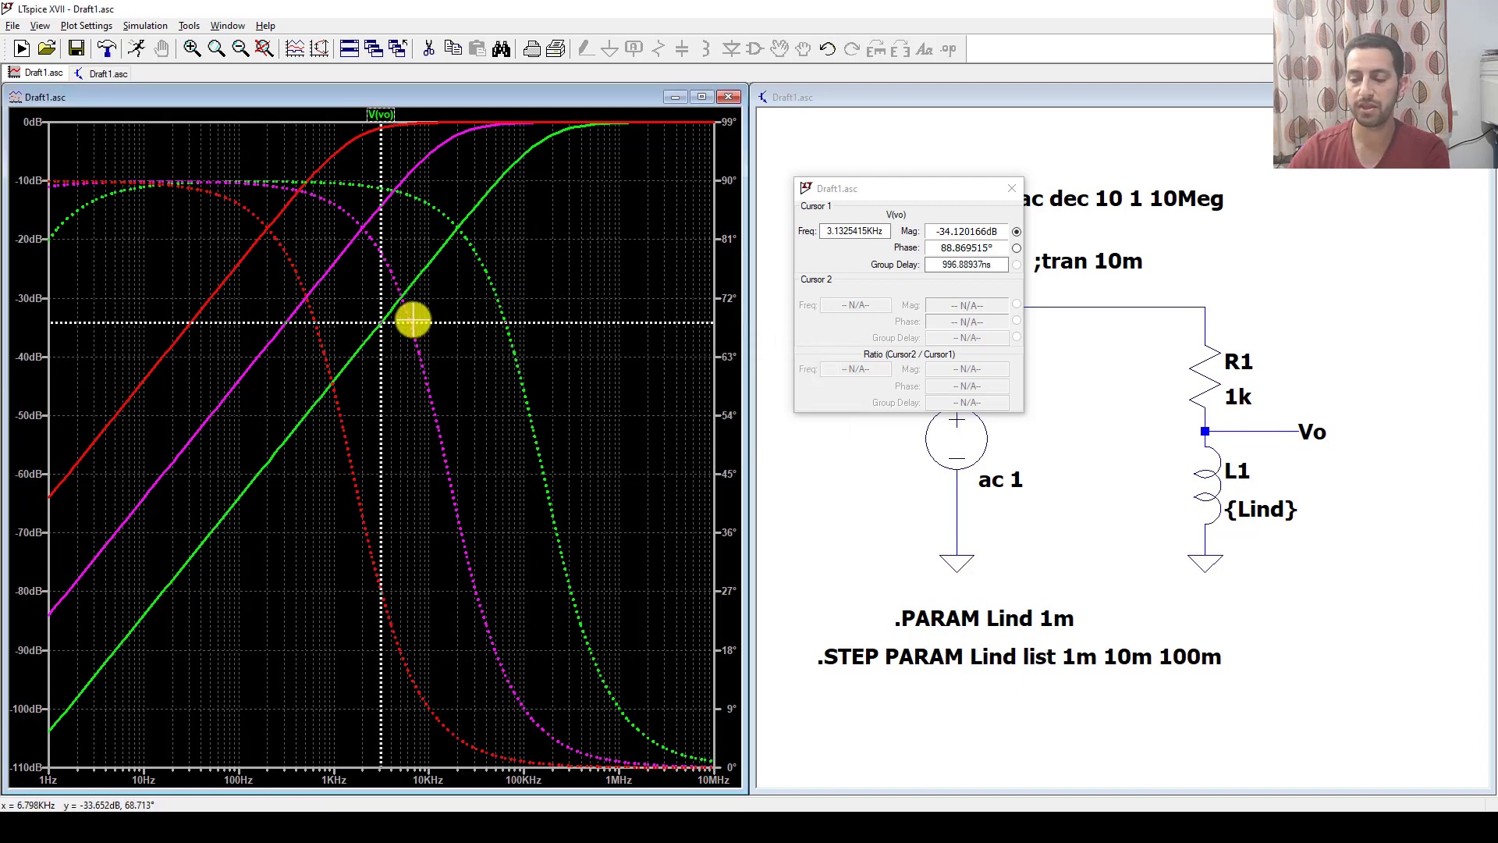
Jump cursor 1 up to the magenta magnitude curve and display its cursor step information.
{"action": "key", "text": "Up"}
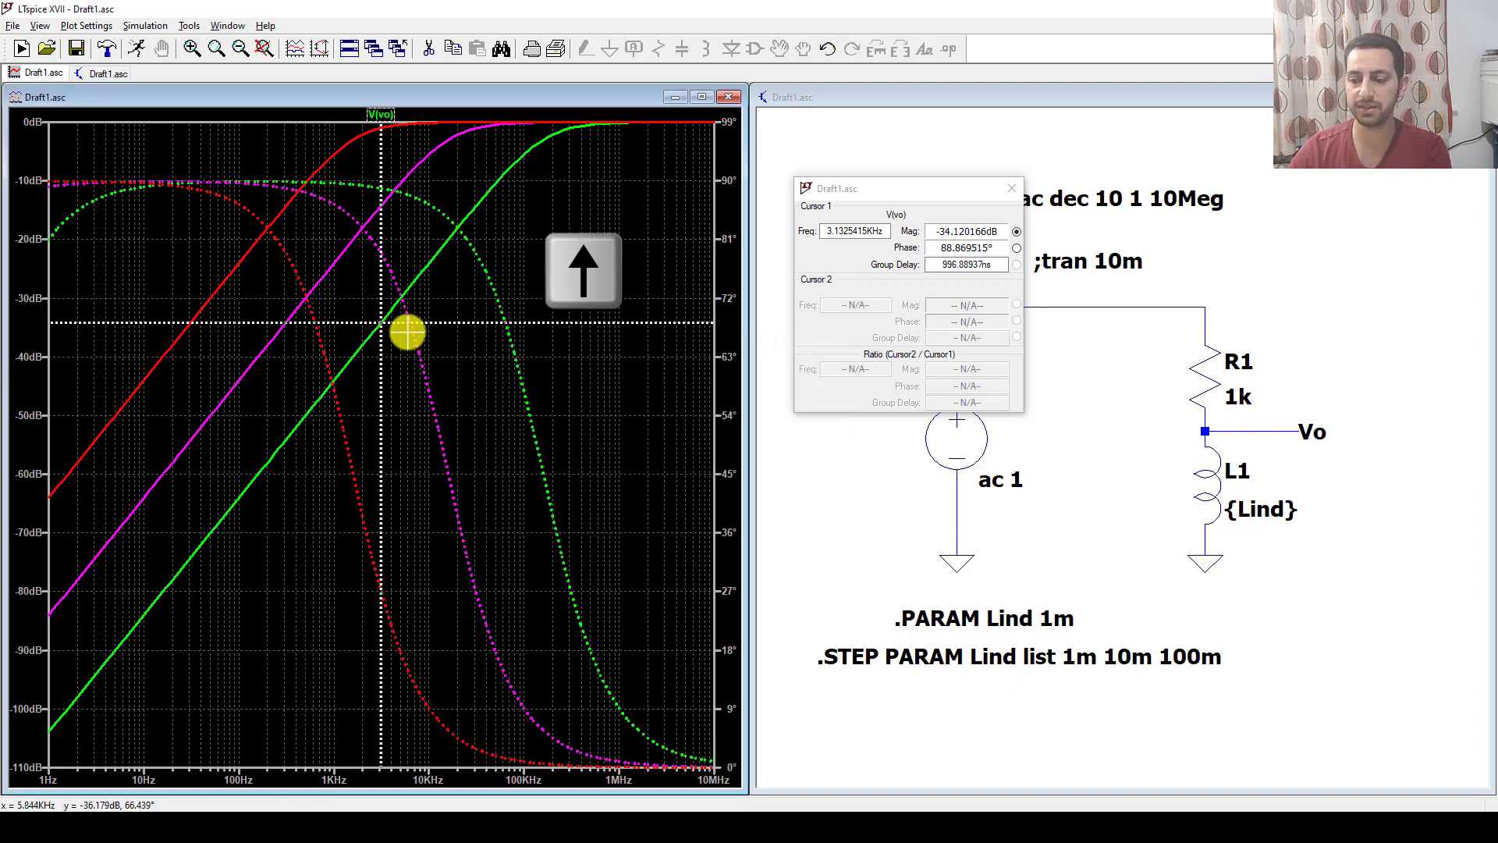
{"action": "key", "text": "Up"}
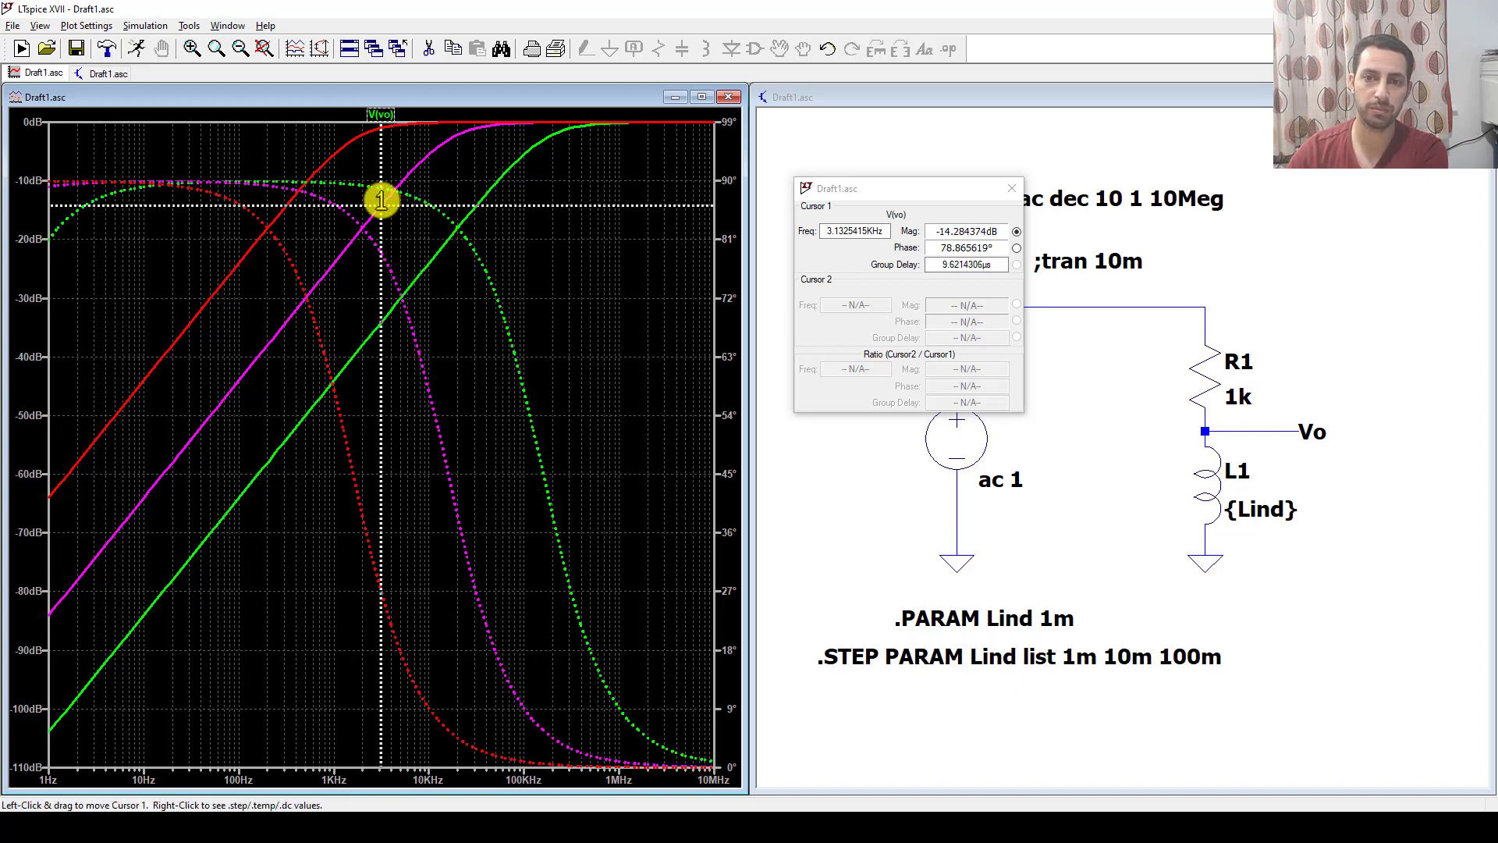
{"action": "right_click", "coordinate": [383, 204]}
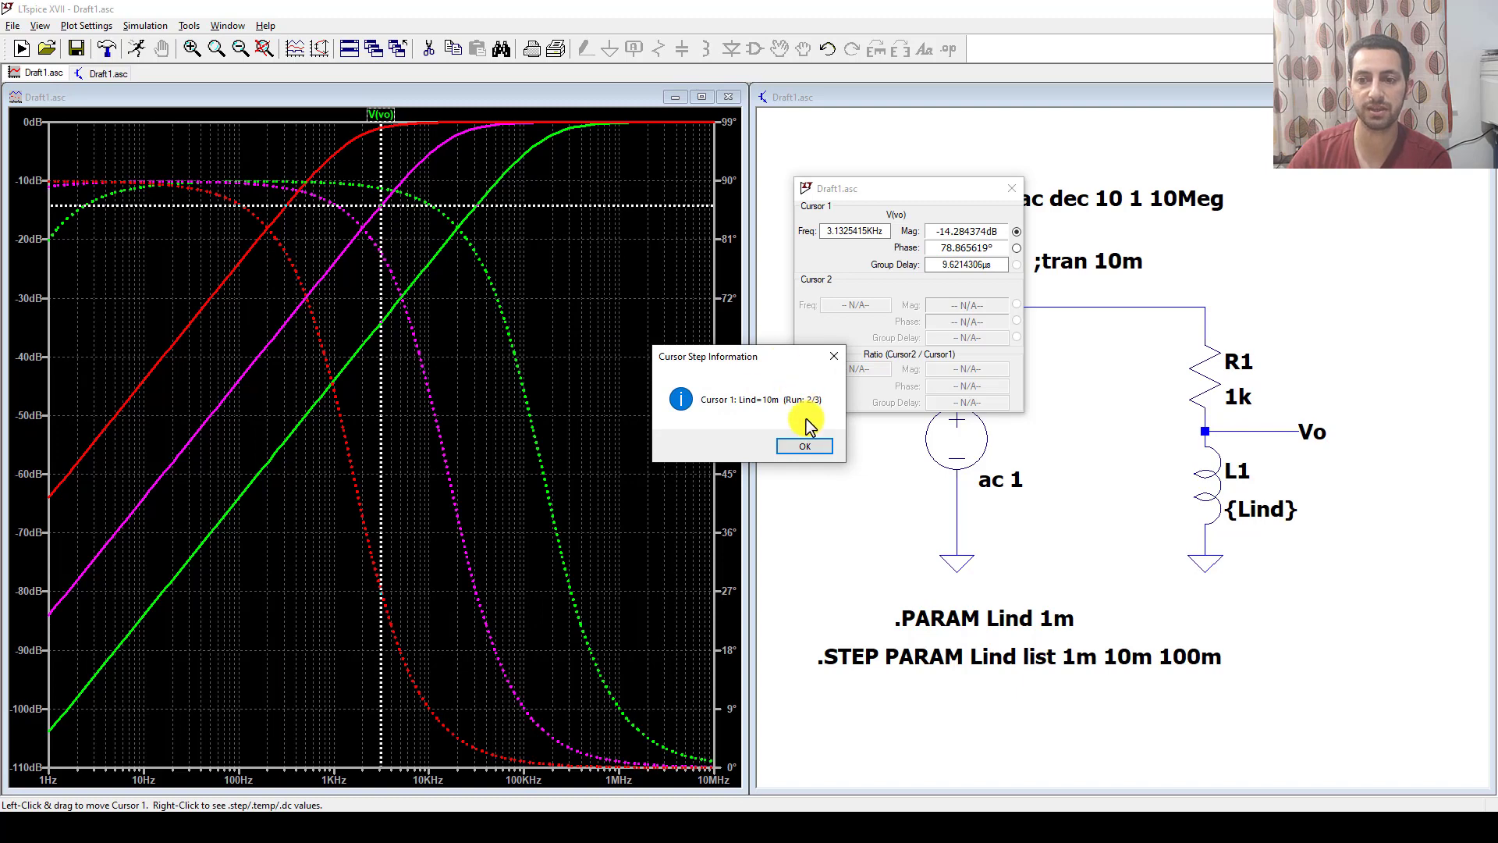
{"action": "left_click", "coordinate": [837, 348]}
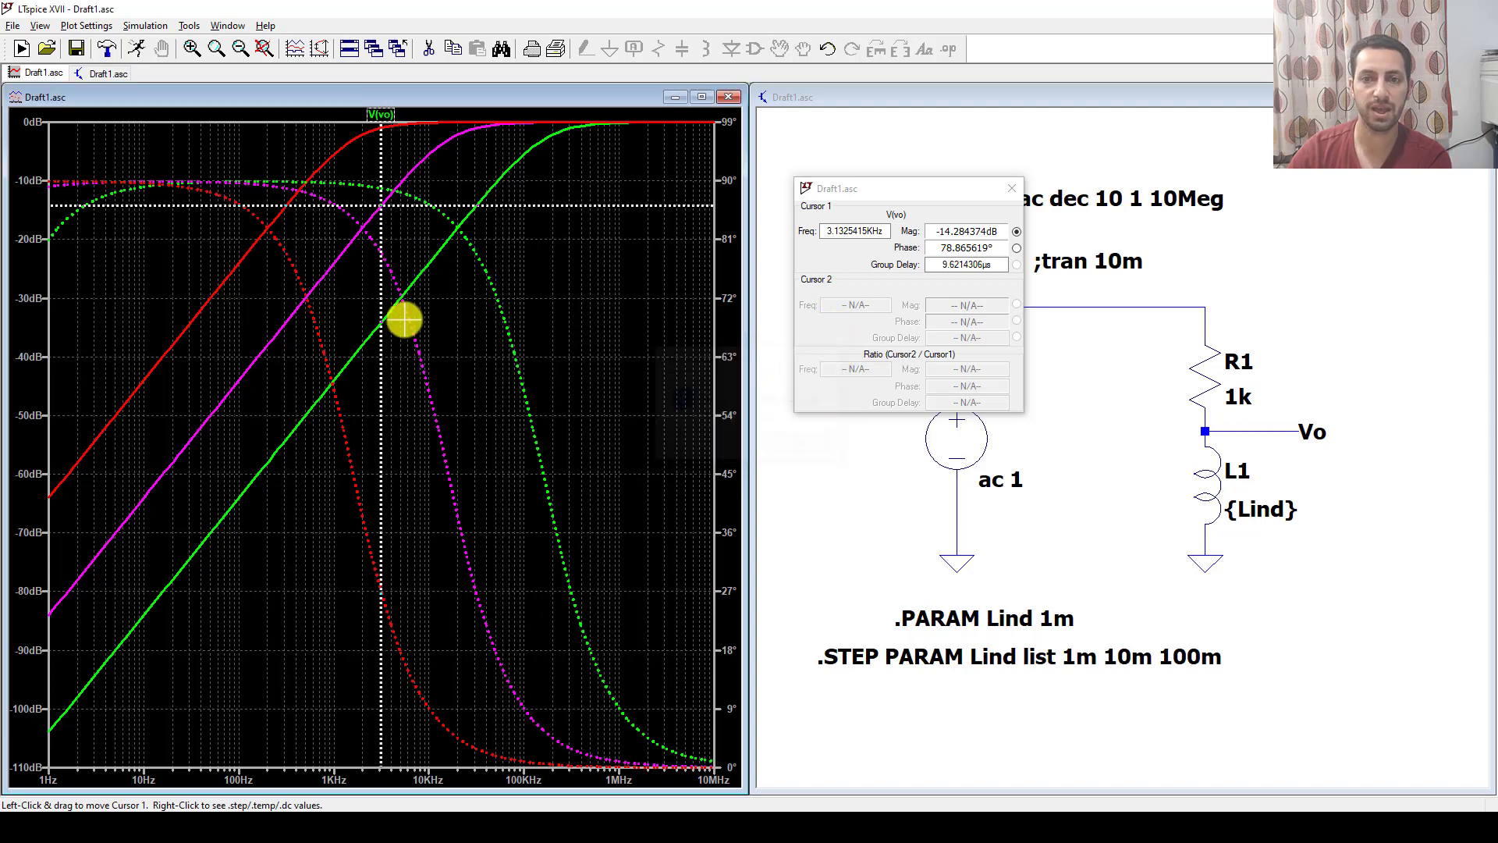
Jump cursor 1 to the red magnitude curve, check its step information, and close the cursor readout.
{"action": "key", "text": "Up"}
{"action": "key", "text": "Up"}
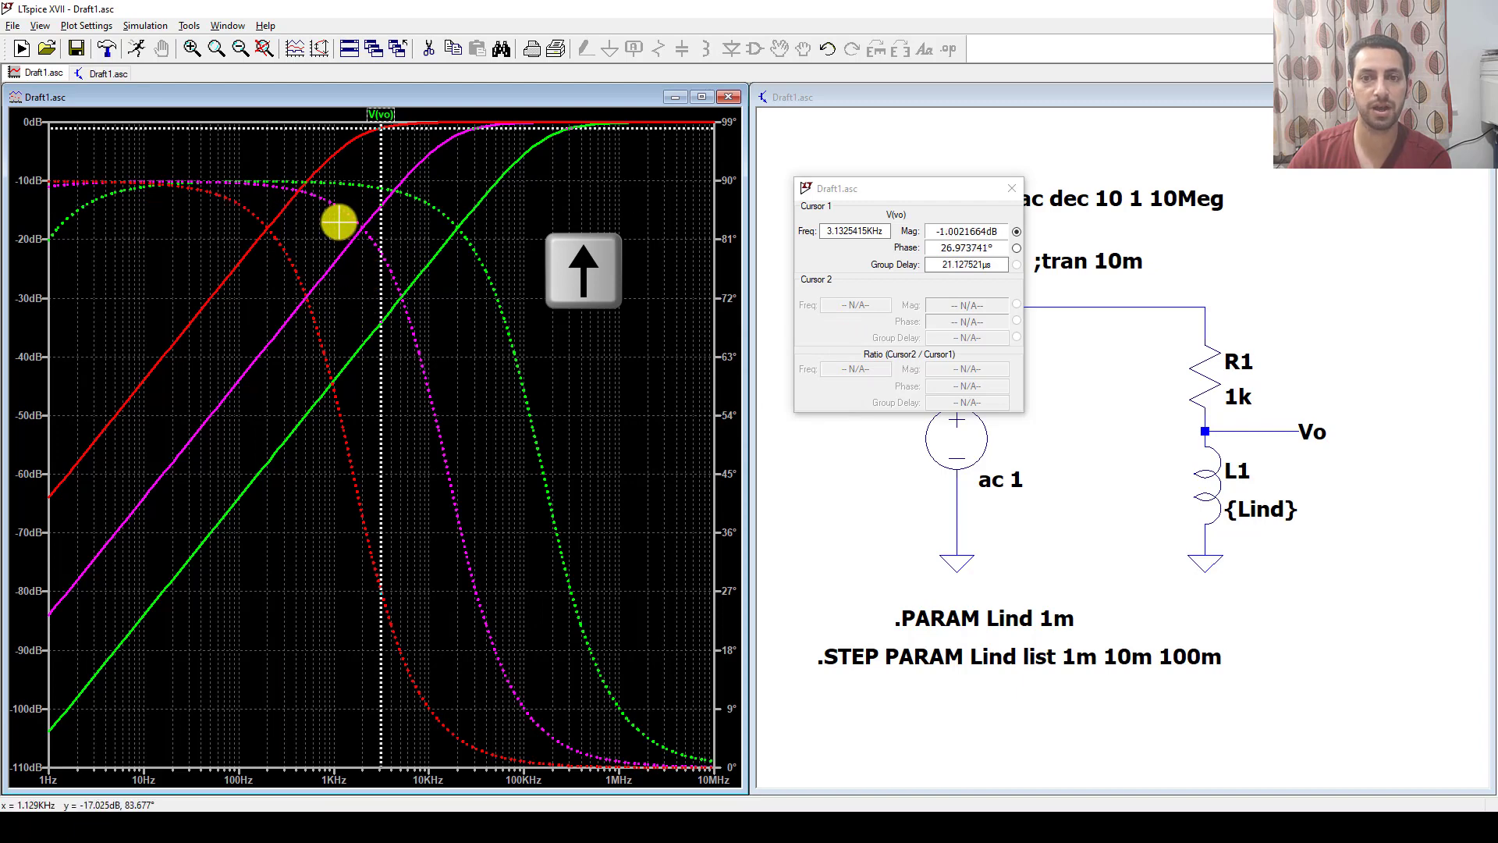
{"action": "right_click", "coordinate": [348, 141]}
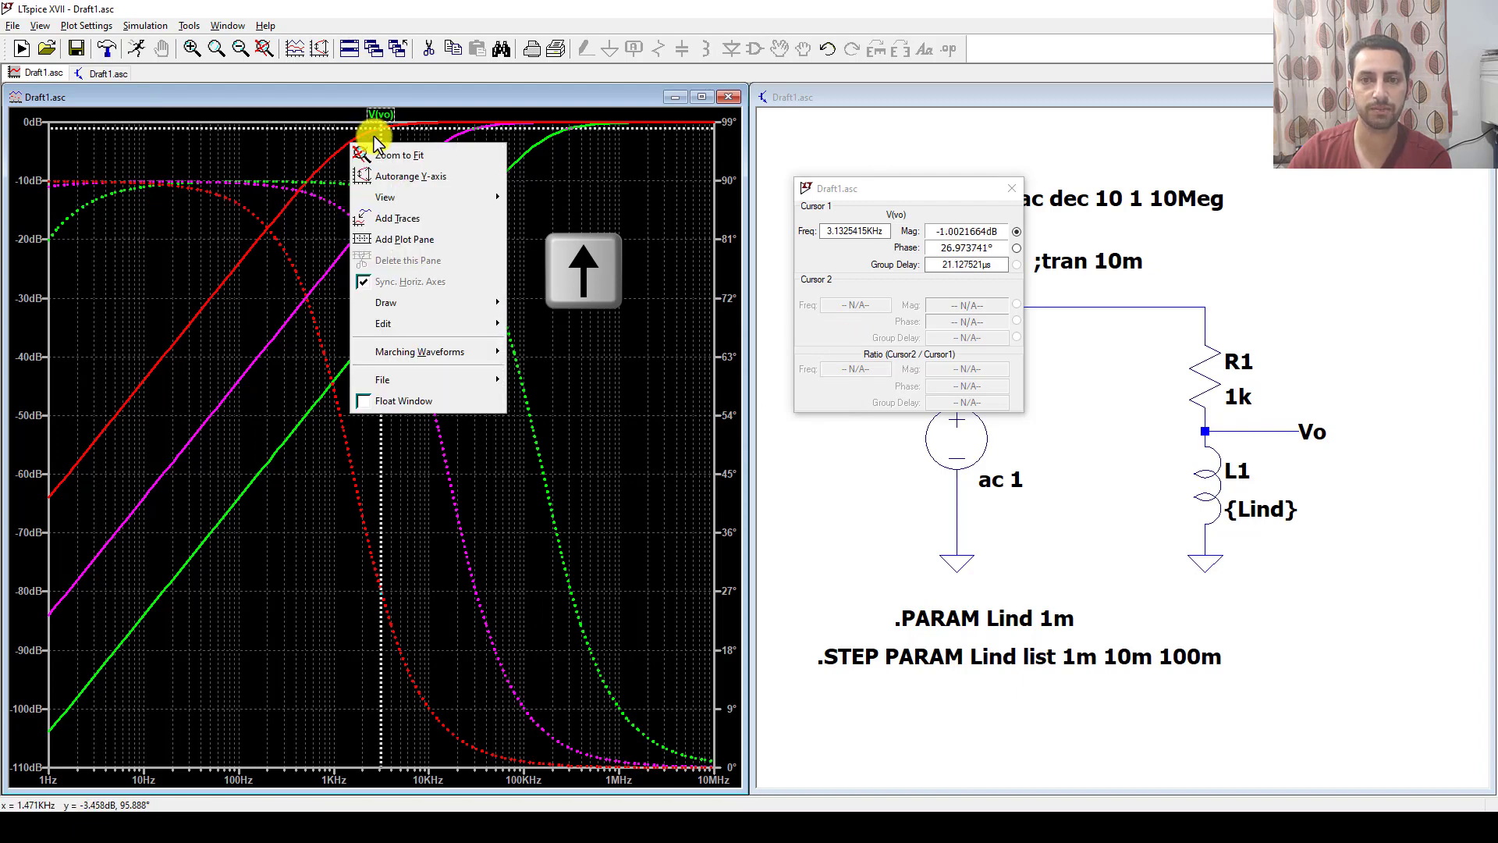
{"action": "right_click", "coordinate": [379, 129]}
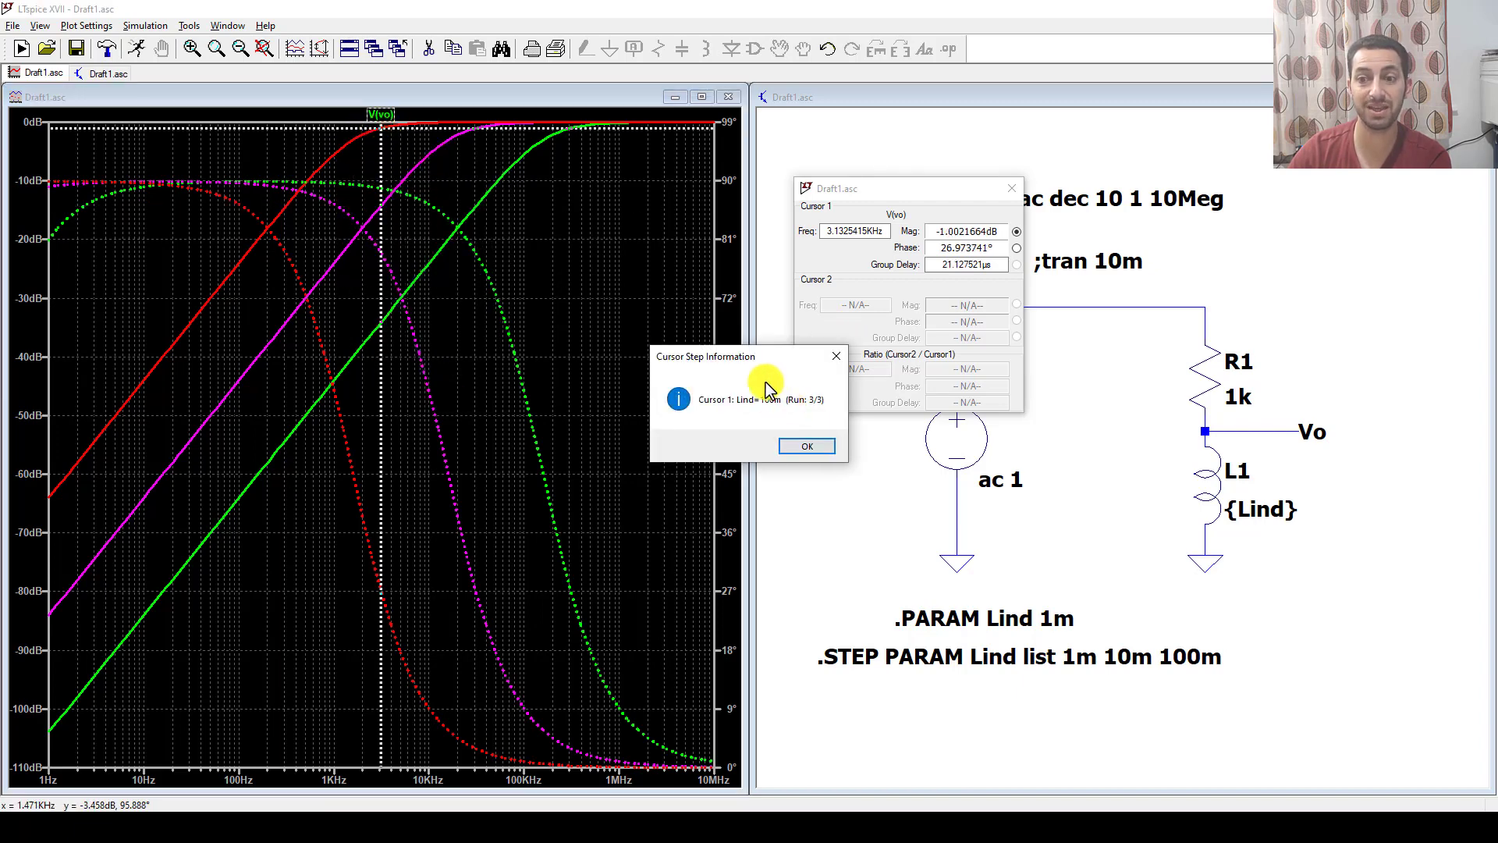
{"action": "left_click", "coordinate": [837, 357]}
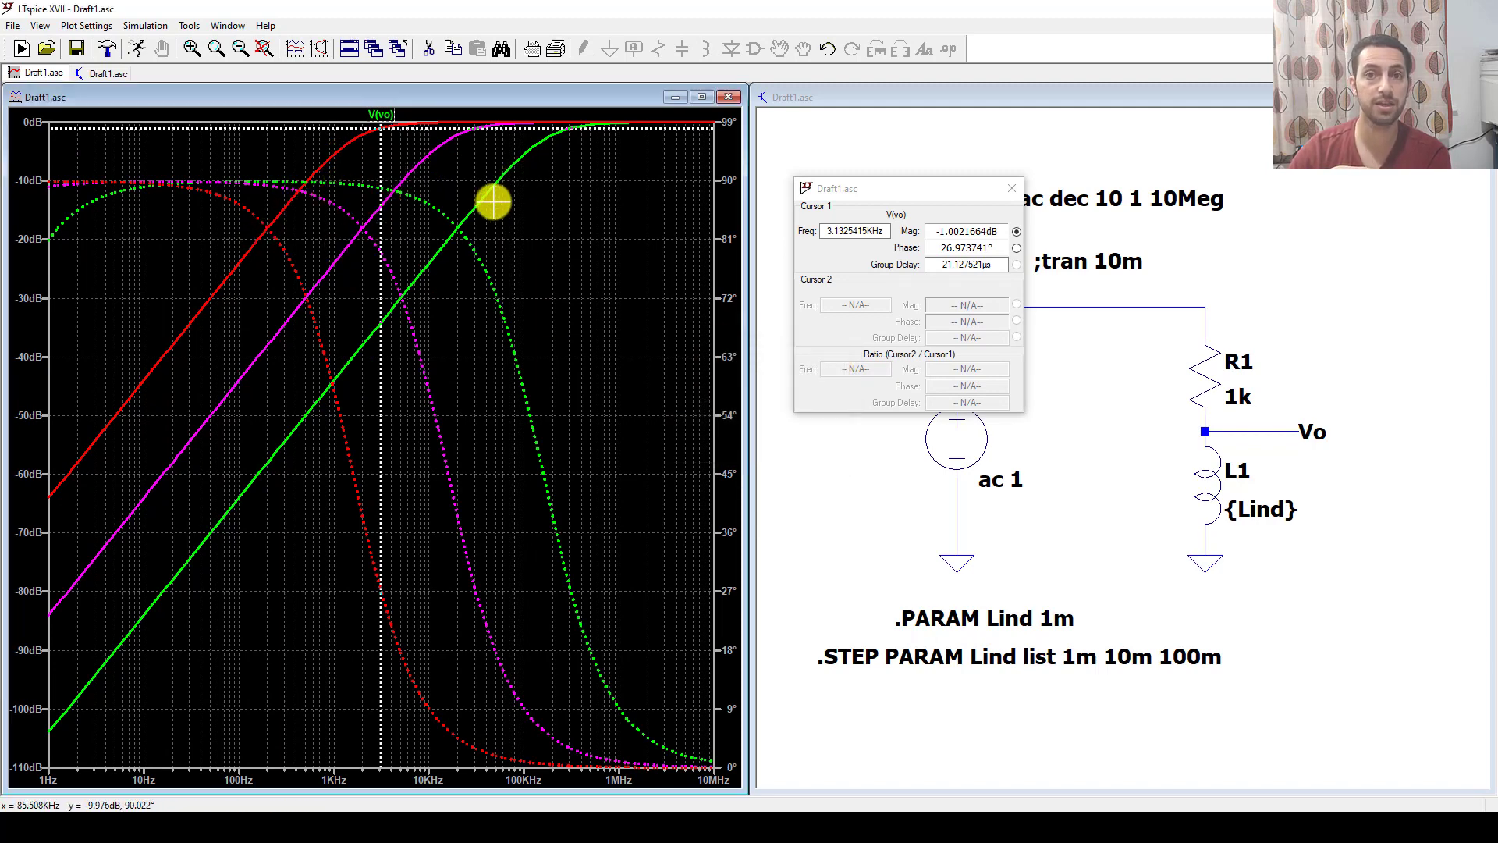
{"action": "left_click", "coordinate": [1012, 188]}
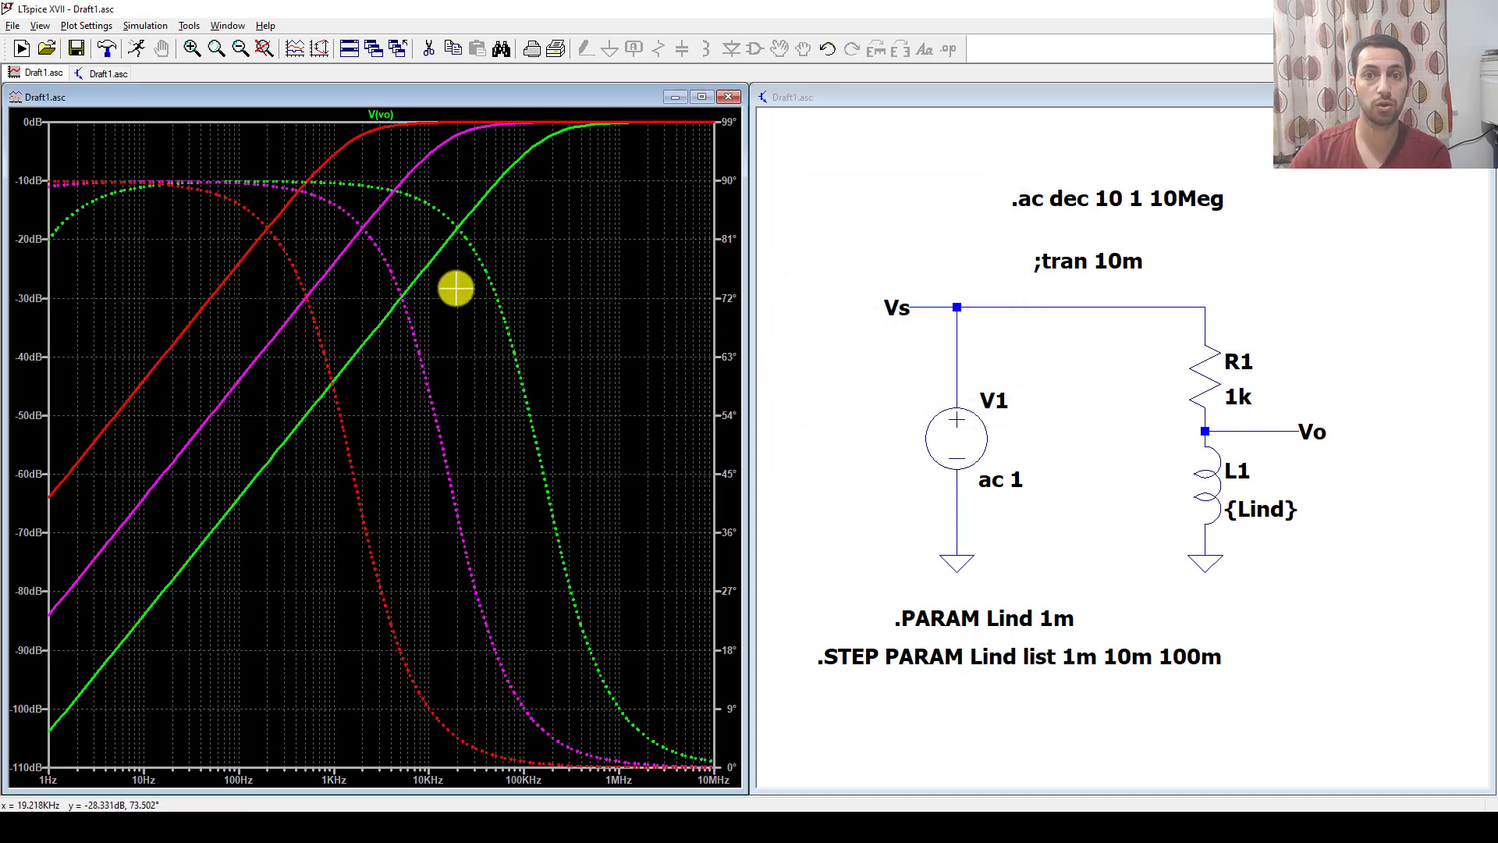